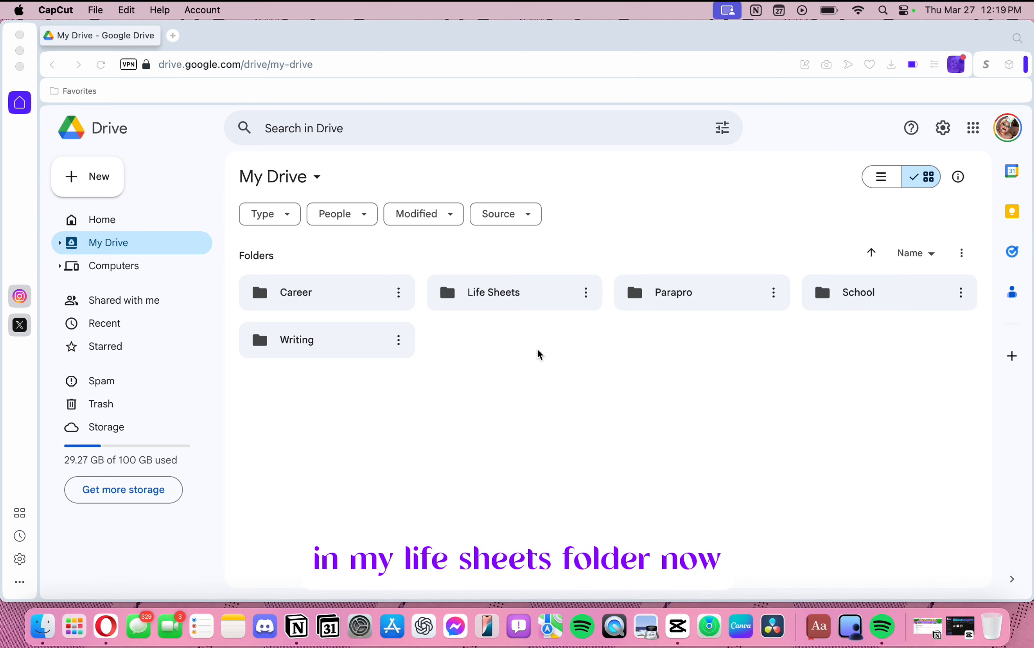
Open the Cleaning Schedule spreadsheet from the Life Sheets folder
{"action": "double_click", "coordinate": [494, 294]}
{"action": "scroll", "coordinate": [499, 296], "scroll_direction": "down", "scroll_amount": 2}
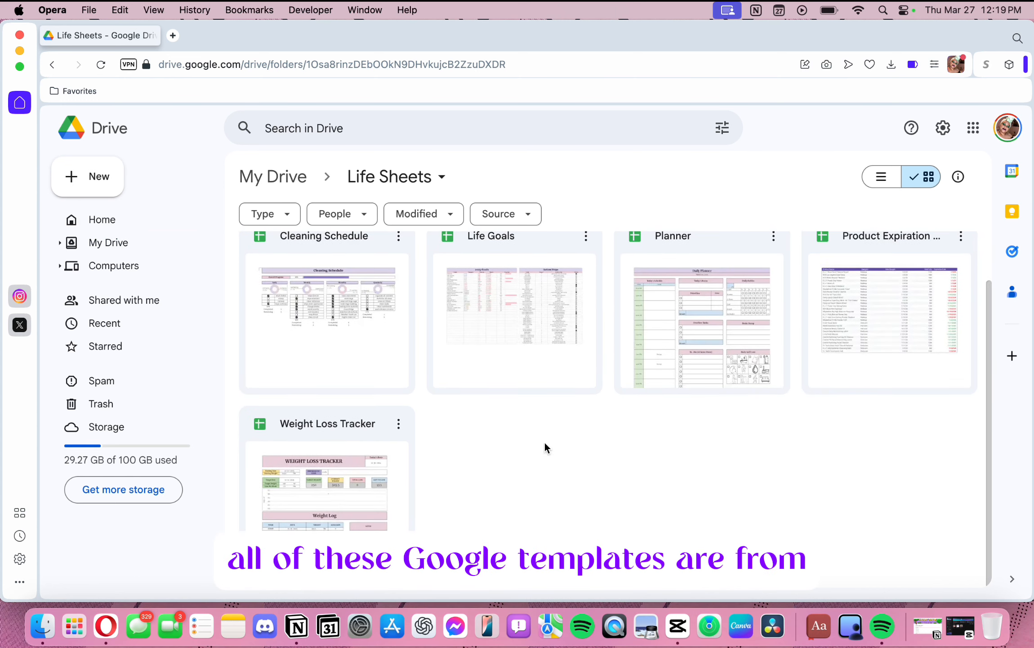
{"action": "scroll", "coordinate": [511, 409], "scroll_direction": "up", "scroll_amount": 2}
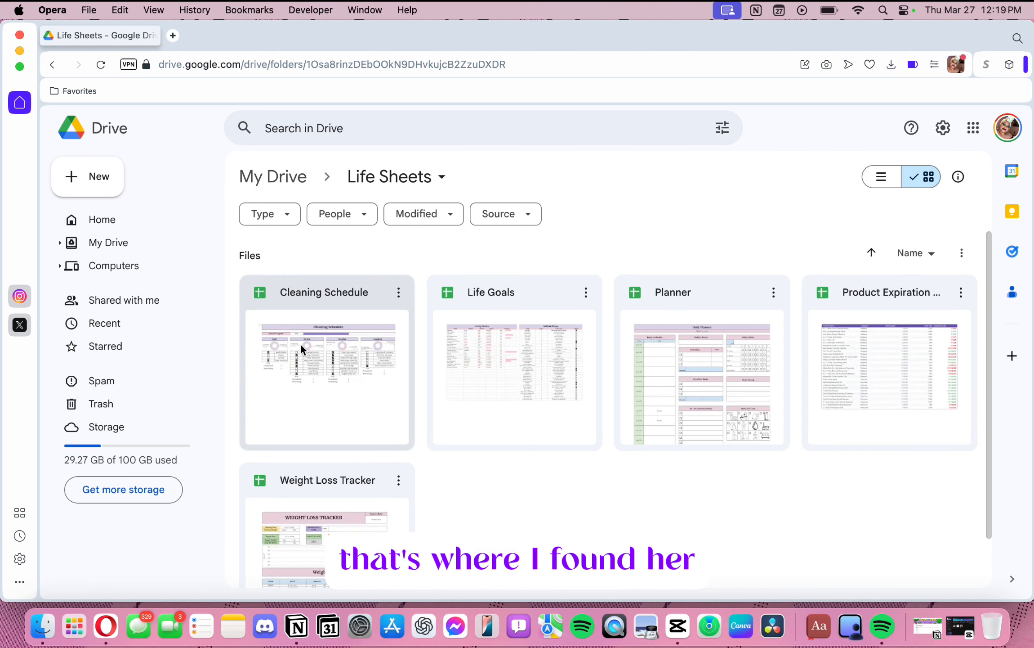
{"action": "double_click", "coordinate": [299, 300]}
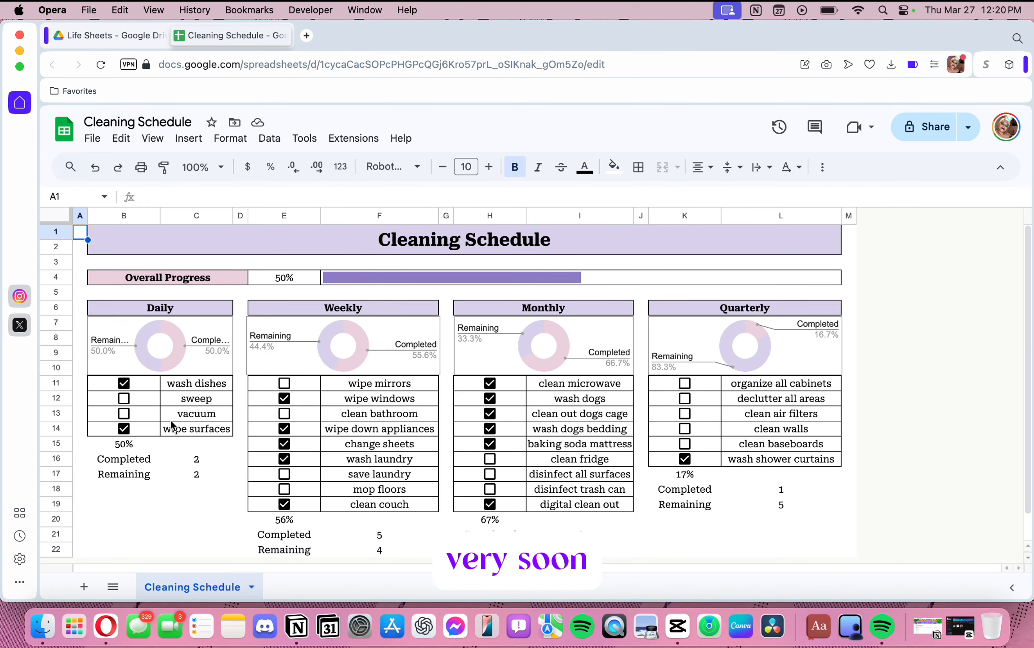
{"action": "scroll", "coordinate": [170, 421], "scroll_direction": "down", "scroll_amount": 1}
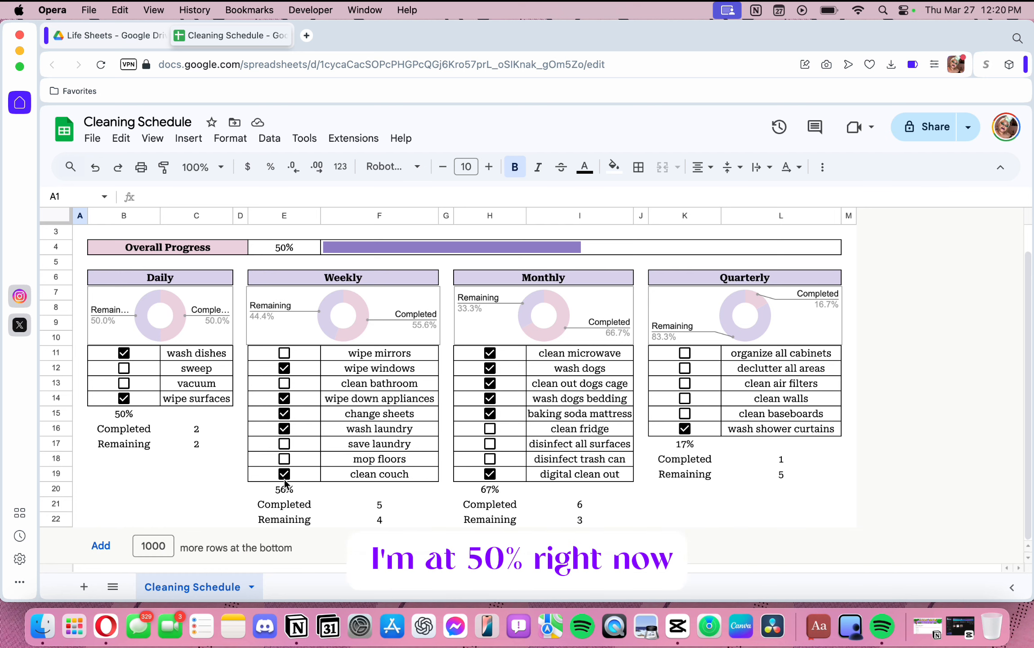
Uncheck the weekly tasks wipe windows, wipe down appliances, change sheets, wash laundry and clean couch in the cleaning schedule
{"action": "left_click", "coordinate": [285, 368]}
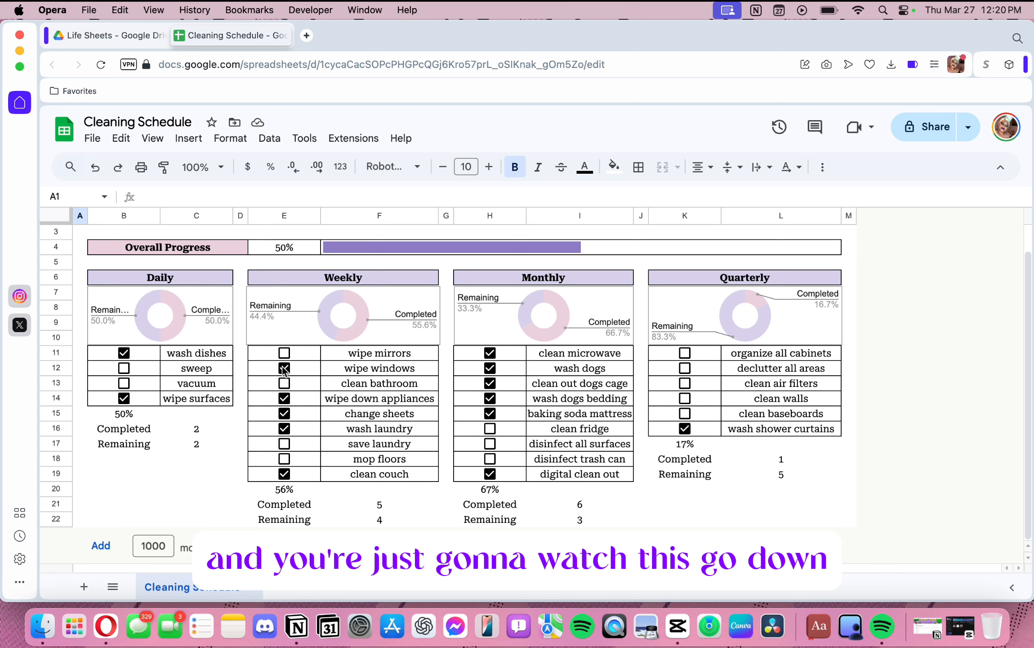
{"action": "left_click", "coordinate": [284, 398]}
{"action": "left_click", "coordinate": [284, 428]}
{"action": "left_click", "coordinate": [284, 413]}
{"action": "left_click", "coordinate": [285, 473]}
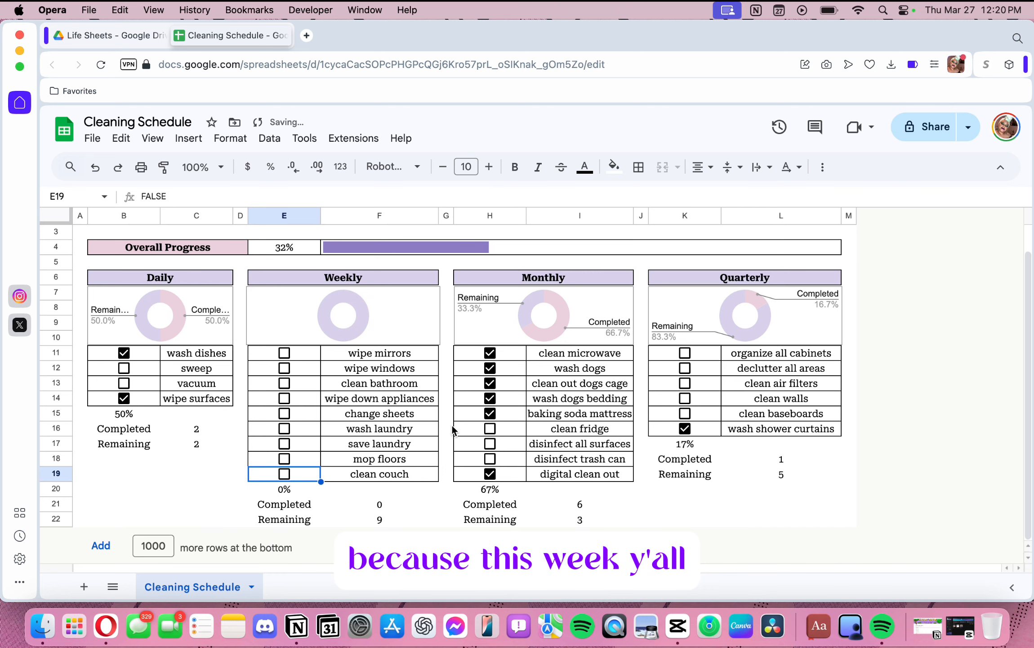
Uncheck all ticked monthly cleaning tasks except digital clean out, and uncheck the quarterly wash shower curtains task
{"action": "left_click", "coordinate": [490, 353]}
{"action": "left_click", "coordinate": [490, 368]}
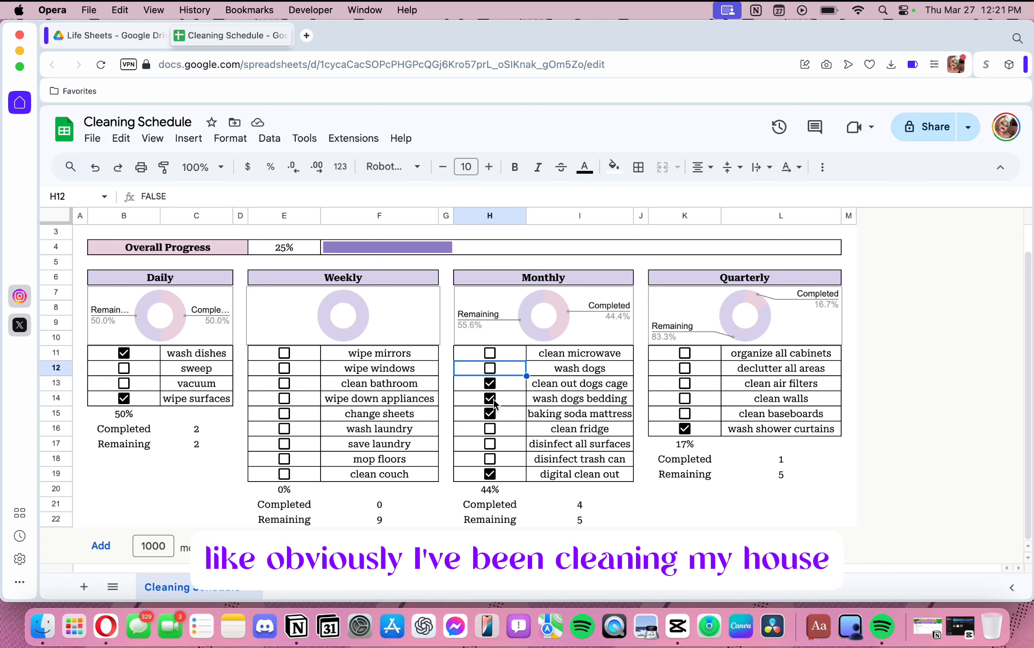
{"action": "left_click", "coordinate": [490, 398]}
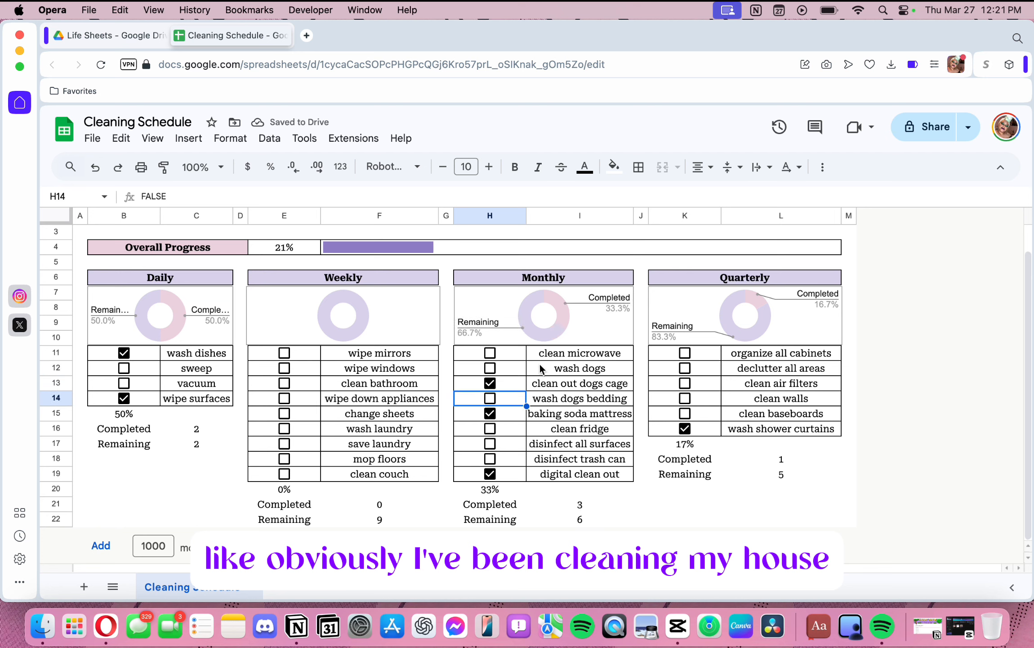
{"action": "left_click", "coordinate": [490, 413]}
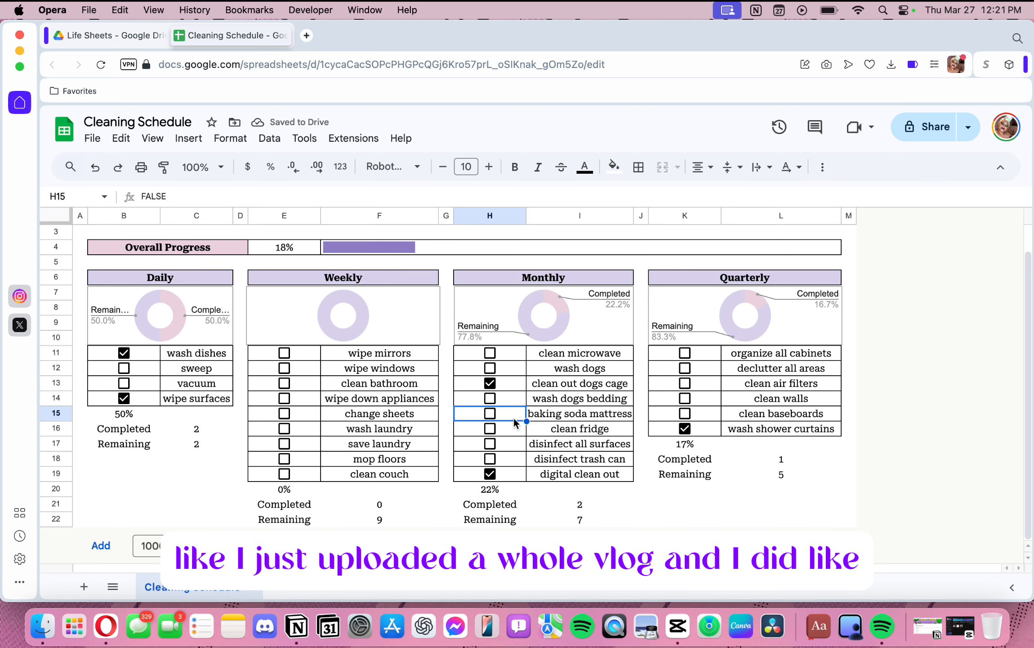
{"action": "left_click", "coordinate": [490, 383]}
{"action": "left_click", "coordinate": [685, 428]}
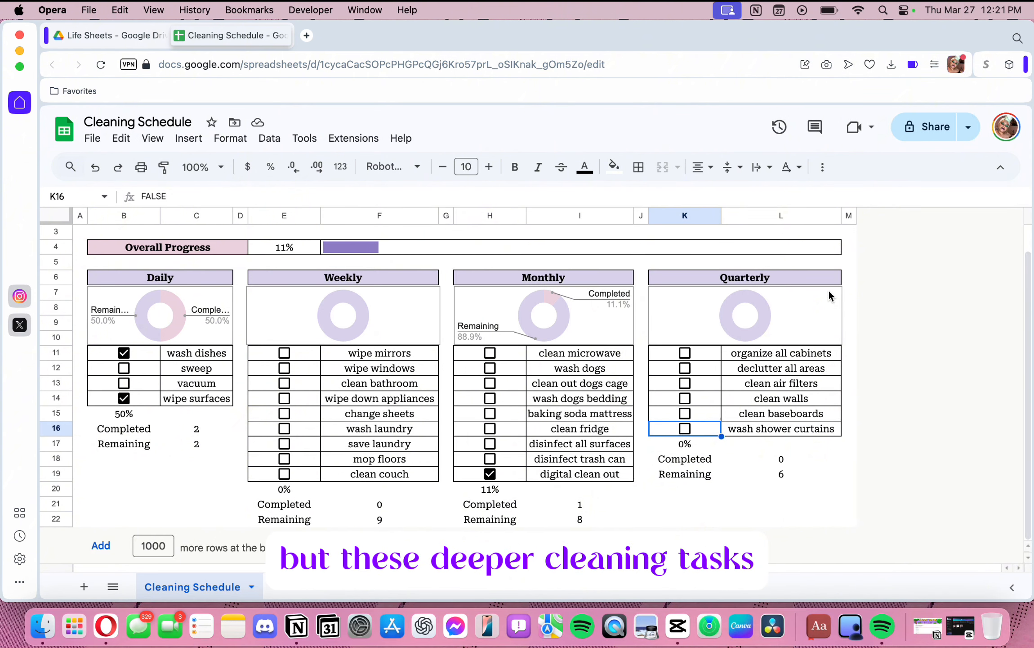
{"action": "scroll", "coordinate": [370, 289], "scroll_direction": "up", "scroll_amount": 2}
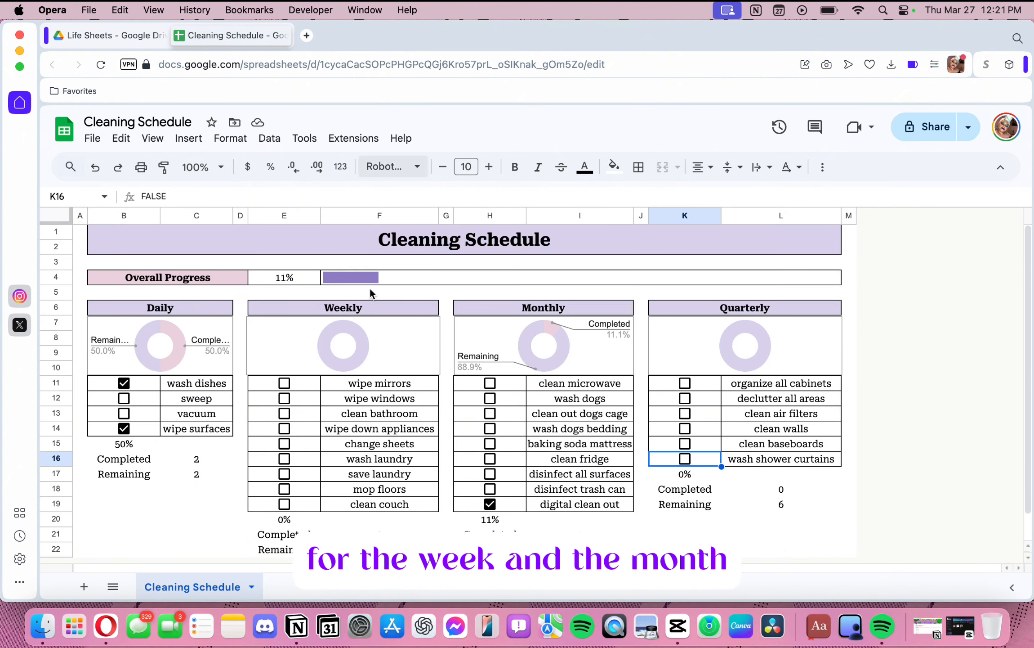
{"action": "scroll", "coordinate": [423, 317], "scroll_direction": "down", "scroll_amount": 2}
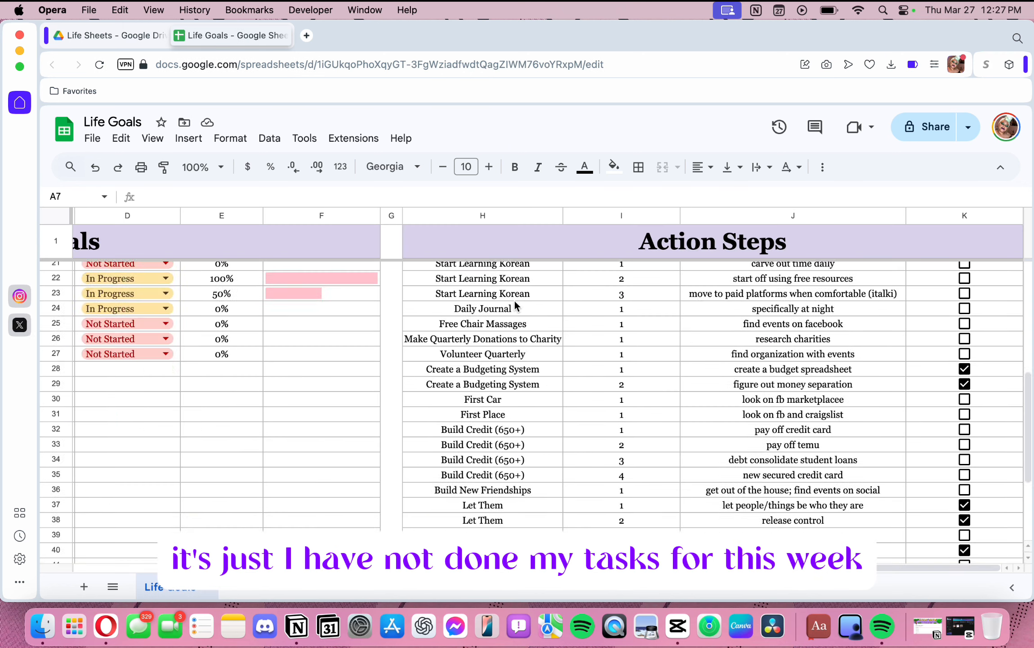
Close the Life Goals spreadsheet and move its file from the Life Sheets folder to the trash
{"action": "scroll", "coordinate": [515, 301], "scroll_direction": "left", "scroll_amount": 5}
{"action": "left_click", "coordinate": [176, 36]}
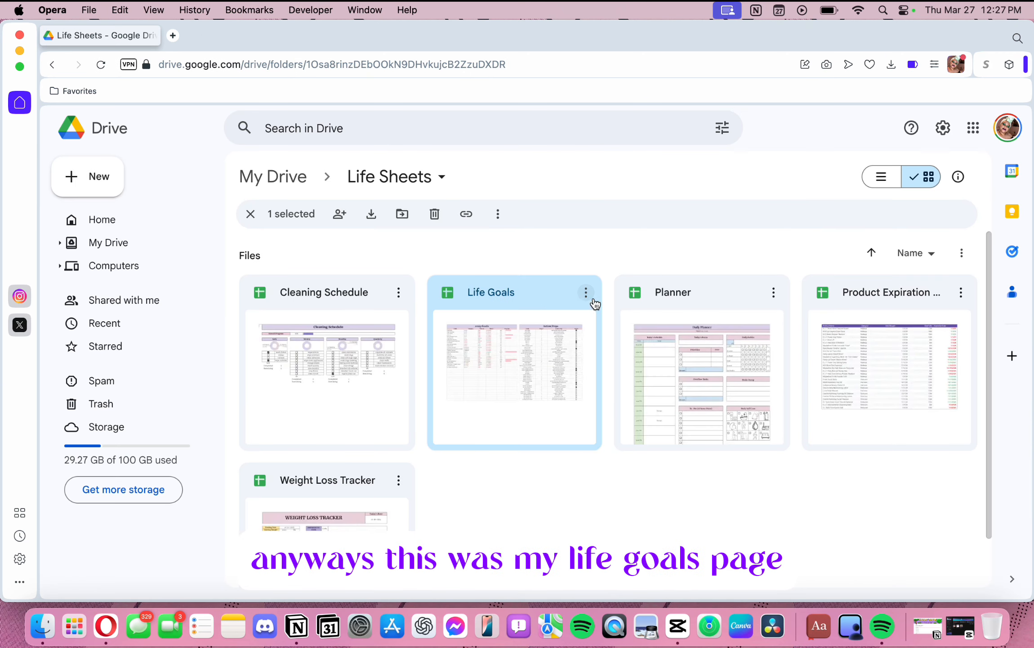
{"action": "left_click", "coordinate": [586, 292]}
{"action": "left_click", "coordinate": [661, 515]}
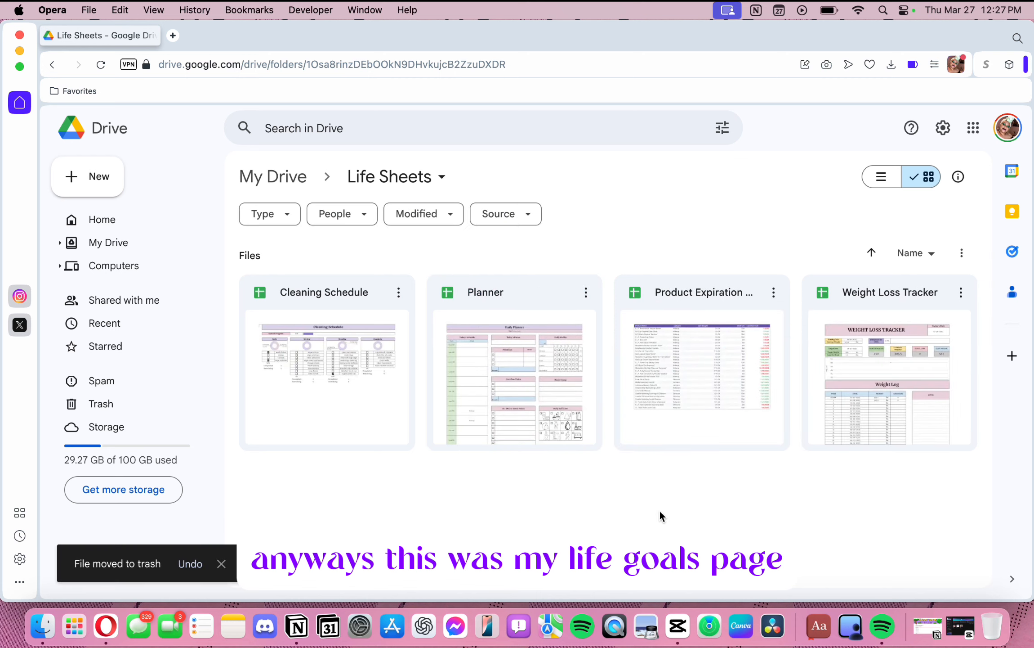
Open the Planner spreadsheet and look through its Daily, Monthly and Quarterly sheets
{"action": "double_click", "coordinate": [464, 340]}
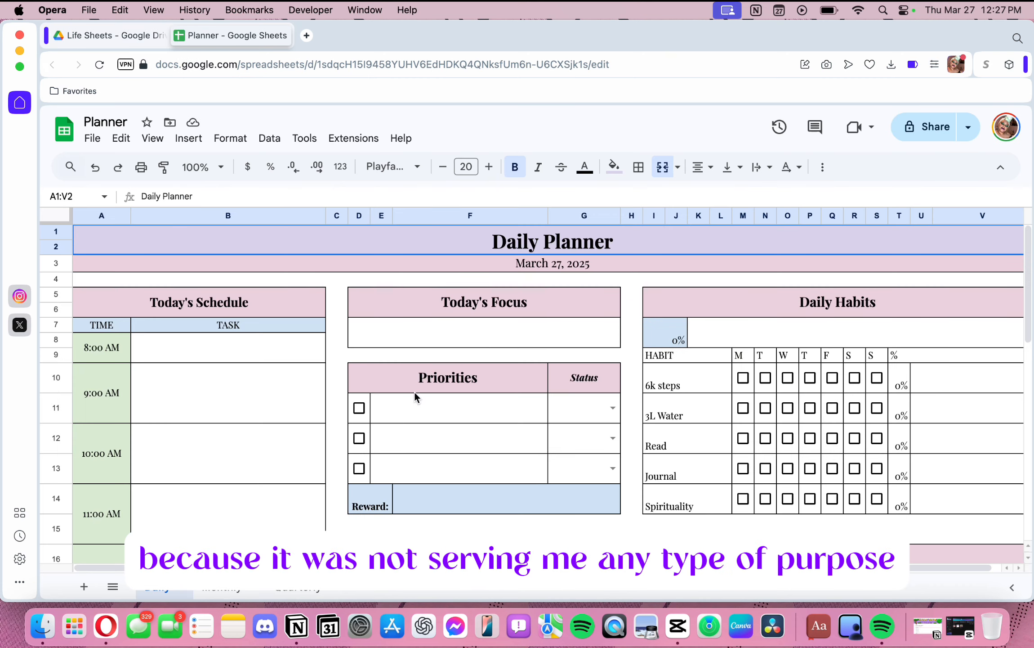
{"action": "scroll", "coordinate": [505, 383], "scroll_direction": "down", "scroll_amount": 2}
{"action": "scroll", "coordinate": [505, 383], "scroll_direction": "down", "scroll_amount": 5}
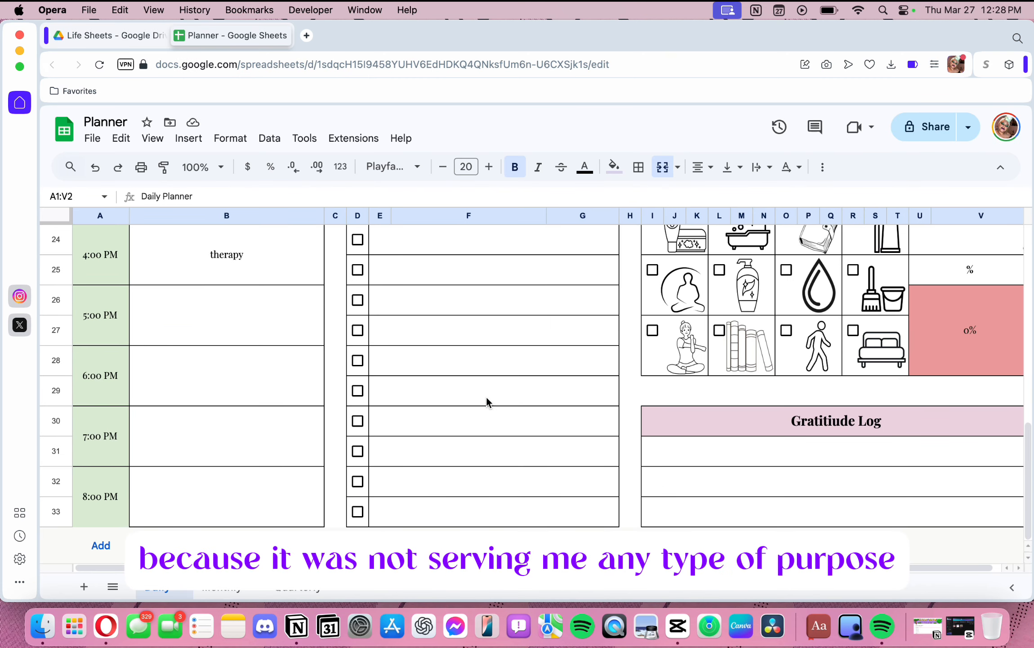
{"action": "left_click", "coordinate": [225, 589]}
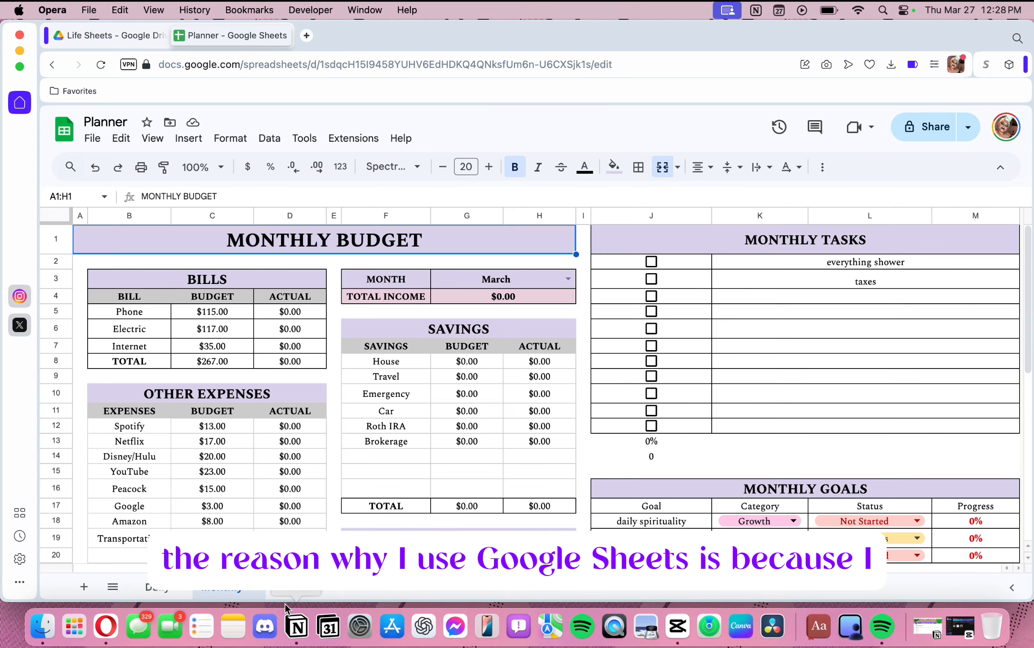
{"action": "left_click", "coordinate": [298, 587]}
{"action": "scroll", "coordinate": [341, 476], "scroll_direction": "right", "scroll_amount": 10}
{"action": "scroll", "coordinate": [341, 476], "scroll_direction": "left", "scroll_amount": 7}
{"action": "scroll", "coordinate": [341, 476], "scroll_direction": "down", "scroll_amount": 5}
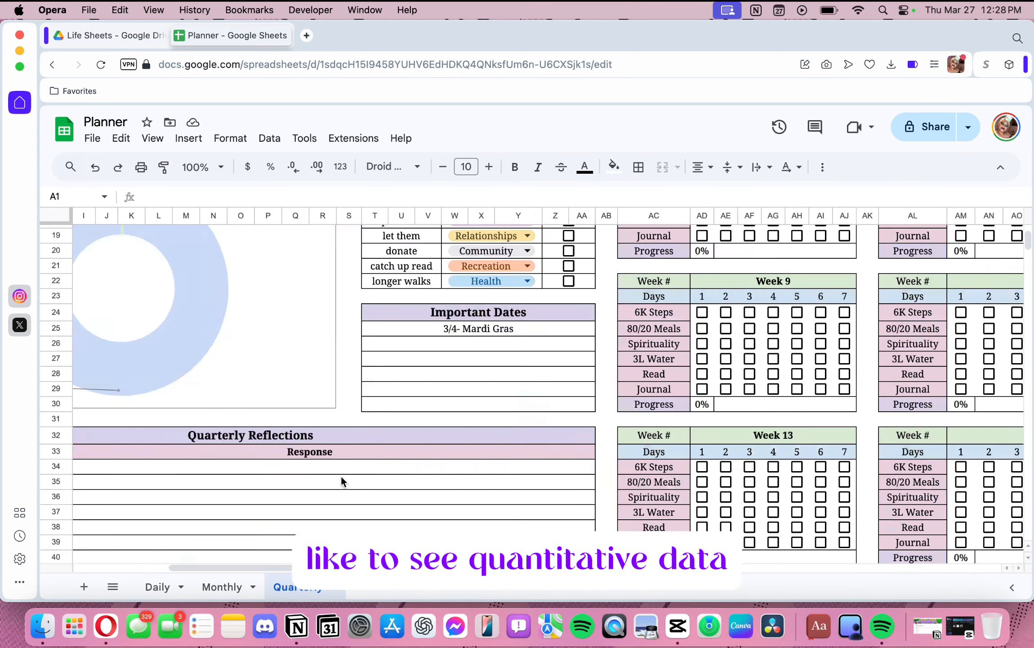
Rename the 80/20 Meals habit in Week 1 of the quarterly habit tracker to Moderation
{"action": "scroll", "coordinate": [341, 476], "scroll_direction": "right", "scroll_amount": 7}
{"action": "scroll", "coordinate": [341, 476], "scroll_direction": "up", "scroll_amount": 6}
{"action": "scroll", "coordinate": [392, 410], "scroll_direction": "left", "scroll_amount": 1}
{"action": "left_click", "coordinate": [419, 303]}
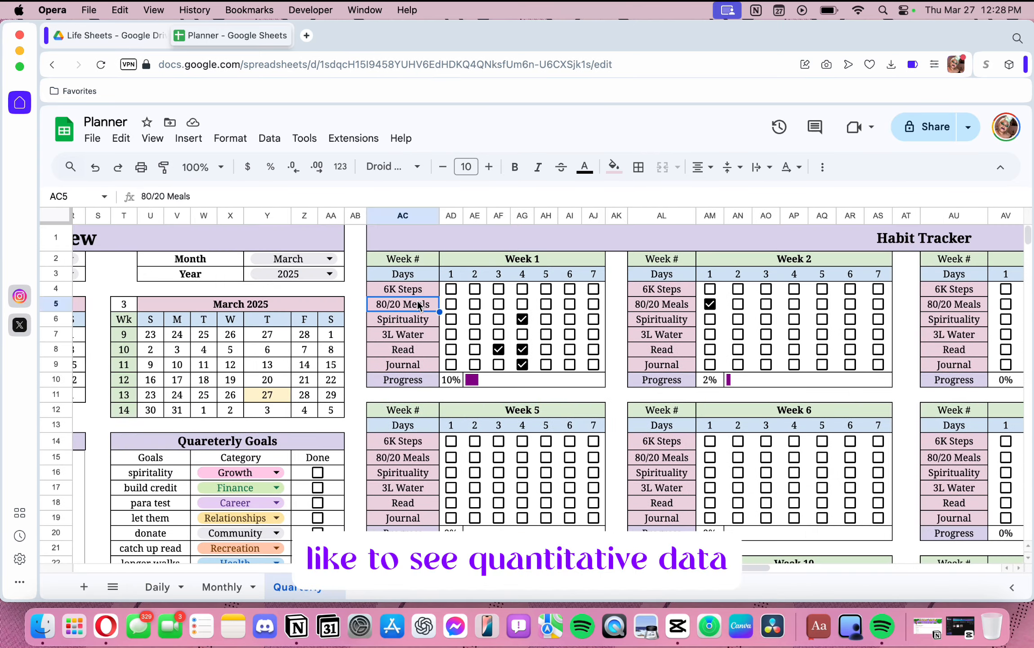
{"action": "key", "text": "BackSpace"}
{"action": "type", "text": "Movmen"}
{"action": "key", "text": "BackSpace"}
{"action": "key", "text": "BackSpace"}
{"action": "key", "text": "BackSpace"}
{"action": "key", "text": "BackSpace"}
{"action": "type", "text": "deration"}
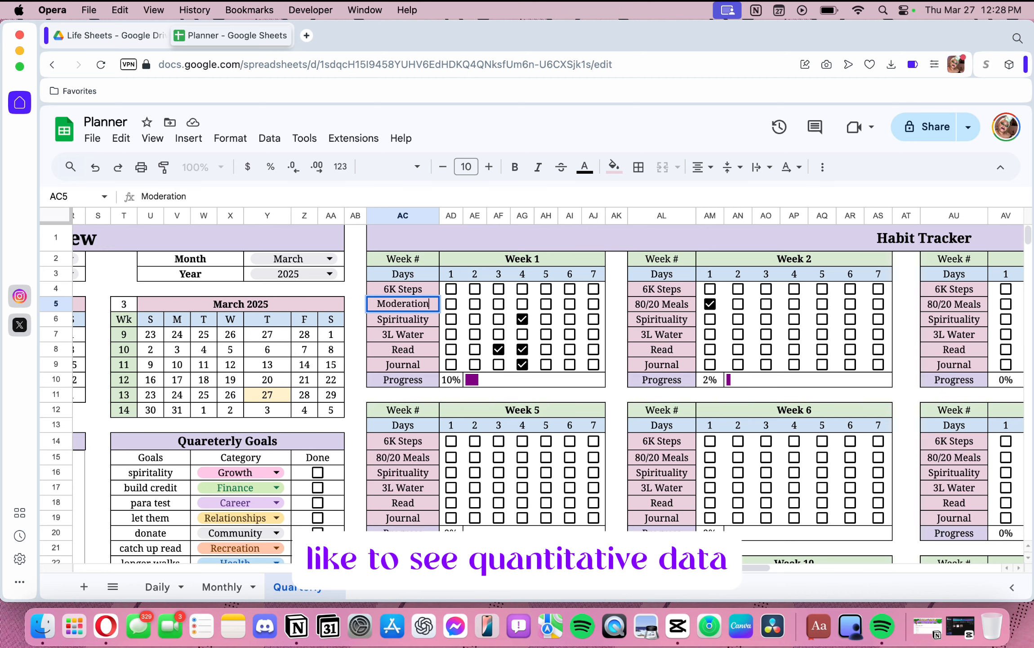
{"action": "key", "text": "Return"}
Examine the quarterly overview calendars, the quarterly goals and the weekly habit tracker tables on the Quarterly sheet
{"action": "left_click", "coordinate": [419, 340]}
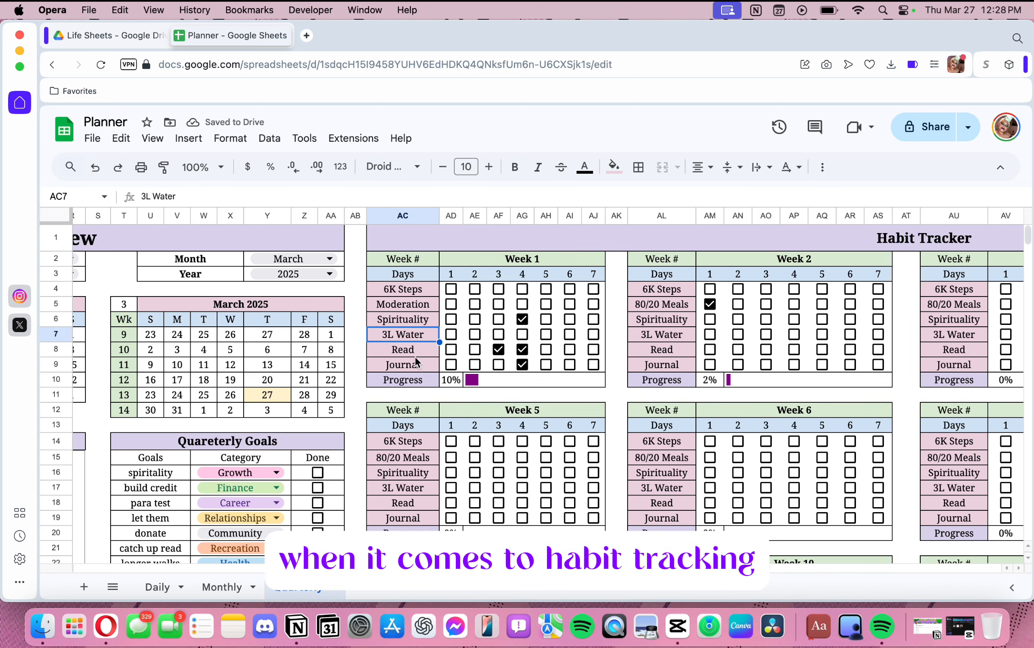
{"action": "scroll", "coordinate": [450, 359], "scroll_direction": "left", "scroll_amount": 5}
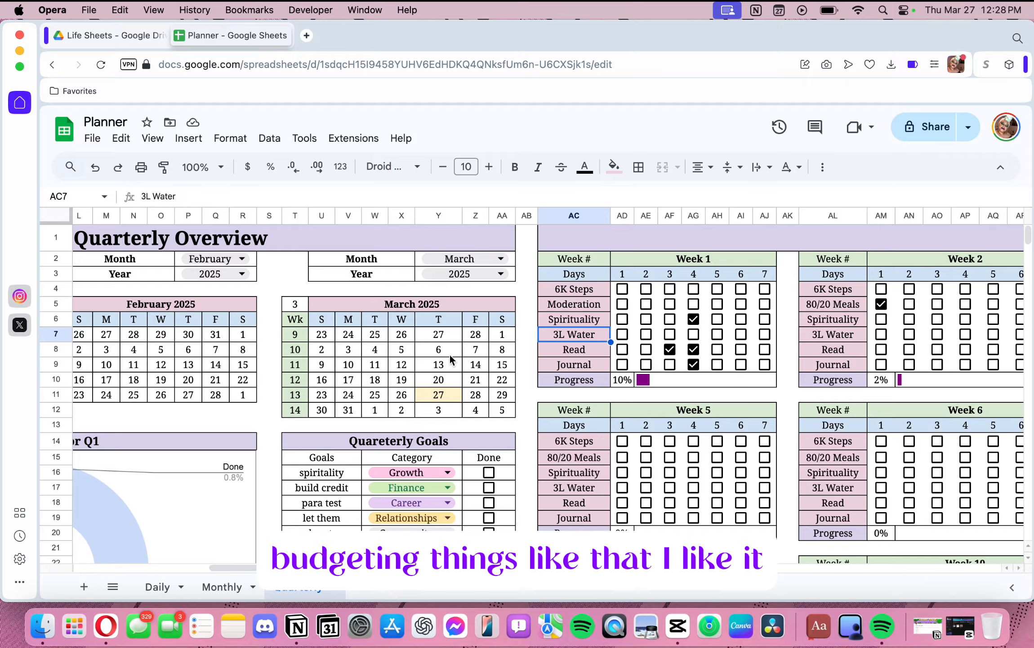
{"action": "scroll", "coordinate": [450, 361], "scroll_direction": "down", "scroll_amount": 2}
{"action": "scroll", "coordinate": [451, 360], "scroll_direction": "left", "scroll_amount": 2}
{"action": "scroll", "coordinate": [451, 360], "scroll_direction": "up", "scroll_amount": 2}
{"action": "scroll", "coordinate": [451, 361], "scroll_direction": "right", "scroll_amount": 12}
{"action": "scroll", "coordinate": [451, 360], "scroll_direction": "left", "scroll_amount": 12}
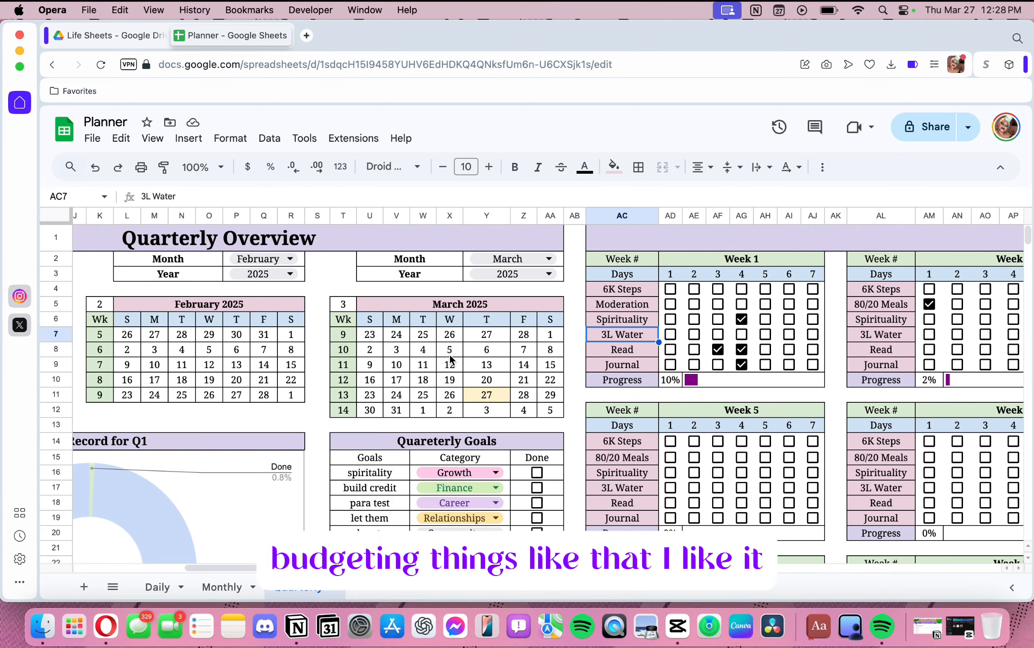
{"action": "scroll", "coordinate": [451, 359], "scroll_direction": "right", "scroll_amount": 2}
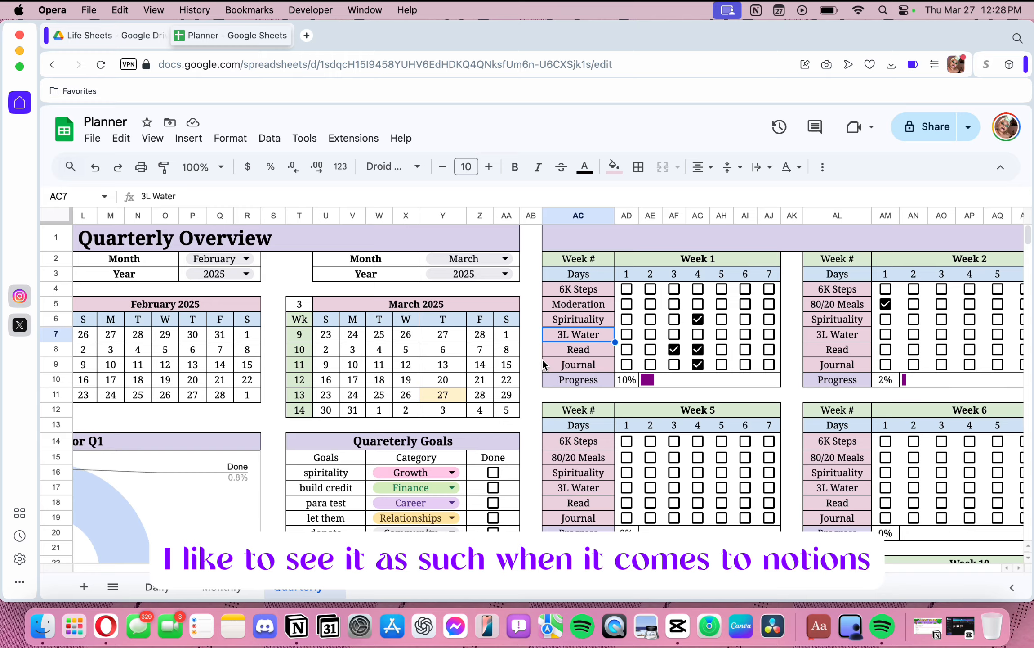
{"action": "scroll", "coordinate": [542, 364], "scroll_direction": "down", "scroll_amount": 5}
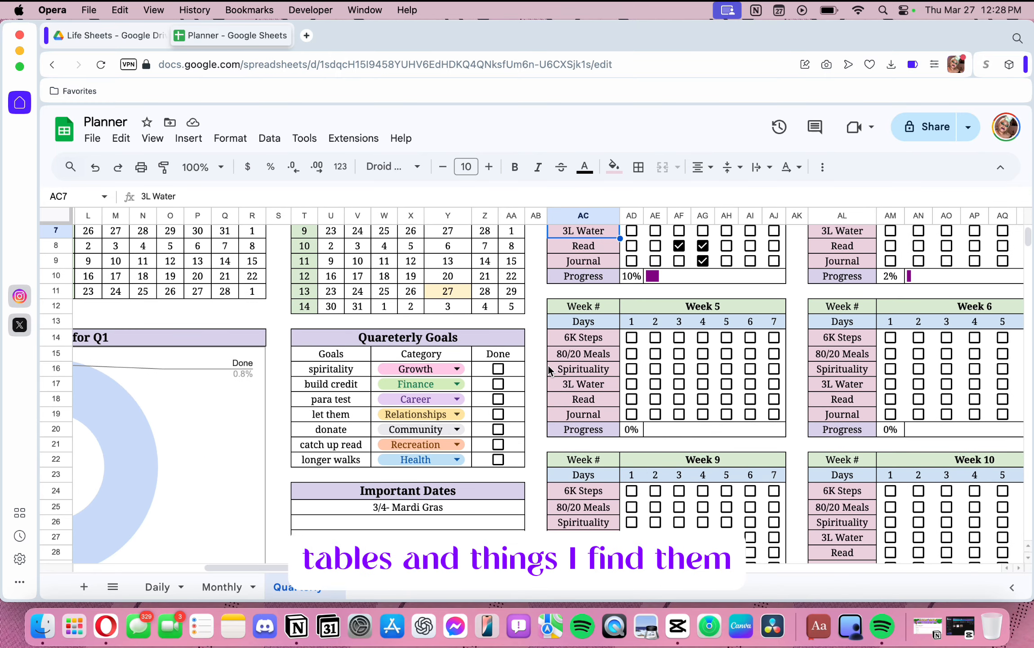
Set the months of the three Quarterly Overview calendars to April, May and June
{"action": "scroll", "coordinate": [548, 365], "scroll_direction": "up", "scroll_amount": 3}
{"action": "scroll", "coordinate": [548, 366], "scroll_direction": "left", "scroll_amount": 6}
{"action": "left_click", "coordinate": [260, 255]}
{"action": "left_click", "coordinate": [233, 348]}
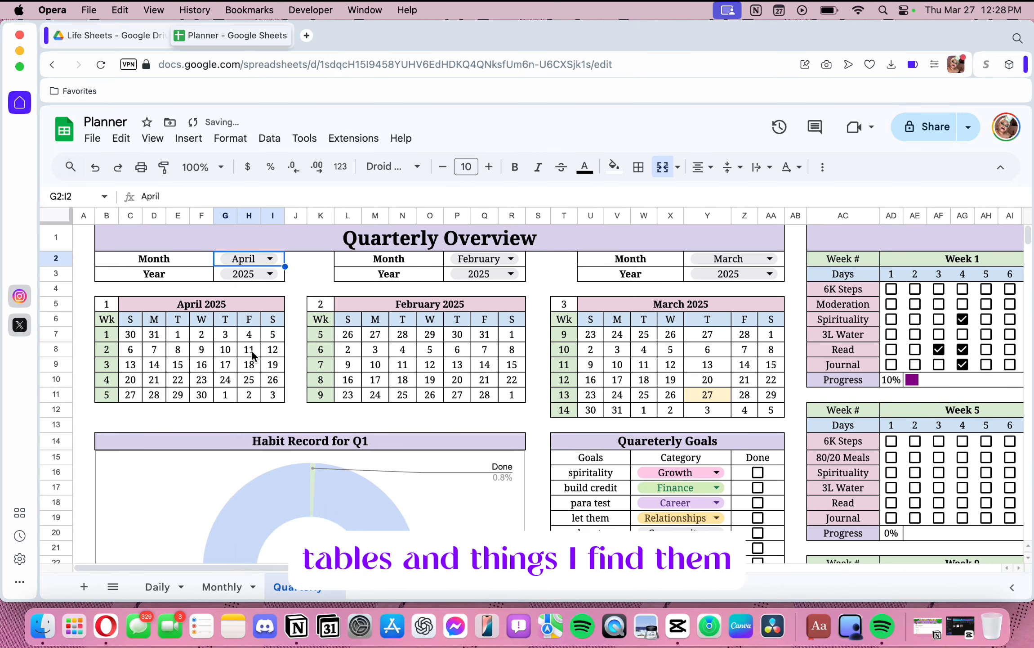
{"action": "left_click", "coordinate": [509, 261]}
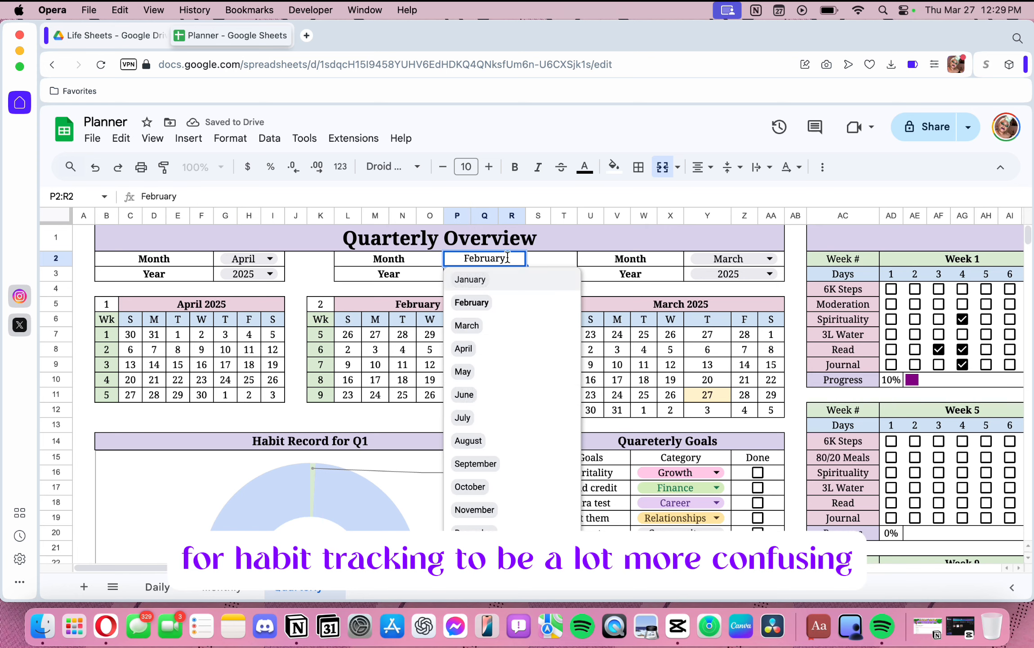
{"action": "left_click", "coordinate": [468, 410]}
{"action": "left_click", "coordinate": [510, 262]}
{"action": "left_click", "coordinate": [468, 387]}
{"action": "left_click", "coordinate": [776, 260]}
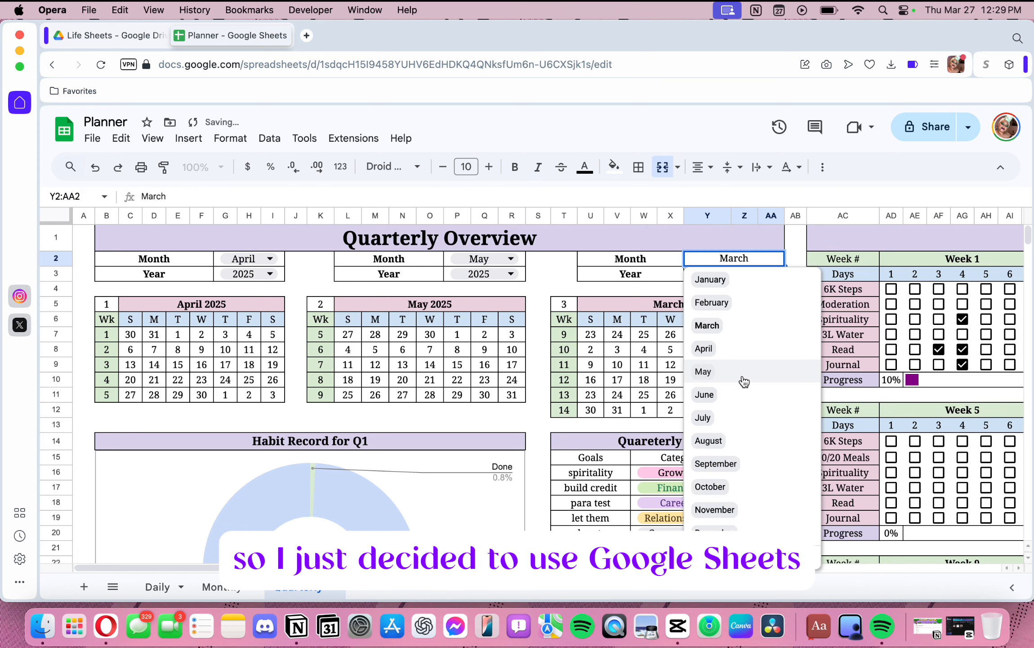
{"action": "left_click", "coordinate": [741, 398]}
Uncheck all ticked habit boxes in Week 1 and Week 2 of the habit tracker
{"action": "scroll", "coordinate": [629, 373], "scroll_direction": "down", "scroll_amount": 5}
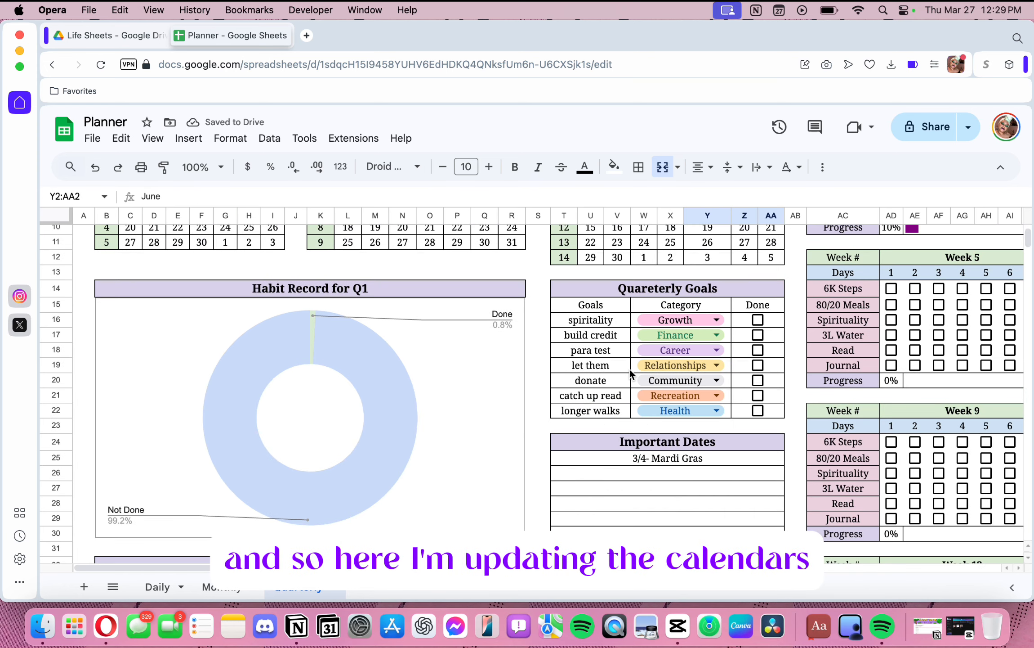
{"action": "scroll", "coordinate": [630, 373], "scroll_direction": "up", "scroll_amount": 5}
{"action": "scroll", "coordinate": [630, 374], "scroll_direction": "right", "scroll_amount": 8}
{"action": "scroll", "coordinate": [630, 374], "scroll_direction": "right", "scroll_amount": 12}
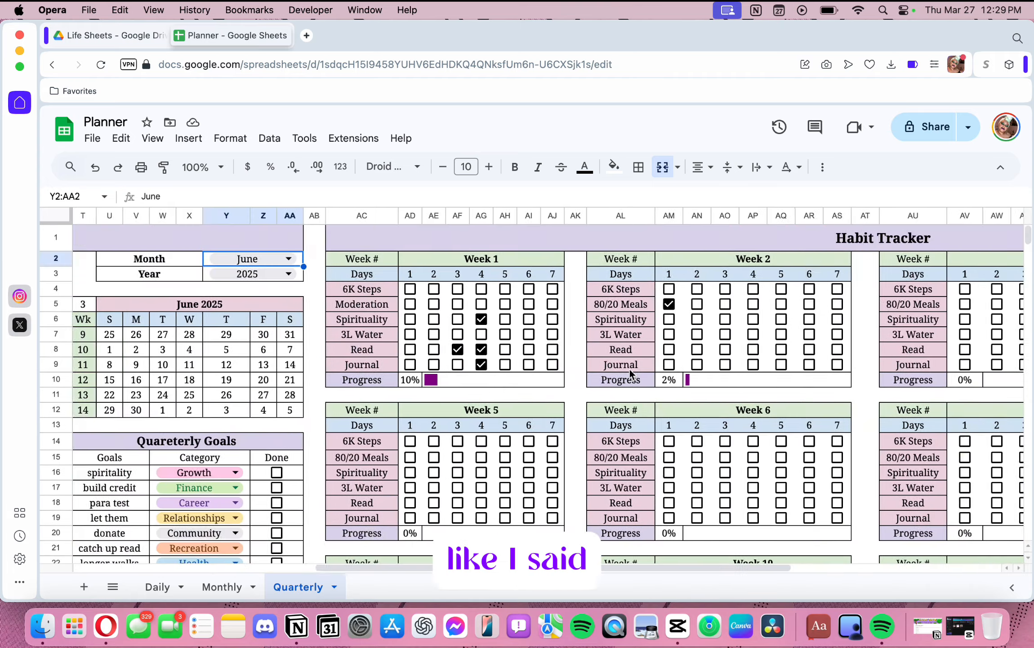
{"action": "left_click", "coordinate": [534, 349]}
{"action": "left_click", "coordinate": [558, 350]}
{"action": "left_click", "coordinate": [559, 365]}
{"action": "left_click", "coordinate": [746, 304]}
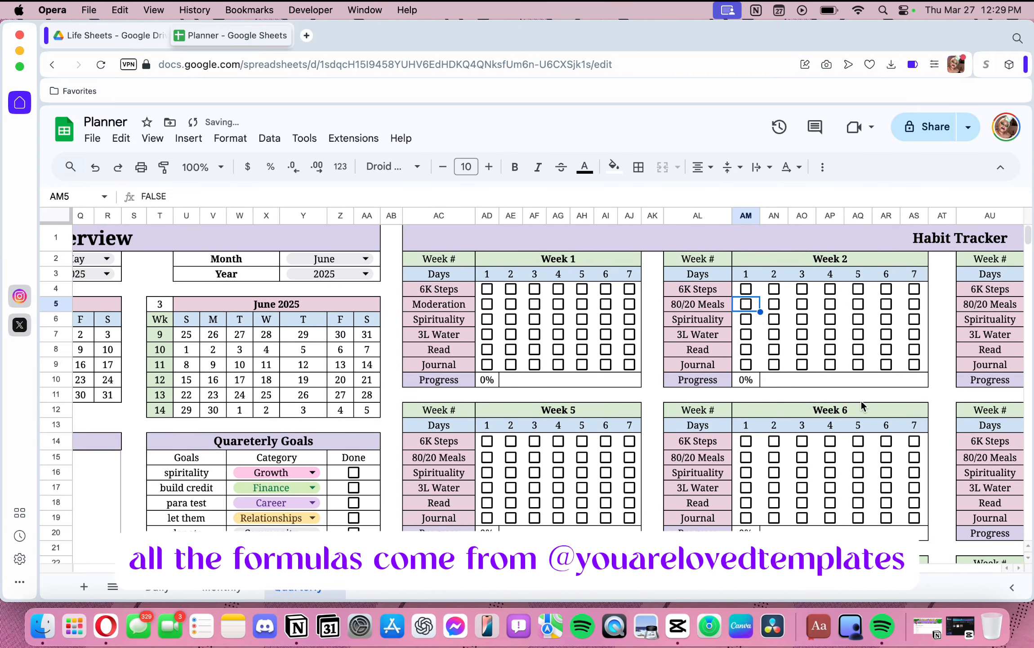
Review the rest of the Quarterly sheet, including the reflections and quarter rating sections, and select the quarterly goals heading
{"action": "scroll", "coordinate": [861, 400], "scroll_direction": "right", "scroll_amount": 10}
{"action": "scroll", "coordinate": [861, 400], "scroll_direction": "down", "scroll_amount": 7}
{"action": "scroll", "coordinate": [860, 399], "scroll_direction": "left", "scroll_amount": 15}
{"action": "scroll", "coordinate": [861, 398], "scroll_direction": "up", "scroll_amount": 3}
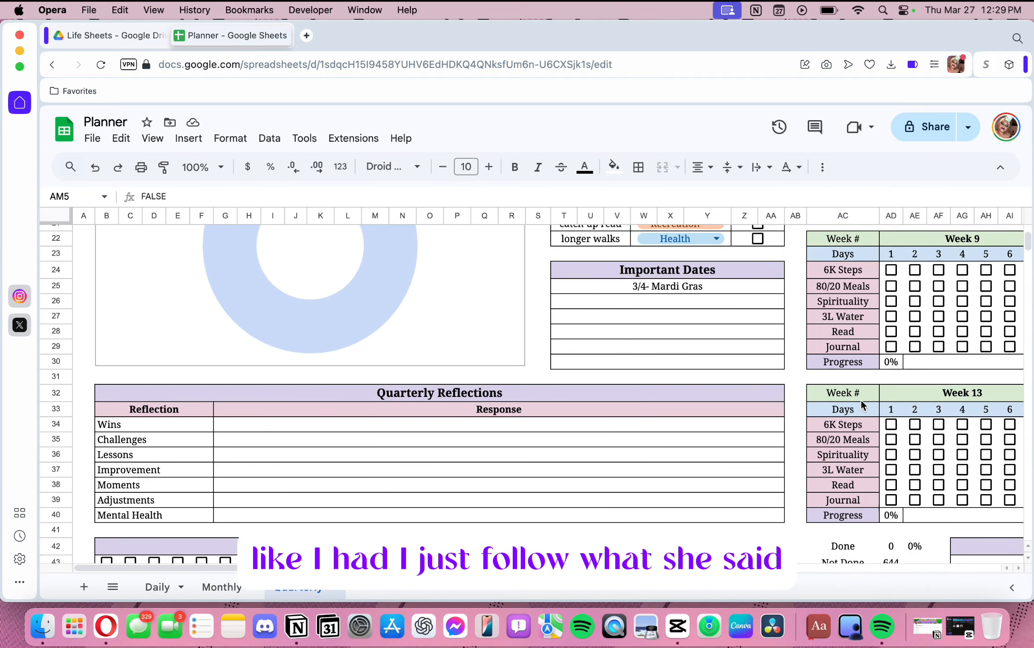
{"action": "scroll", "coordinate": [861, 400], "scroll_direction": "down", "scroll_amount": 2}
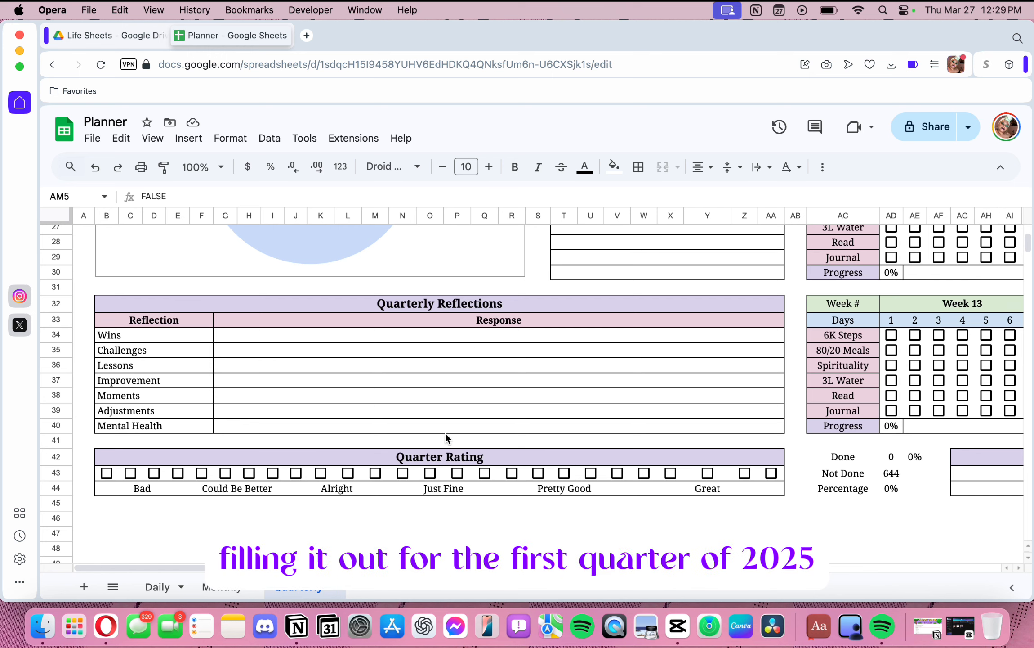
{"action": "scroll", "coordinate": [451, 435], "scroll_direction": "up", "scroll_amount": 10}
{"action": "scroll", "coordinate": [450, 435], "scroll_direction": "right", "scroll_amount": 5}
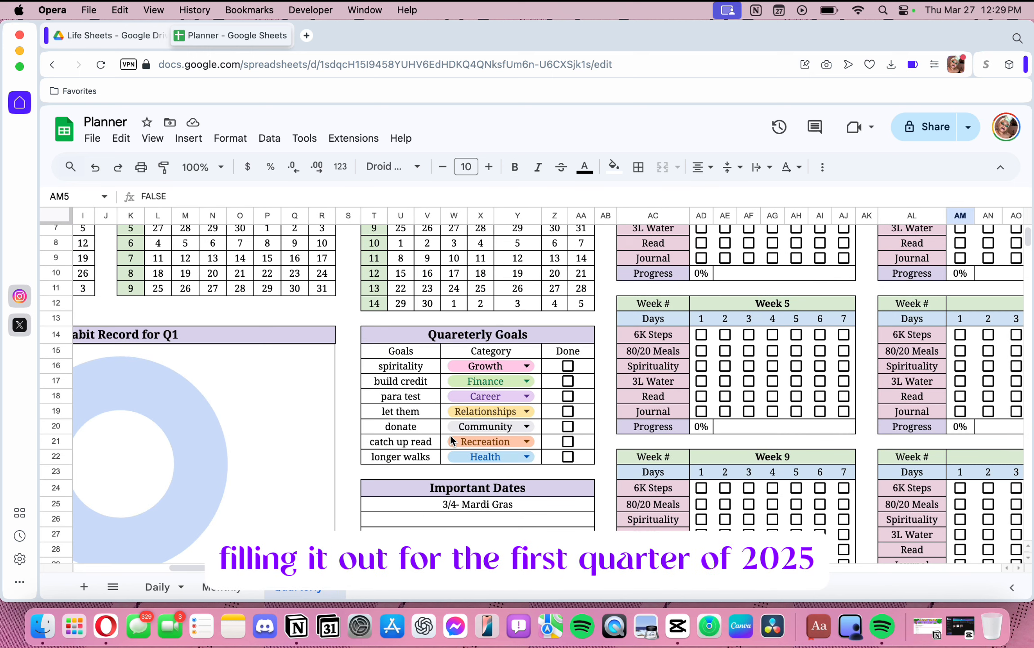
{"action": "left_click", "coordinate": [433, 338]}
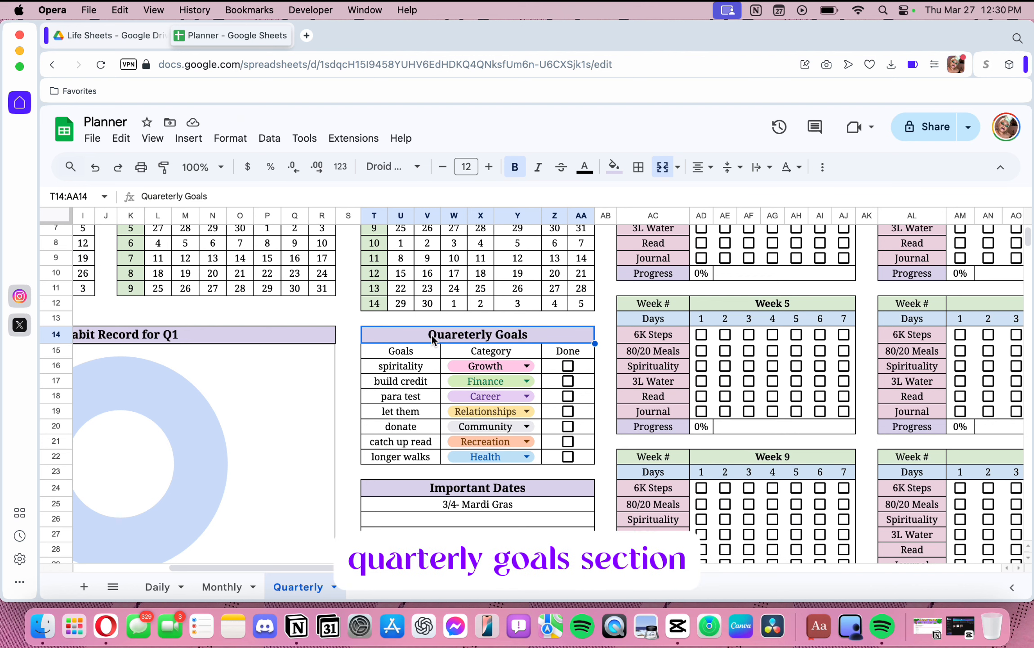
Replace the quarterly goals table in T14:AA22 with full-width rows in the heading's format and clear their contents
{"action": "key", "text": "Down"}
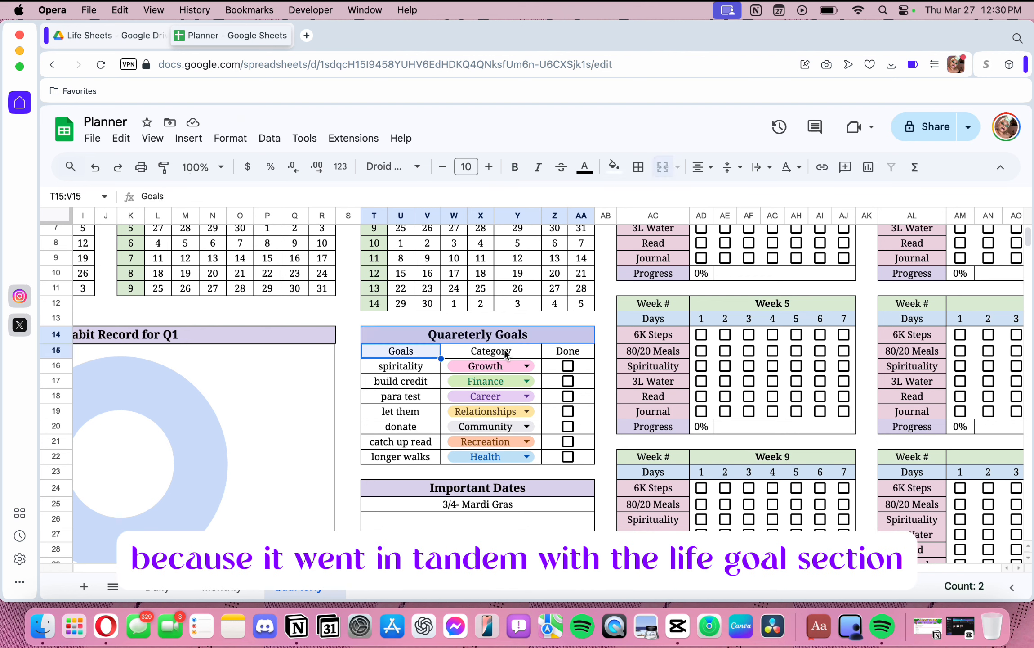
{"action": "key", "text": "Right"}
{"action": "key", "text": "Right"}
{"action": "key", "text": "Down"}
{"action": "key", "text": "Left"}
{"action": "key", "text": "Down"}
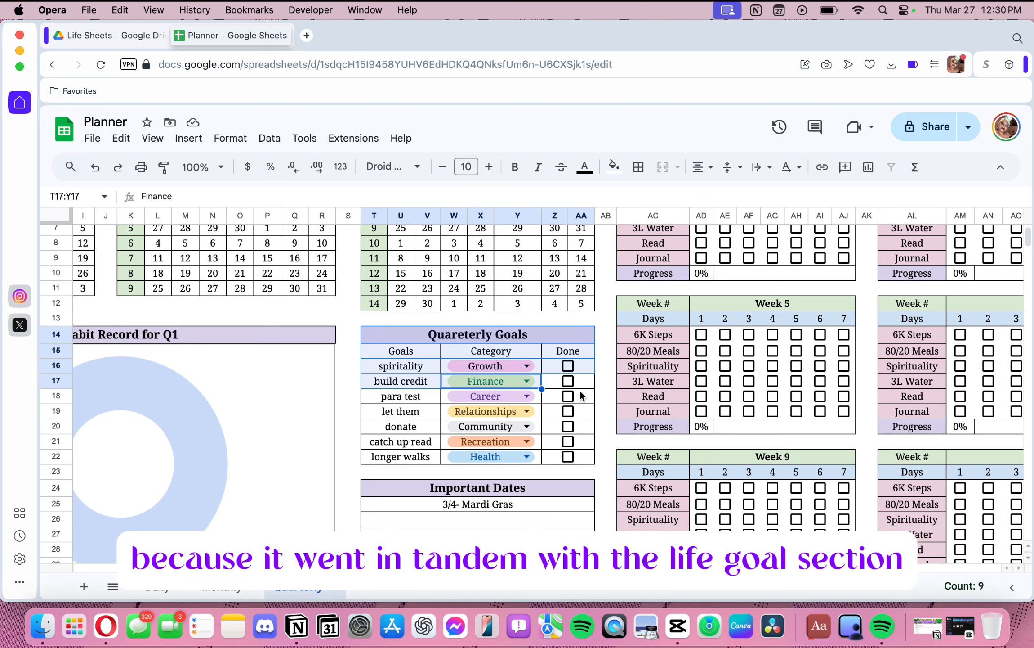
{"action": "key", "text": "Right"}
{"action": "key", "text": "Down"}
{"action": "left_click", "coordinate": [431, 402]}
{"action": "left_click", "coordinate": [421, 334]}
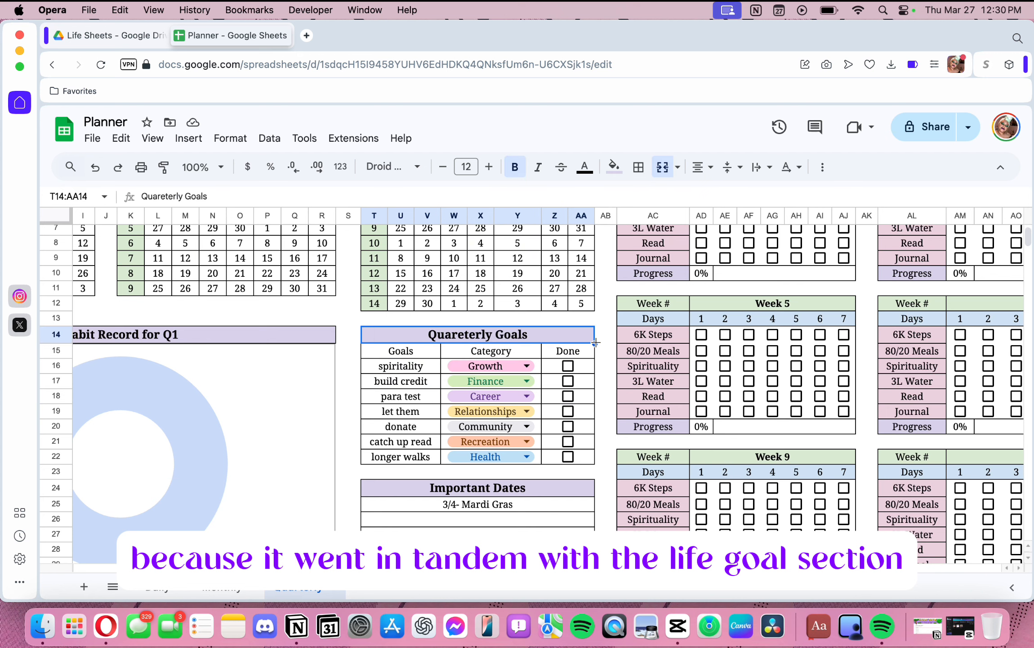
{"action": "left_click_drag", "start_coordinate": [595, 343], "coordinate": [585, 456]}
{"action": "key", "text": "Delete"}
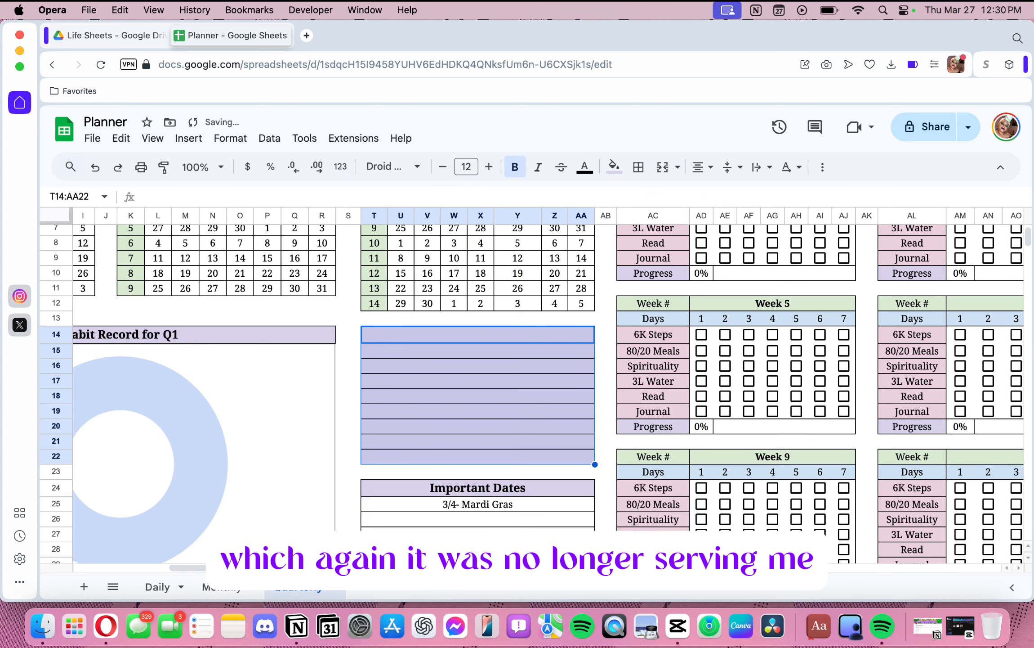
Enter the heading "Important Dates" in the emptied row 14 of the former goals section
{"action": "left_click", "coordinate": [505, 361]}
{"action": "left_click", "coordinate": [499, 332]}
{"action": "scroll", "coordinate": [499, 332], "scroll_direction": "down", "scroll_amount": 1}
{"action": "scroll", "coordinate": [510, 467], "scroll_direction": "up", "scroll_amount": 1}
{"action": "scroll", "coordinate": [510, 466], "scroll_direction": "left", "scroll_amount": 1}
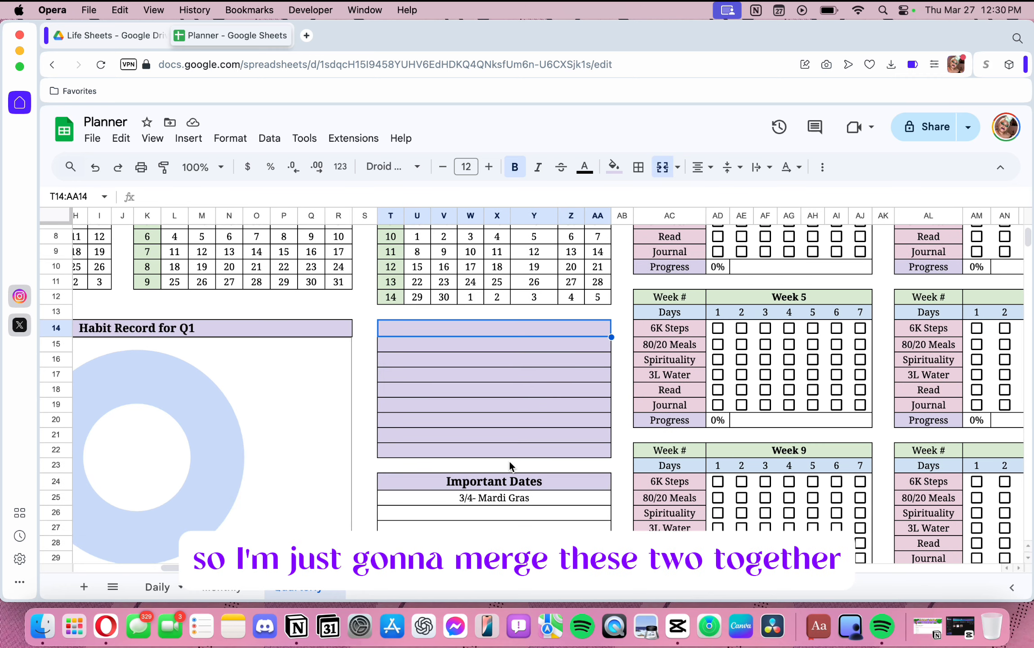
{"action": "type", "text": "Importat"}
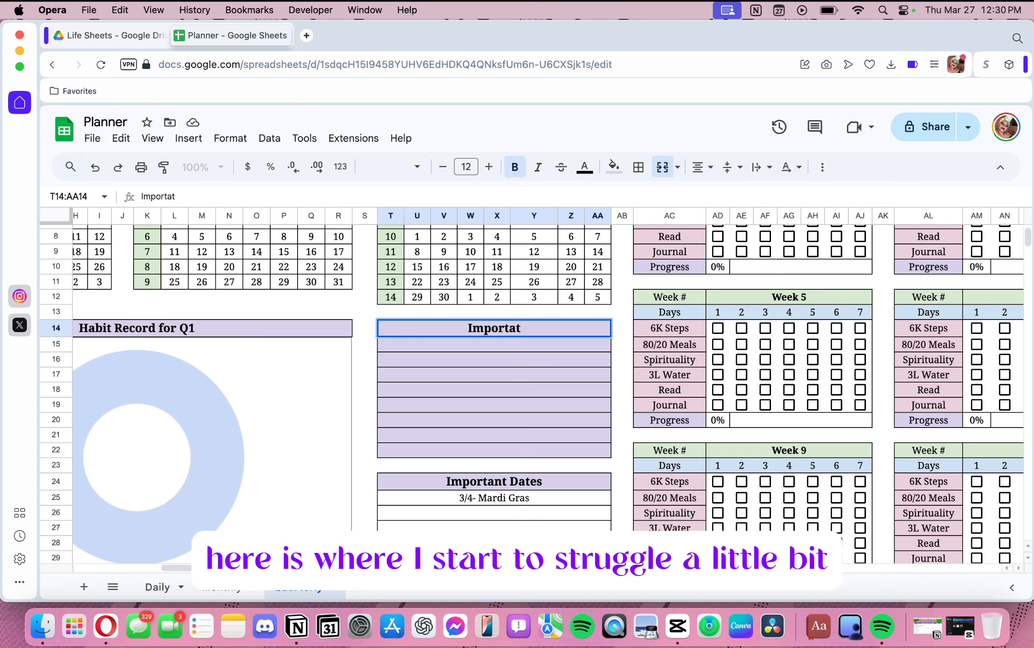
{"action": "key", "text": "BackSpace"}
{"action": "key", "text": "BackSpace"}
{"action": "type", "text": "ant Dates"}
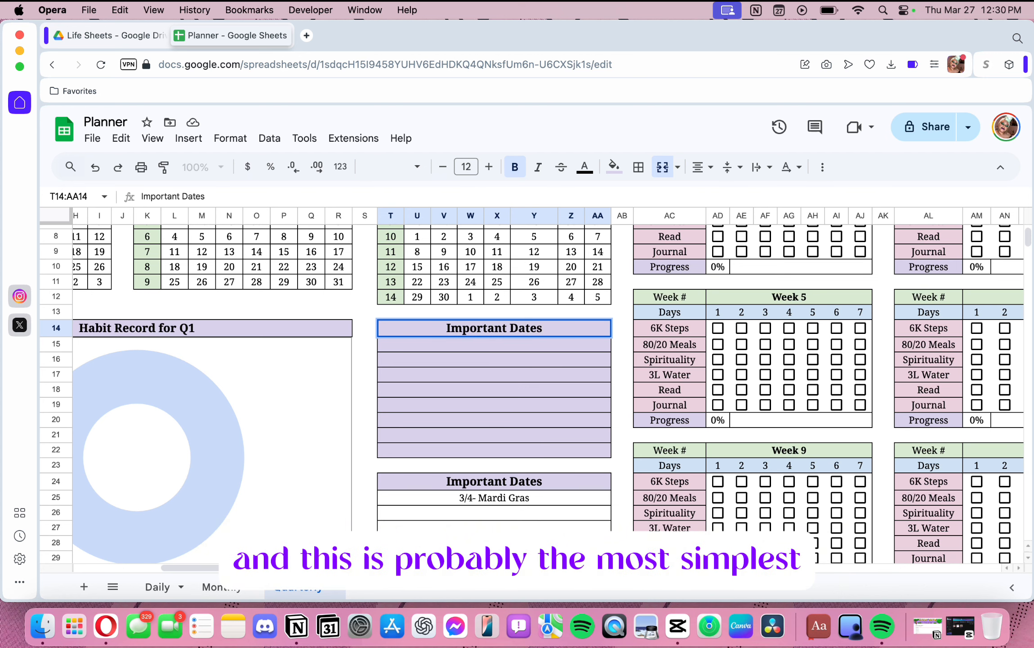
Clear the old Important Dates heading in row 24, reset its fill color, and delete the Mardi Gras entry below it
{"action": "left_click", "coordinate": [504, 480]}
{"action": "key", "text": "Delete"}
{"action": "left_click", "coordinate": [614, 166]}
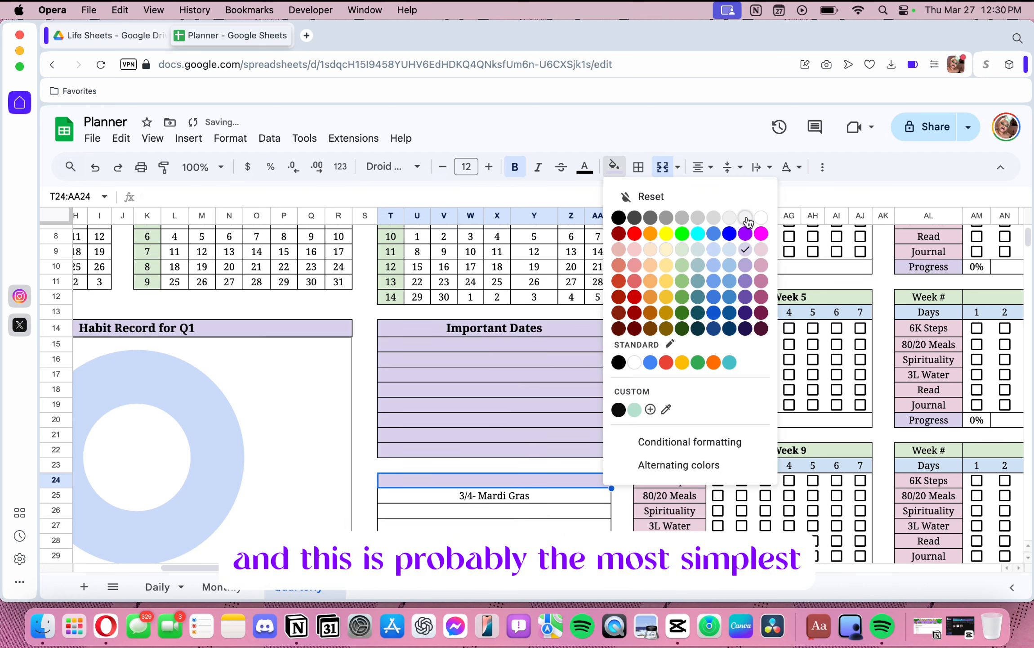
{"action": "left_click", "coordinate": [747, 235]}
{"action": "left_click", "coordinate": [614, 166]}
{"action": "left_click", "coordinate": [628, 194]}
{"action": "left_click", "coordinate": [504, 495]}
{"action": "key", "text": "Delete"}
{"action": "scroll", "coordinate": [528, 470], "scroll_direction": "up", "scroll_amount": 1}
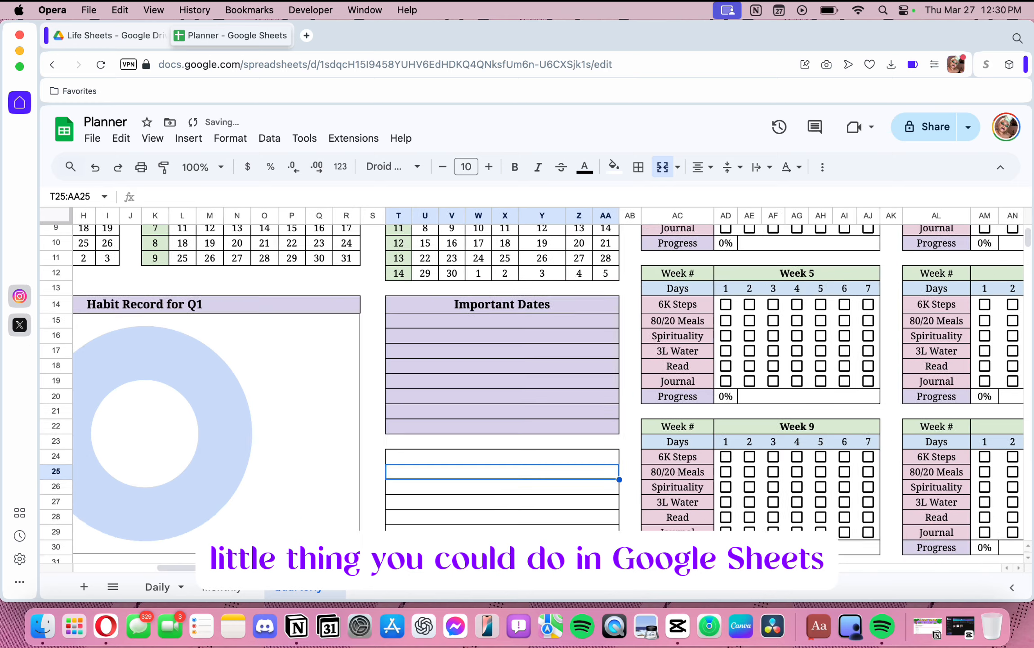
Merge cells T23:AA23 into one full-width row between the two blocks of blank rows
{"action": "left_click", "coordinate": [522, 481]}
{"action": "left_click", "coordinate": [419, 480]}
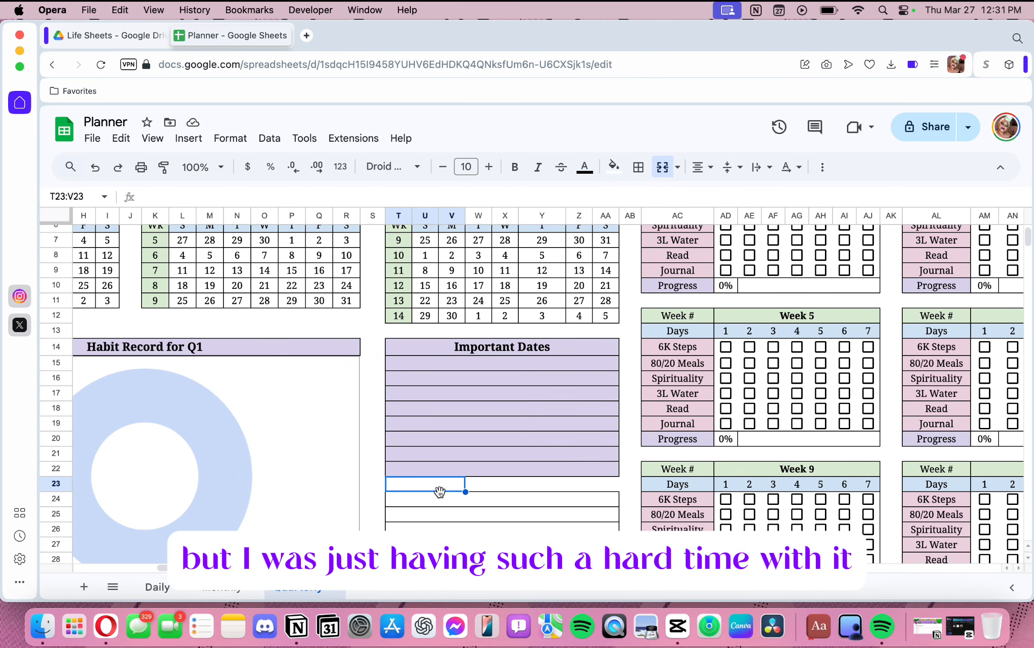
{"action": "left_click_drag", "start_coordinate": [488, 482], "coordinate": [582, 481]}
{"action": "left_click", "coordinate": [662, 167]}
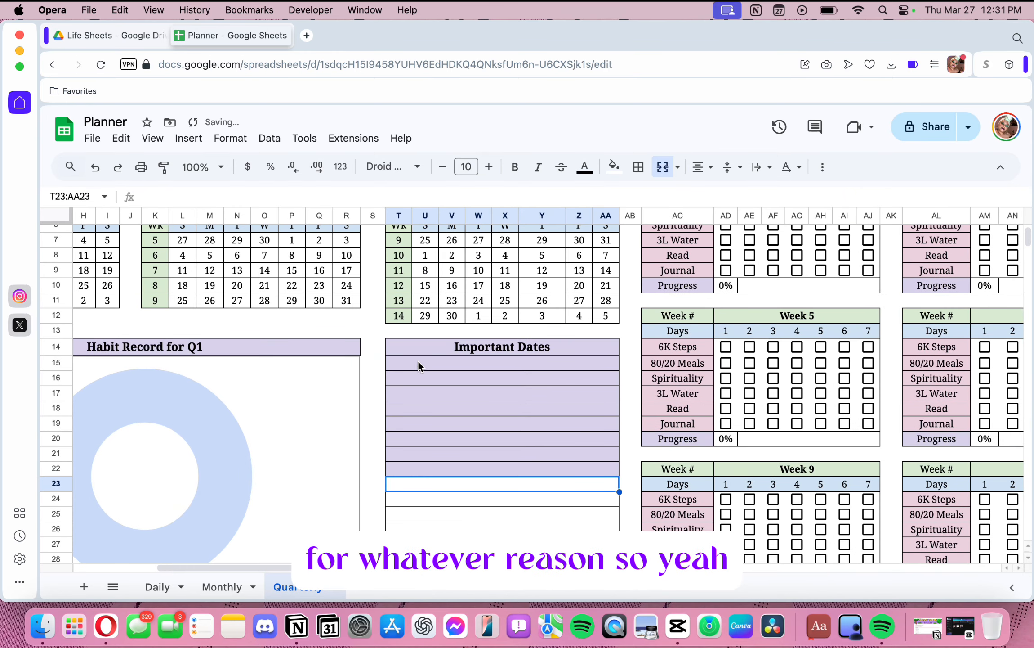
Extend the blank merged row under Important Dates from row 15 down to row 25, closing the stray Dictionary window
{"action": "left_click", "coordinate": [422, 364]}
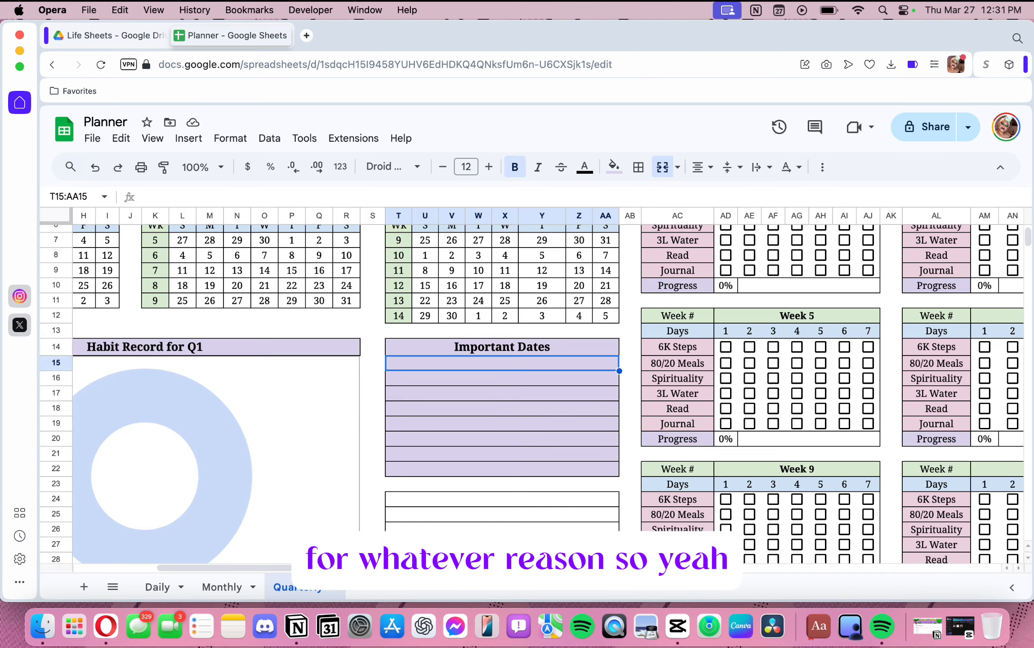
{"action": "scroll", "coordinate": [611, 243], "scroll_direction": "down", "scroll_amount": 5}
{"action": "scroll", "coordinate": [612, 243], "scroll_direction": "up", "scroll_amount": 1}
{"action": "left_click_drag", "start_coordinate": [612, 258], "coordinate": [585, 468]}
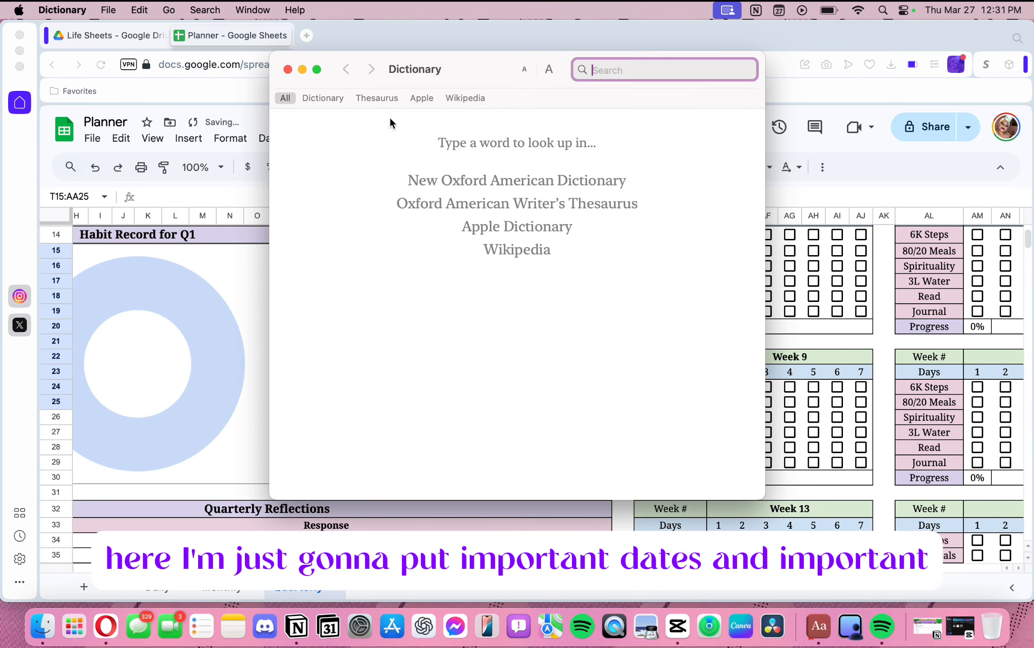
{"action": "left_click", "coordinate": [287, 69]}
Try to extend the blank Important Dates rows down to row 30, and undo that extension
{"action": "left_click_drag", "start_coordinate": [613, 409], "coordinate": [603, 480]}
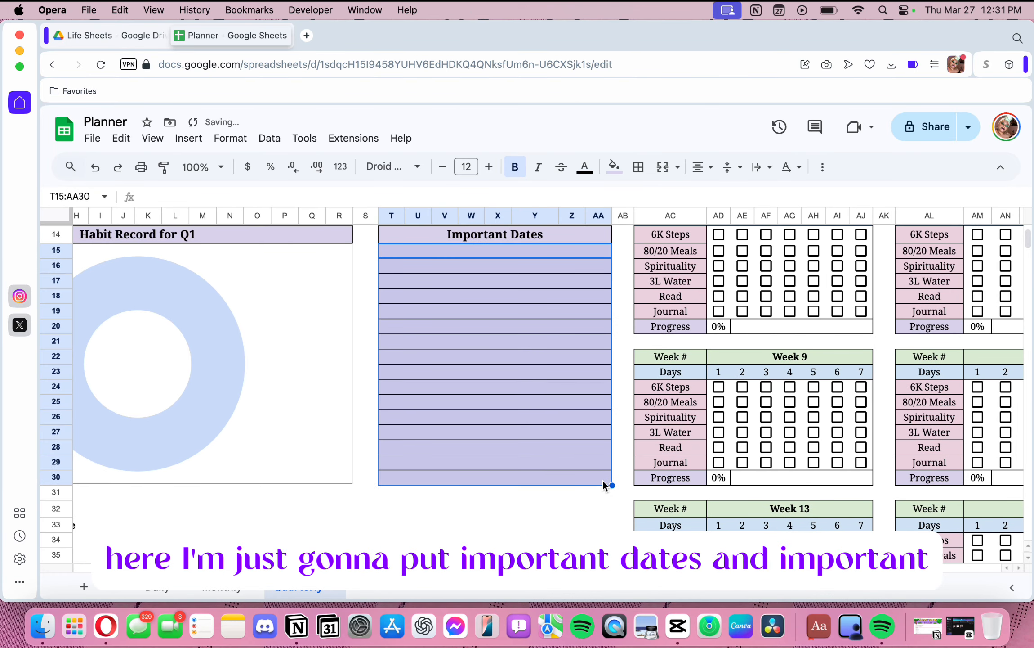
{"action": "scroll", "coordinate": [599, 480], "scroll_direction": "down", "scroll_amount": 3}
{"action": "scroll", "coordinate": [598, 480], "scroll_direction": "up", "scroll_amount": 2}
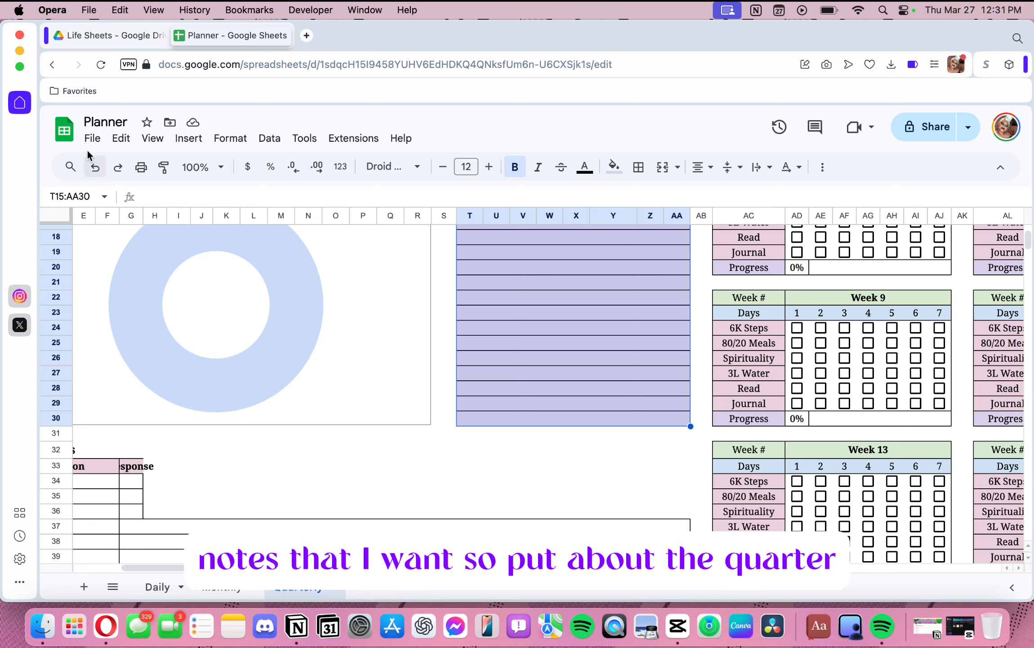
{"action": "left_click", "coordinate": [95, 167]}
Reset the fill color of the blank rows under the Important Dates heading
{"action": "scroll", "coordinate": [492, 395], "scroll_direction": "up", "scroll_amount": 3}
{"action": "scroll", "coordinate": [492, 395], "scroll_direction": "right", "scroll_amount": 2}
{"action": "left_click", "coordinate": [614, 166]}
{"action": "left_click", "coordinate": [650, 196]}
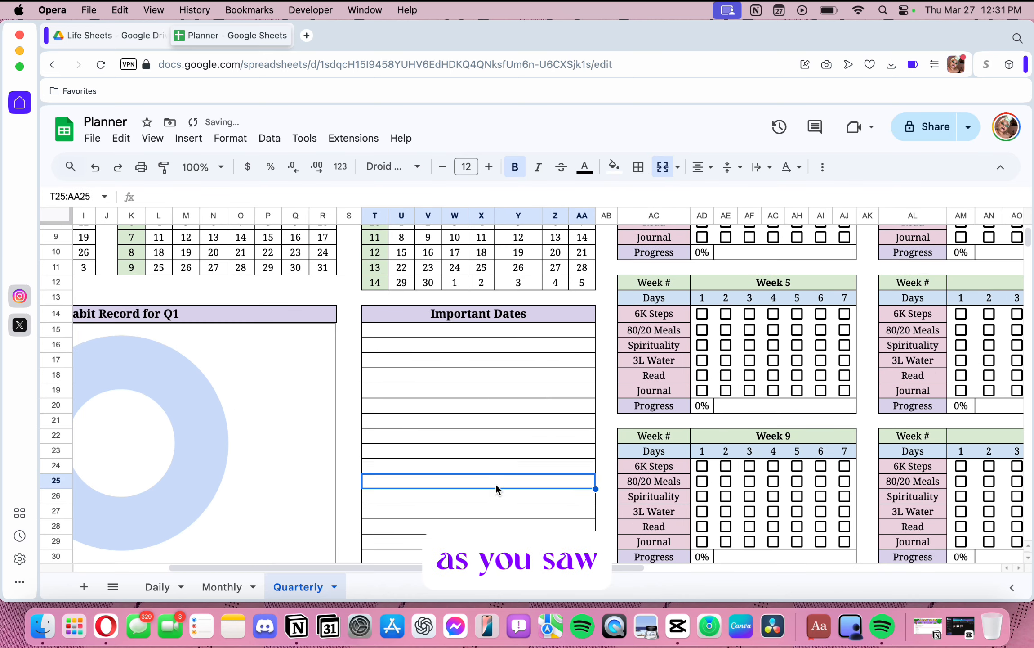
{"action": "left_click", "coordinate": [584, 435]}
{"action": "scroll", "coordinate": [565, 477], "scroll_direction": "down", "scroll_amount": 3}
{"action": "scroll", "coordinate": [566, 477], "scroll_direction": "up", "scroll_amount": 5}
{"action": "scroll", "coordinate": [566, 477], "scroll_direction": "left", "scroll_amount": 3}
Change the Important Dates heading to "Important Dates + Notes"
{"action": "left_click", "coordinate": [721, 338]}
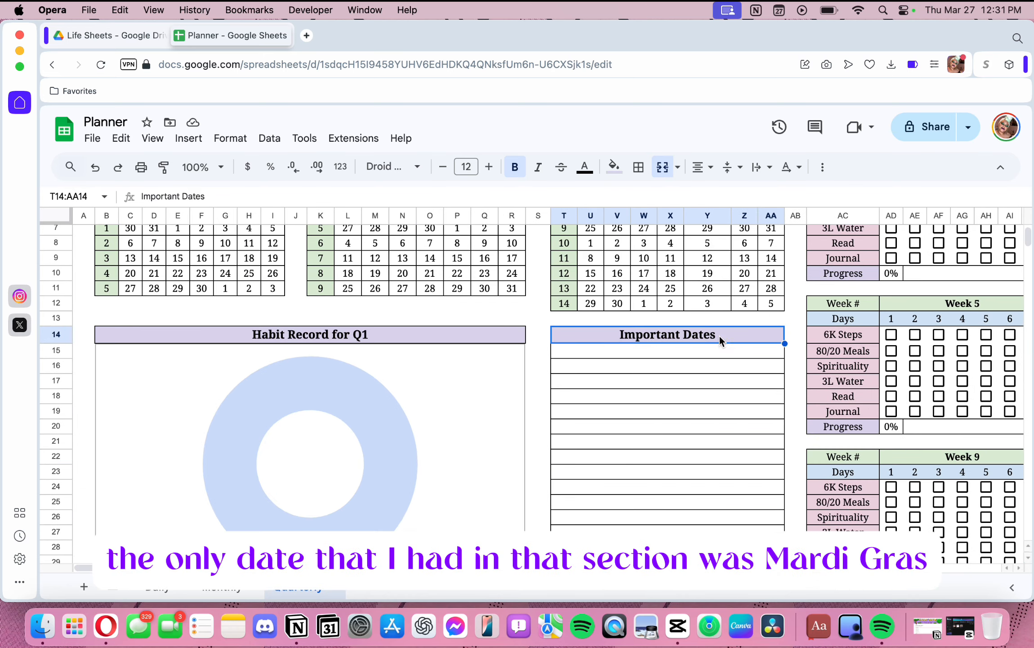
{"action": "left_click", "coordinate": [226, 197]}
{"action": "key", "text": "Return"}
{"action": "type", "text": "="}
{"action": "key", "text": "Escape"}
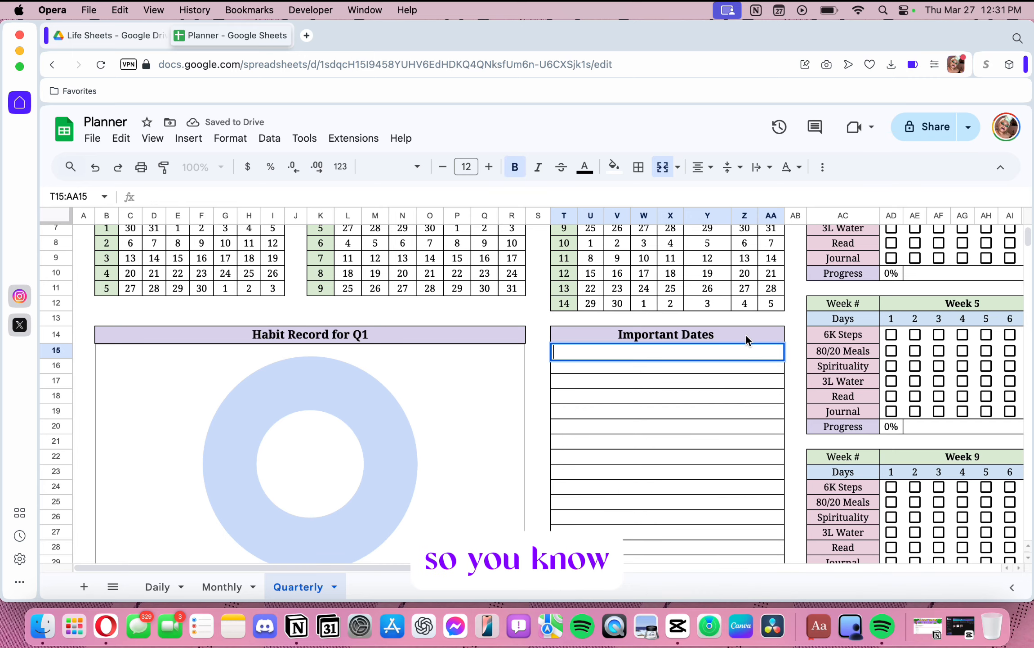
{"action": "left_click", "coordinate": [746, 338]}
{"action": "left_click", "coordinate": [251, 196]}
{"action": "type", "text": "+ Notes"}
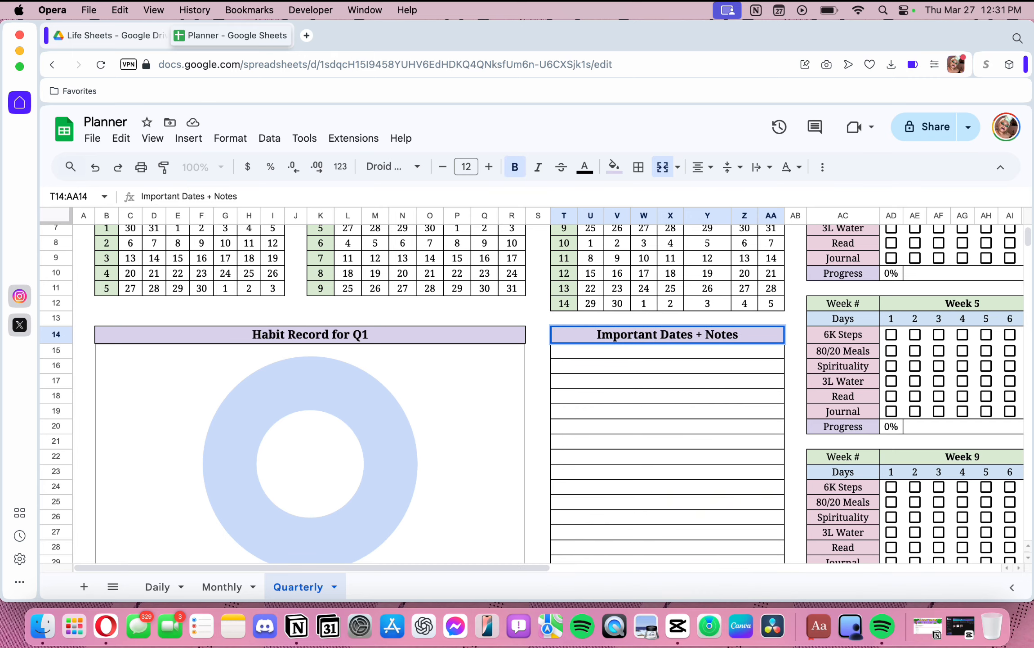
{"action": "key", "text": "Return"}
Look over the Quarterly sheet's habit tracker and switch to the Monthly sheet
{"action": "scroll", "coordinate": [658, 369], "scroll_direction": "down", "scroll_amount": 5}
{"action": "scroll", "coordinate": [658, 369], "scroll_direction": "up", "scroll_amount": 10}
{"action": "scroll", "coordinate": [658, 368], "scroll_direction": "right", "scroll_amount": 6}
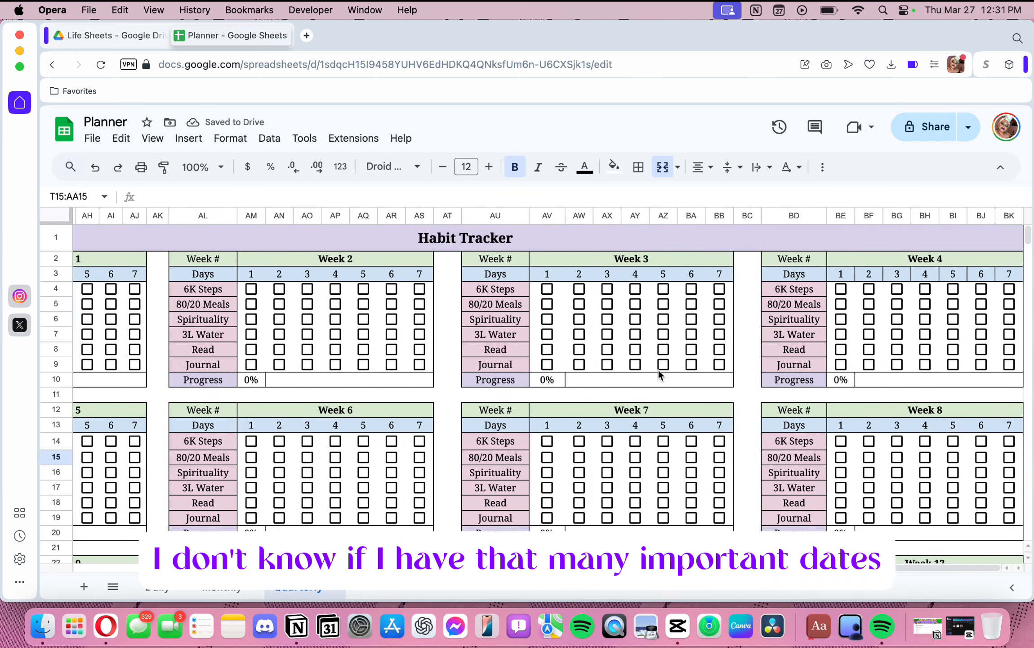
{"action": "scroll", "coordinate": [658, 369], "scroll_direction": "left", "scroll_amount": 3}
{"action": "scroll", "coordinate": [658, 373], "scroll_direction": "left", "scroll_amount": 6}
{"action": "left_click", "coordinate": [220, 588]}
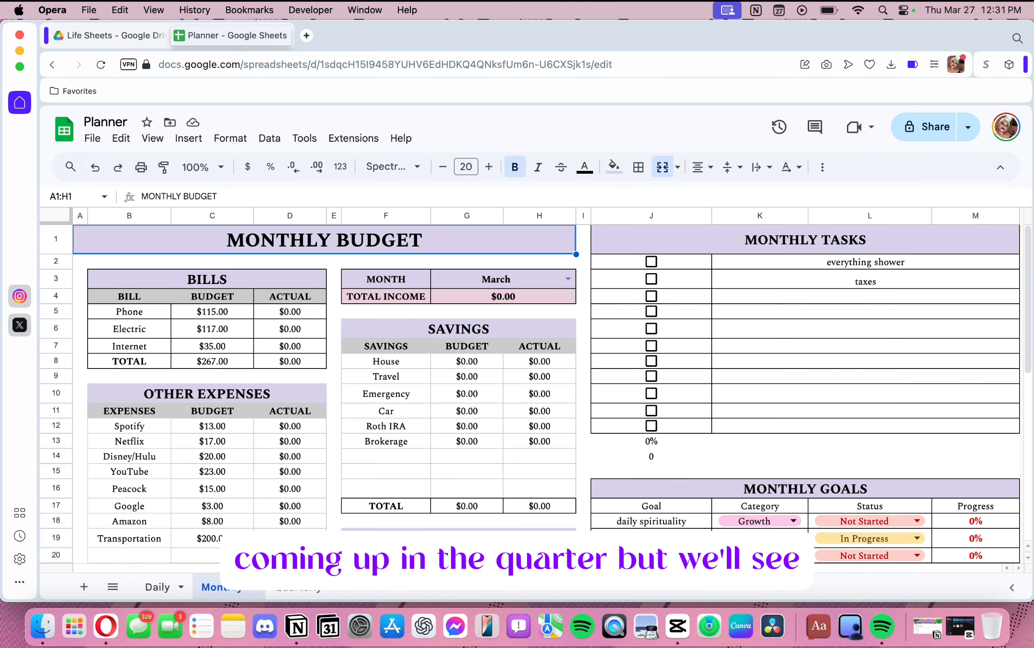
Clear the Monthly Goals and Monthly Goals Action Steps sections in J16:M42, overwriting them with the heading's full-width format
{"action": "scroll", "coordinate": [495, 478], "scroll_direction": "down", "scroll_amount": 5}
{"action": "scroll", "coordinate": [495, 474], "scroll_direction": "up", "scroll_amount": 3}
{"action": "left_click", "coordinate": [644, 332]}
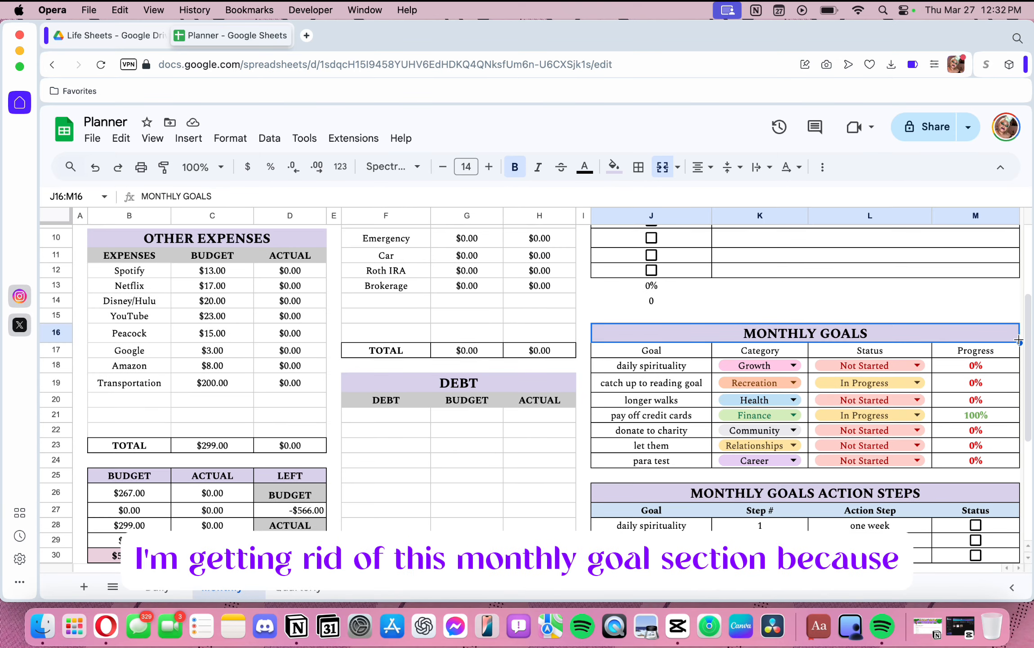
{"action": "left_click_drag", "start_coordinate": [1020, 342], "coordinate": [1002, 546]}
{"action": "scroll", "coordinate": [1002, 546], "scroll_direction": "down", "scroll_amount": 6}
{"action": "left_click_drag", "start_coordinate": [1020, 326], "coordinate": [1001, 526]}
{"action": "scroll", "coordinate": [1001, 526], "scroll_direction": "down", "scroll_amount": 3}
{"action": "scroll", "coordinate": [1002, 526], "scroll_direction": "up", "scroll_amount": 10}
{"action": "key", "text": "Delete"}
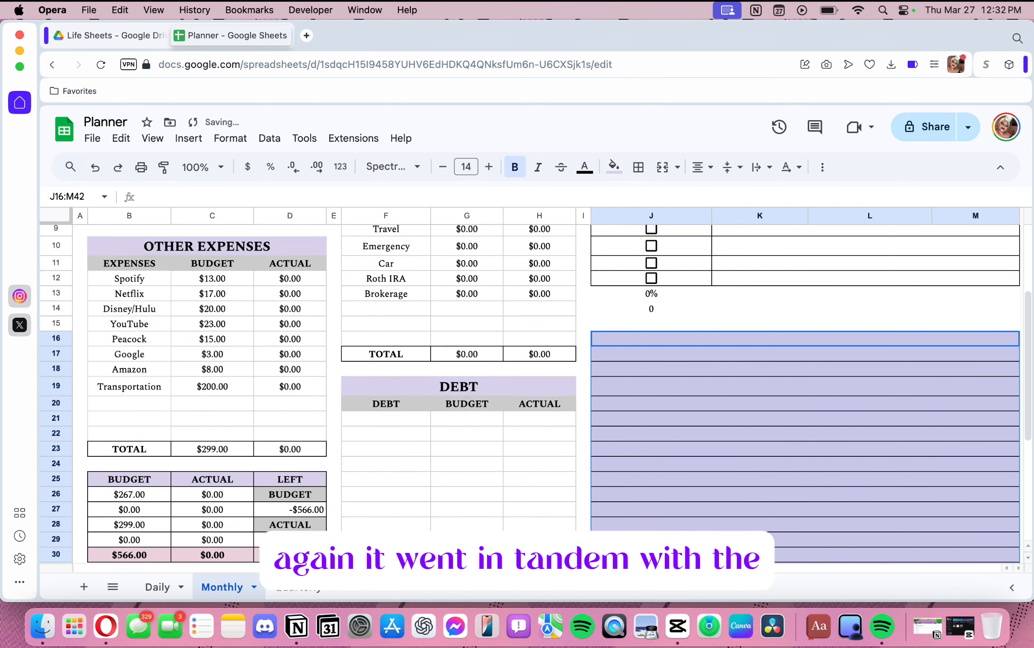
Try deleting columns J to M, and undo the deletion
{"action": "left_click", "coordinate": [118, 139]}
{"action": "mouse_move", "coordinate": [180, 348]}
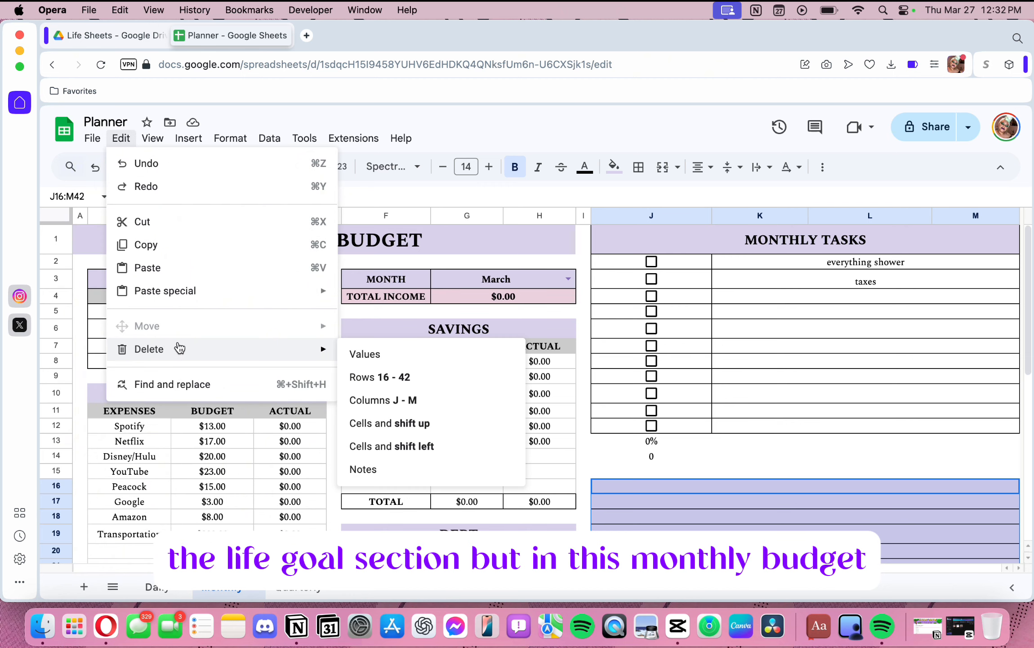
{"action": "left_click", "coordinate": [365, 400]}
{"action": "left_click", "coordinate": [95, 167]}
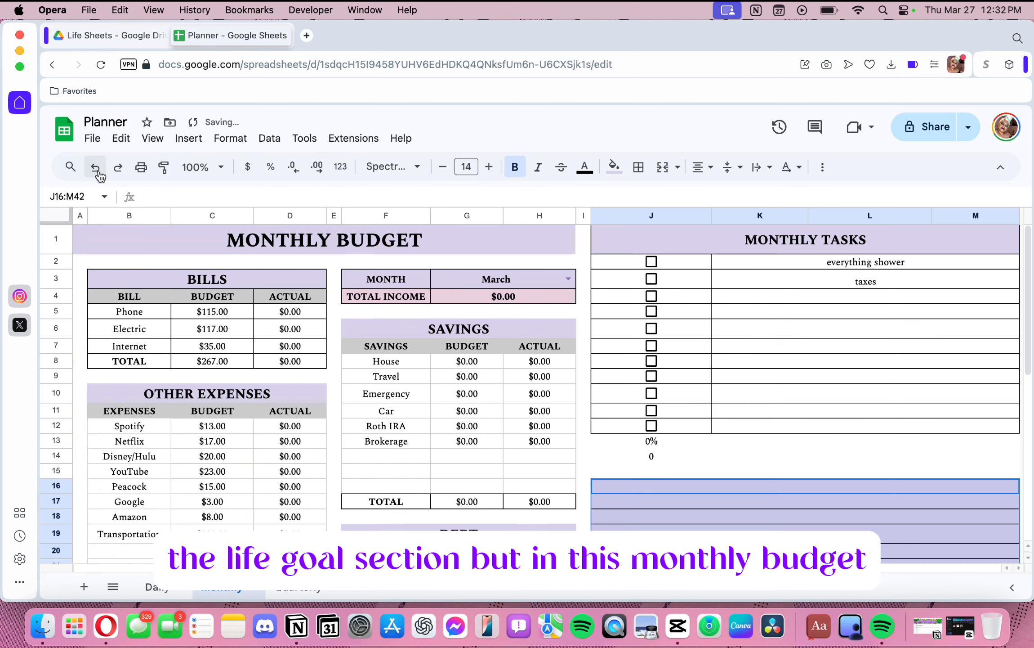
Delete the emptied monthly goals cells J16:M42, shifting the remaining cells up
{"action": "left_click", "coordinate": [121, 138]}
{"action": "mouse_move", "coordinate": [265, 353]}
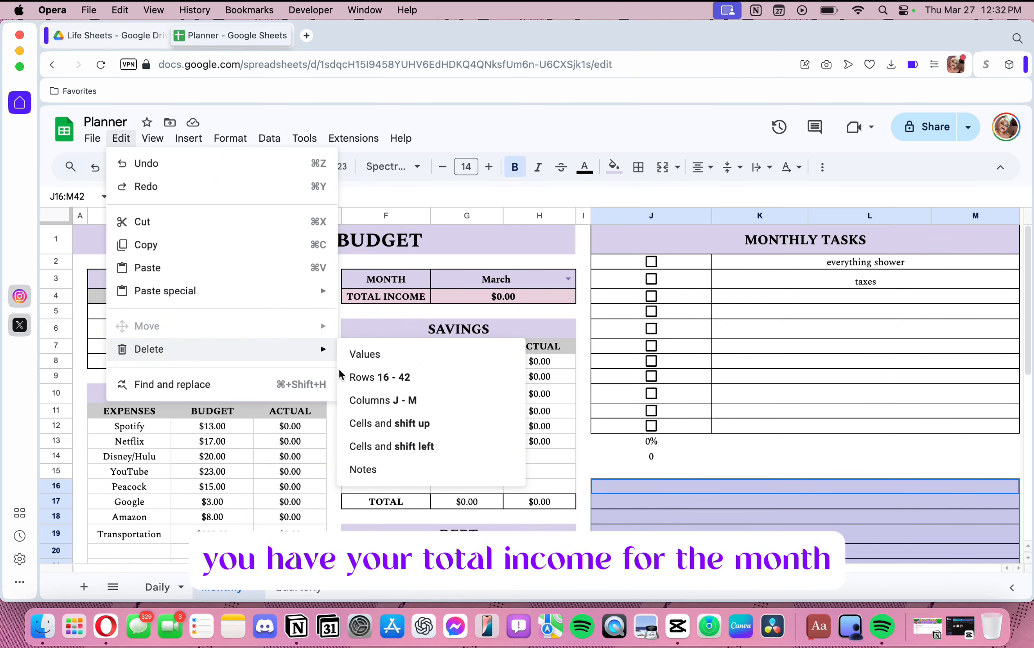
{"action": "left_click", "coordinate": [427, 423]}
{"action": "left_click", "coordinate": [713, 500]}
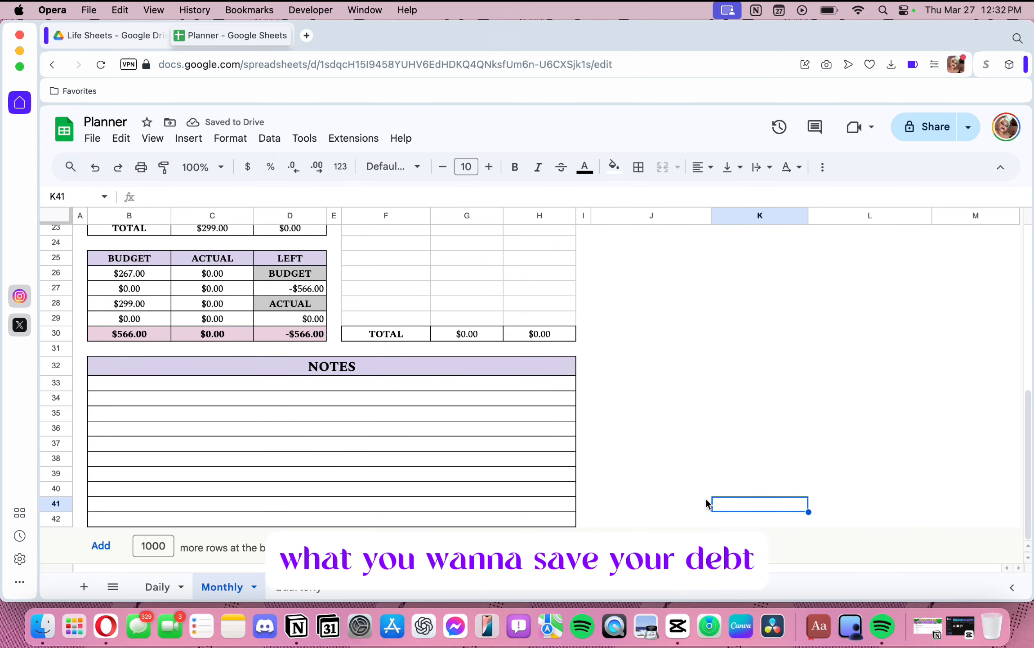
{"action": "left_click_drag", "start_coordinate": [507, 366], "coordinate": [555, 377]}
{"action": "left_click", "coordinate": [700, 371]}
{"action": "scroll", "coordinate": [694, 371], "scroll_direction": "up", "scroll_amount": 5}
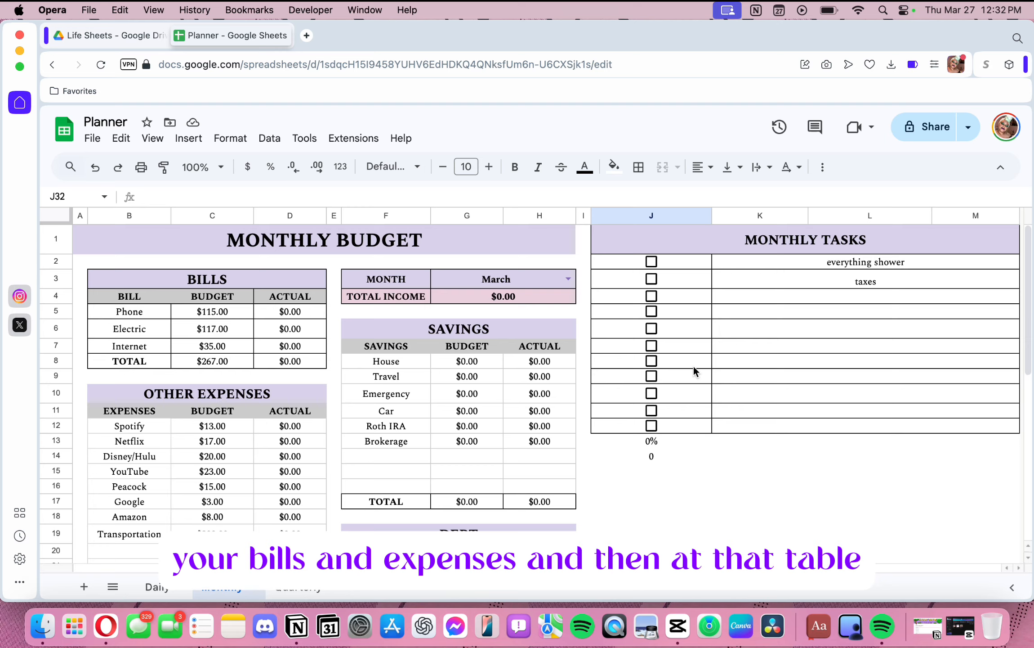
Clear the Notes section below the monthly budget and delete its rows 32 to 42
{"action": "scroll", "coordinate": [694, 372], "scroll_direction": "down", "scroll_amount": 5}
{"action": "left_click", "coordinate": [562, 368]}
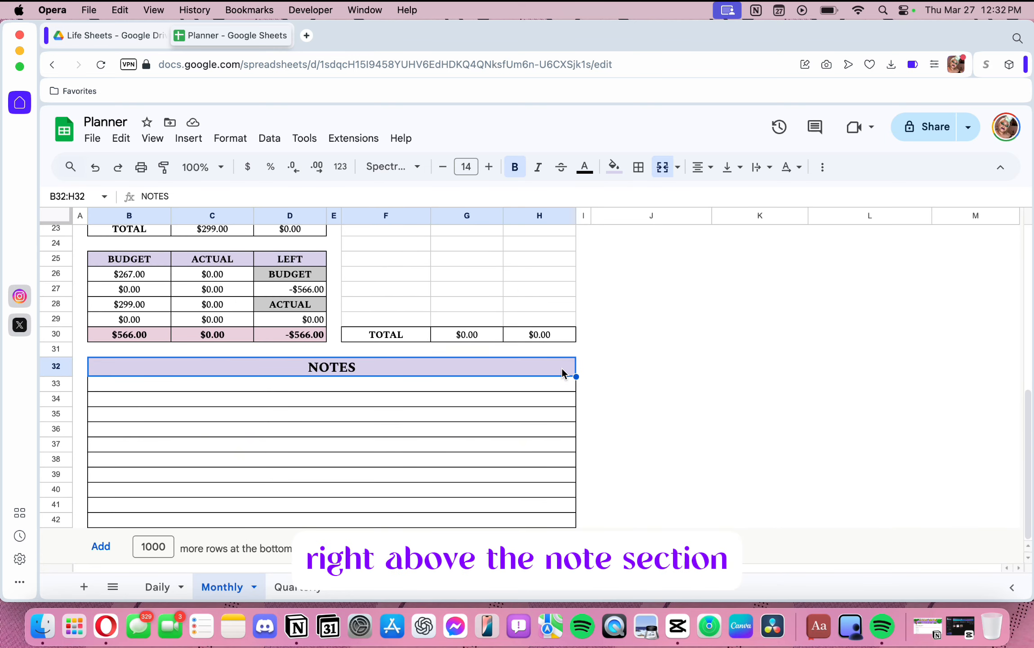
{"action": "left_click_drag", "start_coordinate": [576, 376], "coordinate": [557, 520]}
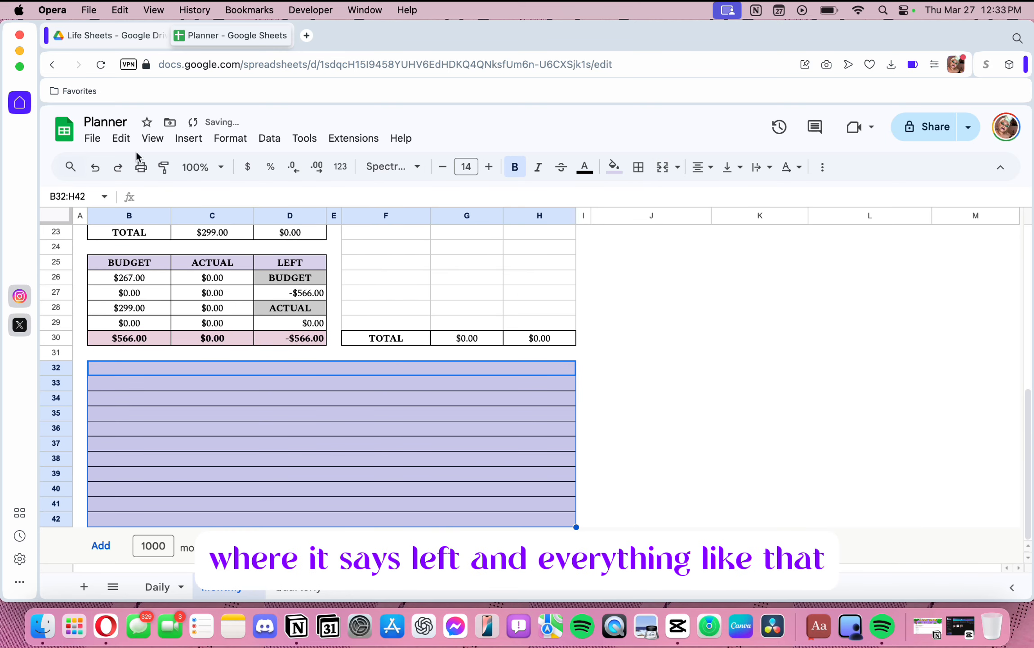
{"action": "left_click", "coordinate": [95, 142]}
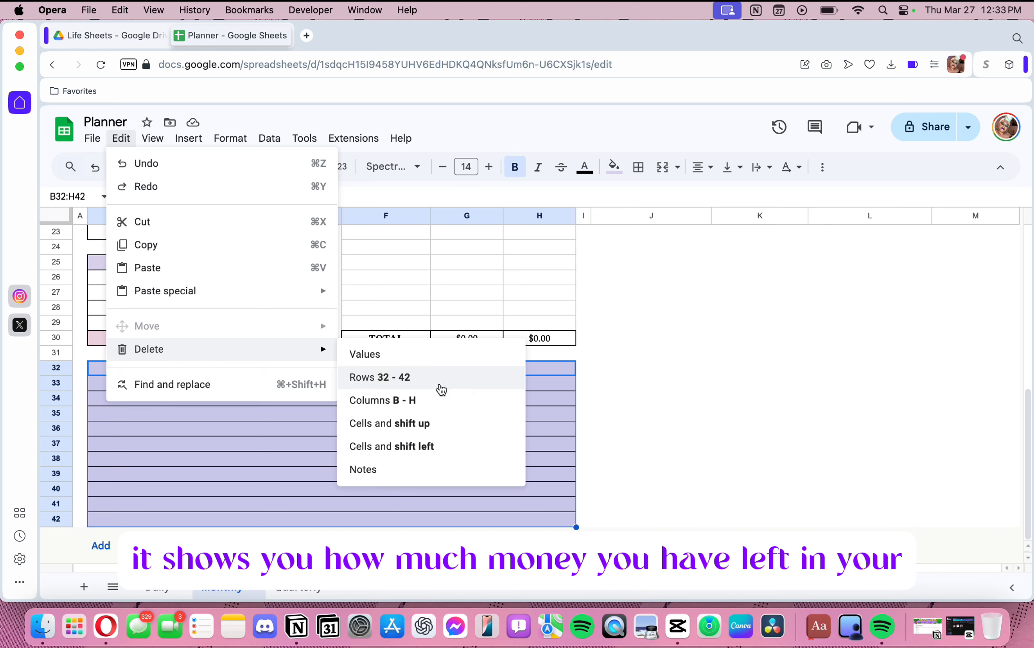
{"action": "left_click", "coordinate": [440, 387]}
Merge cells J16:M16 below the Monthly Tasks table and enter "Notes" as the section heading
{"action": "left_click", "coordinate": [623, 285]}
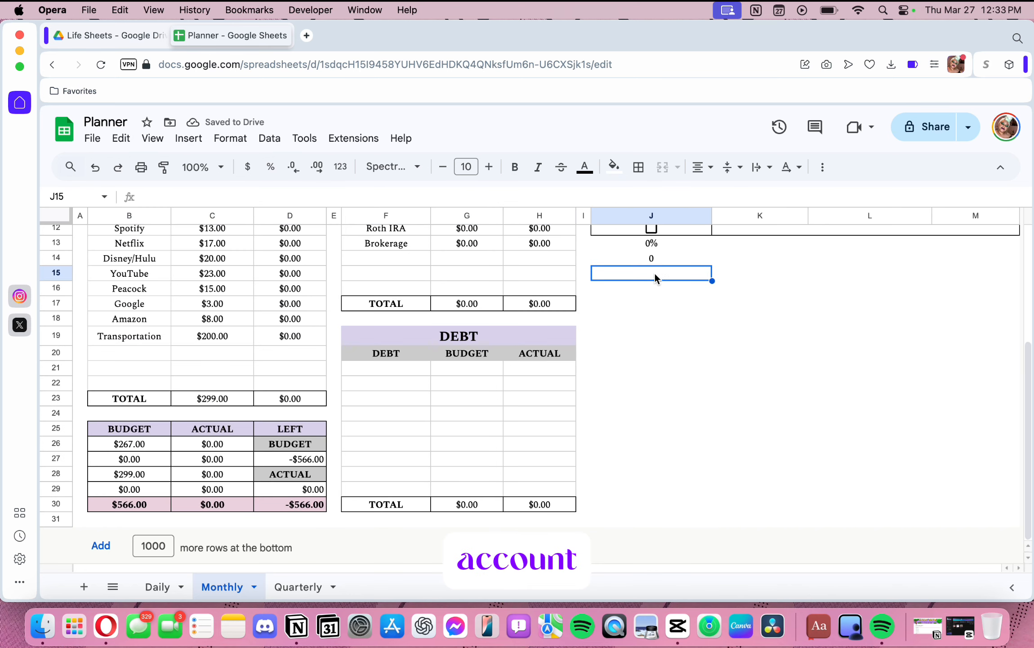
{"action": "left_click_drag", "start_coordinate": [689, 291], "coordinate": [959, 294]}
{"action": "left_click", "coordinate": [662, 167]}
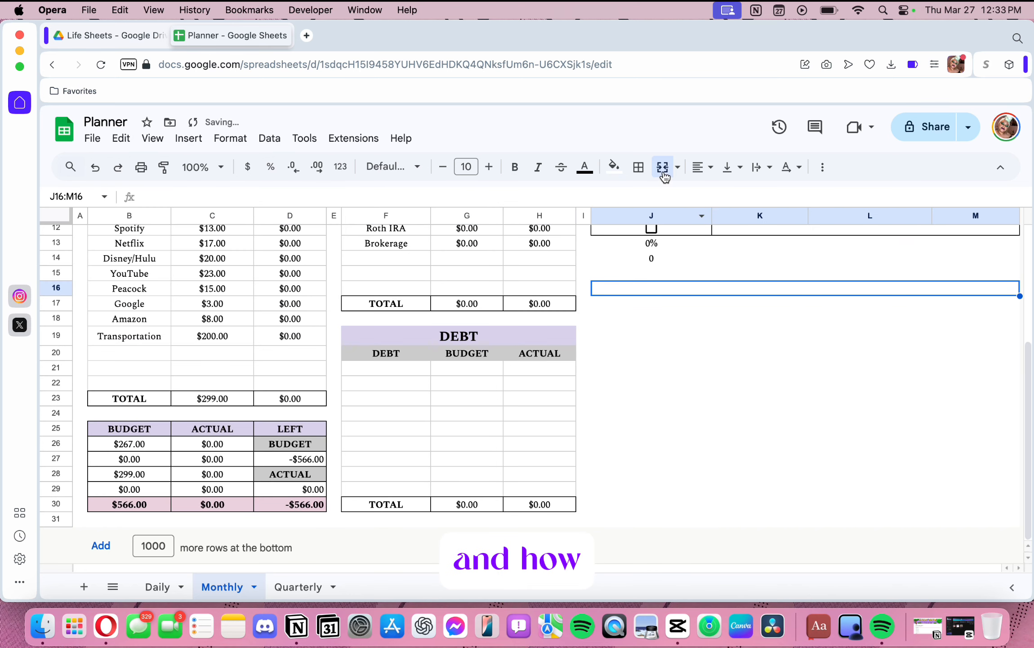
{"action": "type", "text": "Notes"}
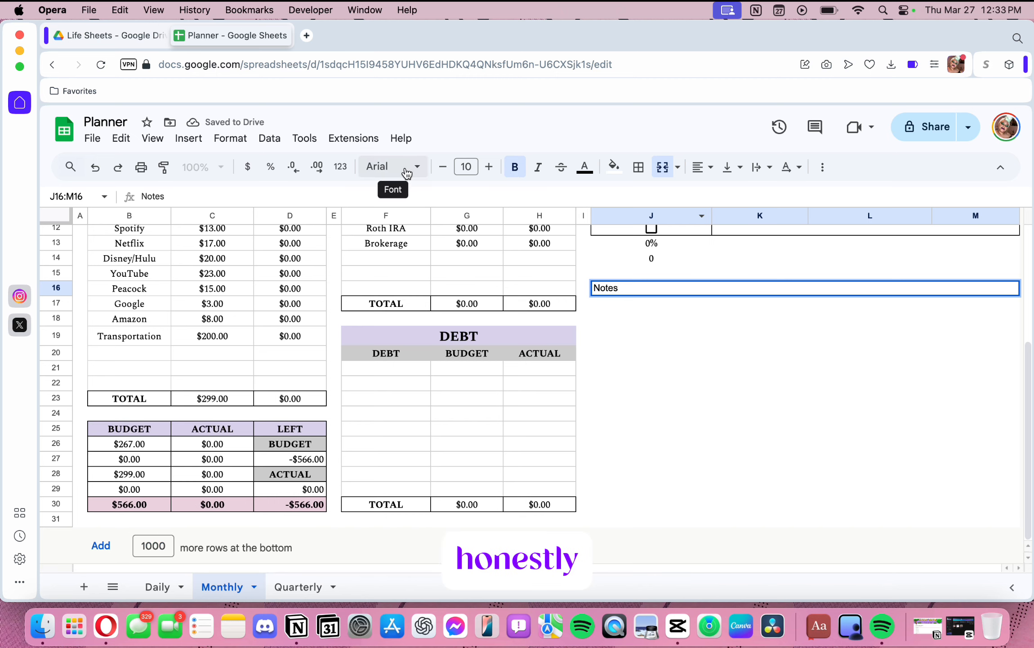
{"action": "left_click", "coordinate": [509, 341]}
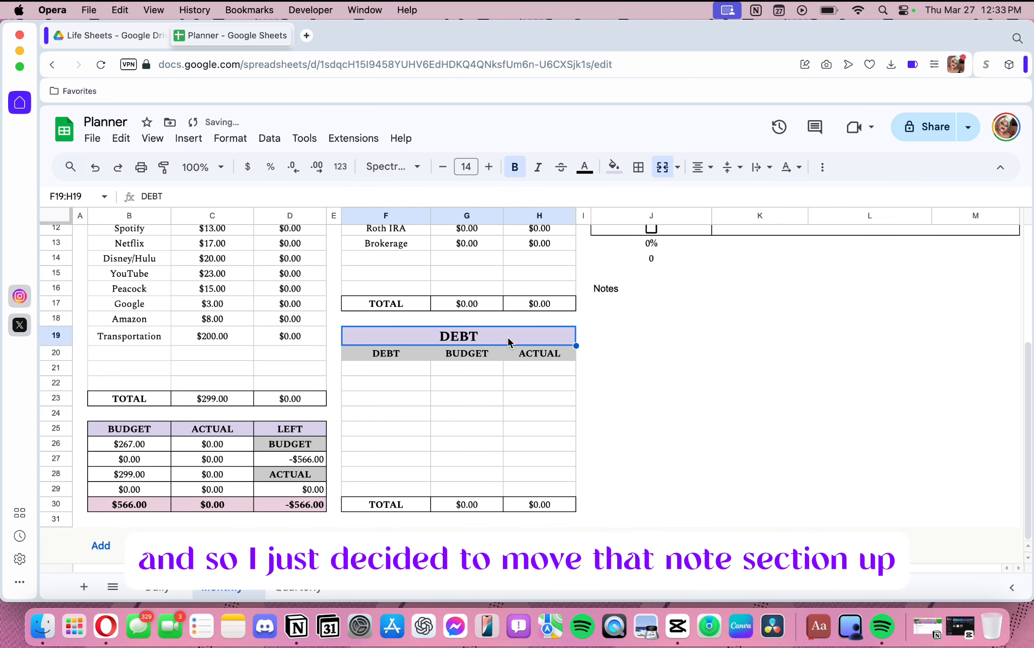
Set the font size of the entire Monthly sheet to 10
{"action": "left_click", "coordinate": [57, 218]}
{"action": "left_click", "coordinate": [489, 167]}
{"action": "left_click", "coordinate": [489, 167]}
{"action": "left_click", "coordinate": [443, 167]}
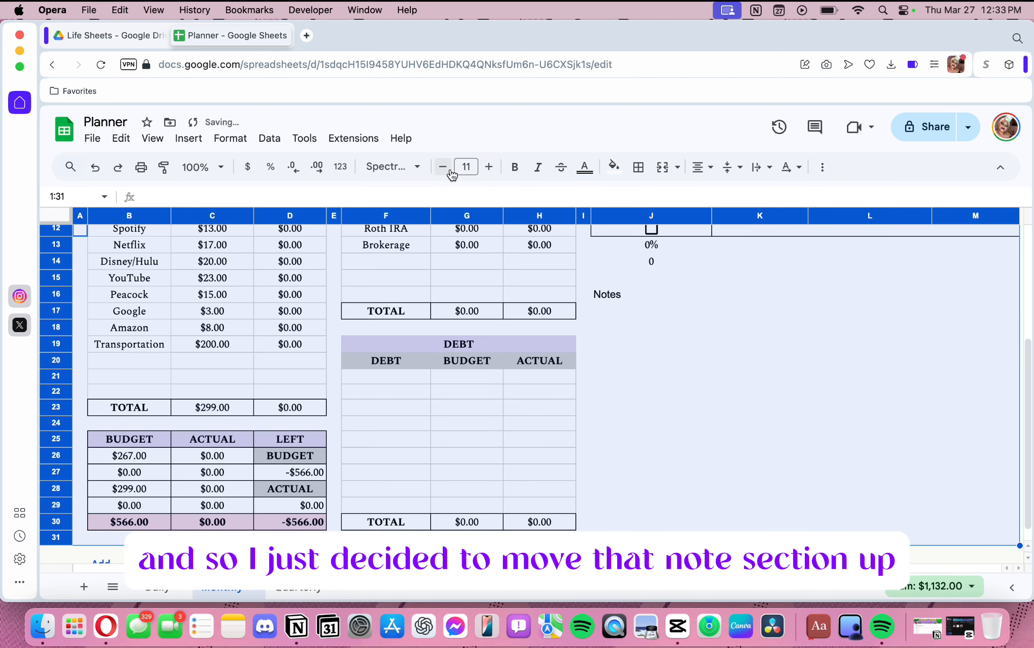
{"action": "left_click", "coordinate": [443, 166]}
Center the Notes heading horizontally in the merged cell J16:M16
{"action": "left_click", "coordinate": [684, 300]}
{"action": "double_click", "coordinate": [637, 295]}
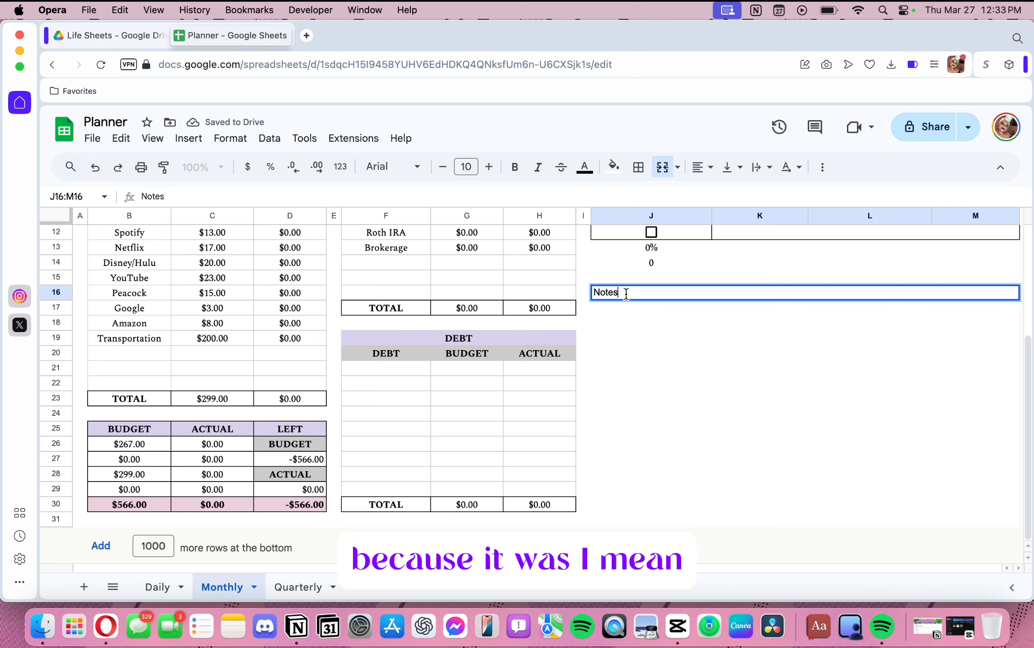
{"action": "left_click_drag", "start_coordinate": [626, 293], "coordinate": [588, 290]}
{"action": "left_click", "coordinate": [381, 171]}
{"action": "left_click", "coordinate": [418, 163]}
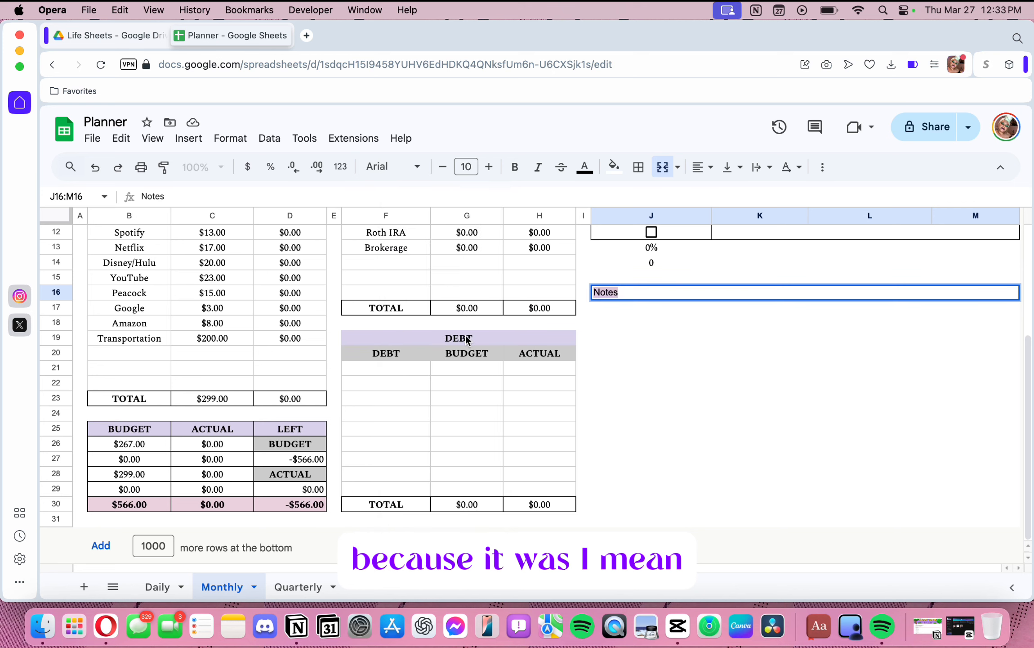
{"action": "left_click", "coordinate": [650, 300]}
{"action": "left_click", "coordinate": [650, 314]}
{"action": "left_click", "coordinate": [646, 294]}
{"action": "left_click", "coordinate": [699, 174]}
{"action": "left_click", "coordinate": [725, 195]}
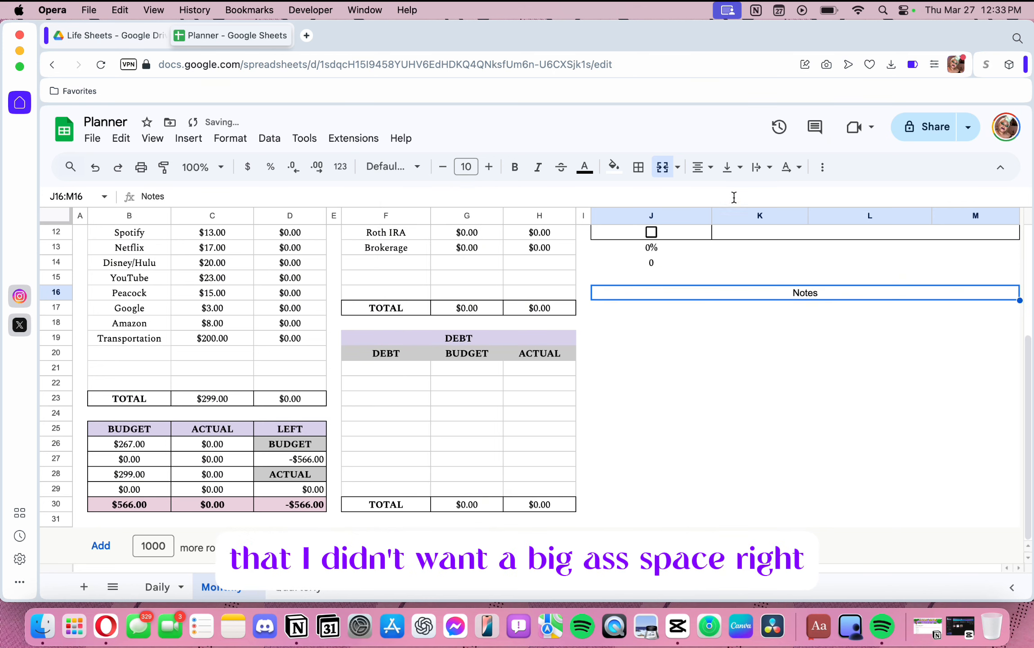
Try merging J17:M17 and the larger block J17:M30 below the Notes heading, and leave the block unmerged
{"action": "key", "text": "Down"}
{"action": "left_click", "coordinate": [948, 309], "text": "shift"}
{"action": "left_click", "coordinate": [663, 167]}
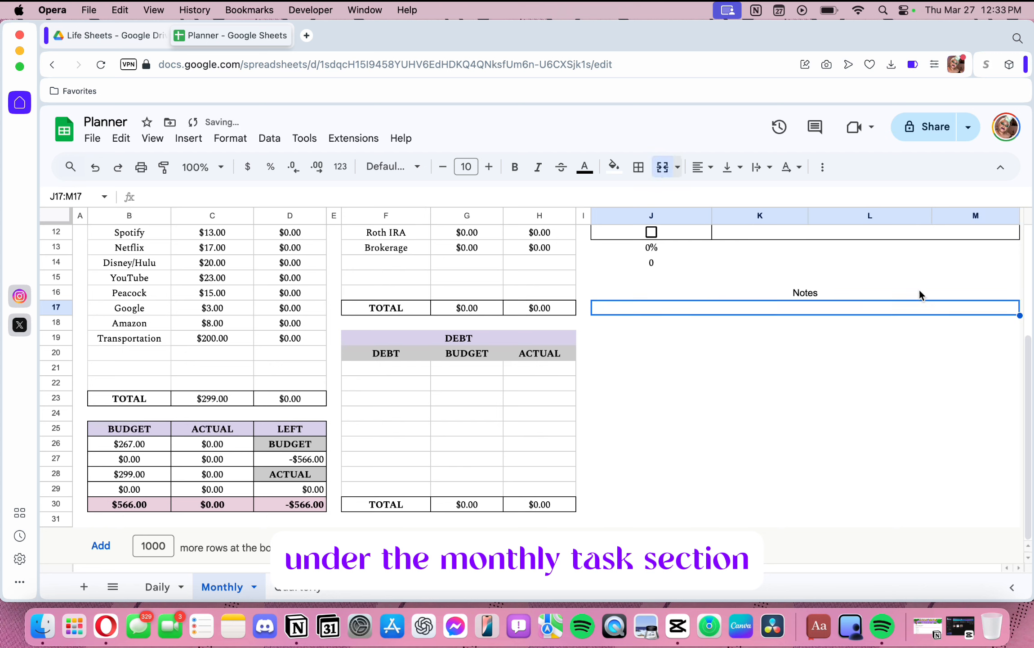
{"action": "left_click", "coordinate": [979, 503], "text": "shift"}
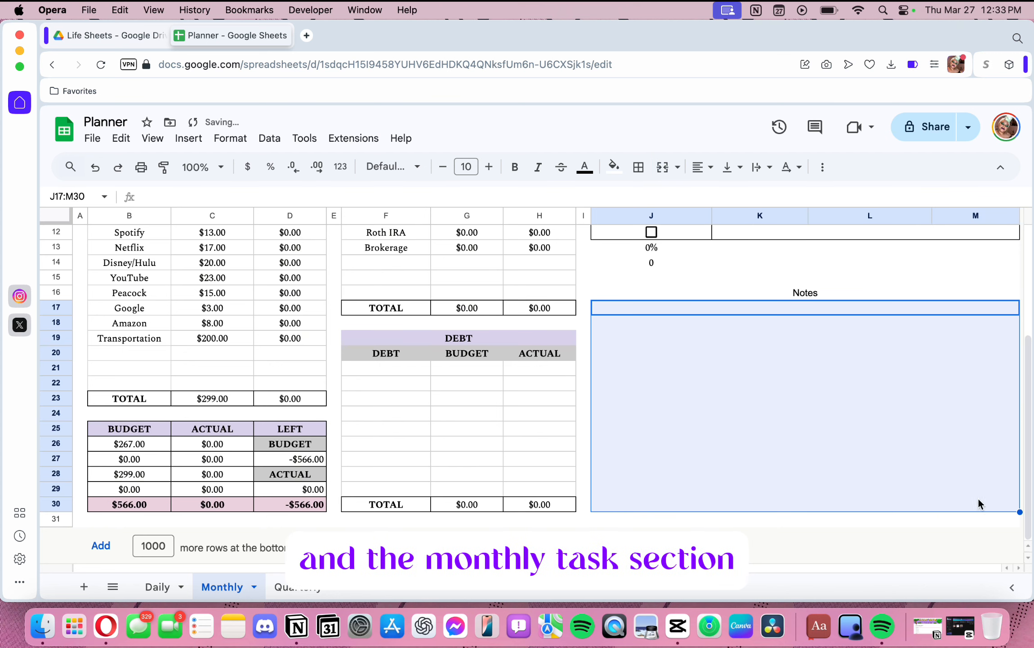
{"action": "left_click", "coordinate": [663, 167]}
{"action": "left_click", "coordinate": [639, 167]}
{"action": "left_click", "coordinate": [663, 167]}
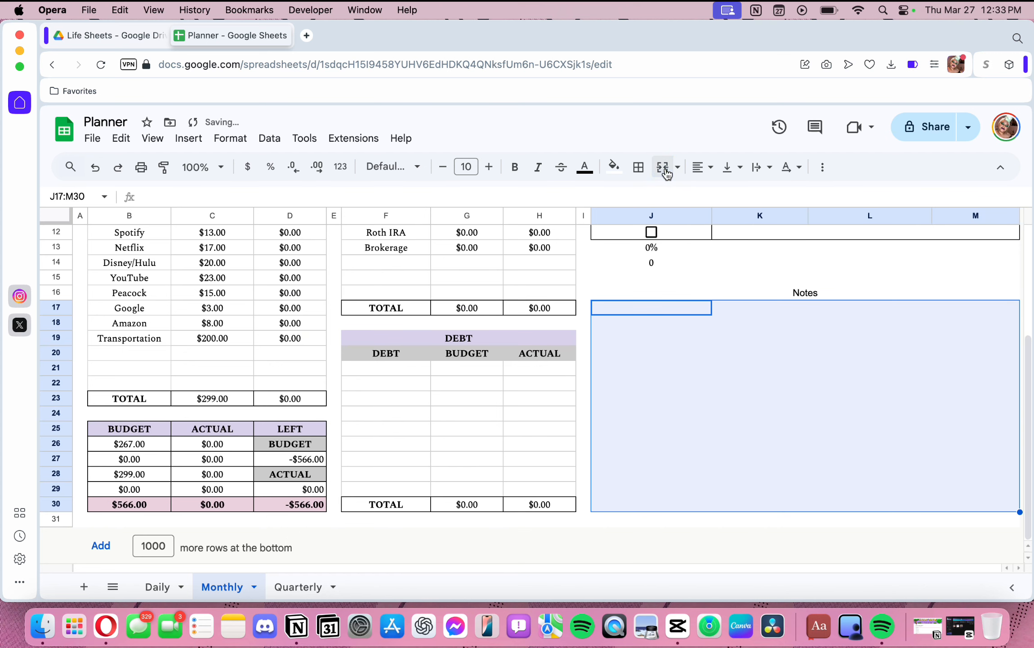
Try different borders on J17:M30, ending with an outer border and inner horizontal lines
{"action": "left_click", "coordinate": [640, 169]}
{"action": "left_click", "coordinate": [647, 198]}
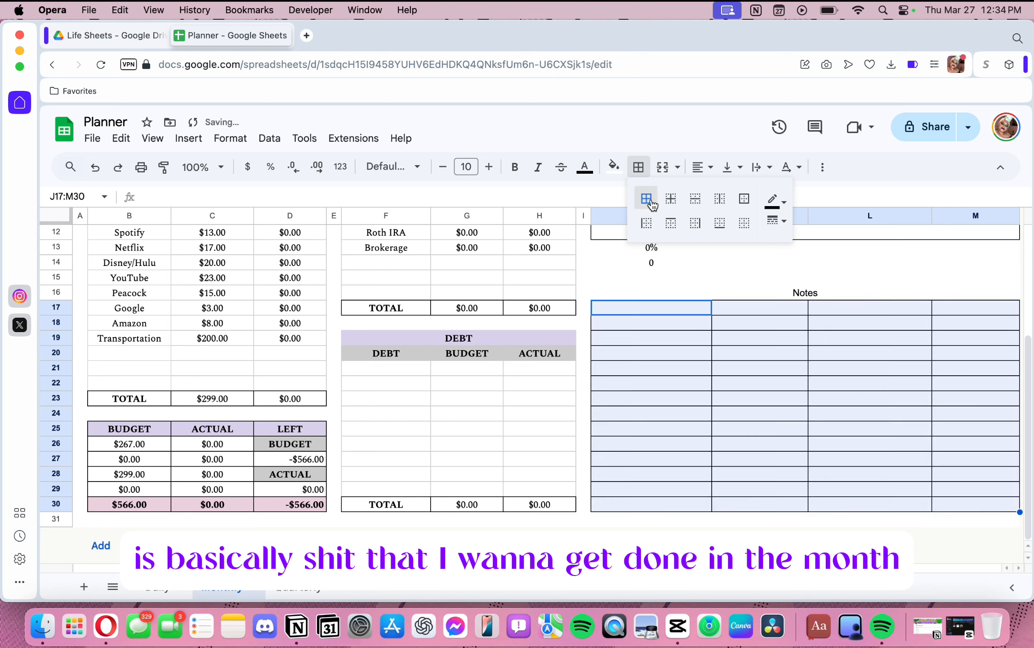
{"action": "left_click", "coordinate": [747, 200]}
{"action": "left_click", "coordinate": [746, 224]}
{"action": "left_click", "coordinate": [744, 199]}
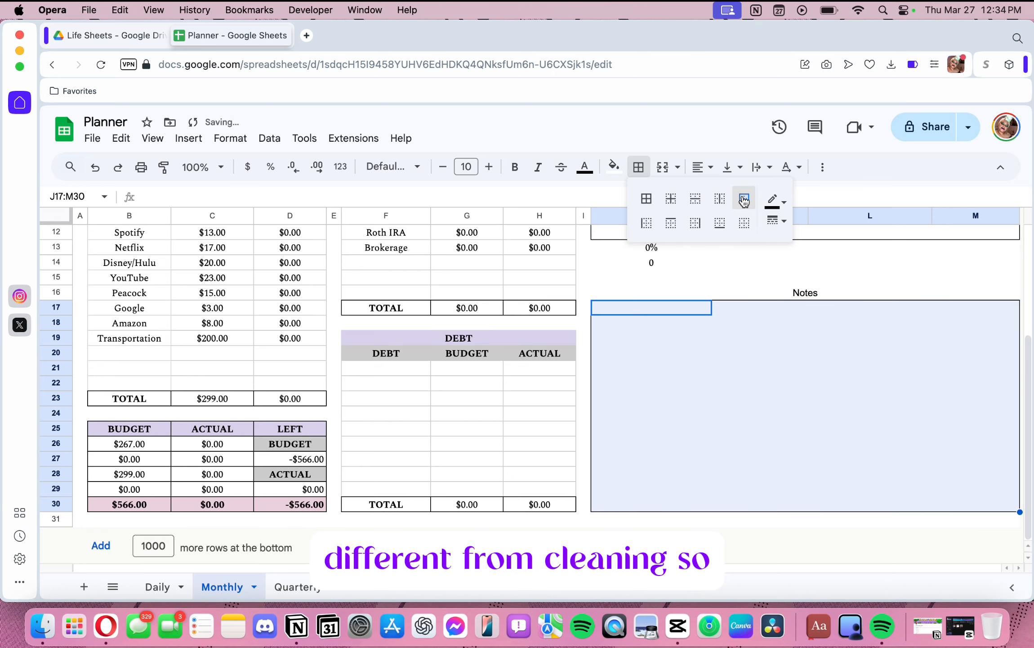
{"action": "left_click", "coordinate": [695, 199]}
{"action": "left_click", "coordinate": [870, 443]}
Try merging J17:M30 into a single cell with an outer border, and unmerge it
{"action": "left_click", "coordinate": [669, 316]}
{"action": "left_click", "coordinate": [669, 312]}
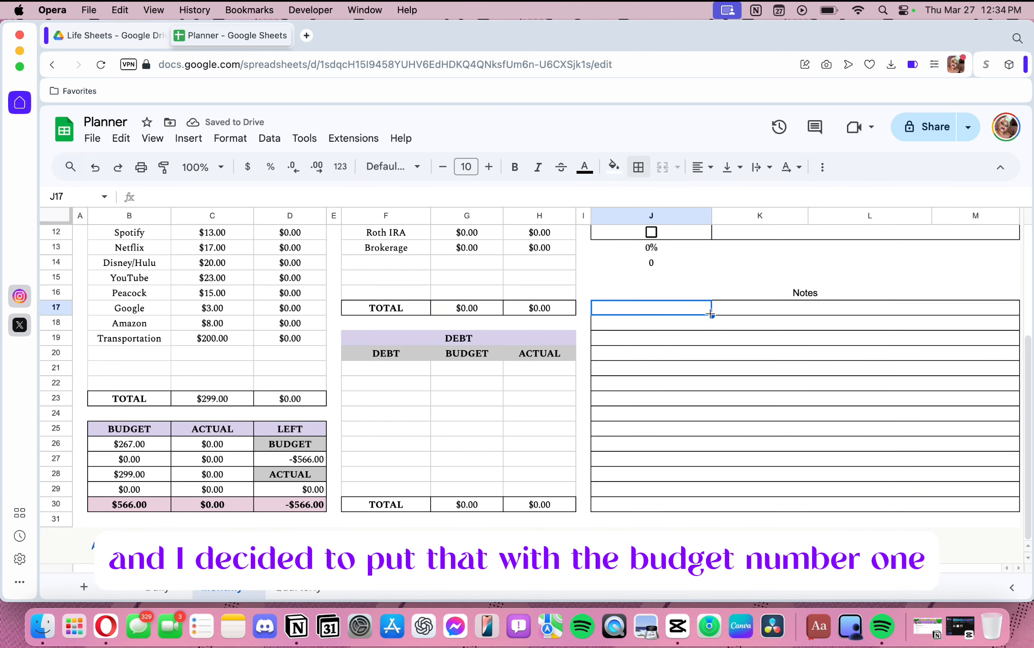
{"action": "left_click_drag", "start_coordinate": [960, 327], "coordinate": [1020, 511]}
{"action": "left_click", "coordinate": [665, 167]}
{"action": "left_click", "coordinate": [638, 167]}
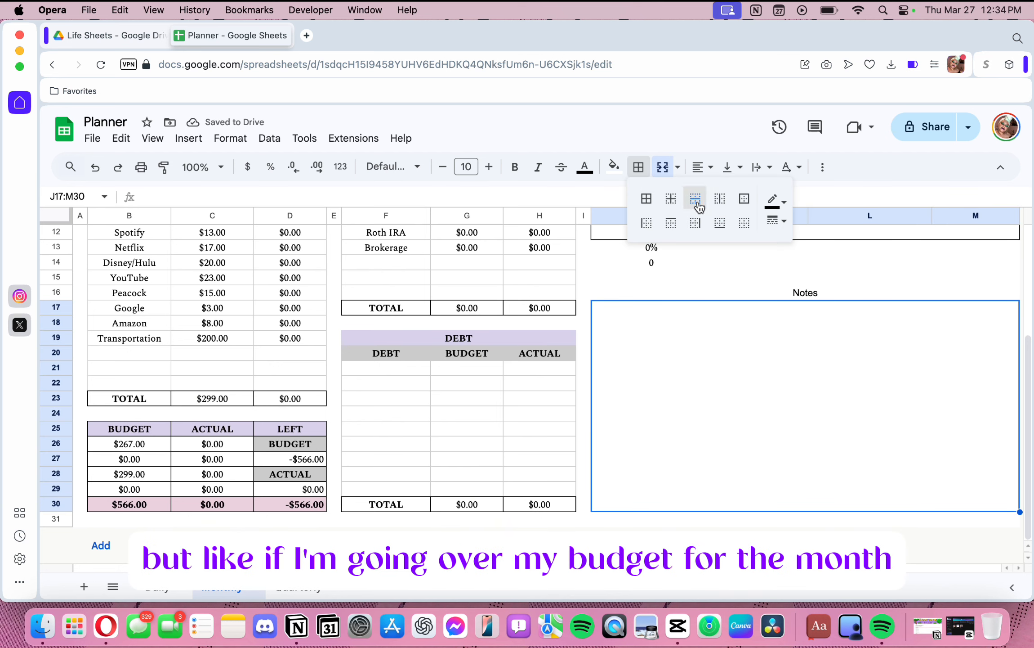
{"action": "left_click", "coordinate": [745, 200]}
{"action": "left_click", "coordinate": [742, 374]}
{"action": "left_click", "coordinate": [832, 277]}
{"action": "left_click", "coordinate": [816, 393]}
{"action": "left_click", "coordinate": [665, 173]}
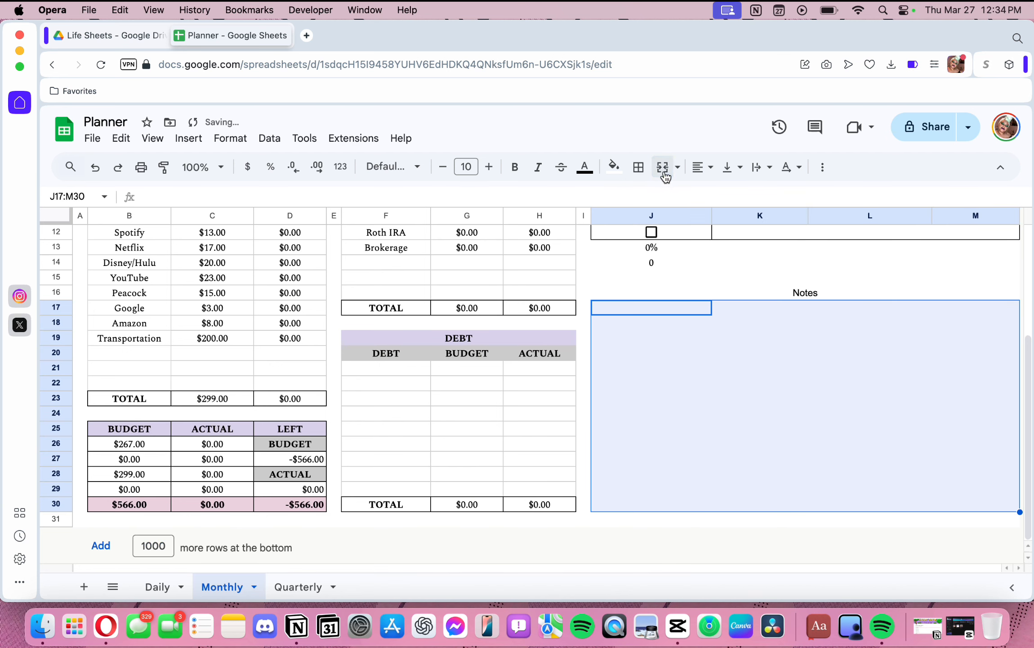
Try merging J17:M30 once more with another border setting, and unmerge it again
{"action": "left_click", "coordinate": [664, 168]}
{"action": "left_click", "coordinate": [639, 168]}
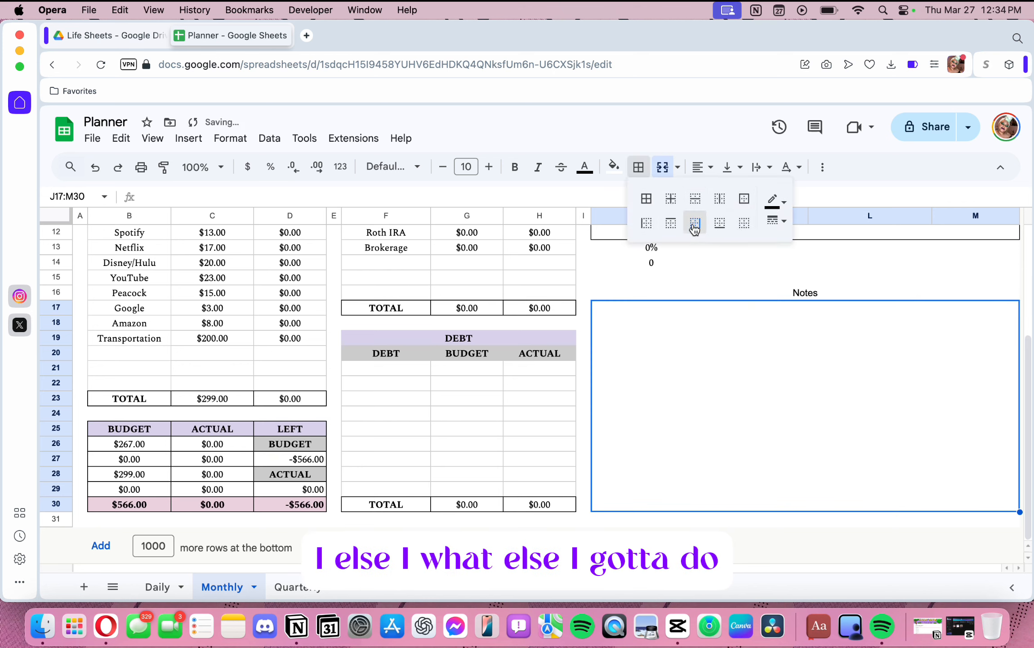
{"action": "left_click", "coordinate": [726, 205]}
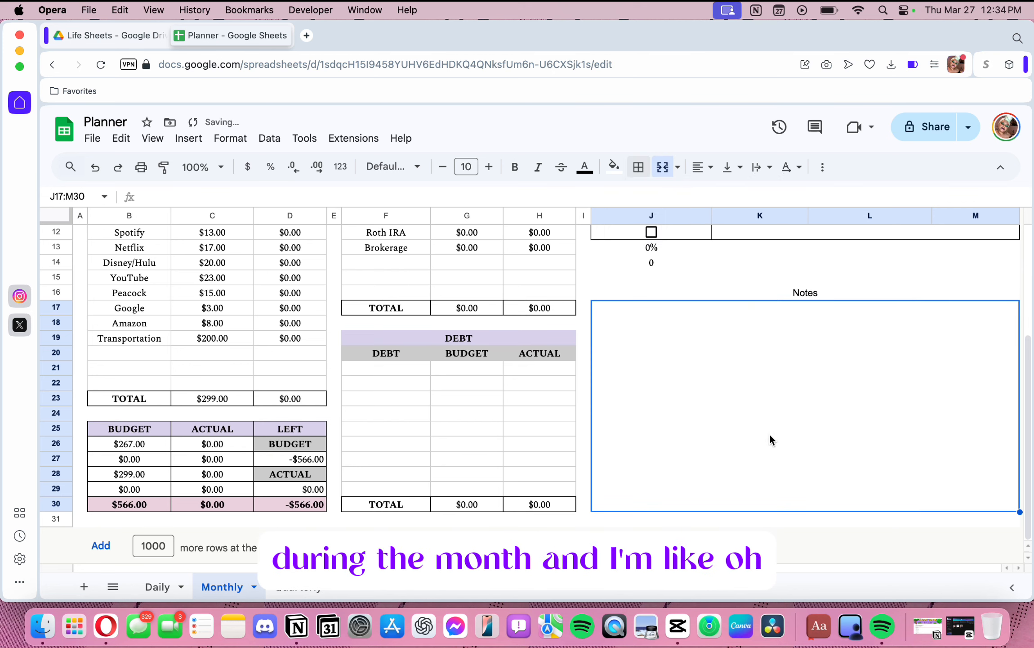
{"action": "left_click", "coordinate": [665, 172]}
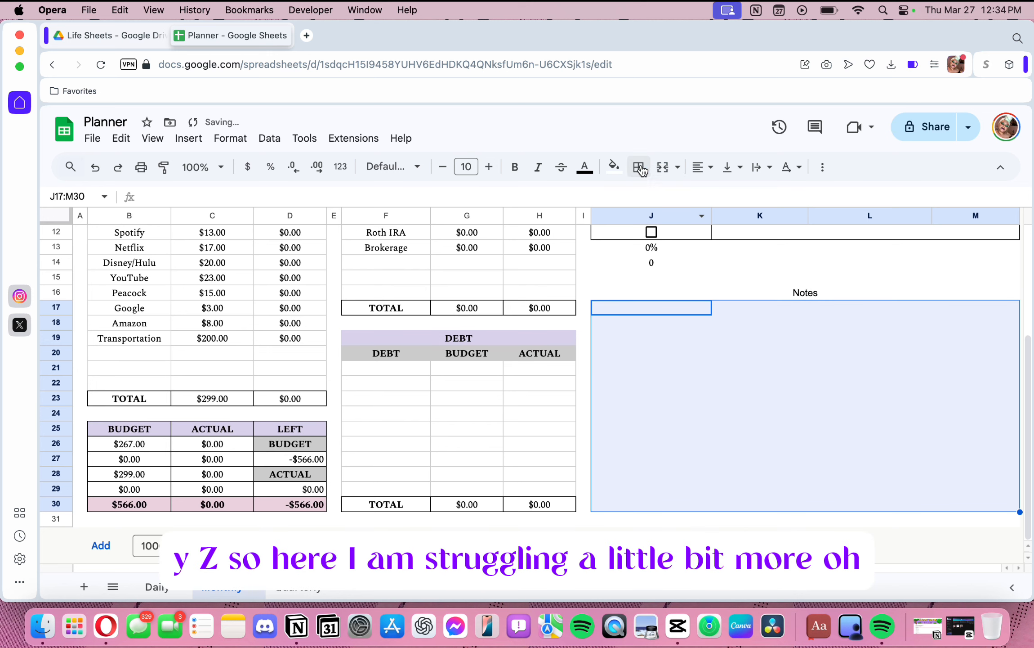
Apply all borders to J17:M30 and merge each of its rows across columns J to M
{"action": "left_click", "coordinate": [638, 168]}
{"action": "left_click", "coordinate": [646, 201]}
{"action": "left_click", "coordinate": [828, 374]}
{"action": "left_click", "coordinate": [707, 311]}
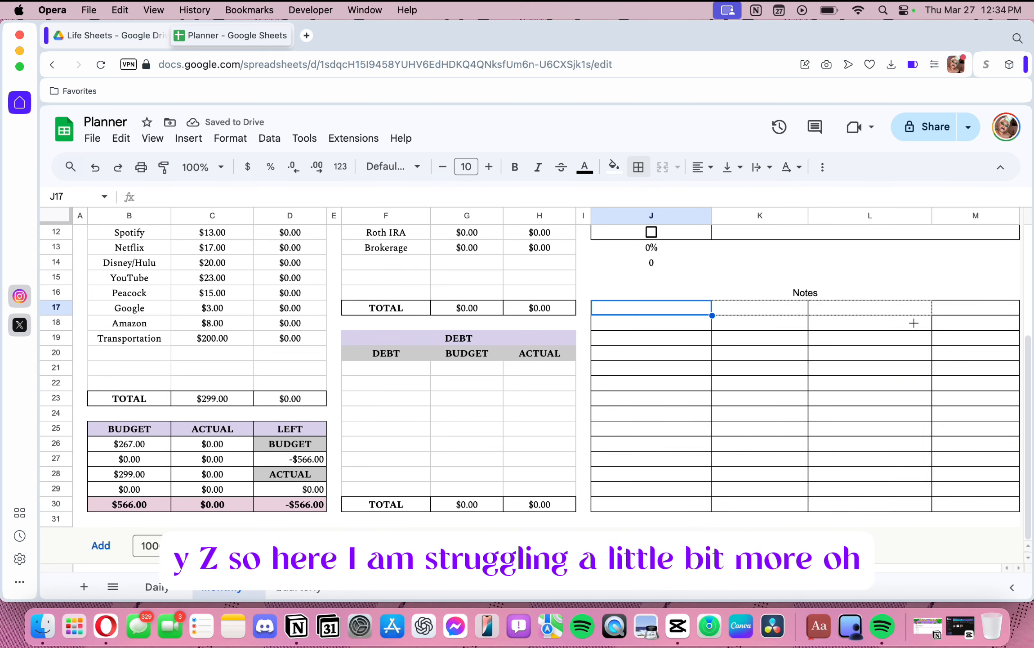
{"action": "left_click_drag", "start_coordinate": [913, 322], "coordinate": [998, 506]}
{"action": "left_click", "coordinate": [663, 167]}
Add borders around the Notes heading in J16:M16 and make its text bold
{"action": "left_click", "coordinate": [723, 293]}
{"action": "left_click", "coordinate": [639, 167]}
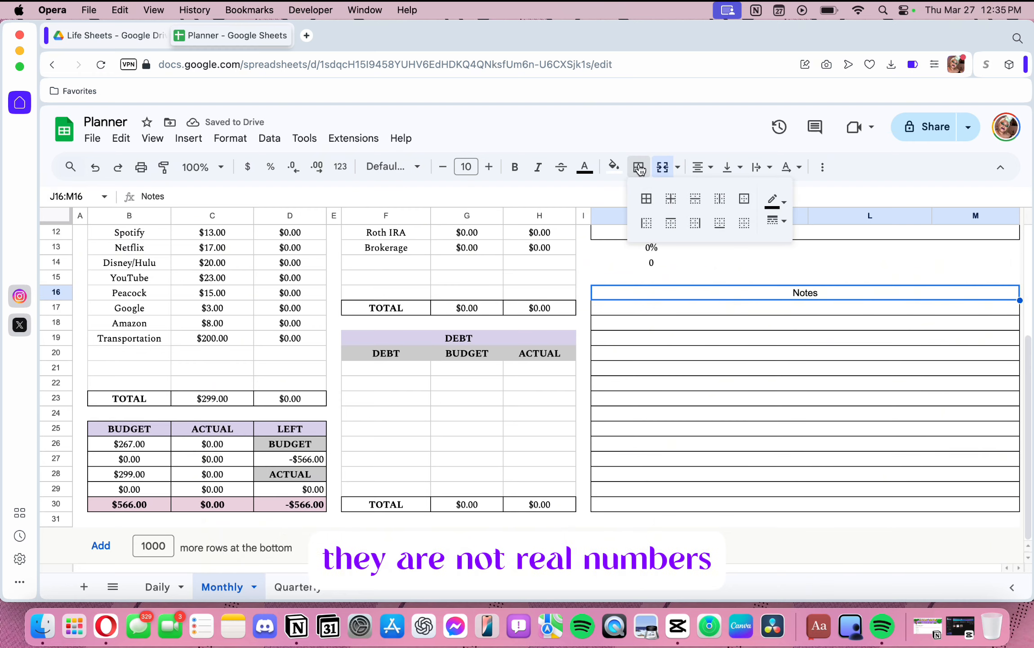
{"action": "left_click", "coordinate": [668, 204]}
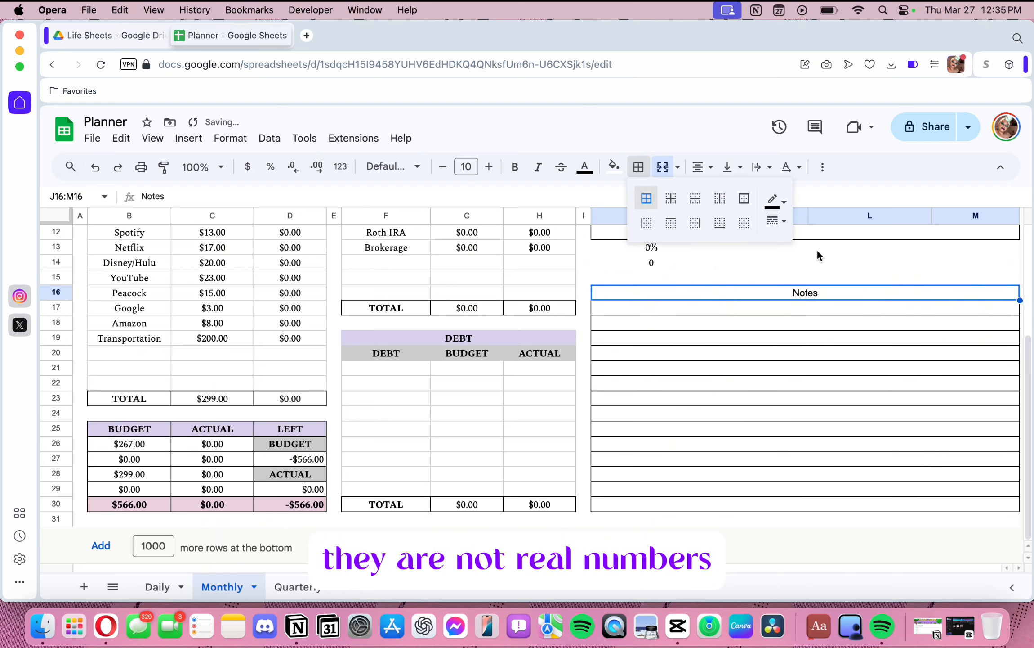
{"action": "left_click", "coordinate": [522, 168]}
Set the Notes heading's font to Spectral and its size to 14
{"action": "left_click", "coordinate": [396, 166]}
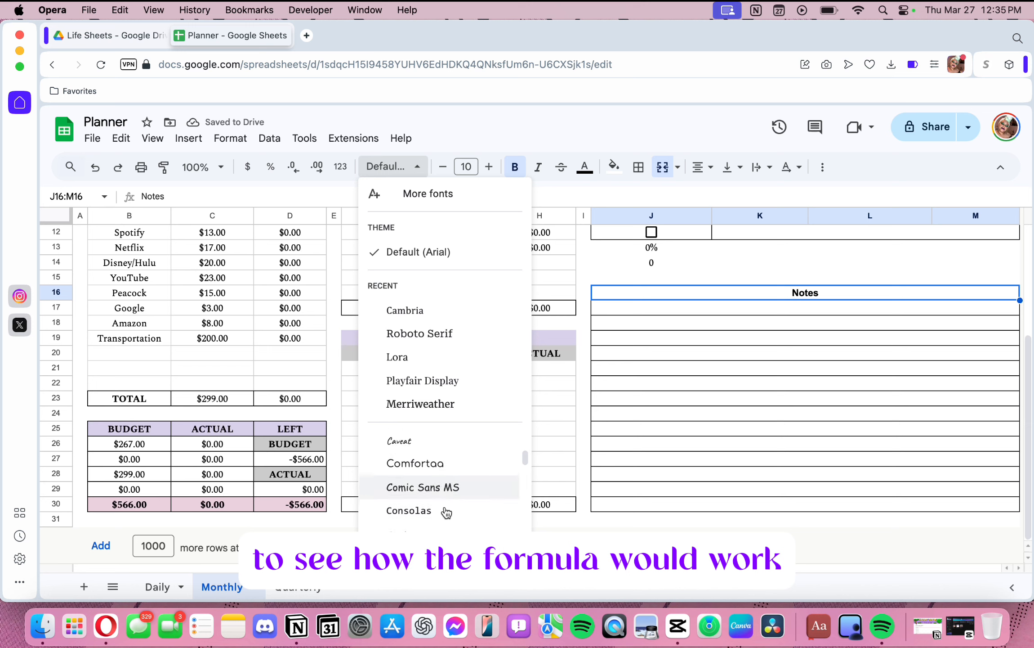
{"action": "scroll", "coordinate": [447, 512], "scroll_direction": "down", "scroll_amount": 10}
{"action": "left_click", "coordinate": [445, 524]}
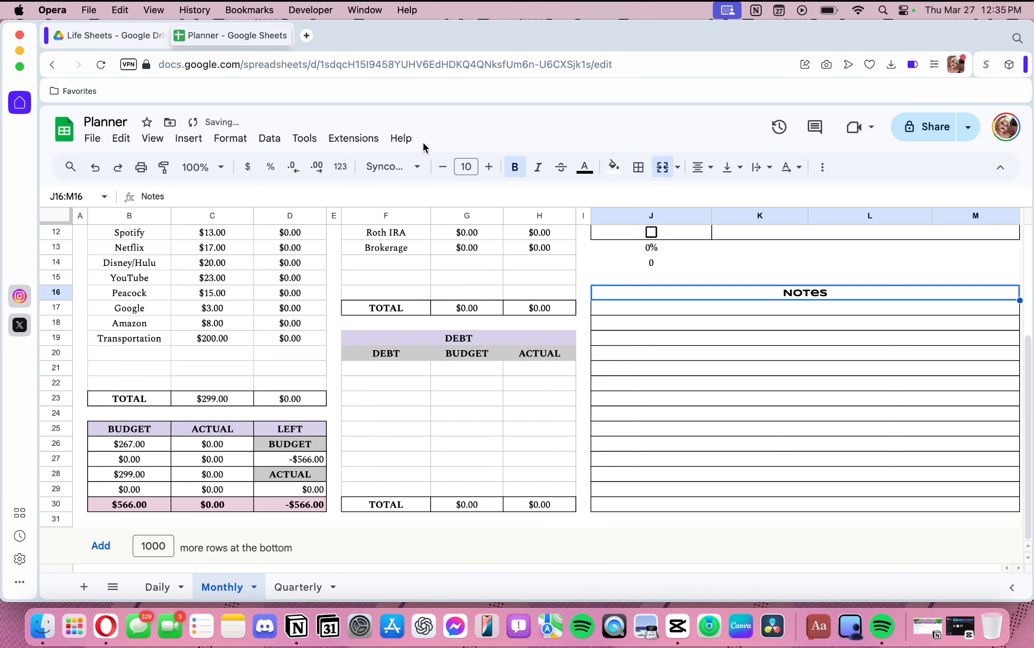
{"action": "left_click", "coordinate": [396, 166]}
{"action": "scroll", "coordinate": [438, 492], "scroll_direction": "down", "scroll_amount": 8}
{"action": "left_click", "coordinate": [427, 522]}
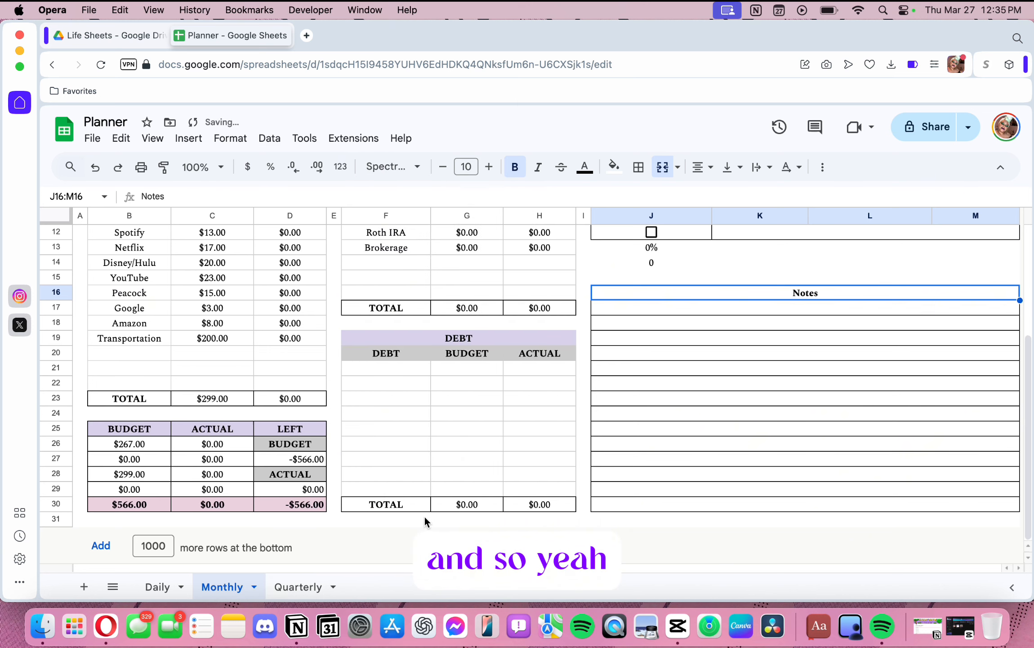
{"action": "left_click", "coordinate": [491, 173]}
{"action": "left_click", "coordinate": [490, 172]}
{"action": "left_click", "coordinate": [491, 172]}
{"action": "left_click", "coordinate": [491, 173]}
Replace the heading text in J16:M16 with "NOTES" in capitals
{"action": "scroll", "coordinate": [662, 272], "scroll_direction": "up", "scroll_amount": 5}
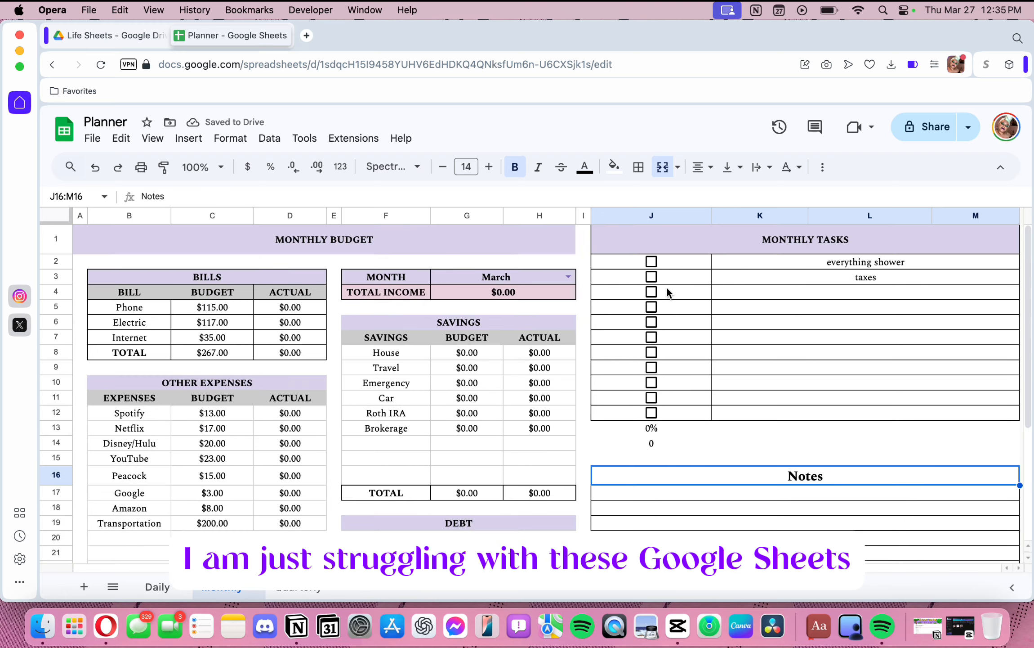
{"action": "key", "text": "BackSpace"}
{"action": "type", "text": "n"}
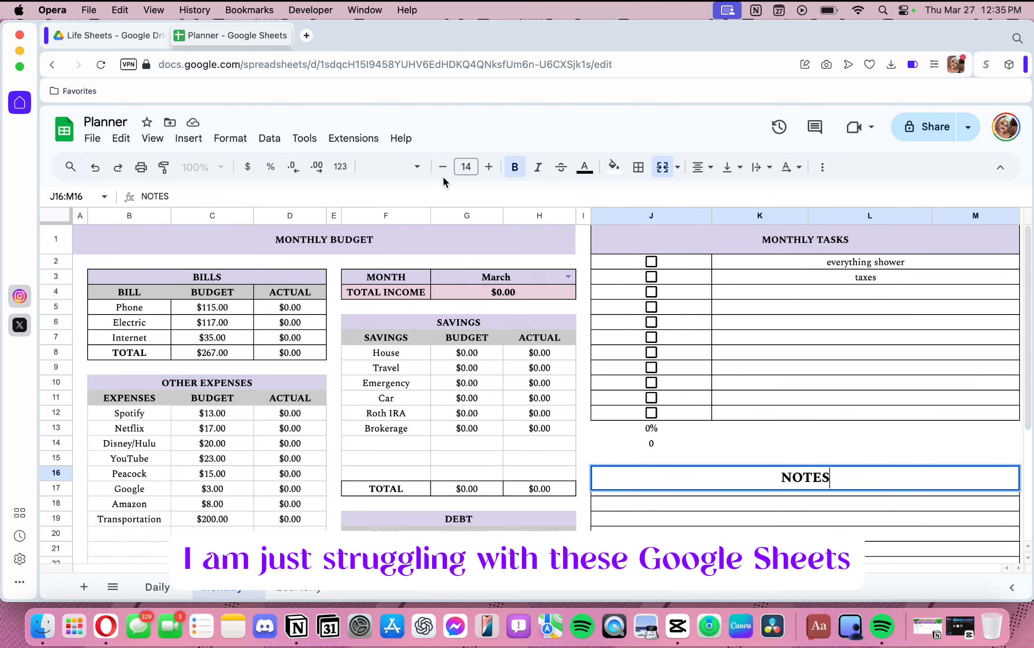
Select the entire Monthly sheet and make its font size a uniform 10
{"action": "left_click", "coordinate": [63, 216]}
{"action": "left_click", "coordinate": [489, 166]}
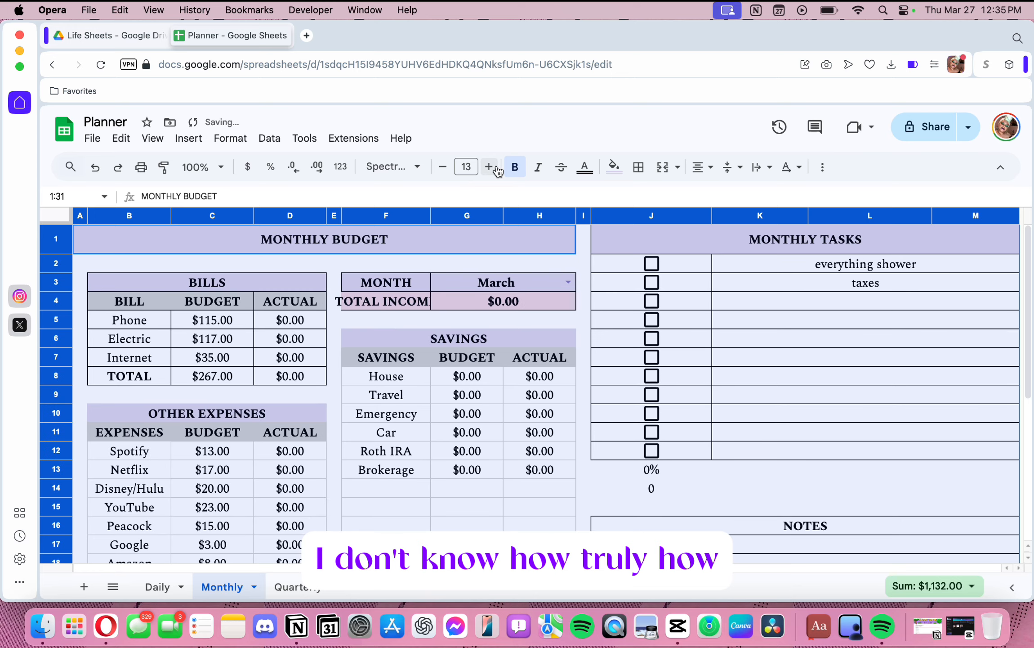
{"action": "left_click", "coordinate": [489, 167]}
{"action": "left_click", "coordinate": [442, 170]}
{"action": "left_click", "coordinate": [441, 170]}
{"action": "left_click", "coordinate": [441, 170]}
{"action": "left_click", "coordinate": [442, 170]}
{"action": "left_click", "coordinate": [745, 491]}
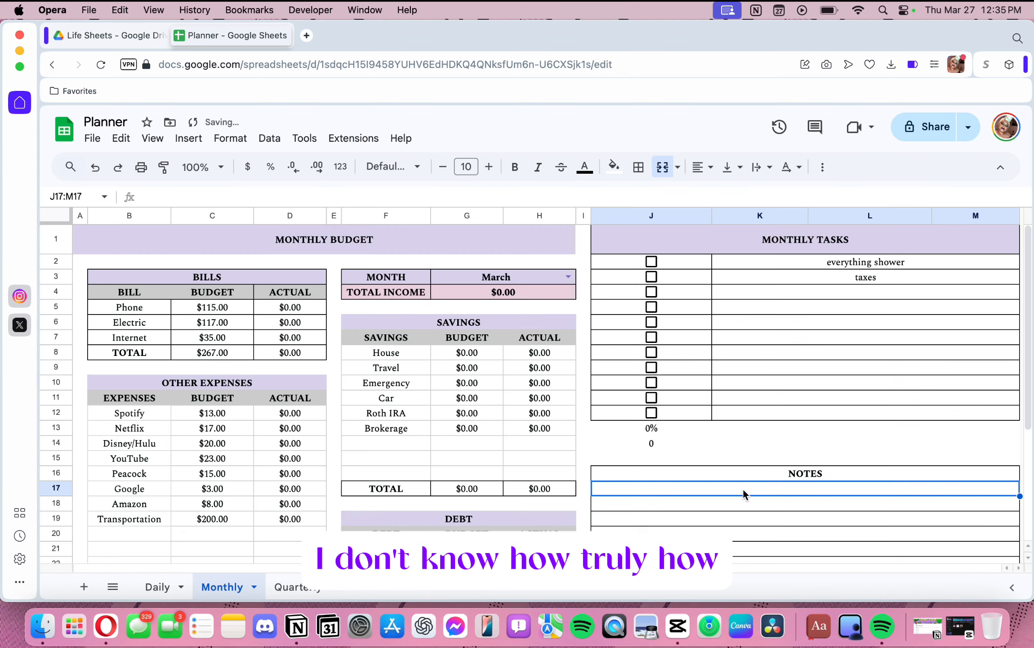
Set the font size of the MONTHLY BUDGET and MONTHLY TASKS headings to 14
{"action": "left_click", "coordinate": [288, 244]}
{"action": "left_click", "coordinate": [496, 168]}
{"action": "left_click", "coordinate": [495, 168]}
{"action": "left_click", "coordinate": [495, 167]}
{"action": "left_click", "coordinate": [765, 241]}
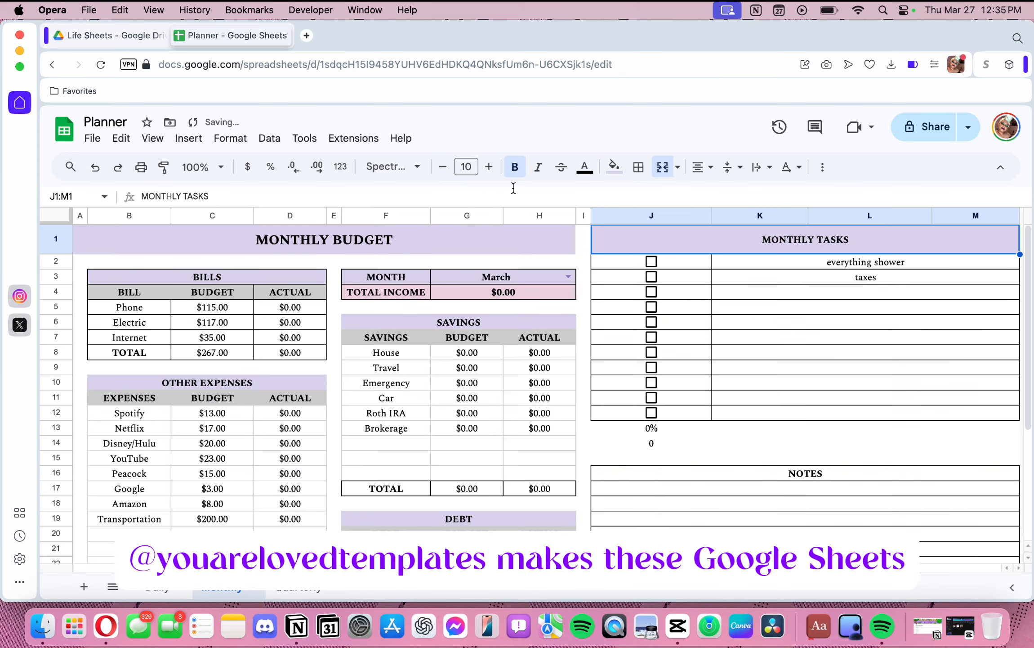
{"action": "left_click", "coordinate": [489, 167]}
{"action": "left_click", "coordinate": [489, 167]}
{"action": "left_click", "coordinate": [489, 167]}
Set the NOTES heading's font size to 14 and fill its cell with light purple
{"action": "scroll", "coordinate": [433, 270], "scroll_direction": "down", "scroll_amount": 2}
{"action": "scroll", "coordinate": [433, 272], "scroll_direction": "down", "scroll_amount": 4}
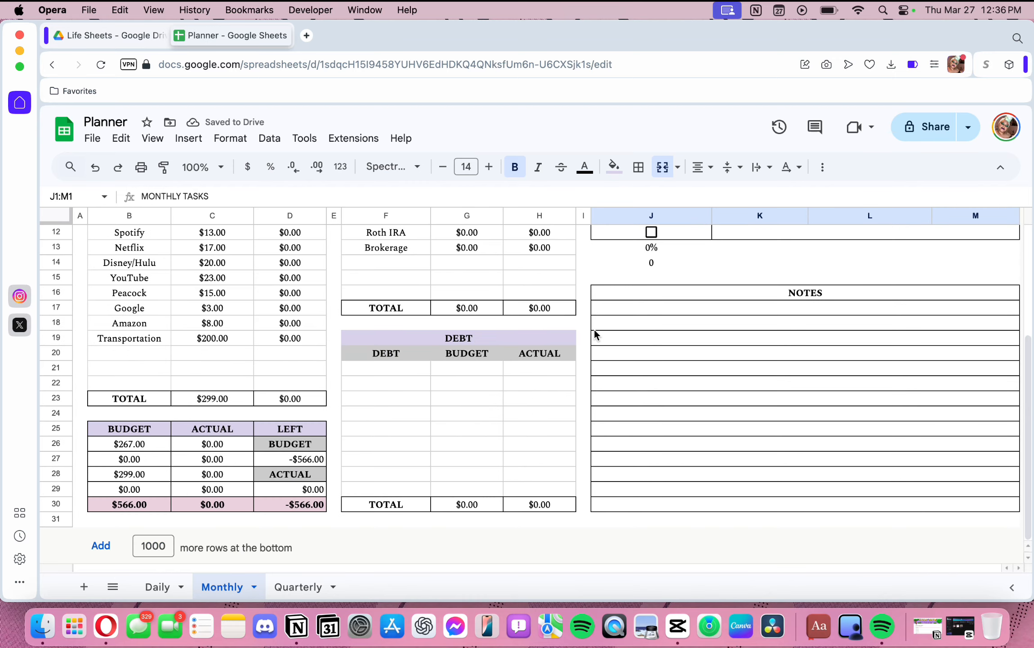
{"action": "left_click", "coordinate": [722, 291]}
{"action": "left_click", "coordinate": [491, 167]}
{"action": "left_click", "coordinate": [491, 168]}
{"action": "left_click", "coordinate": [490, 167]}
{"action": "left_click", "coordinate": [490, 167]}
{"action": "left_click", "coordinate": [614, 167]}
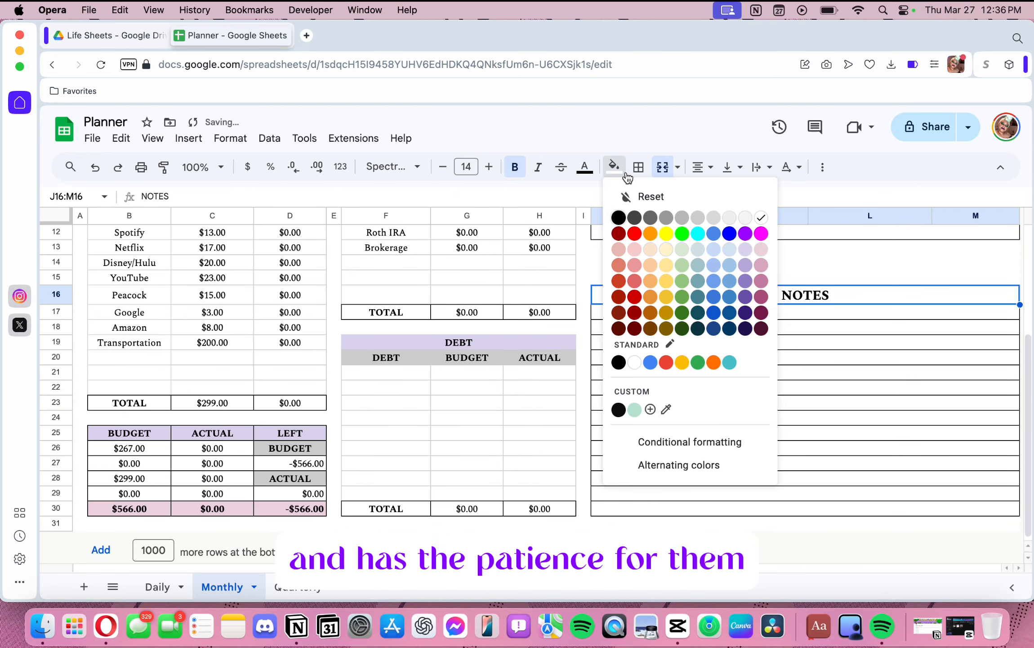
{"action": "left_click", "coordinate": [751, 254]}
{"action": "left_click", "coordinate": [870, 263]}
{"action": "scroll", "coordinate": [701, 367], "scroll_direction": "up", "scroll_amount": 5}
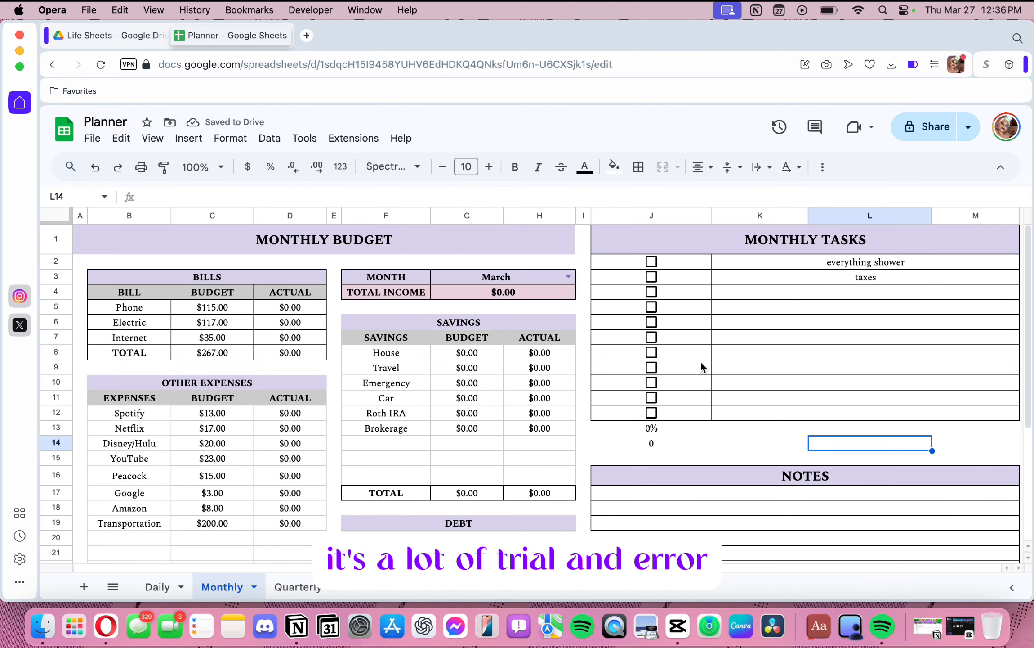
Switch to the Daily sheet and clear the afternoon schedule entries, including the 3:00 PM slot
{"action": "scroll", "coordinate": [496, 469], "scroll_direction": "down", "scroll_amount": 4}
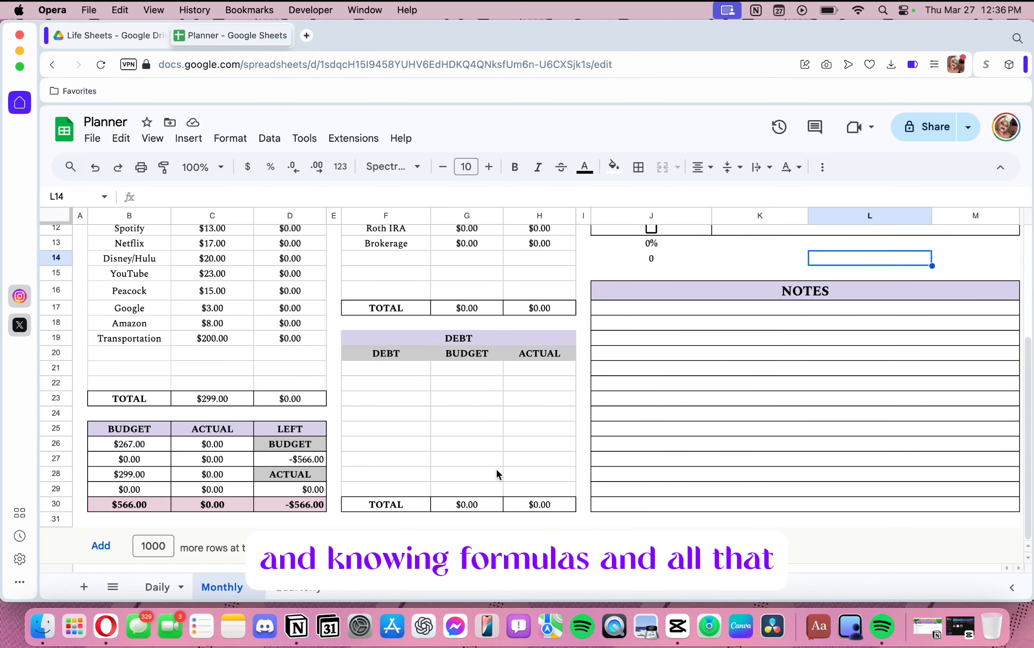
{"action": "scroll", "coordinate": [496, 468], "scroll_direction": "up", "scroll_amount": 4}
{"action": "left_click", "coordinate": [297, 587]}
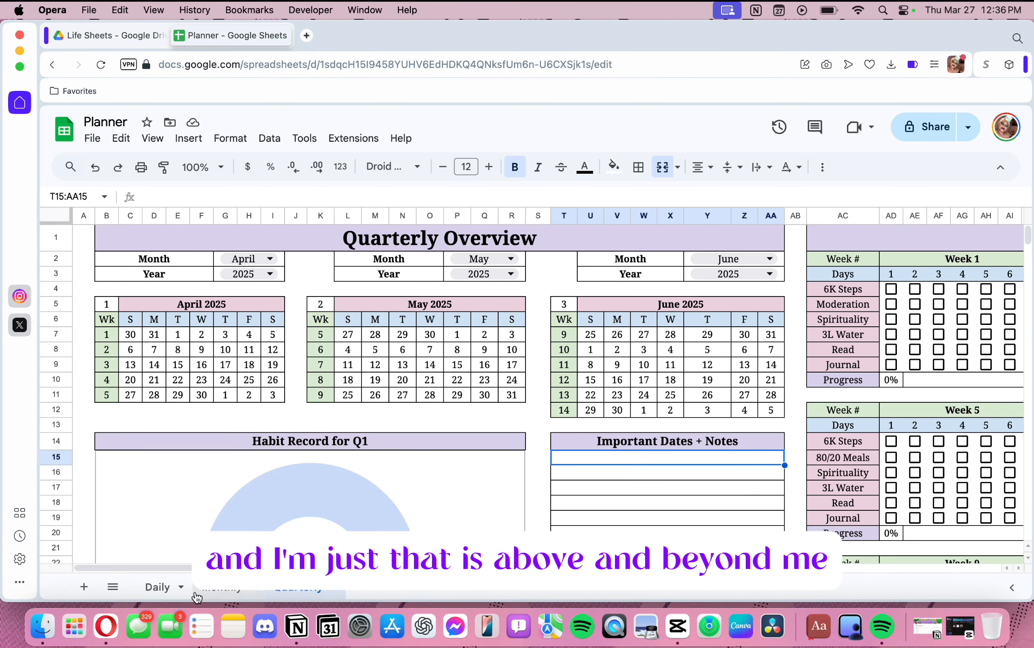
{"action": "left_click", "coordinate": [157, 586]}
{"action": "scroll", "coordinate": [296, 417], "scroll_direction": "up", "scroll_amount": 4}
{"action": "left_click", "coordinate": [259, 422]}
{"action": "key", "text": "BackSpace"}
{"action": "left_click", "coordinate": [247, 388]}
{"action": "key", "text": "BackSpace"}
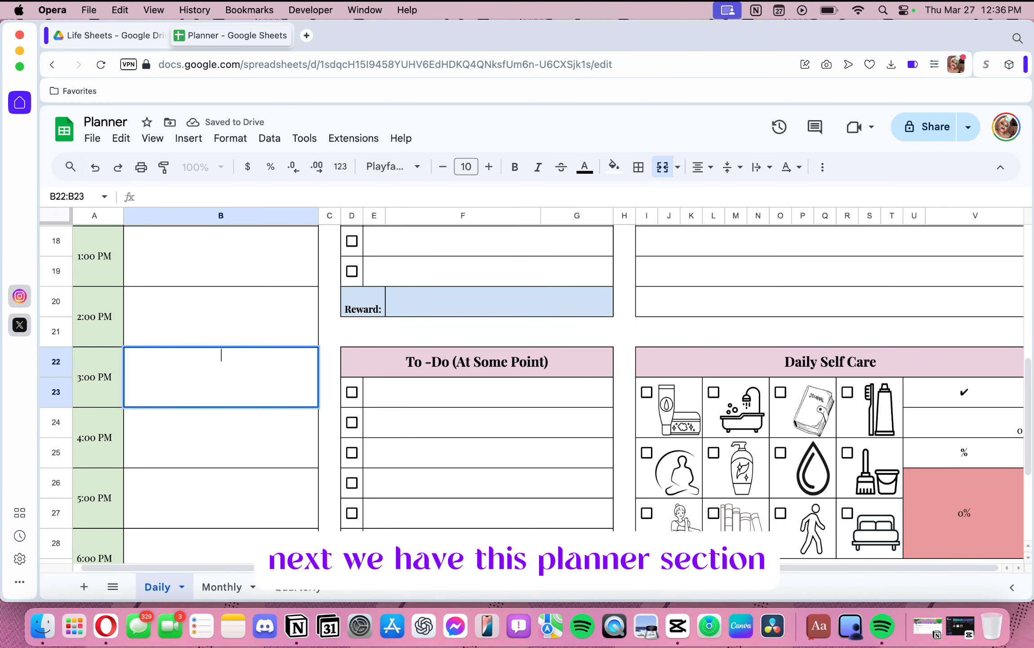
{"action": "left_click", "coordinate": [409, 324]}
Look over the Daily sheet and close the Planner spreadsheet to return to the Life Sheets folder in Drive
{"action": "scroll", "coordinate": [408, 325], "scroll_direction": "up", "scroll_amount": 2}
{"action": "scroll", "coordinate": [409, 327], "scroll_direction": "up", "scroll_amount": 5}
{"action": "scroll", "coordinate": [409, 323], "scroll_direction": "down", "scroll_amount": 9}
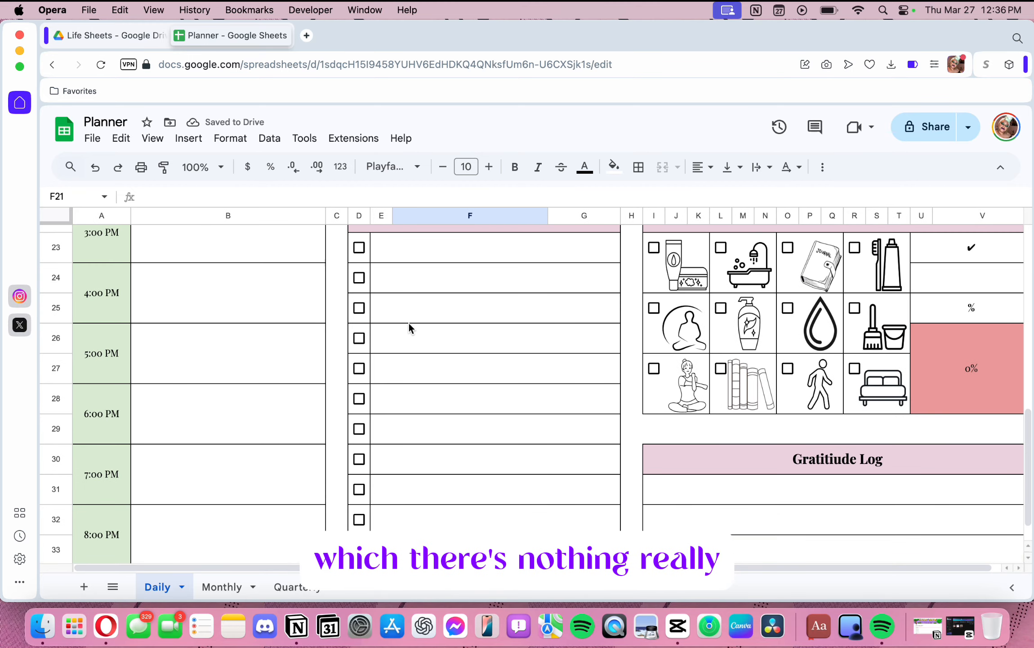
{"action": "scroll", "coordinate": [408, 323], "scroll_direction": "up", "scroll_amount": 10}
{"action": "left_click", "coordinate": [295, 36]}
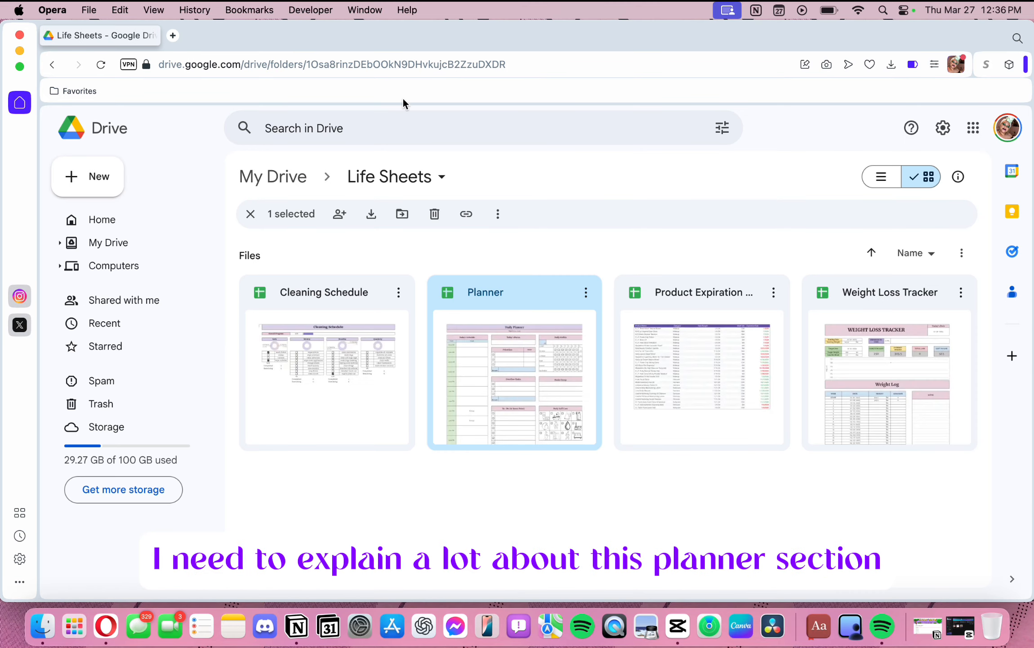
{"action": "left_click", "coordinate": [273, 175]}
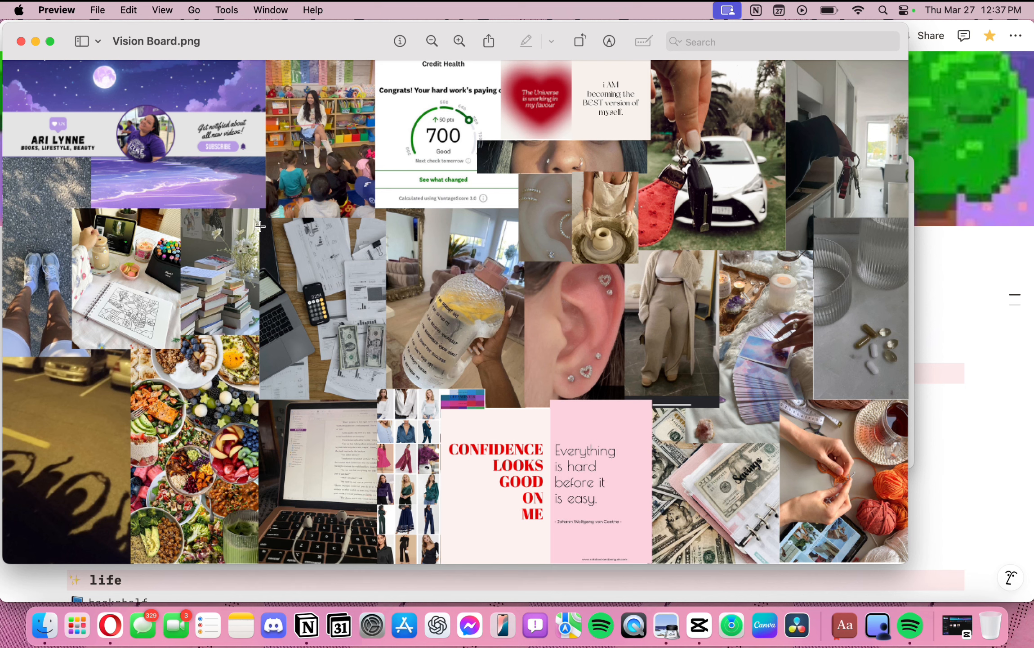
Close the vision board preview, view the 2025 Bingo Card image, and close it again
{"action": "left_click", "coordinate": [21, 42]}
{"action": "double_click", "coordinate": [400, 312]}
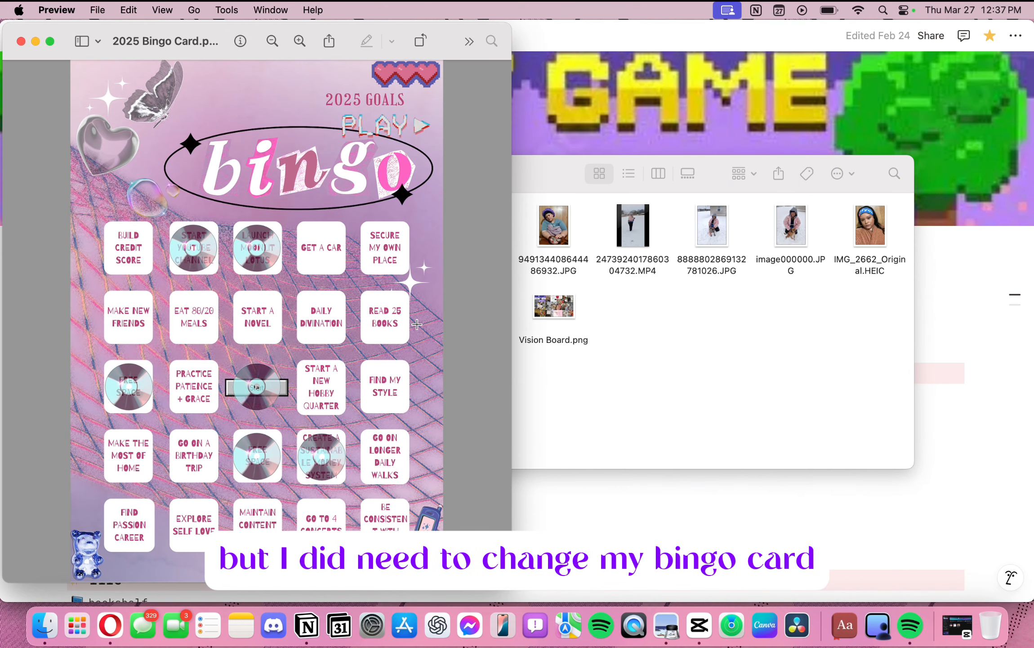
{"action": "left_click_drag", "start_coordinate": [341, 40], "coordinate": [506, 45]}
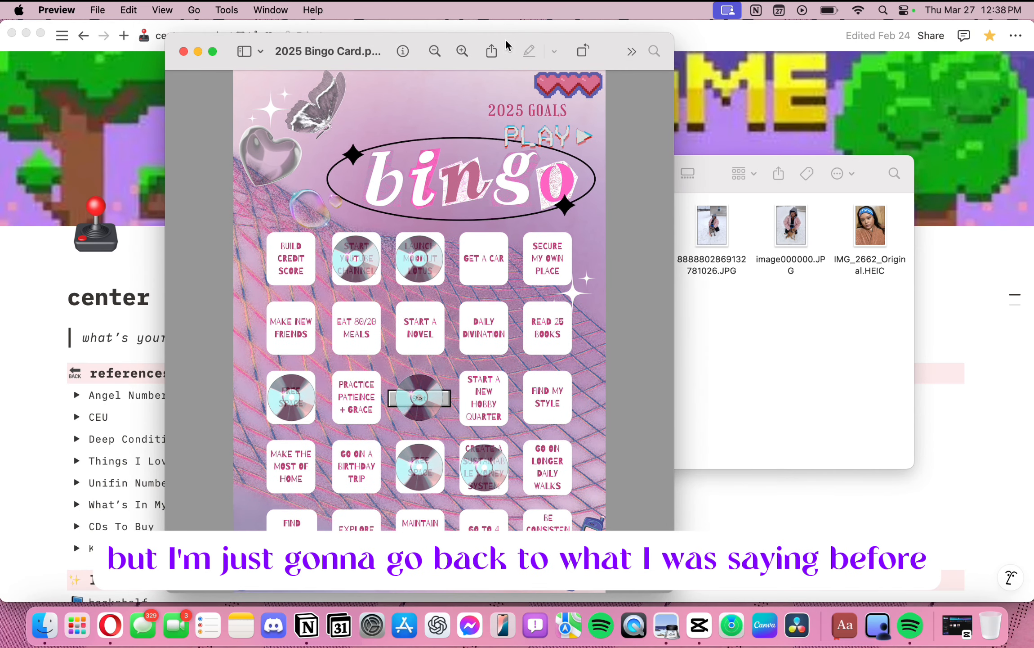
{"action": "key", "text": "super+w"}
Move the goals PNG image in the Personal folder to the Trash
{"action": "left_click", "coordinate": [477, 315]}
{"action": "left_click", "coordinate": [837, 173]}
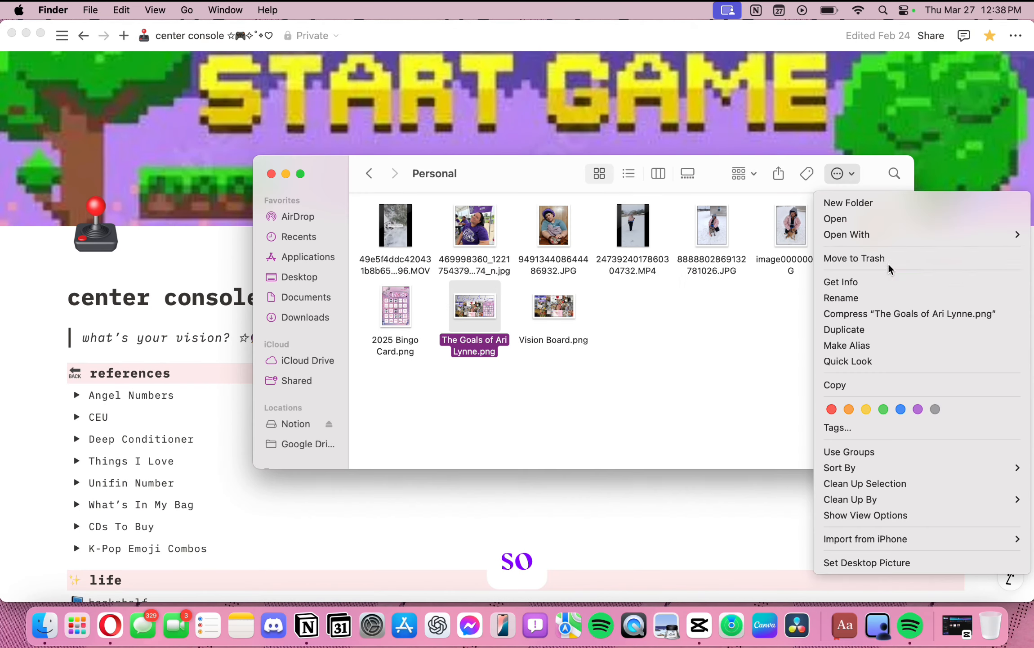
{"action": "left_click", "coordinate": [848, 257]}
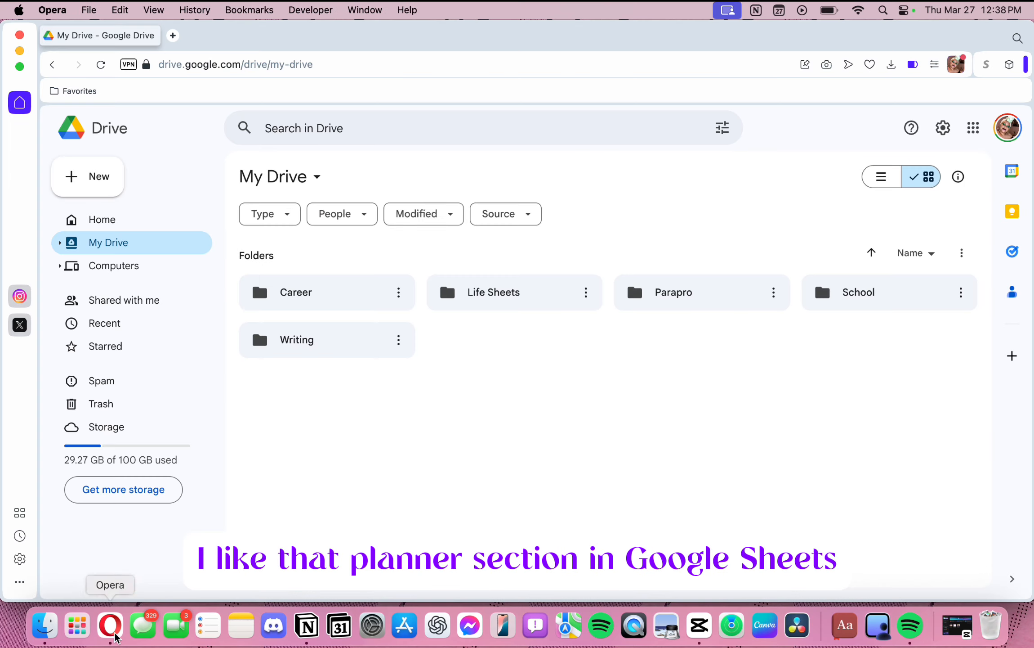
Switch to the Opera browser, load Canva in a new tab, and open the 2025 Bingo Card design
{"action": "key", "text": "super+t"}
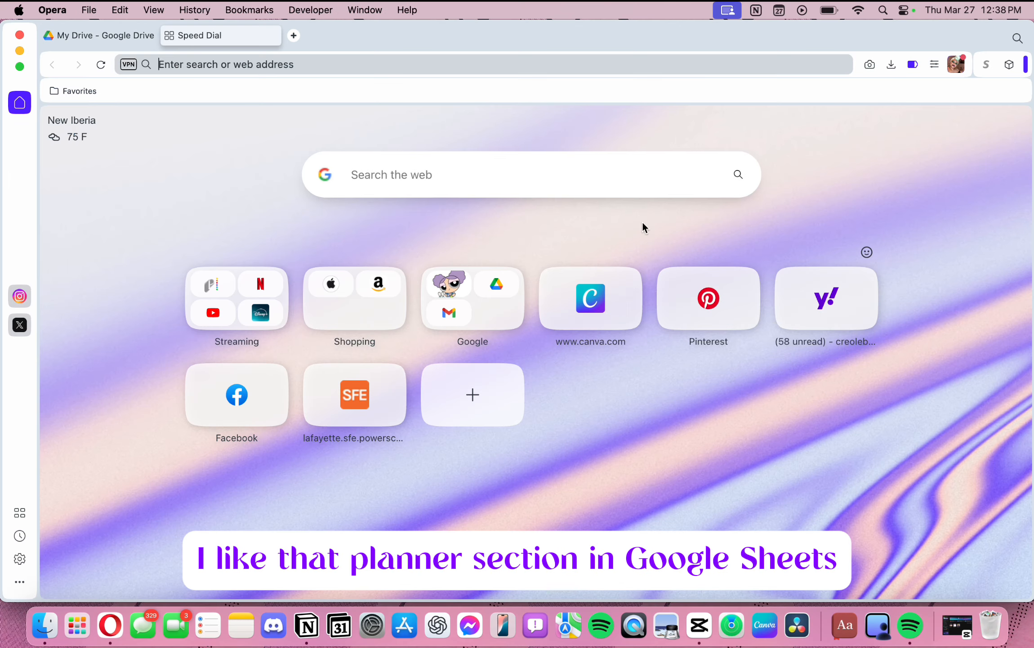
{"action": "left_click", "coordinate": [603, 299]}
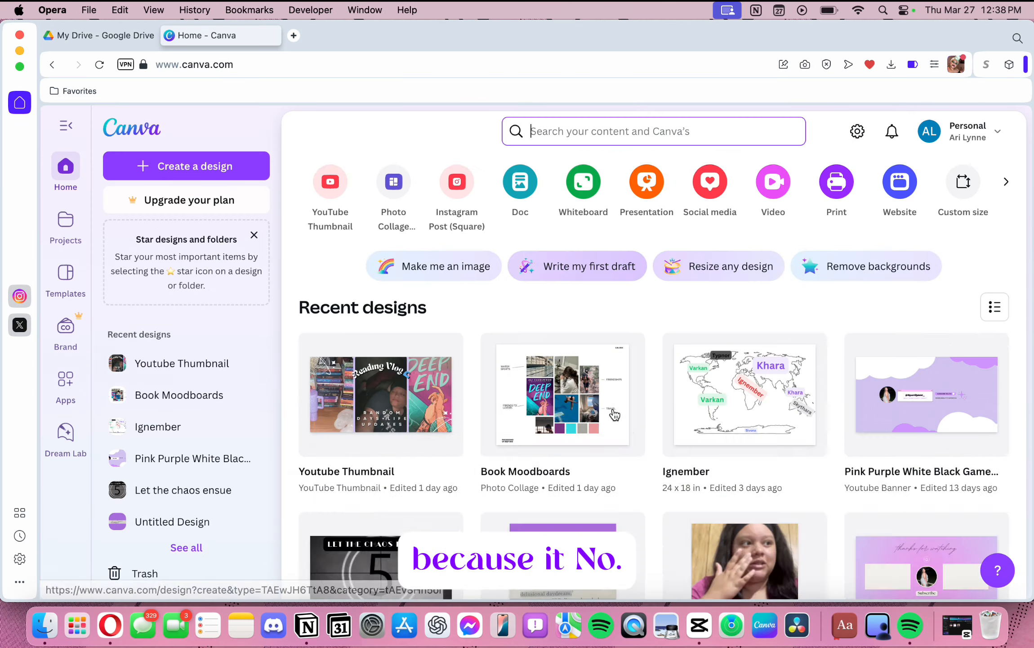
{"action": "left_click", "coordinate": [613, 408]}
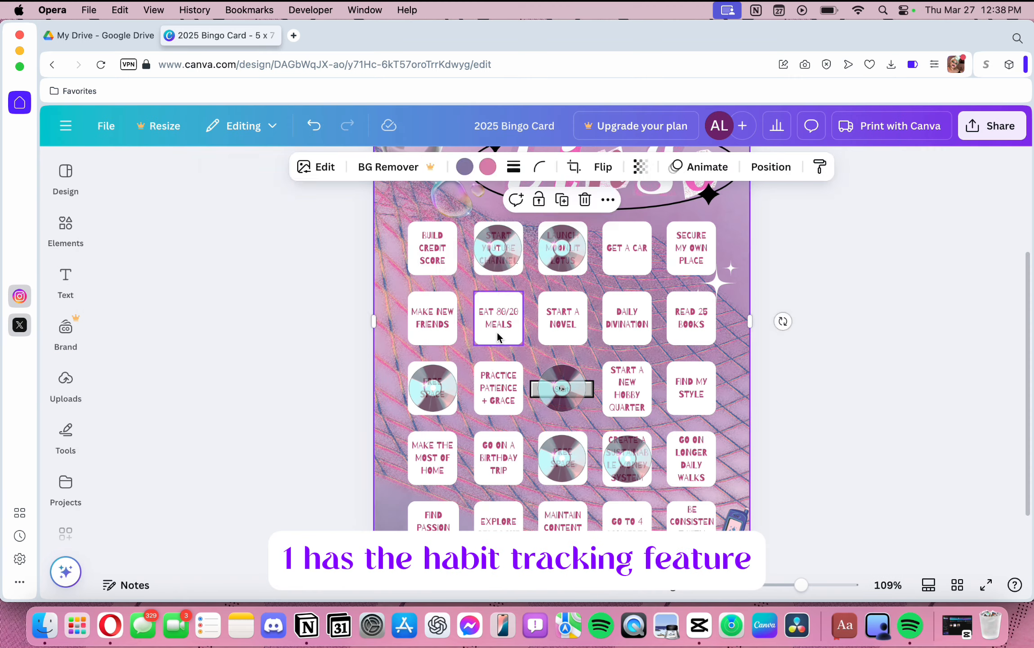
Change the "EAT 80/20 MEALS" square to read "EAT IN MODERATION"
{"action": "left_click", "coordinate": [498, 336]}
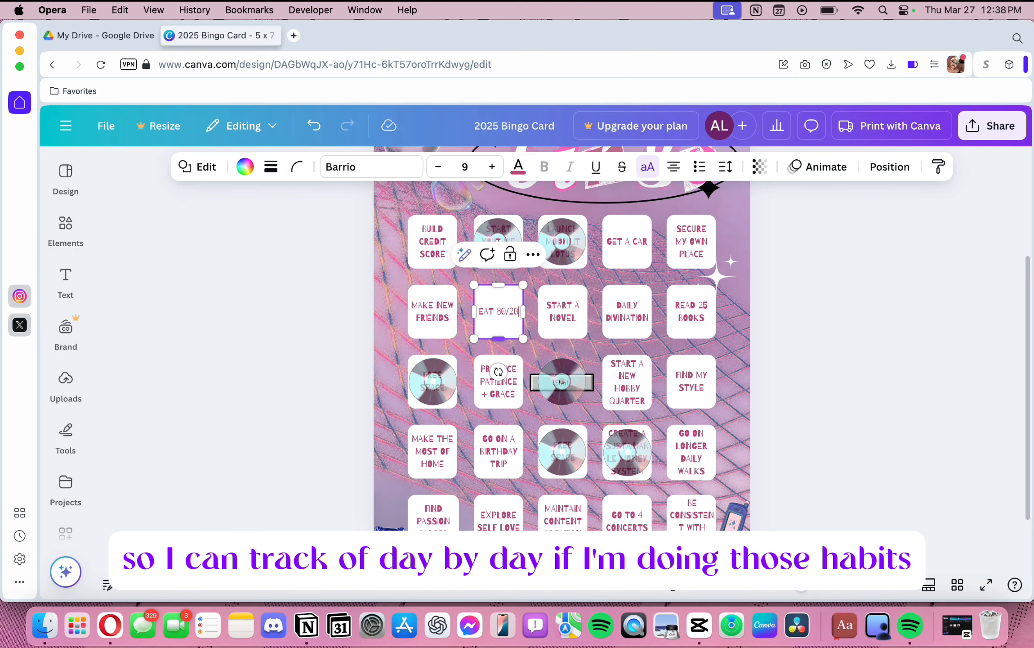
{"action": "type", "text": "IN MODERATION"}
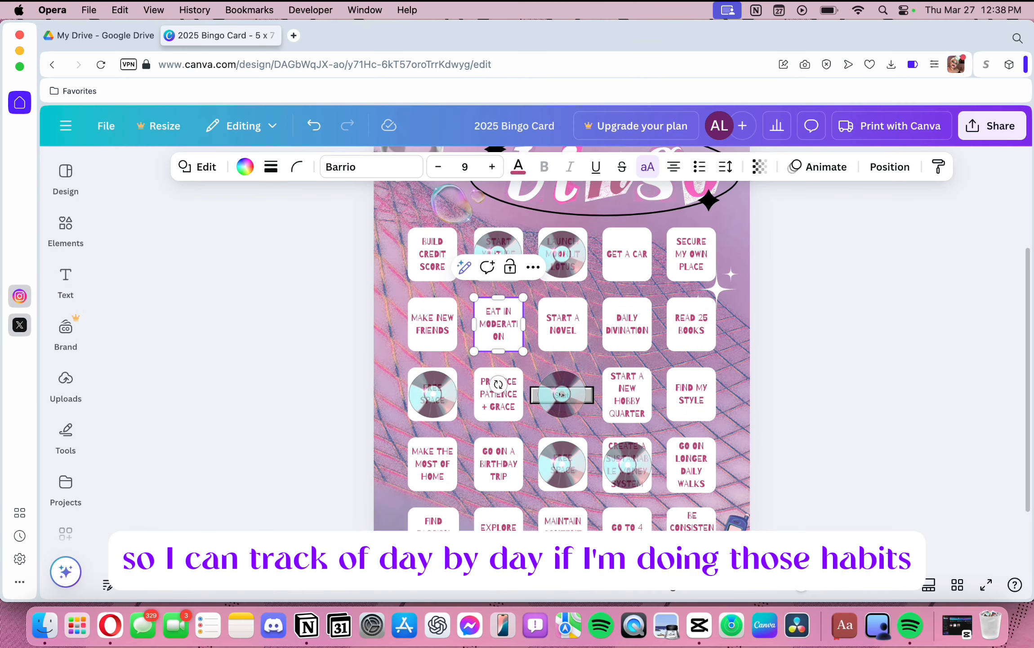
{"action": "left_click", "coordinate": [666, 297]}
{"action": "left_click", "coordinate": [495, 399]}
{"action": "key", "text": "BackSpace"}
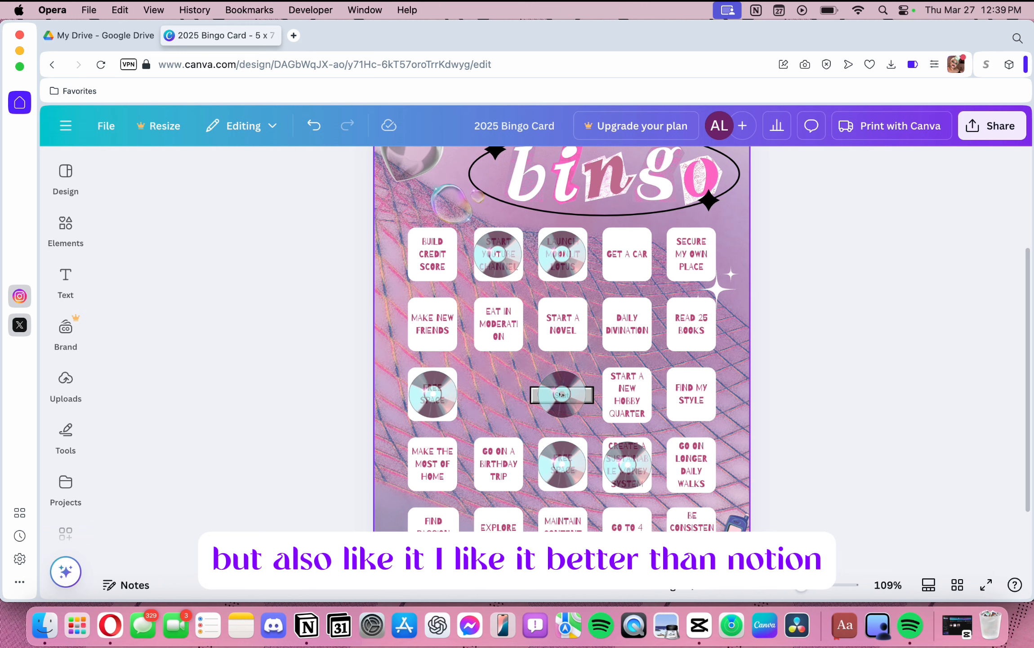
{"action": "key", "text": "super+z"}
Replace the "PRACTICE PATIENCE + GRACE" text with a "-" placeholder
{"action": "double_click", "coordinate": [515, 407]}
{"action": "key", "text": "BackSpace"}
{"action": "key", "text": "BackSpace"}
{"action": "key", "text": "BackSpace"}
{"action": "key", "text": "BackSpace"}
{"action": "key", "text": "BackSpace"}
{"action": "key", "text": "BackSpace"}
{"action": "key", "text": "BackSpace"}
{"action": "key", "text": "BackSpace"}
{"action": "key", "text": "BackSpace"}
{"action": "key", "text": "BackSpace"}
{"action": "key", "text": "BackSpace"}
{"action": "key", "text": "BackSpace"}
{"action": "key", "text": "BackSpace"}
{"action": "key", "text": "BackSpace"}
{"action": "key", "text": "BackSpace"}
{"action": "key", "text": "BackSpace"}
{"action": "key", "text": "BackSpace"}
{"action": "key", "text": "BackSpace"}
{"action": "key", "text": "BackSpace"}
{"action": "key", "text": "BackSpace"}
{"action": "key", "text": "BackSpace"}
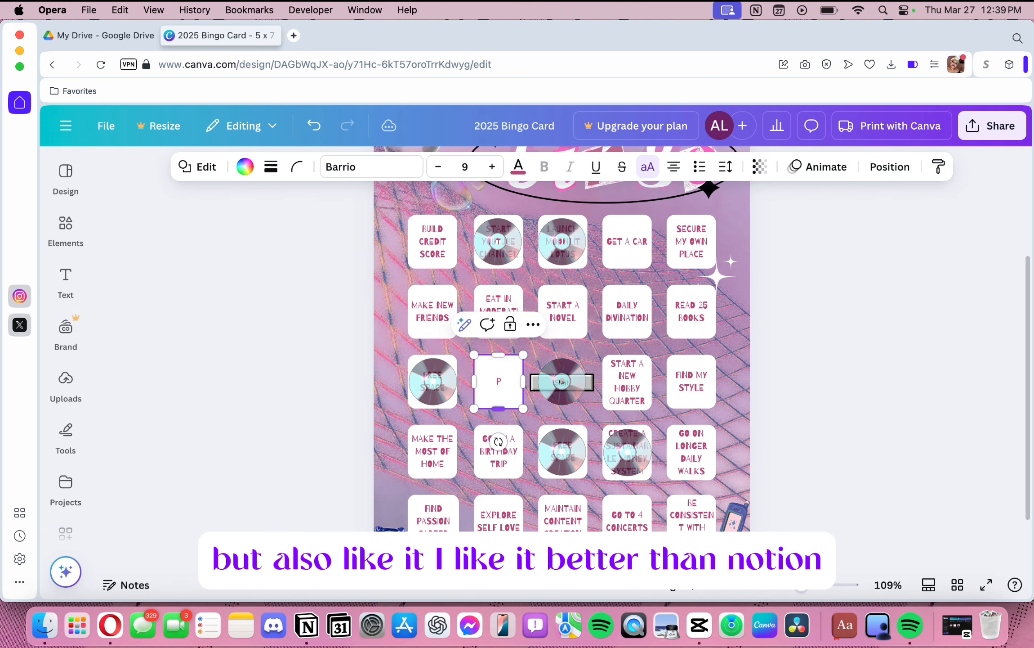
{"action": "type", "text": "-"}
Replace the "START A NEW HOBBY QUARTER" text with a "-" placeholder
{"action": "left_click", "coordinate": [645, 409]}
{"action": "left_click", "coordinate": [644, 407]}
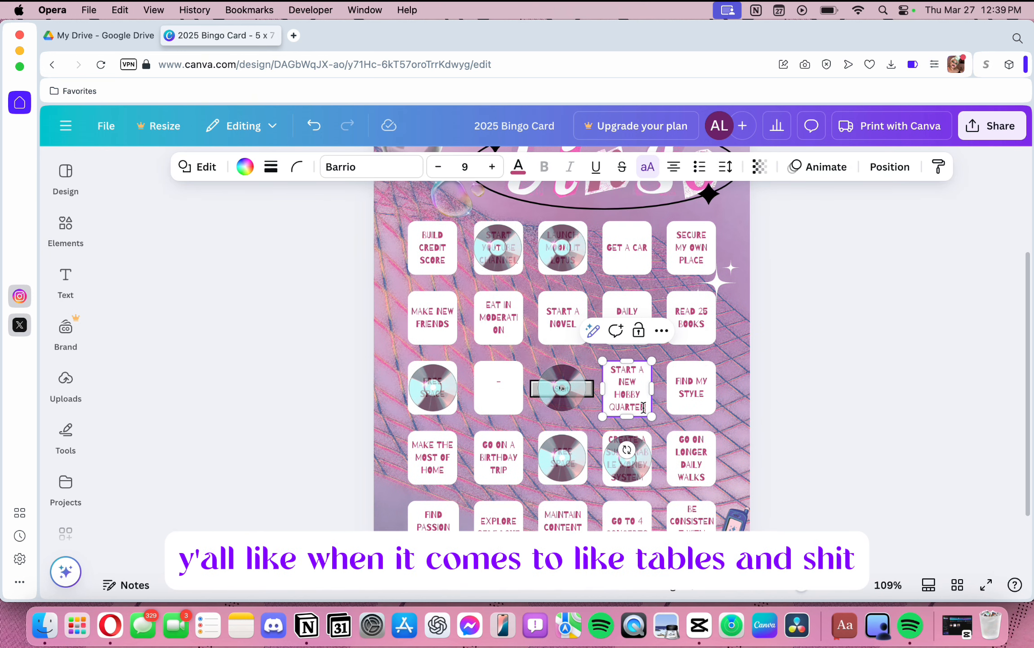
{"action": "key", "text": "BackSpace"}
{"action": "key", "text": "BackSpace"}
{"action": "key", "text": "BackSpace"}
{"action": "key", "text": "BackSpace"}
{"action": "key", "text": "BackSpace"}
{"action": "key", "text": "BackSpace"}
{"action": "key", "text": "BackSpace"}
{"action": "key", "text": "BackSpace"}
{"action": "key", "text": "BackSpace"}
{"action": "key", "text": "BackSpace"}
{"action": "key", "text": "BackSpace"}
{"action": "key", "text": "BackSpace"}
{"action": "key", "text": "BackSpace"}
{"action": "key", "text": "BackSpace"}
{"action": "key", "text": "BackSpace"}
{"action": "key", "text": "BackSpace"}
{"action": "key", "text": "BackSpace"}
{"action": "key", "text": "BackSpace"}
{"action": "key", "text": "BackSpace"}
{"action": "key", "text": "BackSpace"}
{"action": "scroll", "coordinate": [643, 408], "scroll_direction": "down", "scroll_amount": 1}
{"action": "type", "text": "-"}
{"action": "left_click", "coordinate": [785, 440]}
Go over the goal squares in the card's lower rows and the two placeholders to decide which goals need replacing
{"action": "left_click", "coordinate": [425, 440]}
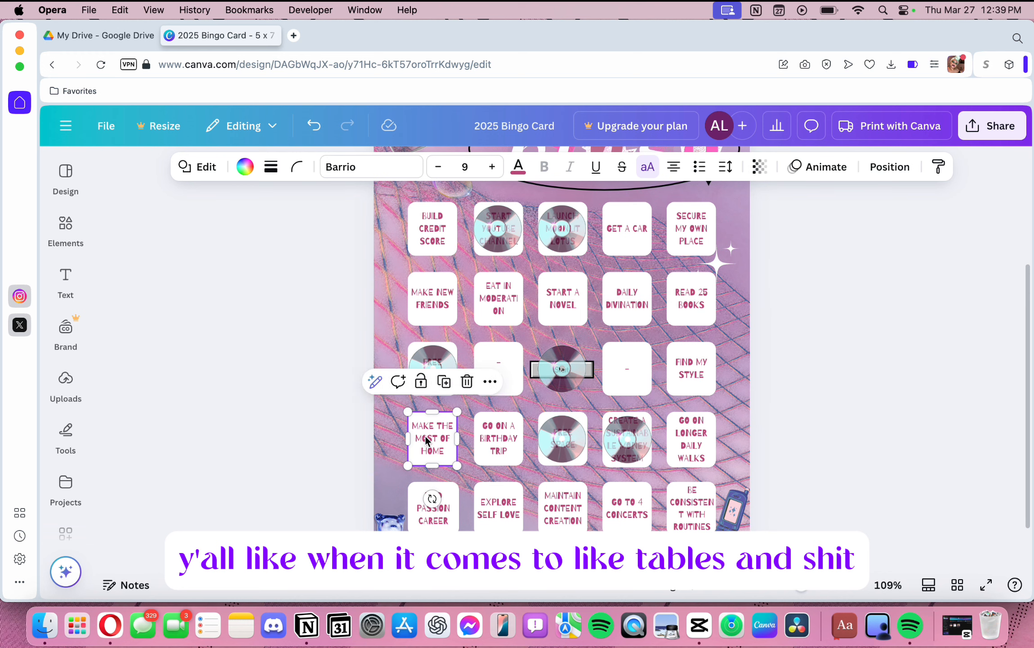
{"action": "left_click", "coordinate": [425, 441]}
{"action": "left_click", "coordinate": [483, 446]}
{"action": "left_click", "coordinate": [697, 451]}
{"action": "left_click", "coordinate": [507, 522]}
{"action": "left_click", "coordinate": [563, 520]}
{"action": "left_click", "coordinate": [627, 517]}
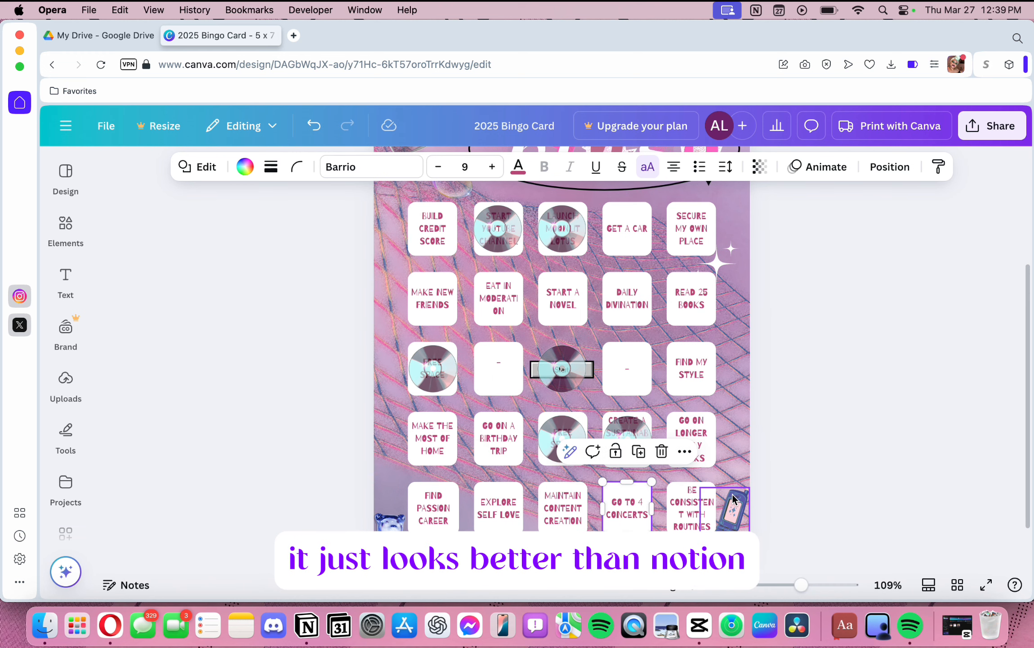
{"action": "left_click", "coordinate": [692, 513]}
{"action": "left_click", "coordinate": [627, 371]}
{"action": "left_click", "coordinate": [521, 366]}
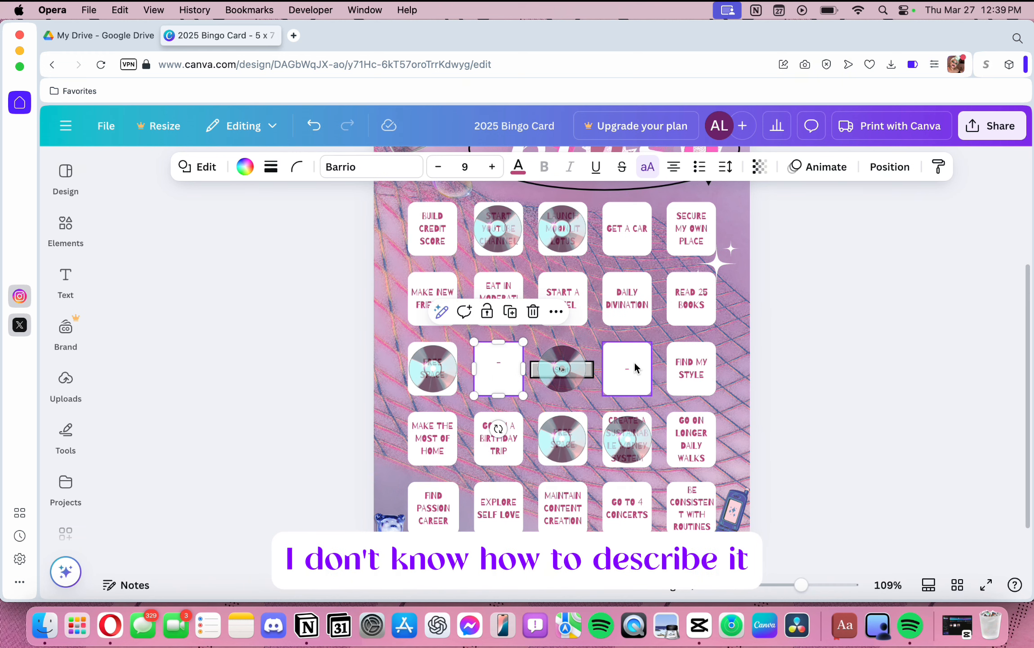
{"action": "left_click", "coordinate": [775, 323]}
Replace the placeholder in the third row's second square with "GO BACK TO SCHOOL"
{"action": "left_click", "coordinate": [498, 361]}
{"action": "left_click", "coordinate": [498, 360]}
{"action": "key", "text": "BackSpace"}
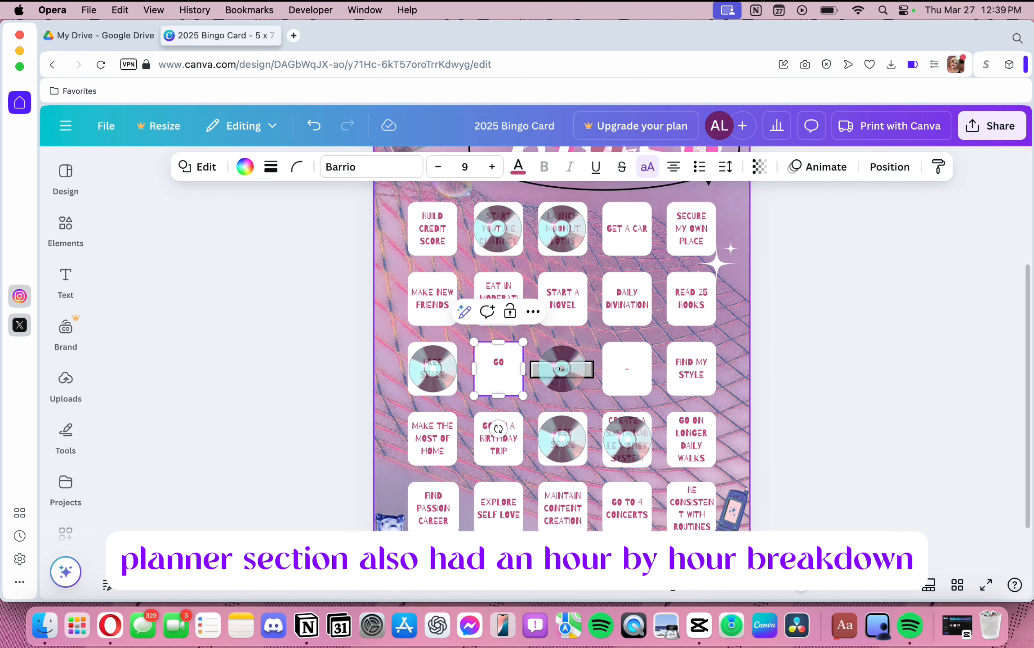
{"action": "type", "text": "GO BAC"}
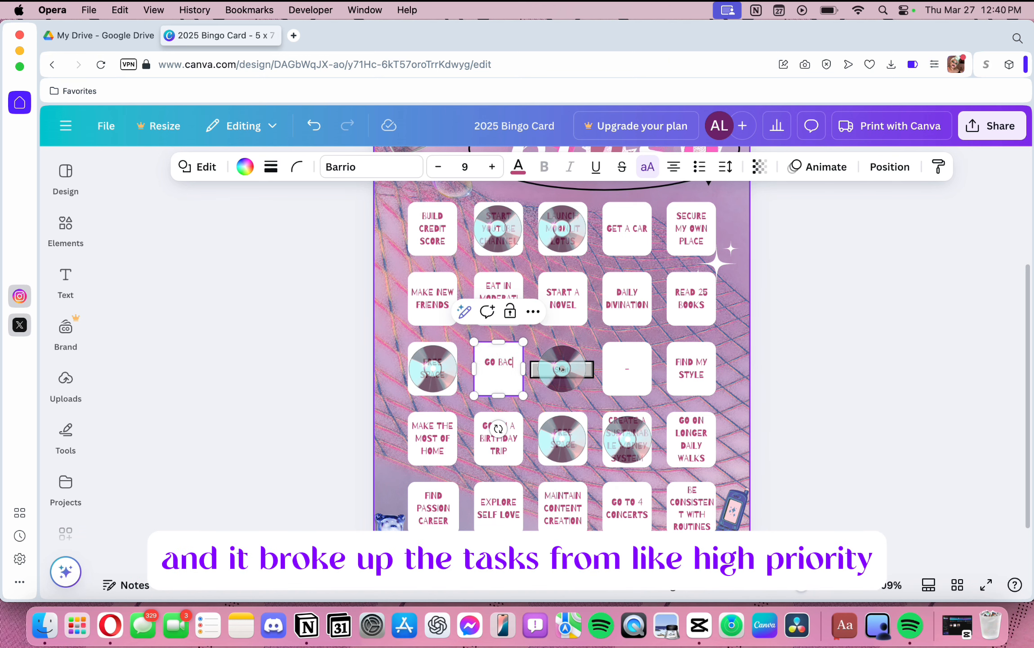
{"action": "type", "text": "K TO SCHOOL"}
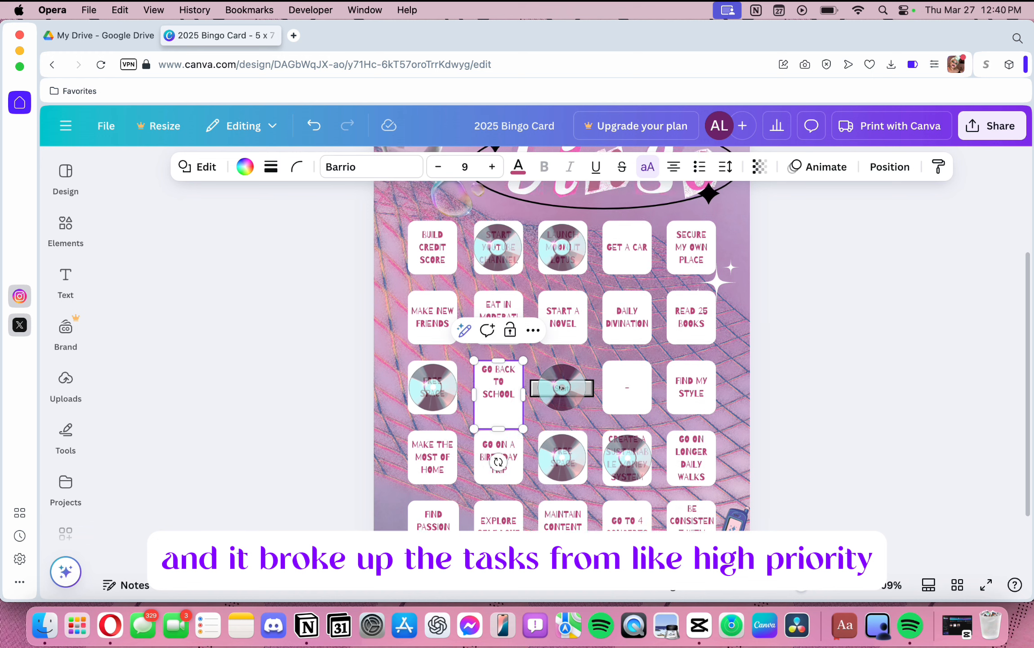
{"action": "key", "text": "BackSpace"}
{"action": "left_click", "coordinate": [793, 351]}
Clear the third row's second square and retype "GO BACK TO SCHOOL" without the extra blank line
{"action": "left_click", "coordinate": [487, 371]}
{"action": "left_click", "coordinate": [487, 372]}
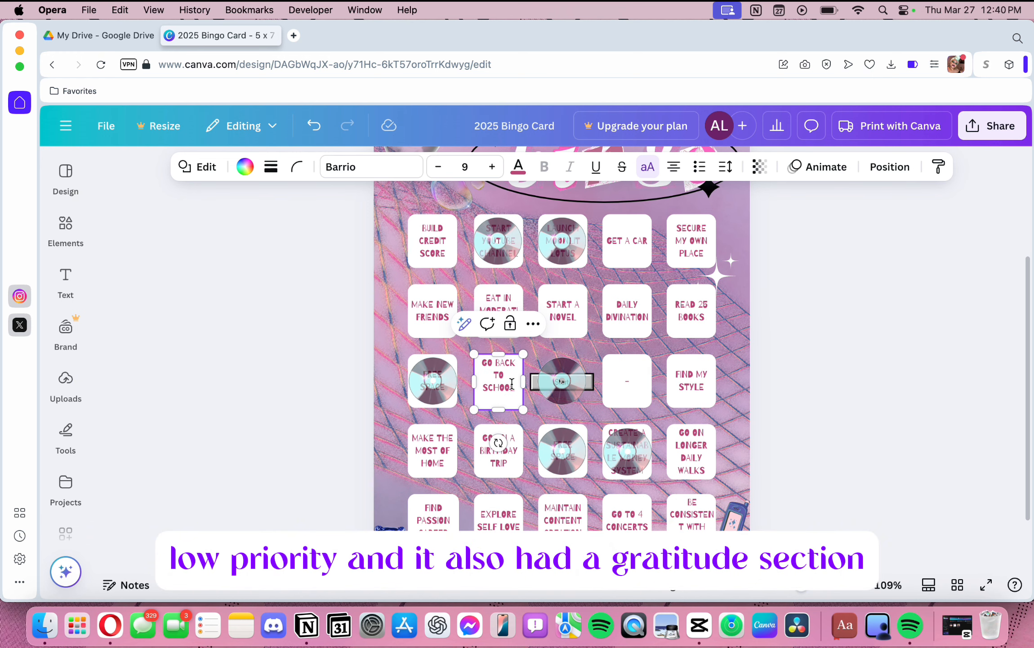
{"action": "left_click", "coordinate": [484, 363]}
{"action": "key", "text": "Return"}
{"action": "left_click", "coordinate": [839, 377]}
{"action": "left_click", "coordinate": [483, 380]}
{"action": "left_click", "coordinate": [484, 380]}
{"action": "key", "text": "BackSpace"}
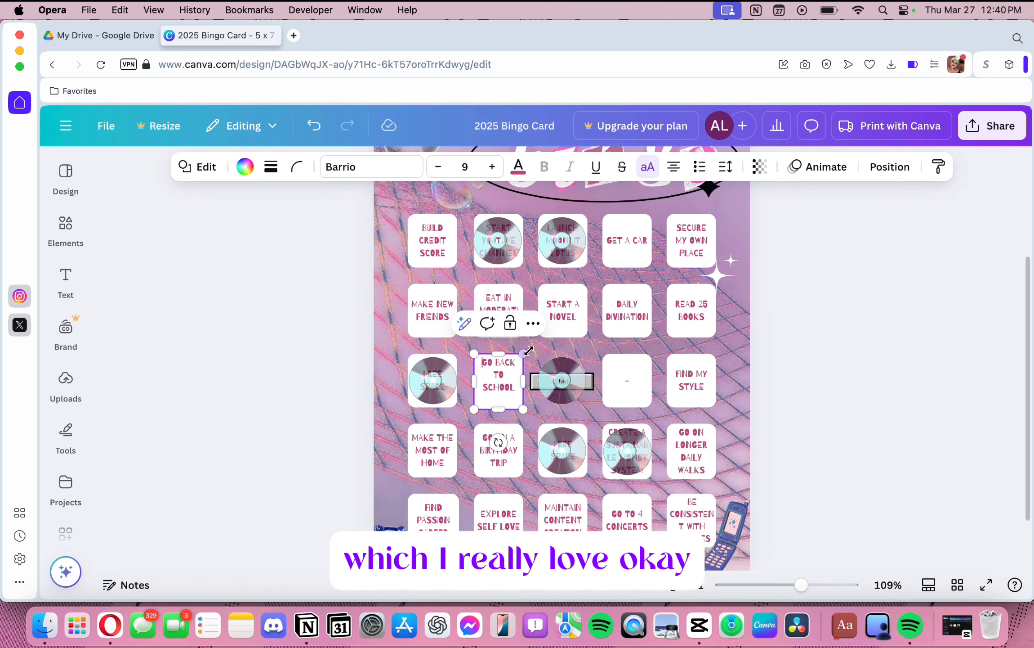
{"action": "left_click_drag", "start_coordinate": [495, 375], "coordinate": [484, 363]}
{"action": "key", "text": "BackSpace"}
{"action": "type", "text": "GO BACK TO SCHOOL"}
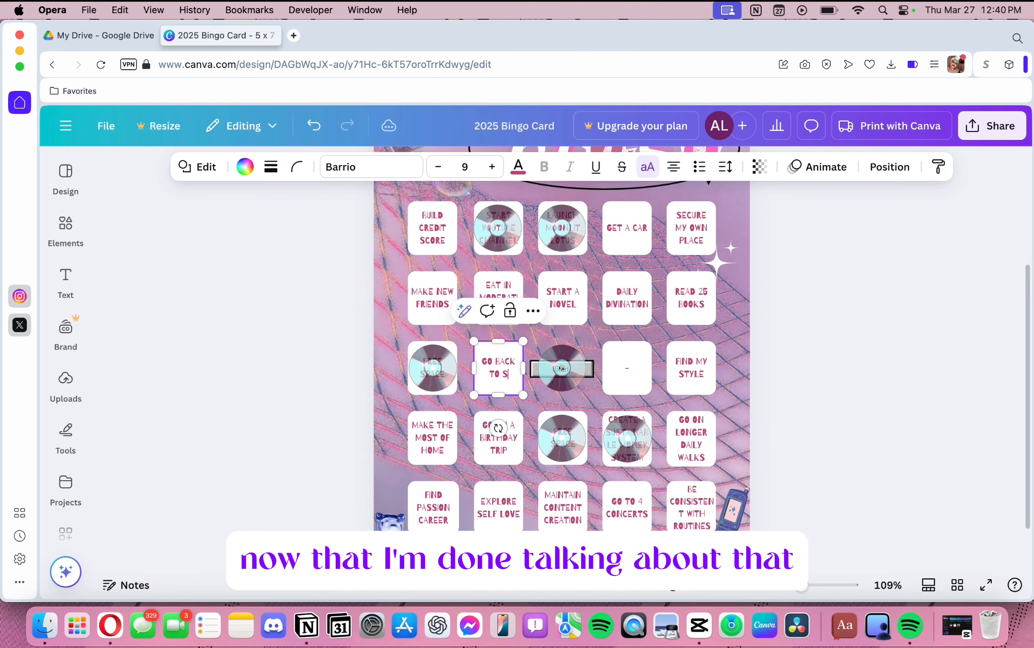
{"action": "left_click", "coordinate": [859, 422]}
Replace the remaining placeholder in the third row with "STEADY EMPLOYMENT"
{"action": "left_click", "coordinate": [628, 373]}
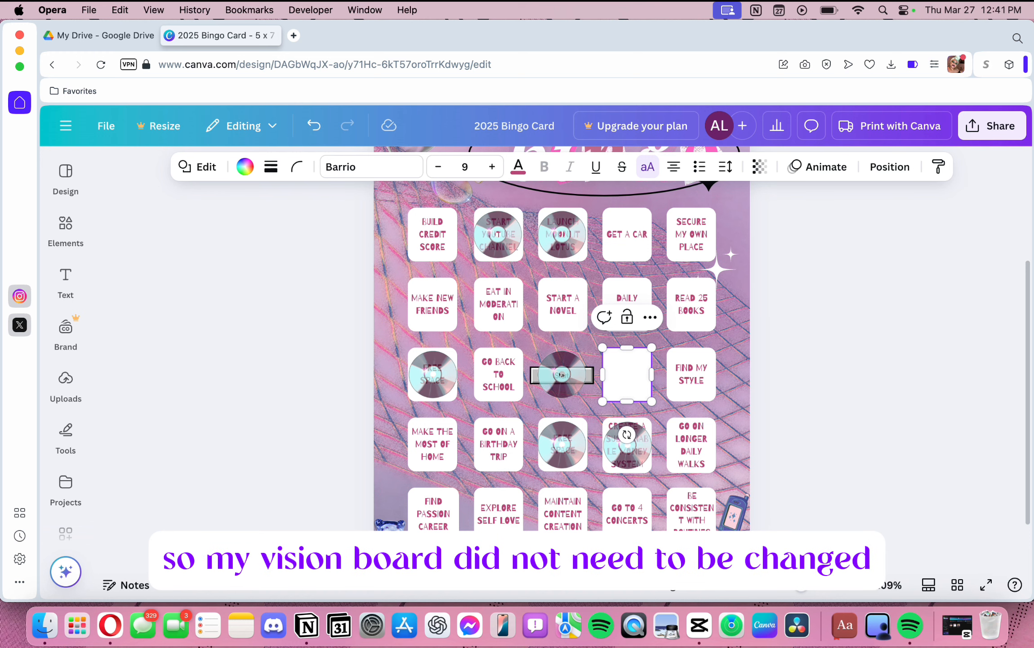
{"action": "type", "text": "STEADY EMPLOYME"}
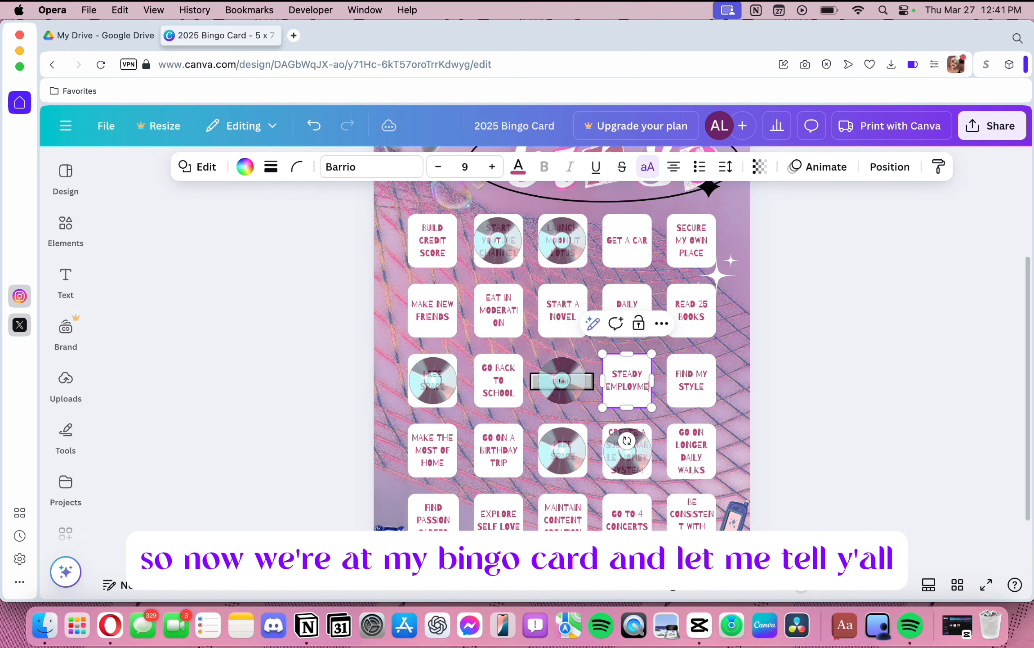
{"action": "scroll", "coordinate": [563, 360], "scroll_direction": "up", "scroll_amount": 1}
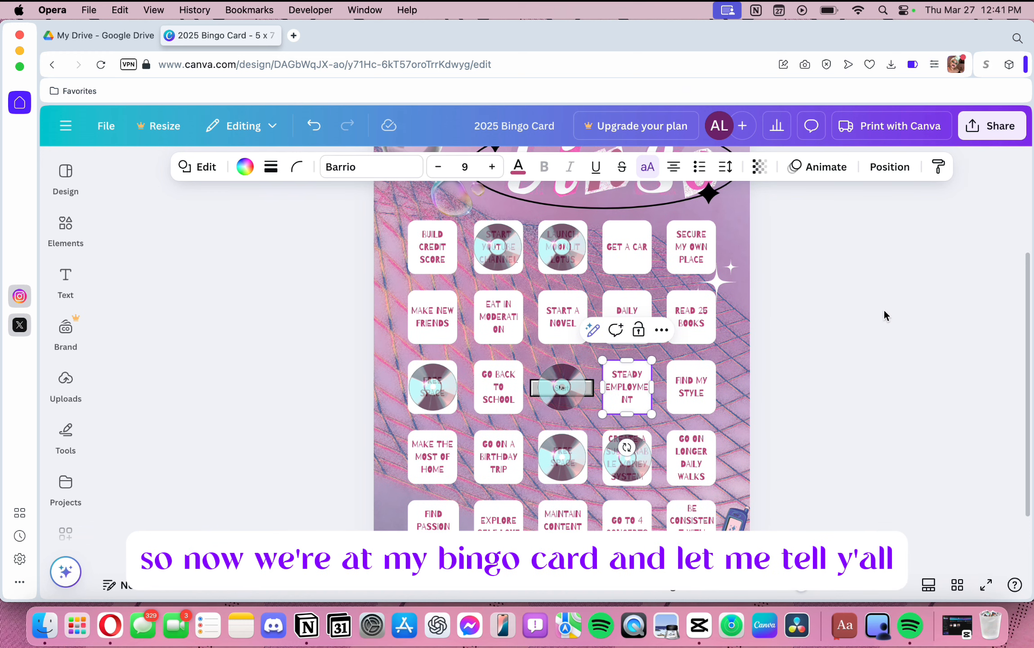
Put a CD sticker on "MAINTAIN CONTENT CREATION" and move the fourth row's two stickers onto "EAT IN MODERATION" and "START A NOVEL"
{"action": "left_click", "coordinate": [585, 265]}
{"action": "left_click_drag", "start_coordinate": [587, 268], "coordinate": [512, 326]}
{"action": "left_click", "coordinate": [816, 290]}
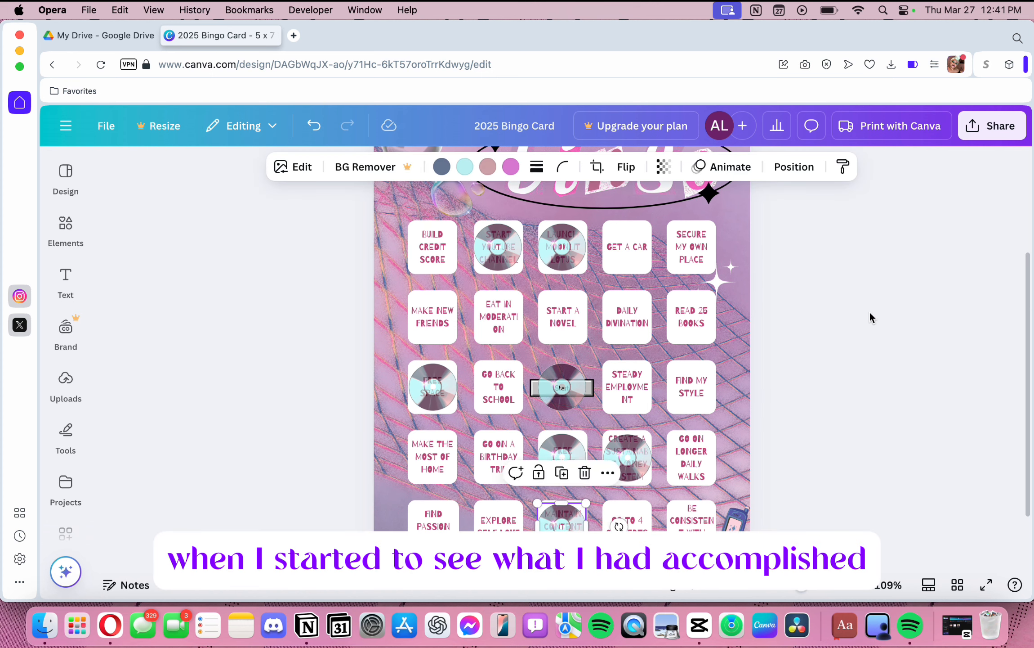
{"action": "left_click", "coordinate": [874, 311]}
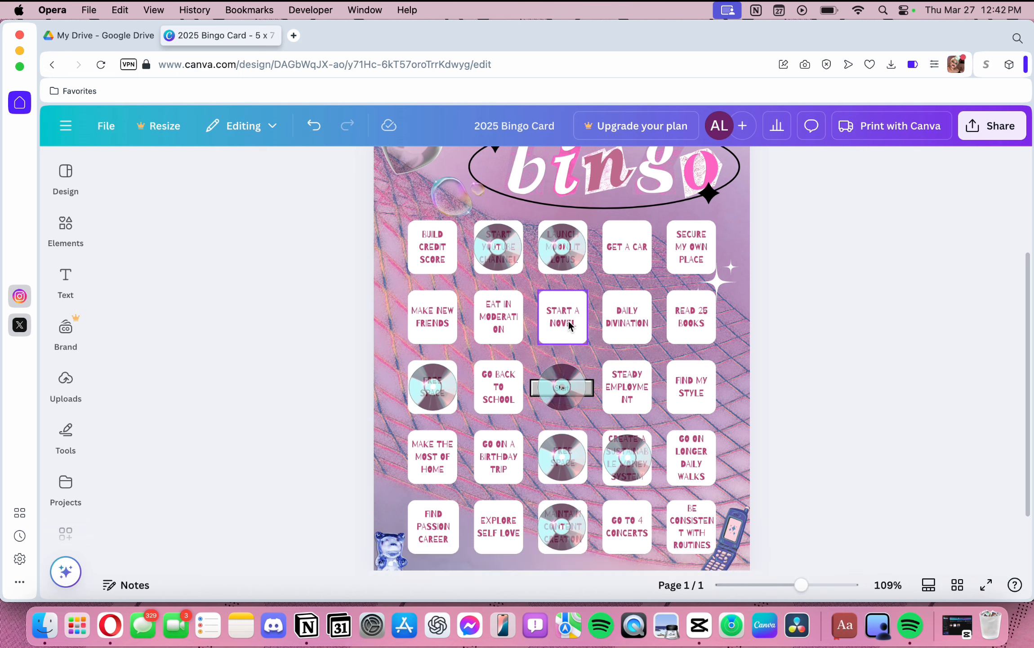
{"action": "left_click_drag", "start_coordinate": [565, 449], "coordinate": [505, 311]}
{"action": "left_click_drag", "start_coordinate": [573, 463], "coordinate": [571, 318]}
Clear the "FREE SPACE" text from the fourth row's middle square and enter "L"
{"action": "left_click", "coordinate": [571, 472]}
{"action": "left_click", "coordinate": [570, 471]}
{"action": "key", "text": "BackSpace"}
{"action": "key", "text": "BackSpace"}
{"action": "key", "text": "BackSpace"}
{"action": "key", "text": "BackSpace"}
{"action": "key", "text": "BackSpace"}
{"action": "key", "text": "BackSpace"}
{"action": "key", "text": "BackSpace"}
{"action": "key", "text": "BackSpace"}
{"action": "key", "text": "BackSpace"}
{"action": "key", "text": "BackSpace"}
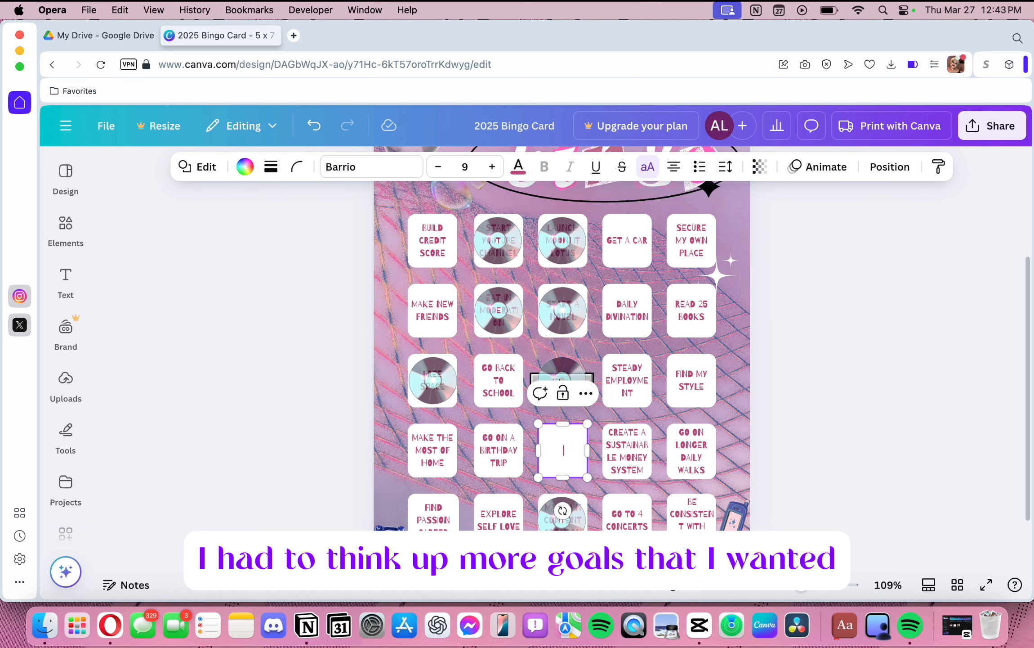
{"action": "type", "text": "L"}
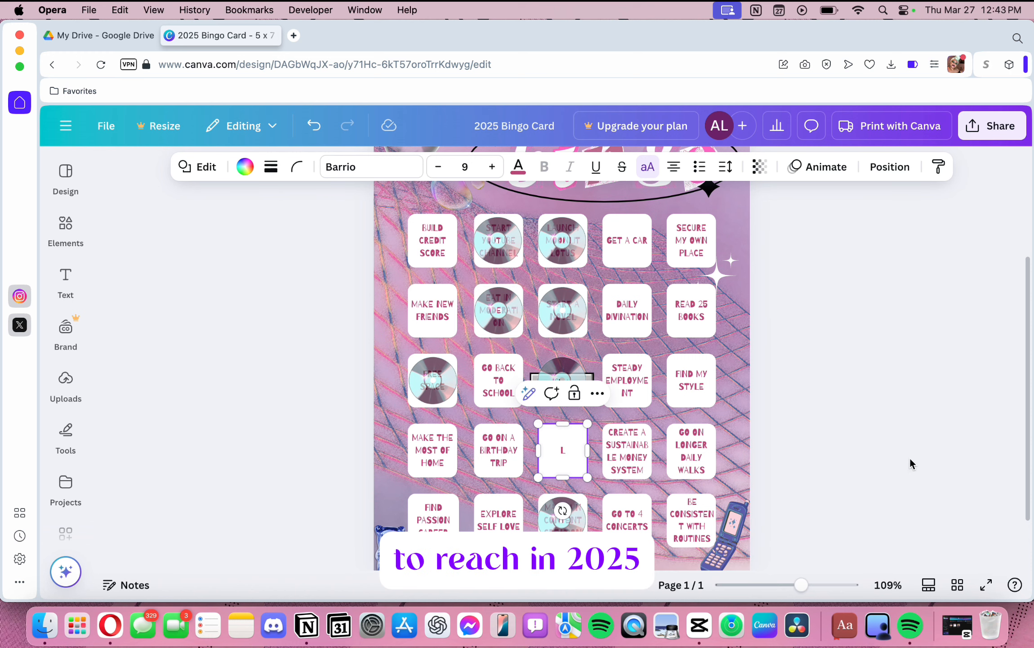
Duplicate the CD sticker on "EAT IN MODERATION" and place the copy over "FIND PASSION CAREER"
{"action": "left_click", "coordinate": [503, 320]}
{"action": "key", "text": "super+d"}
{"action": "left_click_drag", "start_coordinate": [503, 326], "coordinate": [426, 522]}
{"action": "left_click", "coordinate": [846, 381]}
Replace the text in the fourth row's middle square with "THERAPY DISCHARGE"
{"action": "double_click", "coordinate": [565, 448]}
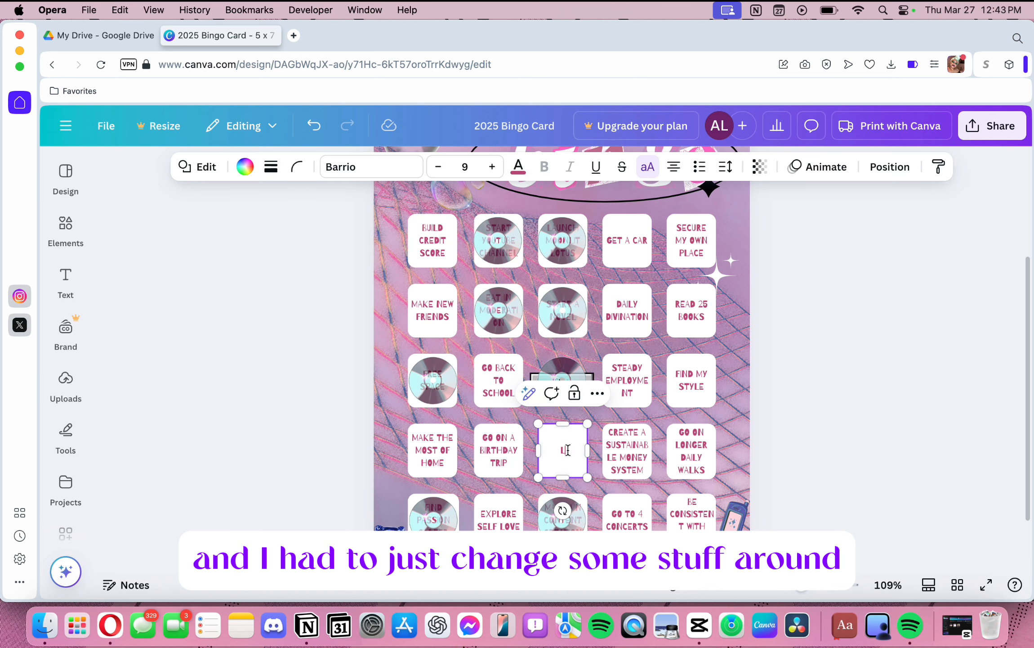
{"action": "key", "text": "BackSpace"}
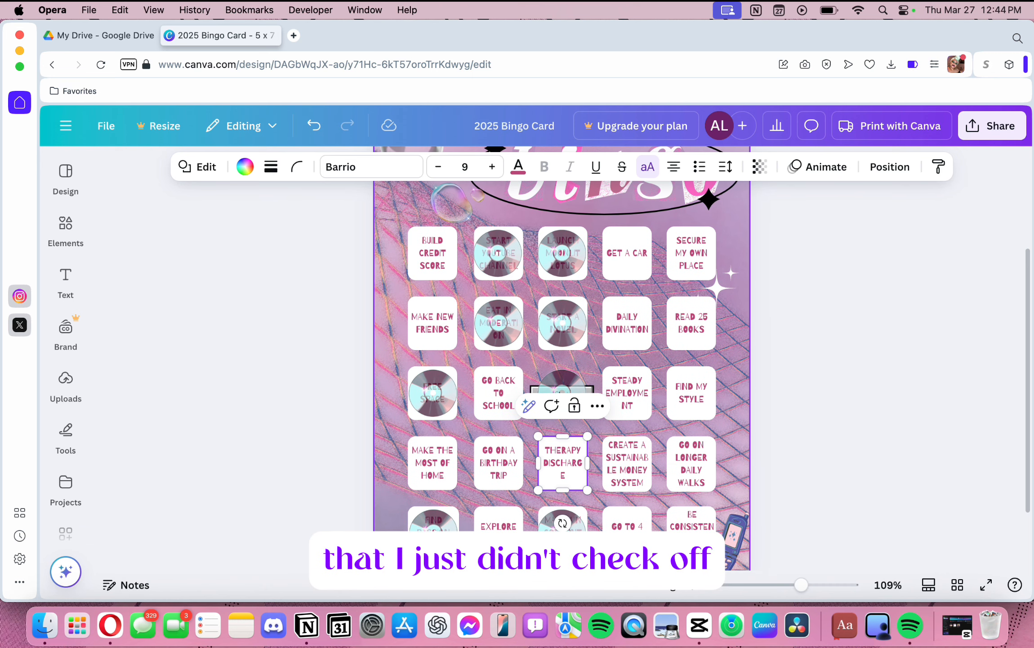
{"action": "left_click", "coordinate": [803, 417]}
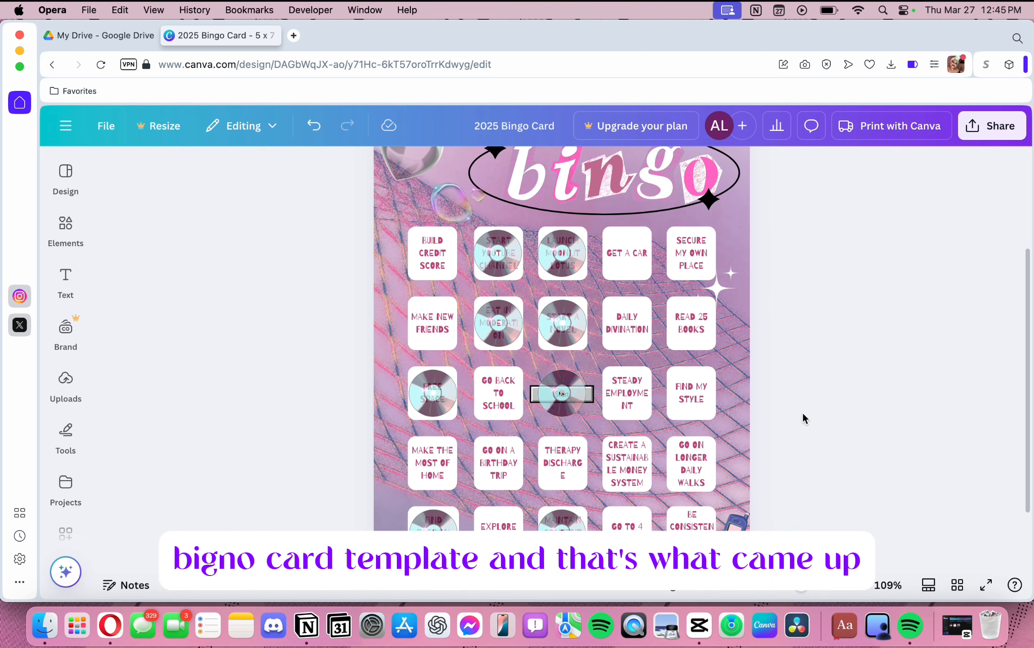
Duplicate the card's center CD sticker and place the copy over "CREATE A SUSTAINABLE MONEY SYSTEM"
{"action": "left_click_drag", "start_coordinate": [568, 397], "coordinate": [569, 398]}
{"action": "left_click", "coordinate": [792, 347]}
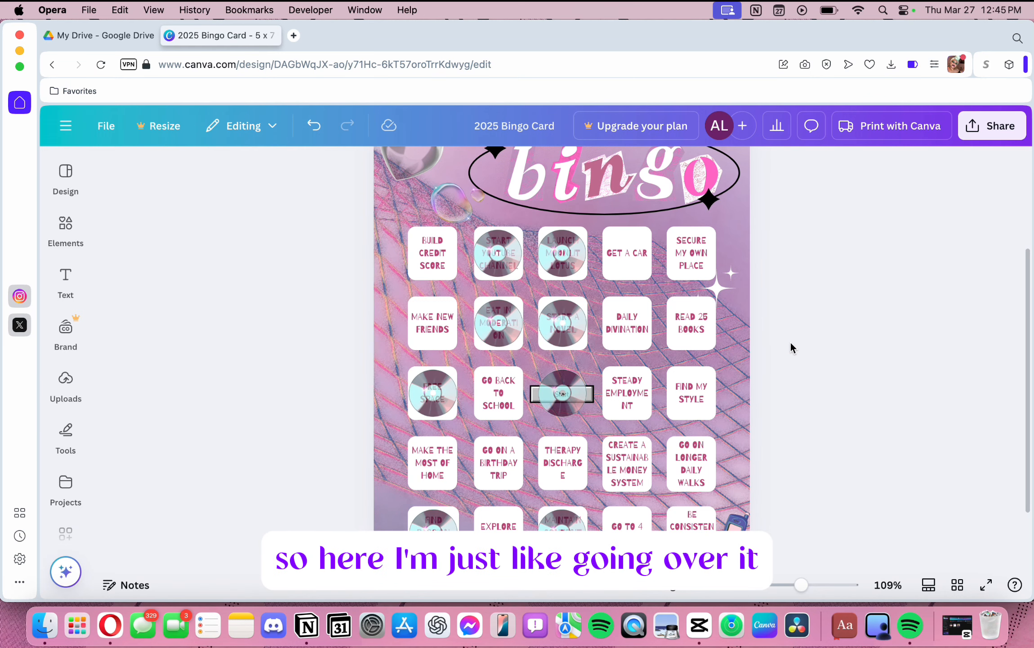
{"action": "left_click", "coordinate": [563, 394]}
{"action": "key", "text": "super+d"}
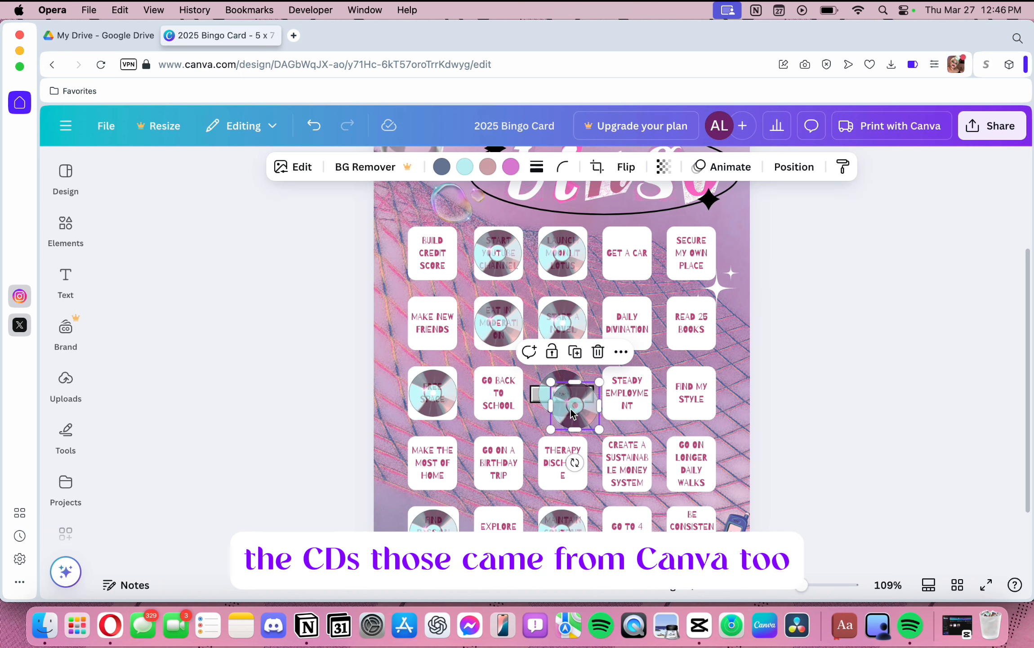
{"action": "left_click_drag", "start_coordinate": [570, 404], "coordinate": [622, 463]}
{"action": "left_click", "coordinate": [866, 464]}
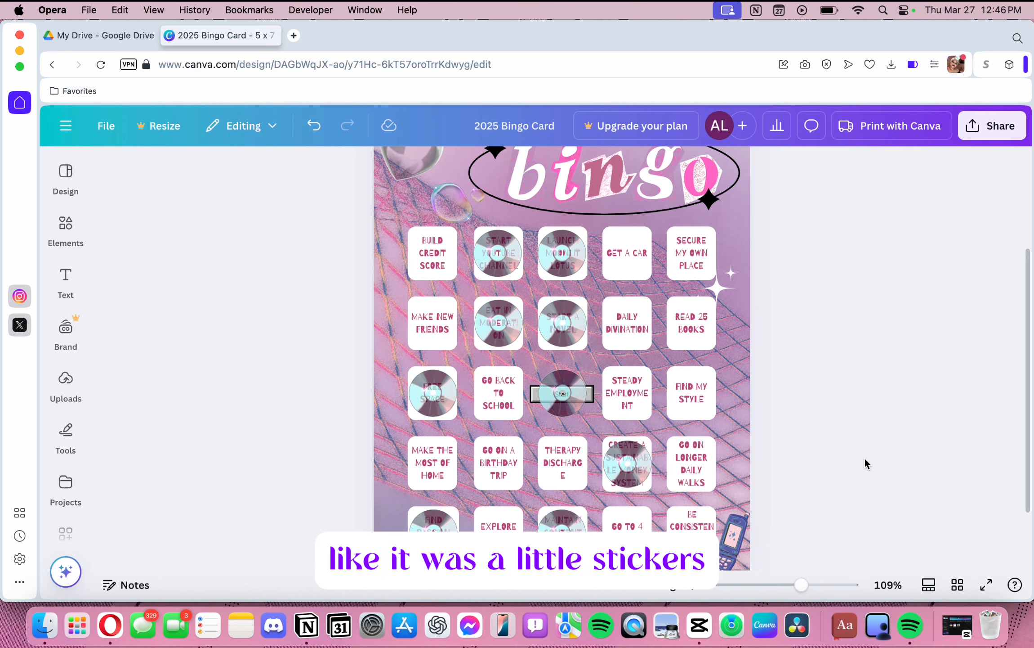
Remove the CD sticker from the first row's middle square and replace the square's text with "L"
{"action": "left_click", "coordinate": [571, 266]}
{"action": "key", "text": "BackSpace"}
{"action": "left_click", "coordinate": [572, 272]}
{"action": "left_click", "coordinate": [572, 273]}
{"action": "key", "text": "BackSpace"}
{"action": "key", "text": "BackSpace"}
{"action": "key", "text": "BackSpace"}
{"action": "key", "text": "BackSpace"}
{"action": "key", "text": "BackSpace"}
{"action": "key", "text": "BackSpace"}
{"action": "key", "text": "BackSpace"}
{"action": "key", "text": "BackSpace"}
{"action": "key", "text": "BackSpace"}
{"action": "key", "text": "BackSpace"}
{"action": "key", "text": "BackSpace"}
{"action": "key", "text": "BackSpace"}
{"action": "key", "text": "BackSpace"}
{"action": "key", "text": "BackSpace"}
{"action": "key", "text": "BackSpace"}
{"action": "key", "text": "BackSpace"}
{"action": "key", "text": "BackSpace"}
{"action": "key", "text": "BackSpace"}
{"action": "key", "text": "BackSpace"}
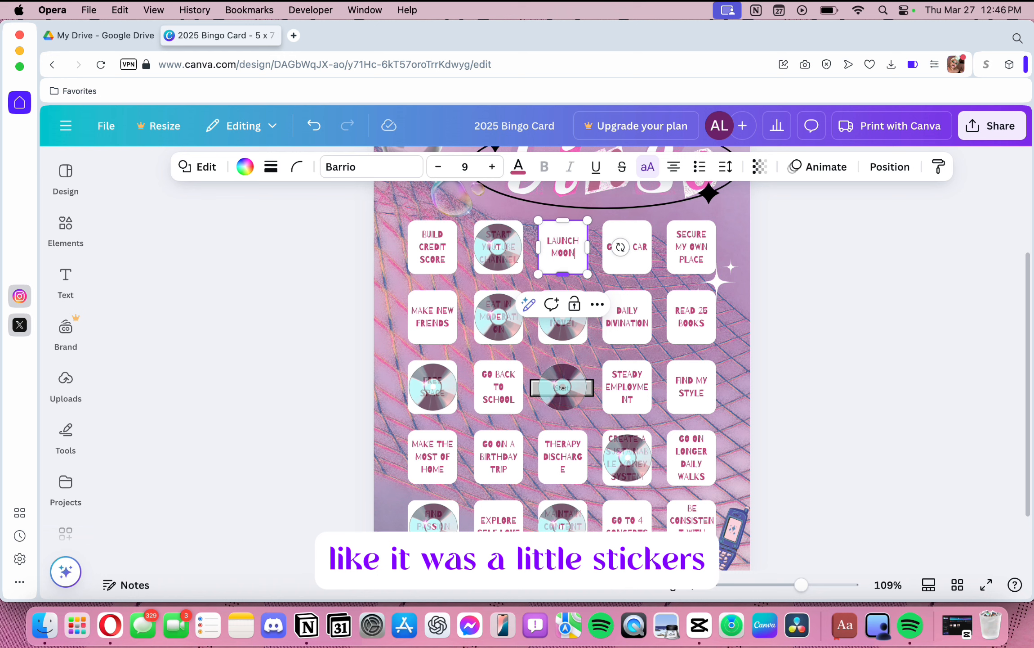
{"action": "type", "text": "L"}
{"action": "left_click", "coordinate": [818, 308]}
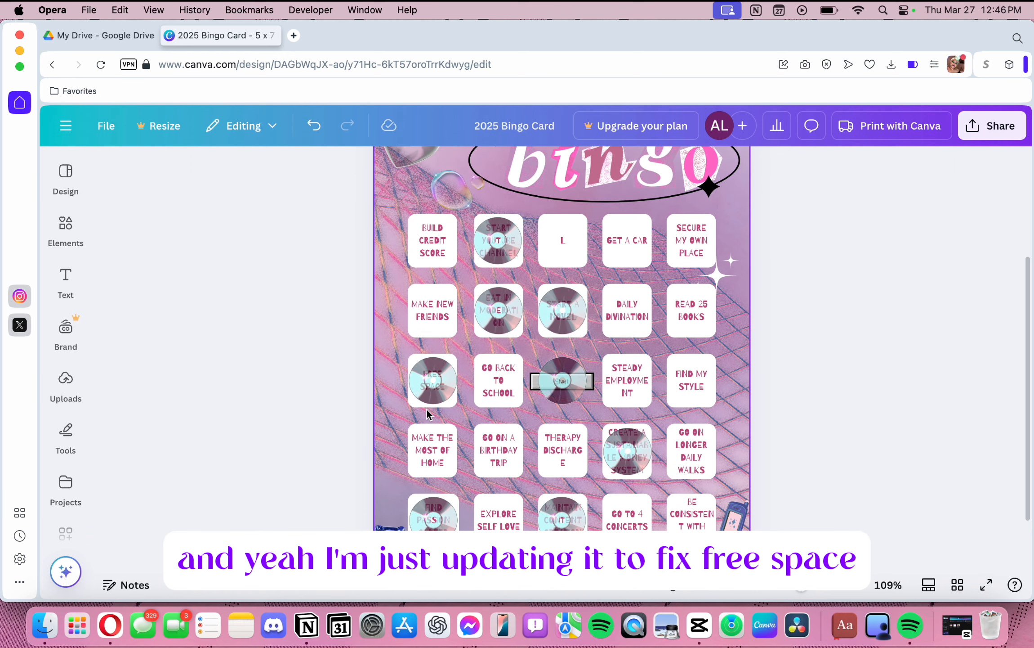
Remove the CD sticker from the third row's first square and replace its "FREE SPACE" text with "L"
{"action": "left_click_drag", "start_coordinate": [433, 380], "coordinate": [497, 387]}
{"action": "left_click", "coordinate": [544, 341]}
{"action": "left_click", "coordinate": [522, 327]}
{"action": "double_click", "coordinate": [433, 380]}
{"action": "key", "text": "BackSpace"}
{"action": "scroll", "coordinate": [434, 381], "scroll_direction": "down", "scroll_amount": 1}
{"action": "type", "text": "L"}
{"action": "left_click", "coordinate": [535, 409]}
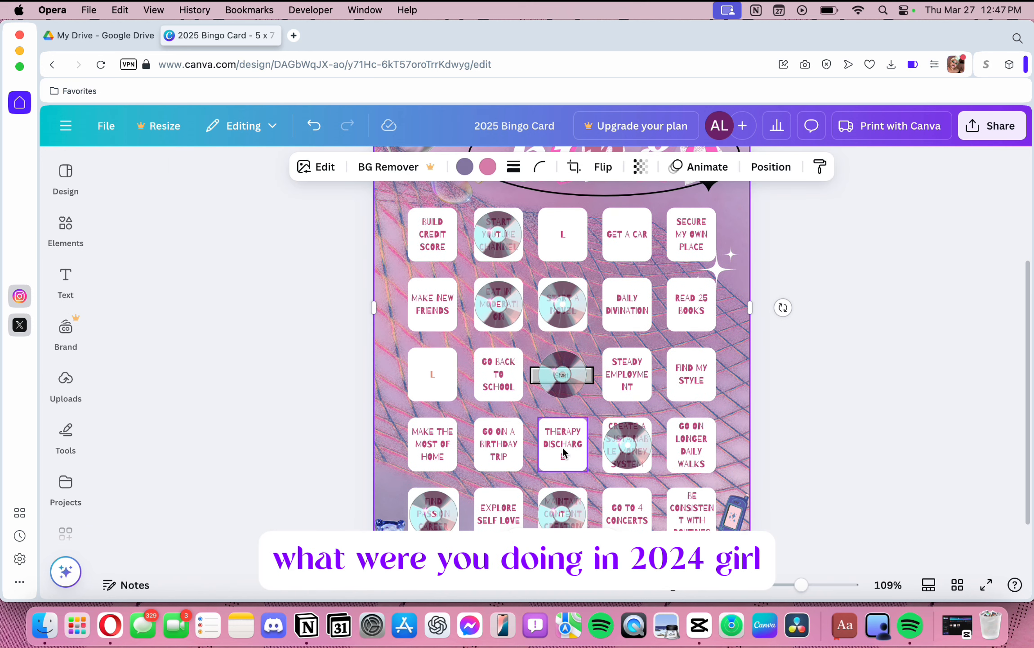
Replace the text in the first row's middle square with "WEEKLY CHECK INS"
{"action": "scroll", "coordinate": [704, 439], "scroll_direction": "down", "scroll_amount": 2}
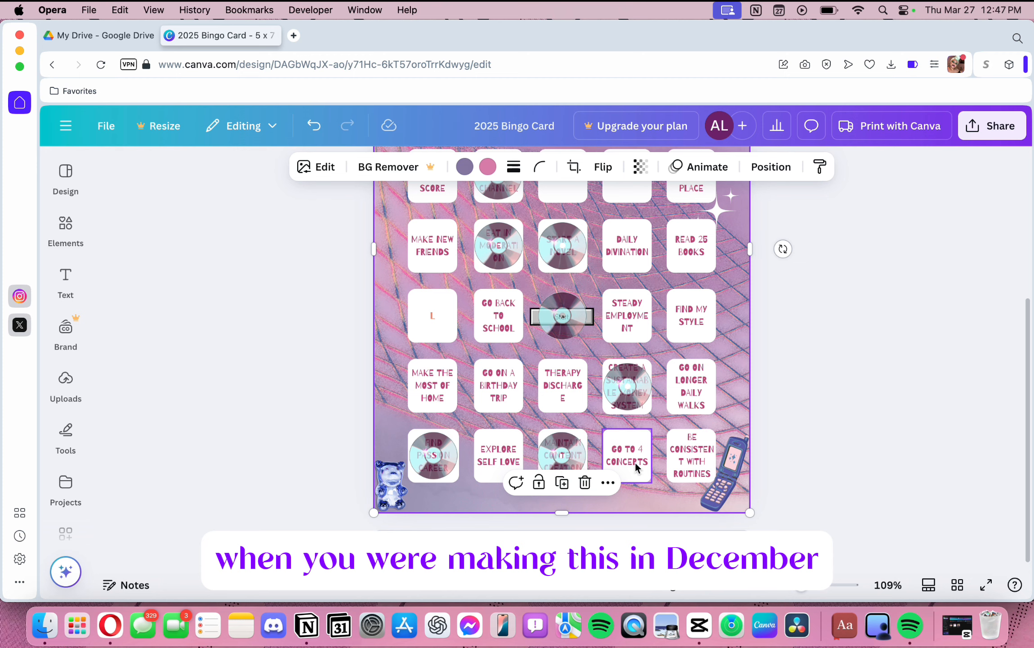
{"action": "scroll", "coordinate": [636, 467], "scroll_direction": "up", "scroll_amount": 3}
{"action": "double_click", "coordinate": [562, 263]}
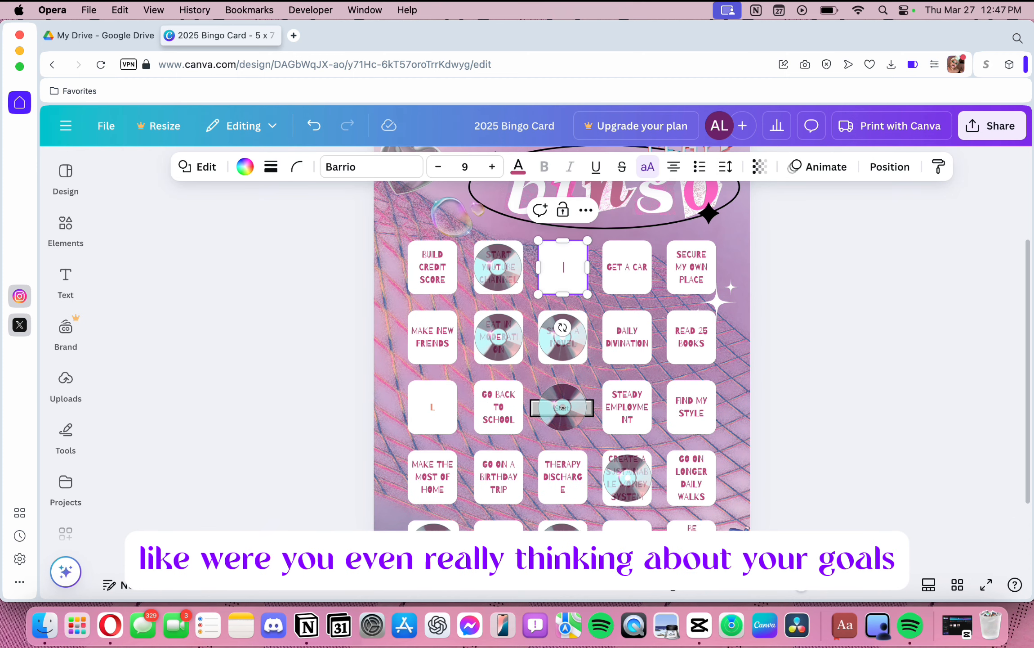
{"action": "type", "text": "WEEKLY CHECK INS"}
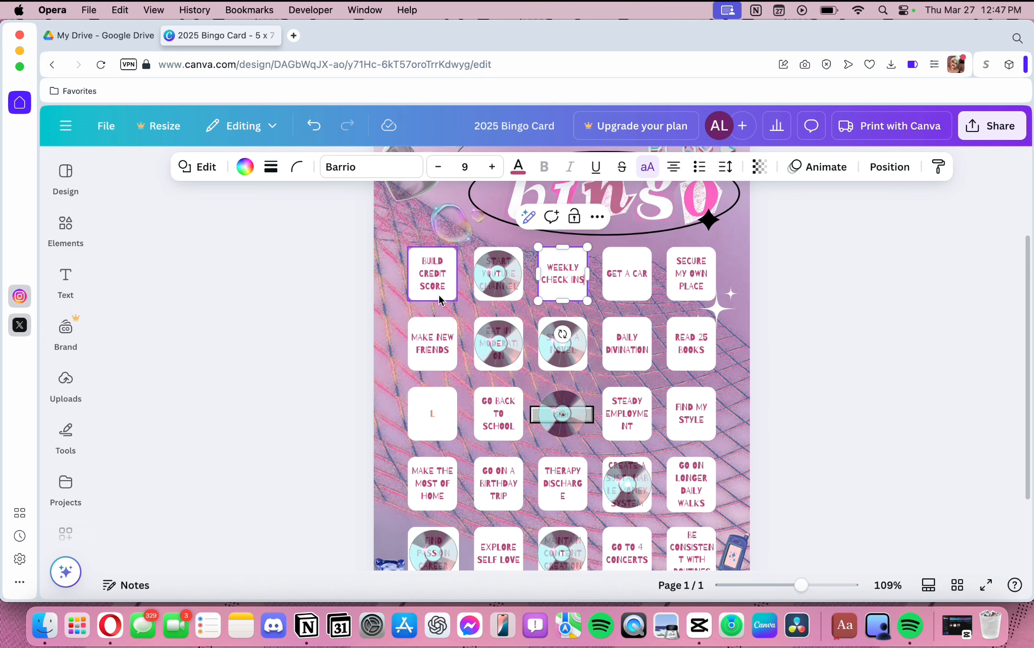
Clear the "L" from the third row's first square and match its text color to the card's magenta
{"action": "left_click", "coordinate": [434, 412]}
{"action": "left_click", "coordinate": [518, 166]}
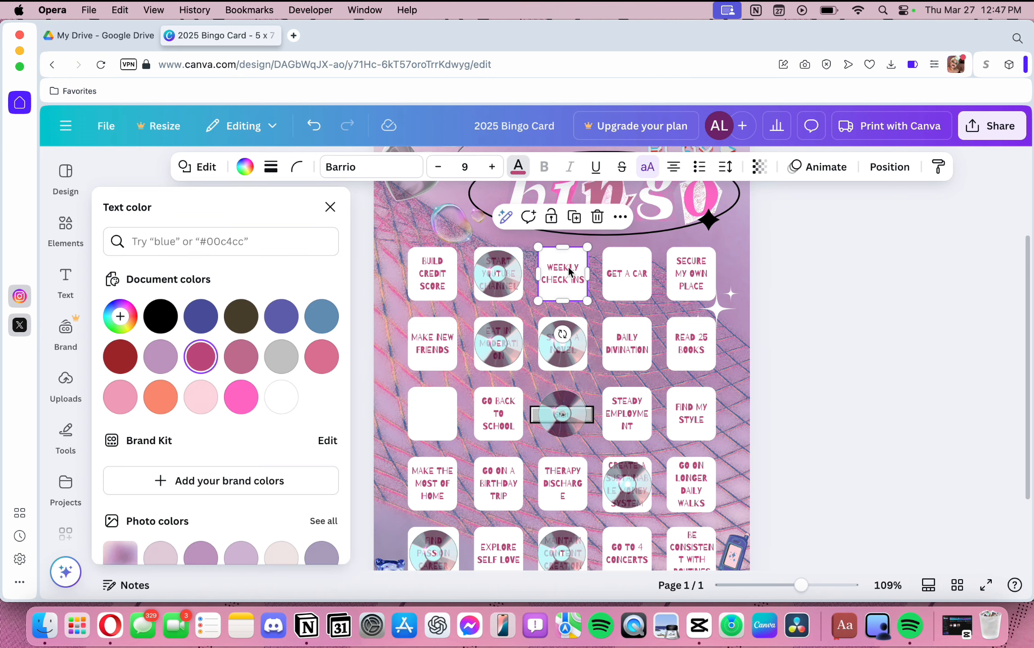
{"action": "left_click", "coordinate": [445, 409]}
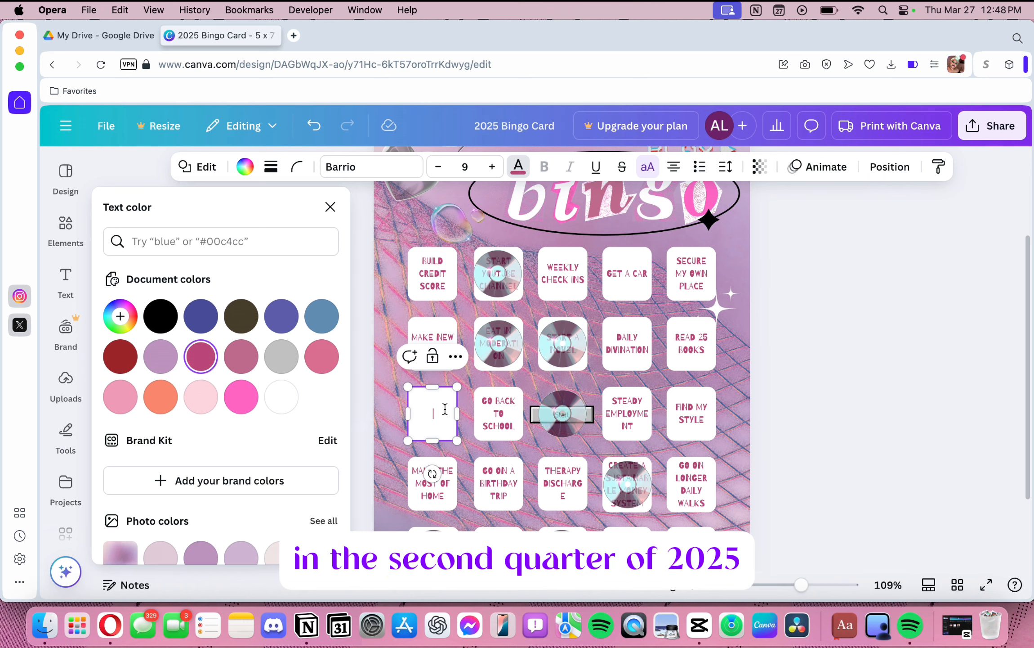
Change "BUILD CREDIT SCORE" to "700 CREDIT SCORE" and enter "DAILY YOGA" in the third row's first square
{"action": "left_click", "coordinate": [330, 207]}
{"action": "scroll", "coordinate": [768, 323], "scroll_direction": "down", "scroll_amount": 3}
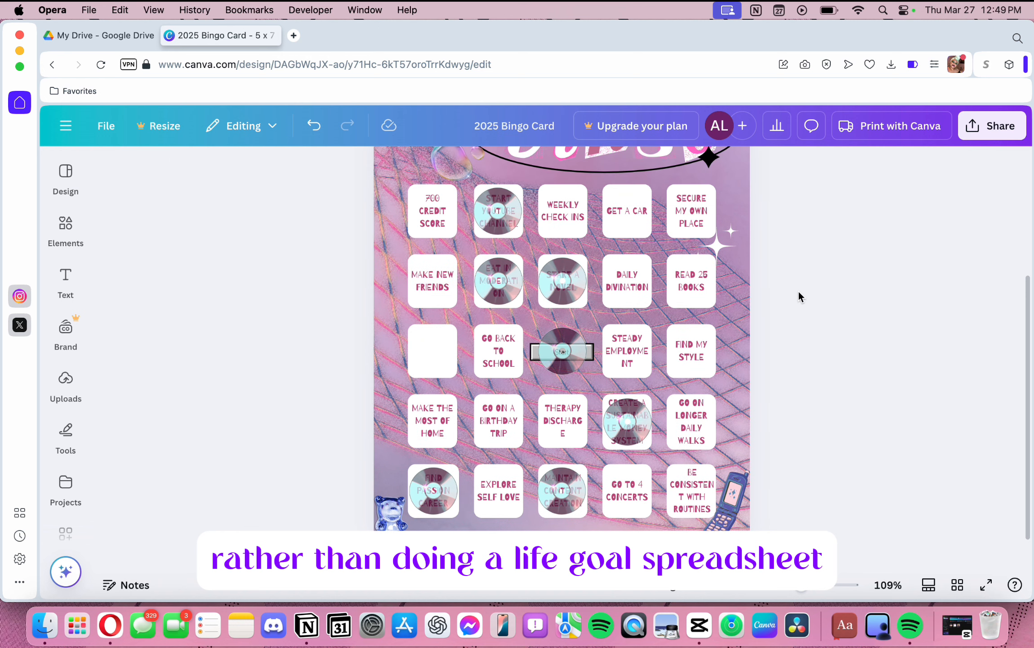
{"action": "left_click", "coordinate": [433, 346]}
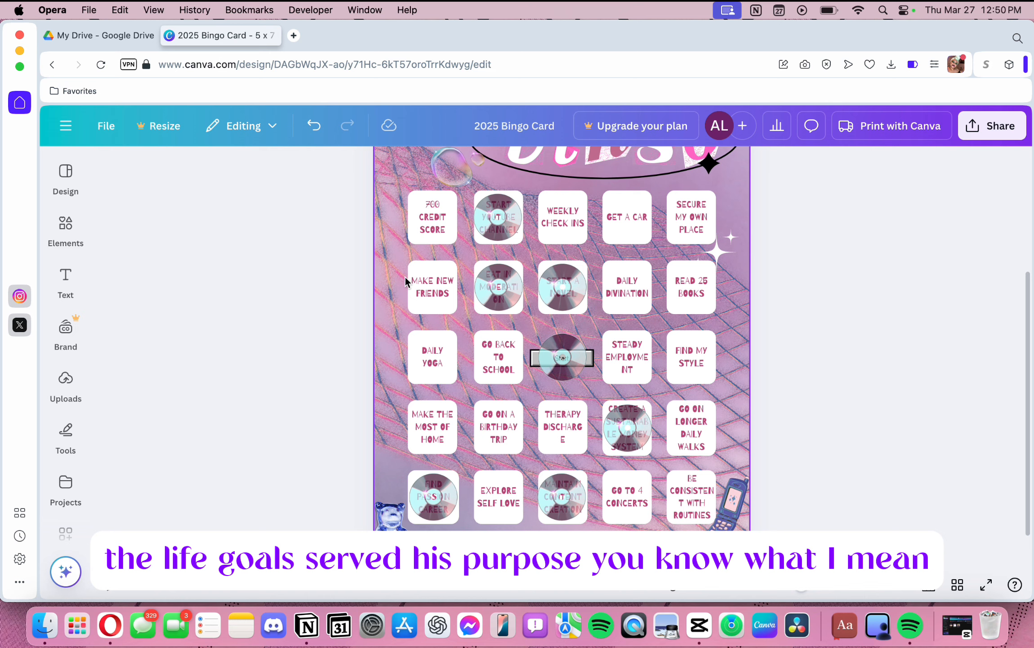
Download the 2025 Bingo Card design as a PNG file
{"action": "left_click", "coordinate": [993, 125]}
{"action": "left_click", "coordinate": [770, 416]}
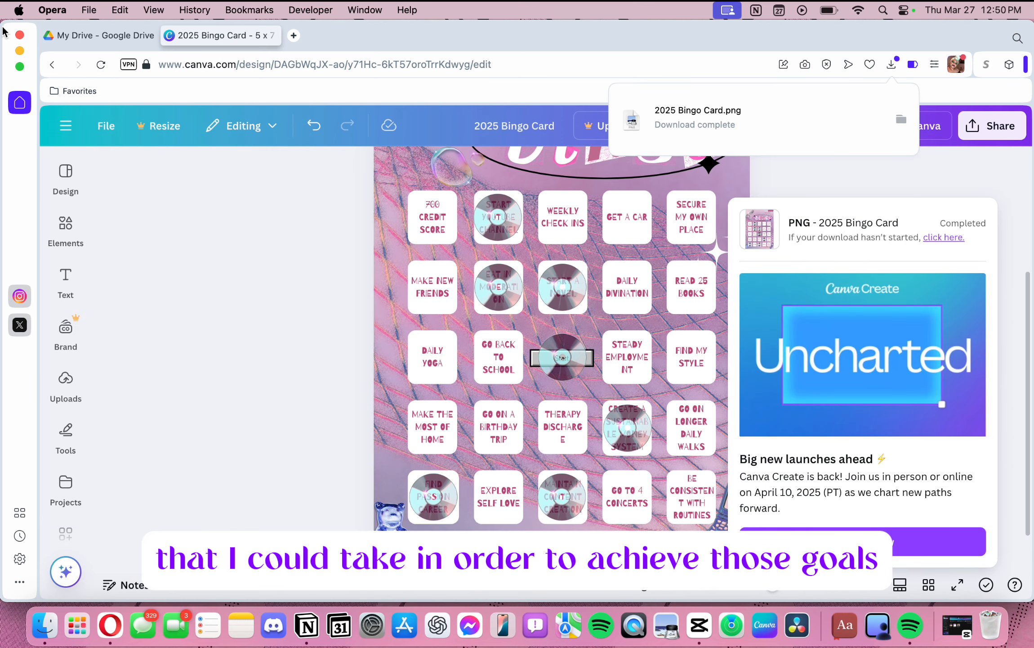
Switch to Notion and insert the downloaded 2025 Bingo Card image below the life links on the center console page
{"action": "left_click", "coordinate": [306, 626]}
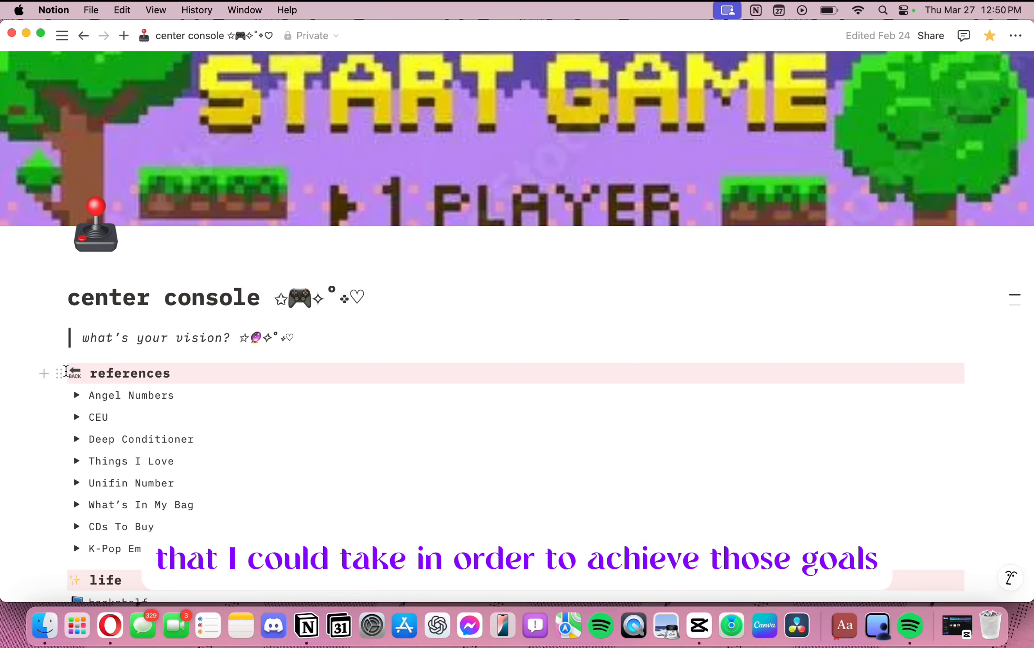
{"action": "left_click", "coordinate": [66, 372]}
{"action": "type", "text": "/"}
{"action": "key", "text": "BackSpace"}
{"action": "scroll", "coordinate": [100, 429], "scroll_direction": "down", "scroll_amount": 7}
{"action": "left_click", "coordinate": [101, 433]}
{"action": "type", "text": "/im"}
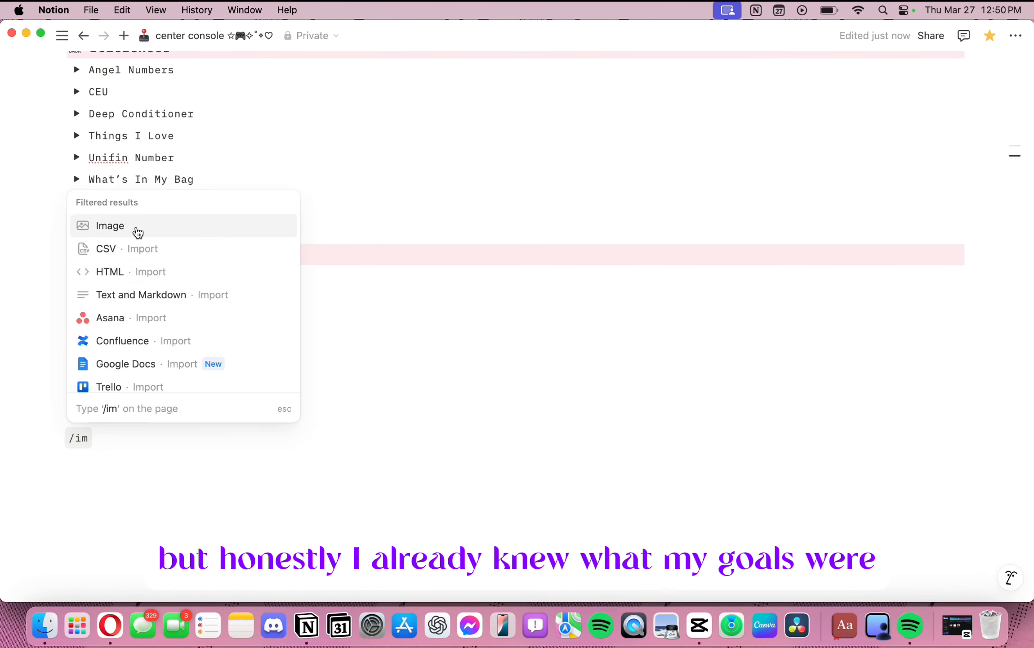
{"action": "left_click", "coordinate": [137, 231]}
{"action": "left_click", "coordinate": [432, 517]}
{"action": "left_click", "coordinate": [774, 451]}
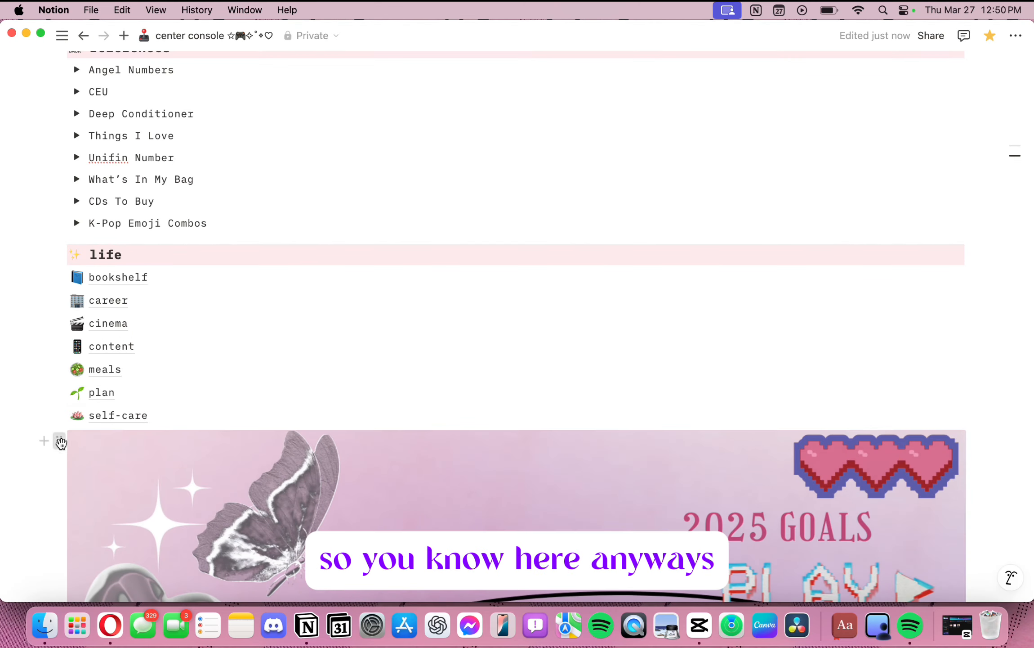
Move the bingo card image into a new right-hand column beside the references heading
{"action": "left_click_drag", "start_coordinate": [61, 444], "coordinate": [984, 258]}
{"action": "scroll", "coordinate": [983, 257], "scroll_direction": "down", "scroll_amount": 10}
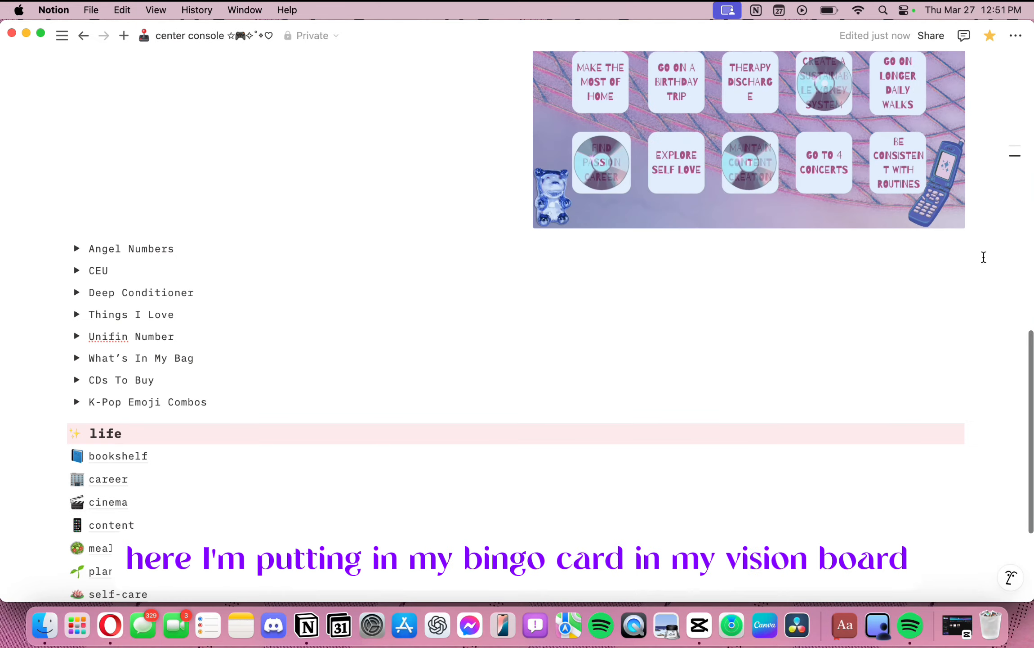
{"action": "scroll", "coordinate": [984, 257], "scroll_direction": "up", "scroll_amount": 3}
{"action": "scroll", "coordinate": [226, 338], "scroll_direction": "down", "scroll_amount": 2}
Move the reference toggles and the life heading with its page links into the column left of the bingo card
{"action": "left_click_drag", "start_coordinate": [214, 418], "coordinate": [90, 266]}
{"action": "left_click_drag", "start_coordinate": [59, 266], "coordinate": [51, 316]}
{"action": "scroll", "coordinate": [52, 316], "scroll_direction": "down", "scroll_amount": 10}
{"action": "left_click_drag", "start_coordinate": [58, 254], "coordinate": [63, 150]}
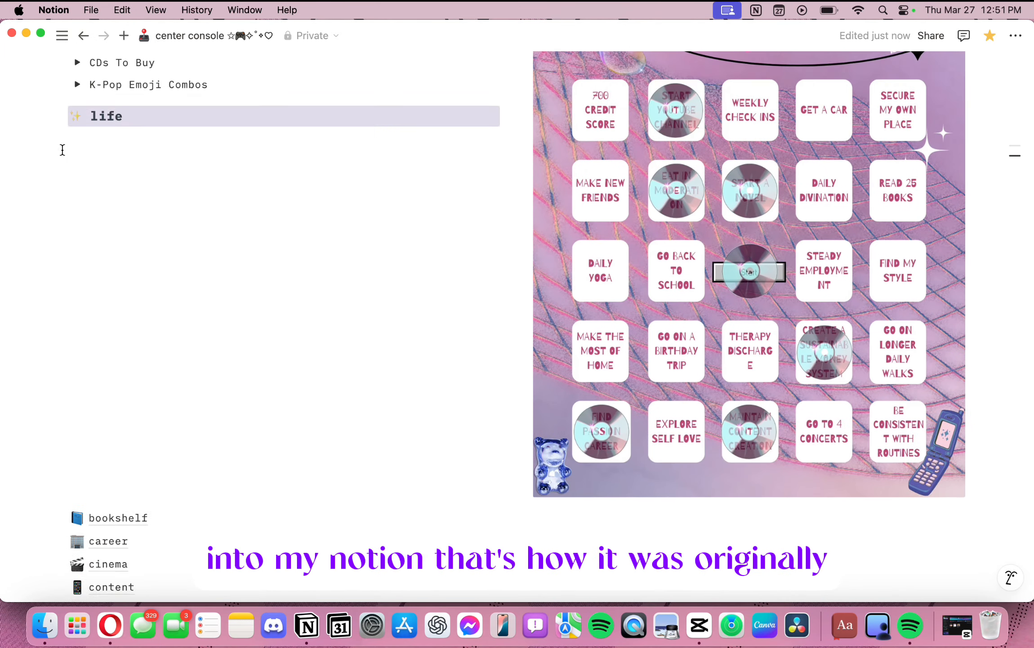
{"action": "scroll", "coordinate": [63, 150], "scroll_direction": "down", "scroll_amount": 5}
{"action": "left_click_drag", "start_coordinate": [185, 445], "coordinate": [135, 272]}
{"action": "left_click_drag", "start_coordinate": [44, 277], "coordinate": [73, 268]}
Insert an image block below the self-care link and upload the vision board collage from the Personal folder
{"action": "left_click", "coordinate": [287, 354]}
{"action": "scroll", "coordinate": [324, 282], "scroll_direction": "up", "scroll_amount": 9}
{"action": "scroll", "coordinate": [323, 282], "scroll_direction": "down", "scroll_amount": 10}
{"action": "left_click", "coordinate": [204, 245]}
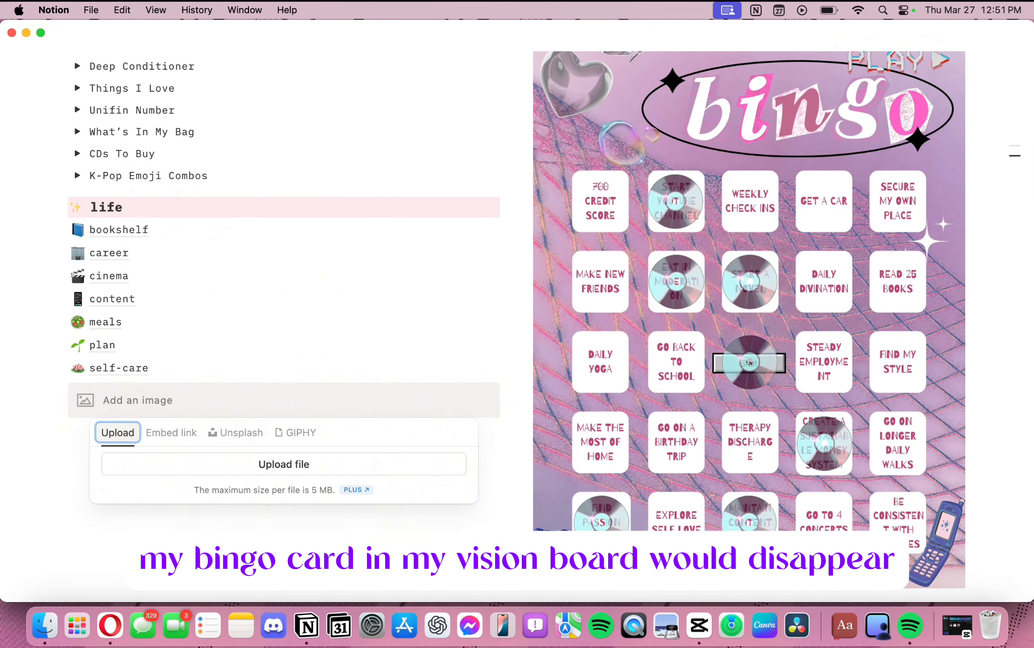
{"action": "left_click", "coordinate": [284, 463]}
{"action": "left_click", "coordinate": [399, 255]}
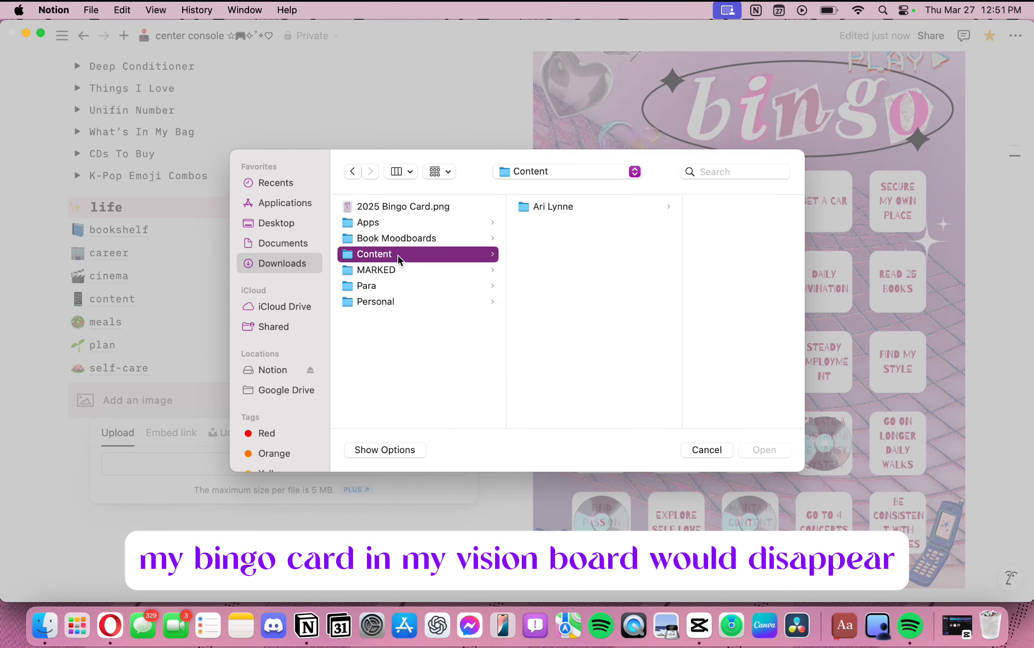
{"action": "left_click", "coordinate": [375, 302]}
{"action": "left_click", "coordinate": [563, 259]}
{"action": "left_click", "coordinate": [765, 449]}
{"action": "scroll", "coordinate": [348, 399], "scroll_direction": "down", "scroll_amount": 4}
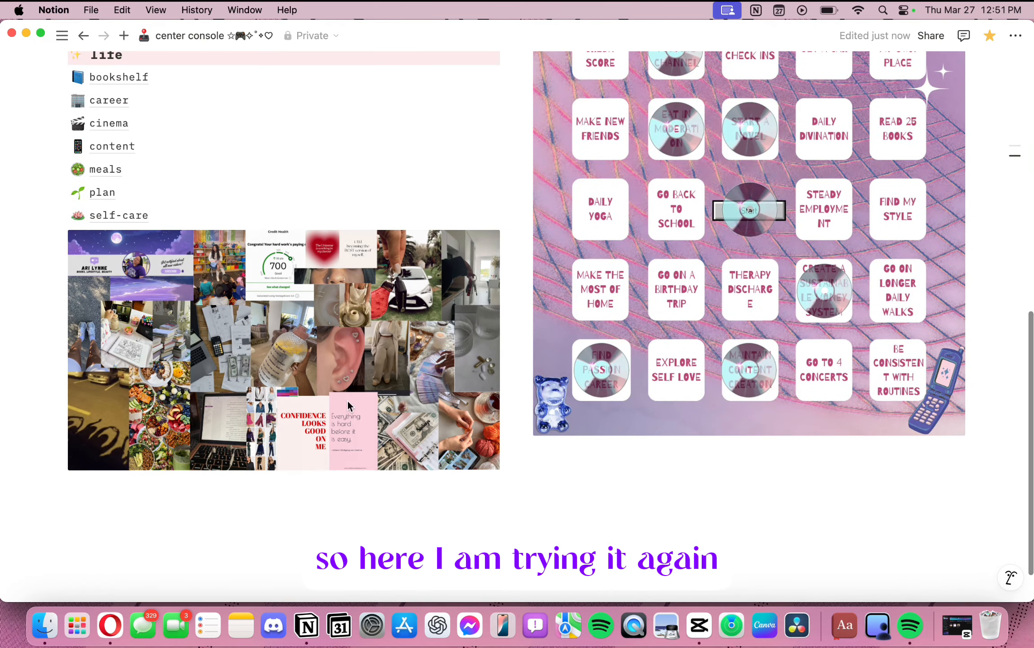
Move the vision board image to the start of the left column, above the references heading
{"action": "left_click_drag", "start_coordinate": [51, 241], "coordinate": [51, 254]}
{"action": "scroll", "coordinate": [1019, 337], "scroll_direction": "down", "scroll_amount": 10}
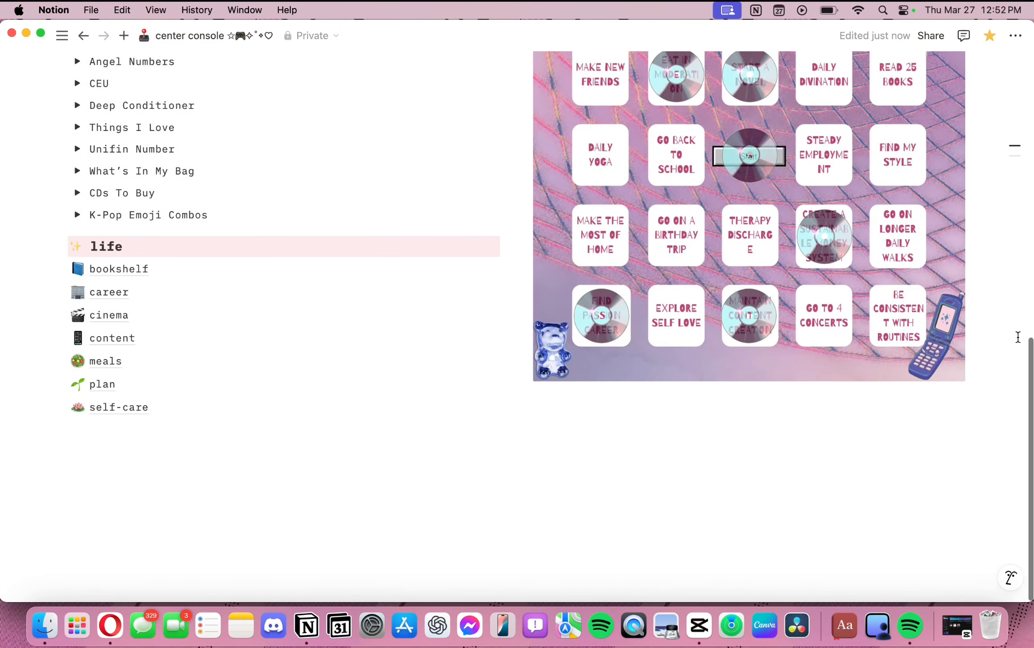
{"action": "scroll", "coordinate": [240, 171], "scroll_direction": "up", "scroll_amount": 15}
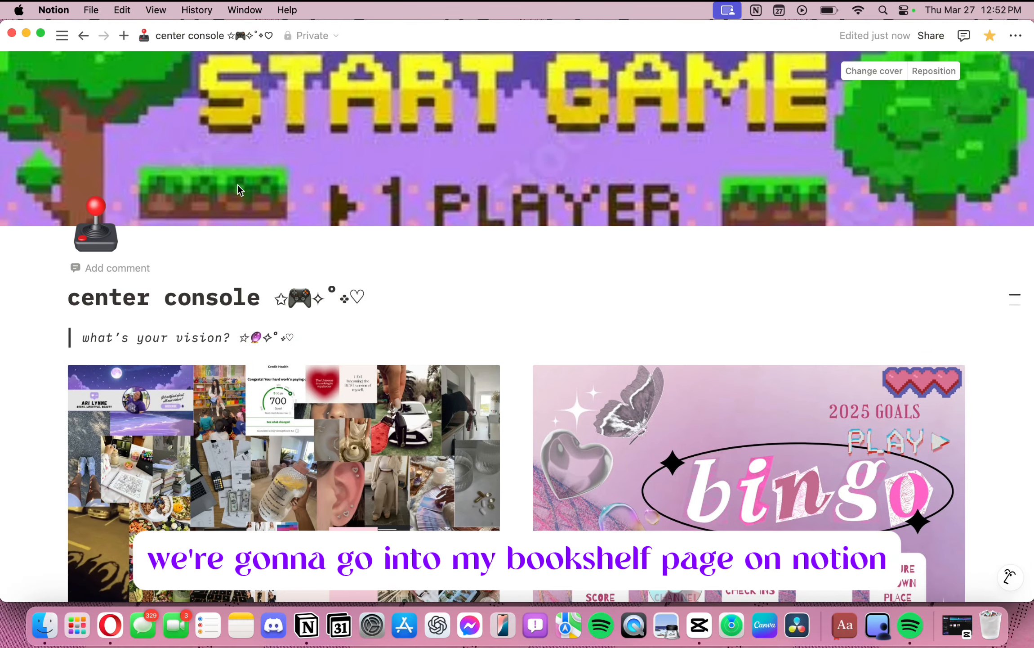
Open the bookshelf page from the life section
{"action": "scroll", "coordinate": [238, 185], "scroll_direction": "down", "scroll_amount": 10}
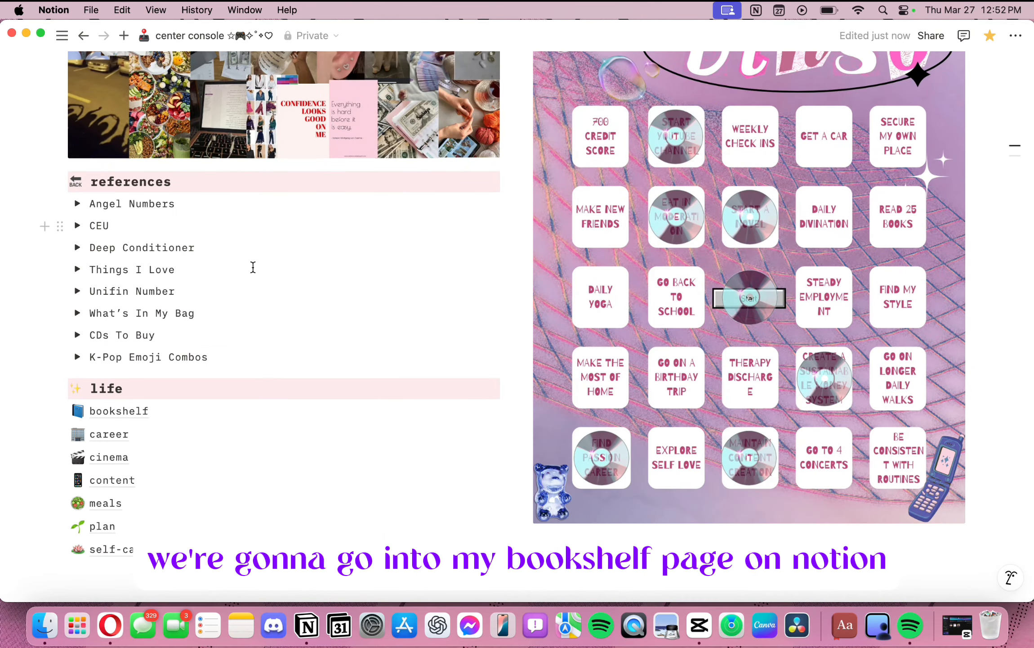
{"action": "scroll", "coordinate": [194, 268], "scroll_direction": "down", "scroll_amount": 3}
{"action": "left_click", "coordinate": [132, 269]}
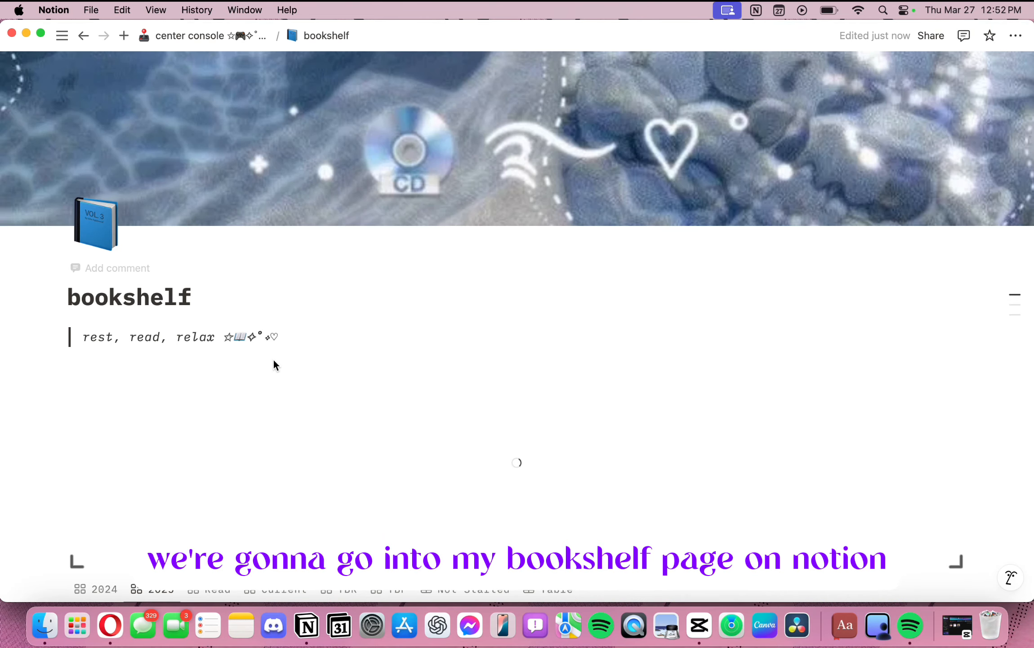
Add a row to the series tracker and link a new book page named "Fourth Wing" under Book Names
{"action": "scroll", "coordinate": [273, 362], "scroll_direction": "down", "scroll_amount": 10}
{"action": "scroll", "coordinate": [276, 387], "scroll_direction": "up", "scroll_amount": 5}
{"action": "scroll", "coordinate": [276, 396], "scroll_direction": "up", "scroll_amount": 2}
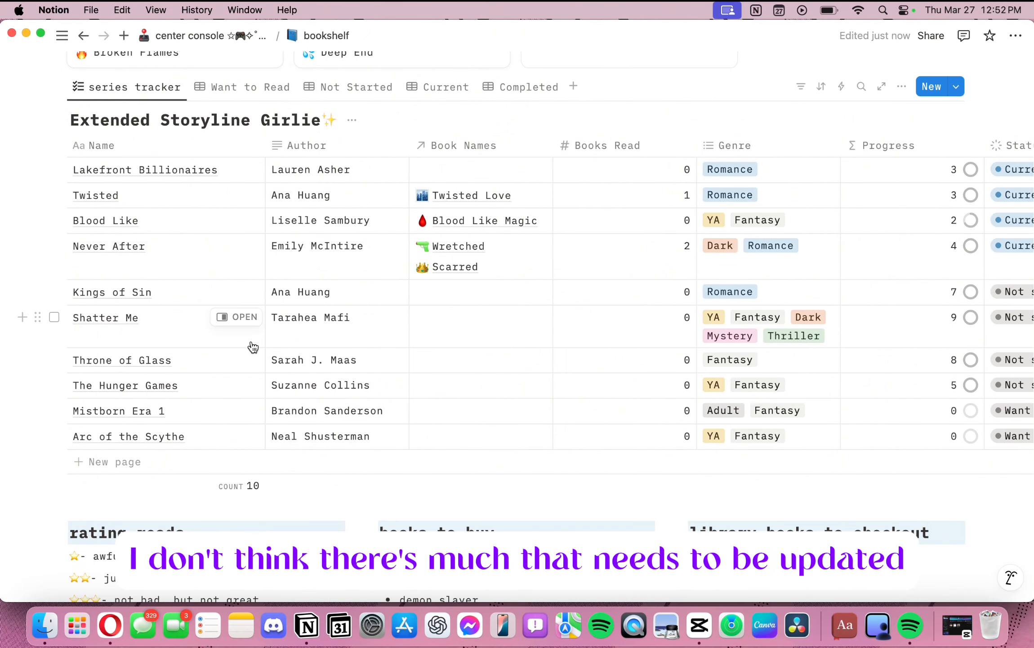
{"action": "left_click", "coordinate": [176, 468]}
{"action": "left_click", "coordinate": [428, 461]}
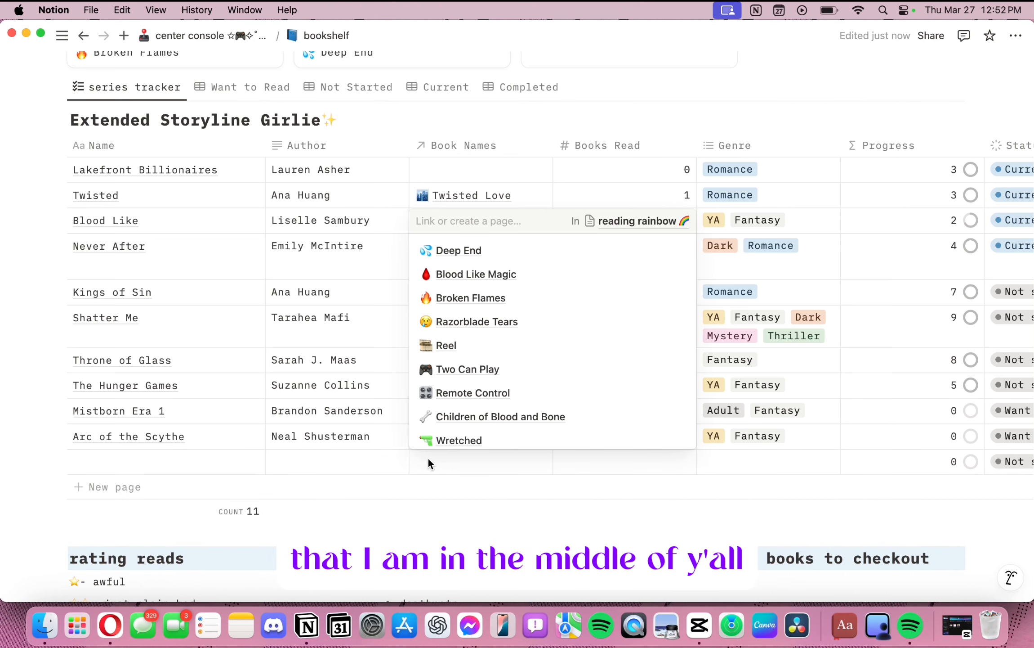
{"action": "type", "text": "Fourth Wing"}
{"action": "left_click", "coordinate": [491, 429]}
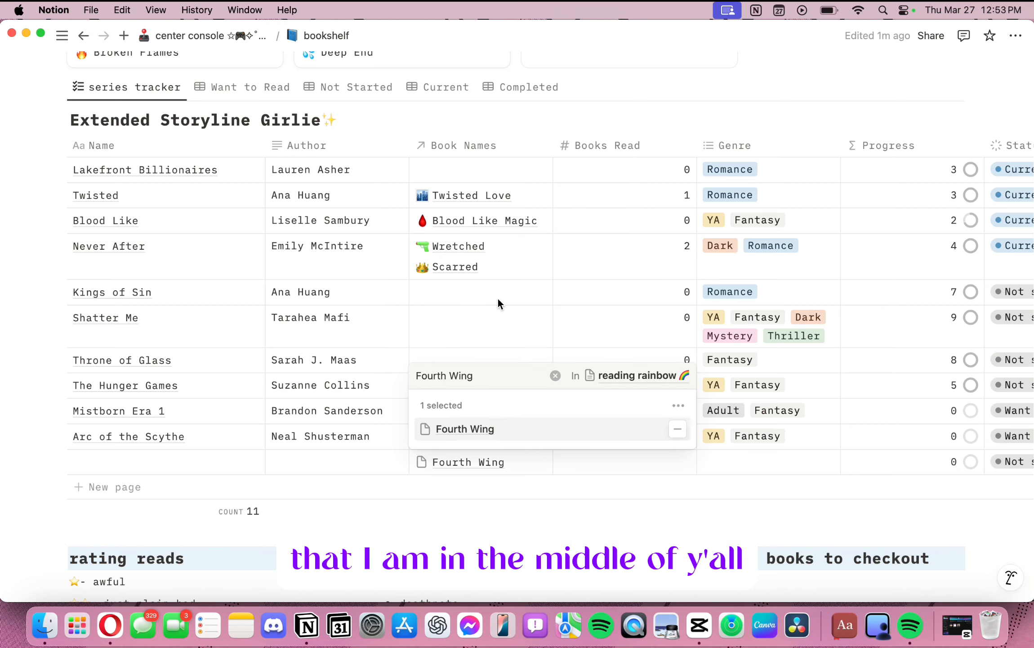
{"action": "key", "text": "Escape"}
Create and link the book pages "Iron Flame" and "Onyx Storm" in the same row as Fourth Wing
{"action": "key", "text": "Return"}
{"action": "type", "text": "Iron Flame"}
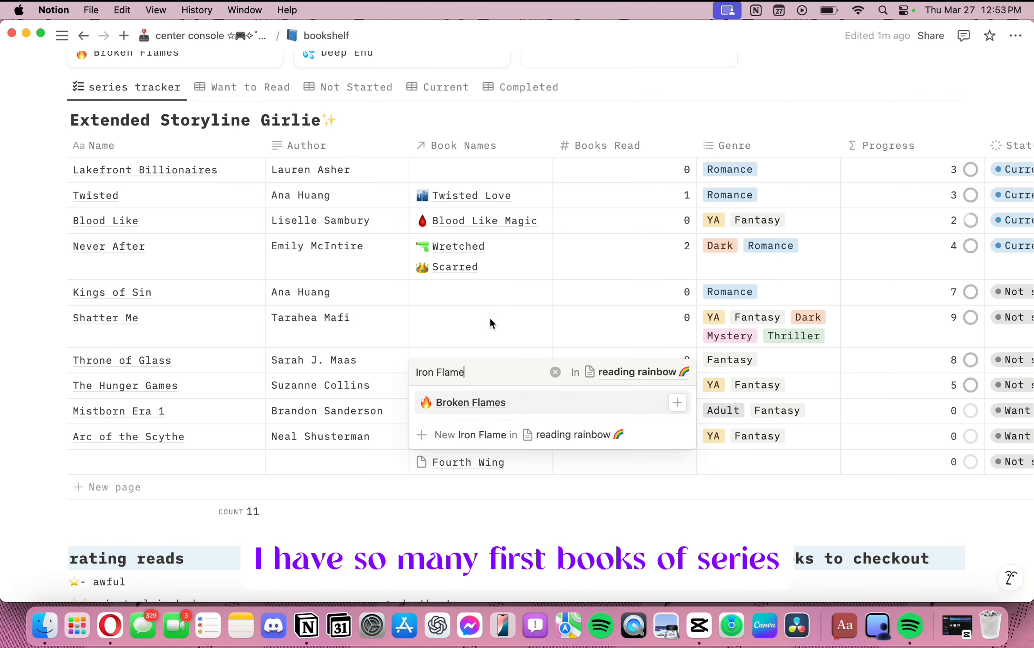
{"action": "left_click", "coordinate": [476, 435]}
{"action": "left_click", "coordinate": [555, 296]}
{"action": "type", "text": "Onyx Stor"}
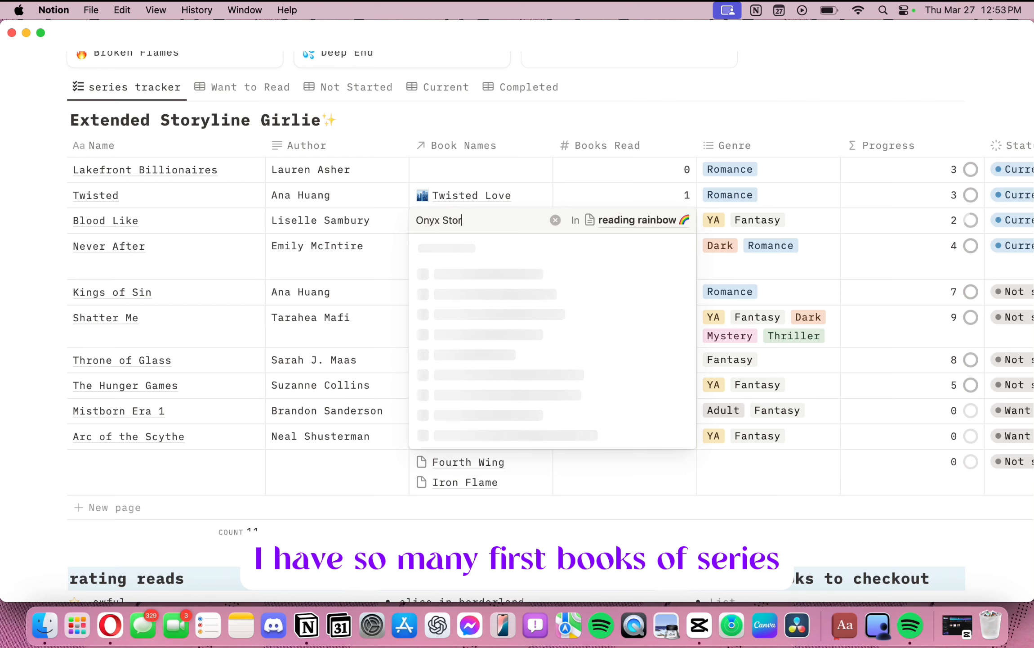
{"action": "type", "text": "m"}
{"action": "left_click", "coordinate": [535, 443]}
{"action": "left_click", "coordinate": [527, 249]}
Add a series tracker row named "Elemental Arrangement" with the author M K Ahern
{"action": "scroll", "coordinate": [474, 307], "scroll_direction": "down", "scroll_amount": 4}
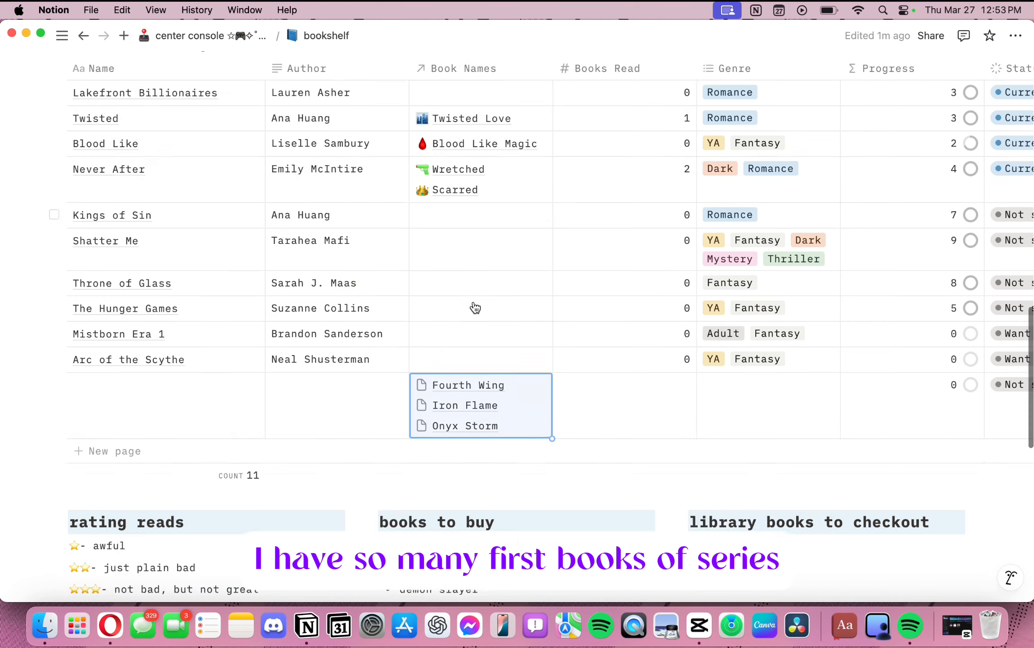
{"action": "left_click", "coordinate": [502, 361]}
{"action": "left_click", "coordinate": [487, 363]}
{"action": "left_click", "coordinate": [166, 367]}
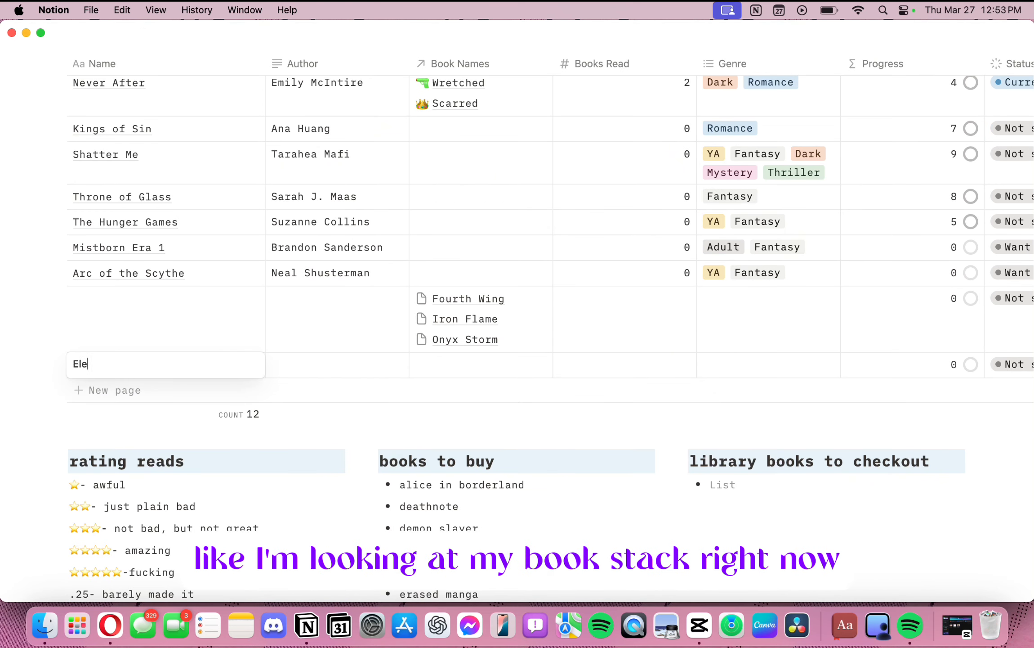
{"action": "type", "text": "Elemental Arrangement"}
{"action": "key", "text": "Tab"}
{"action": "type", "text": "M K Ahern"}
{"action": "key", "text": "Tab"}
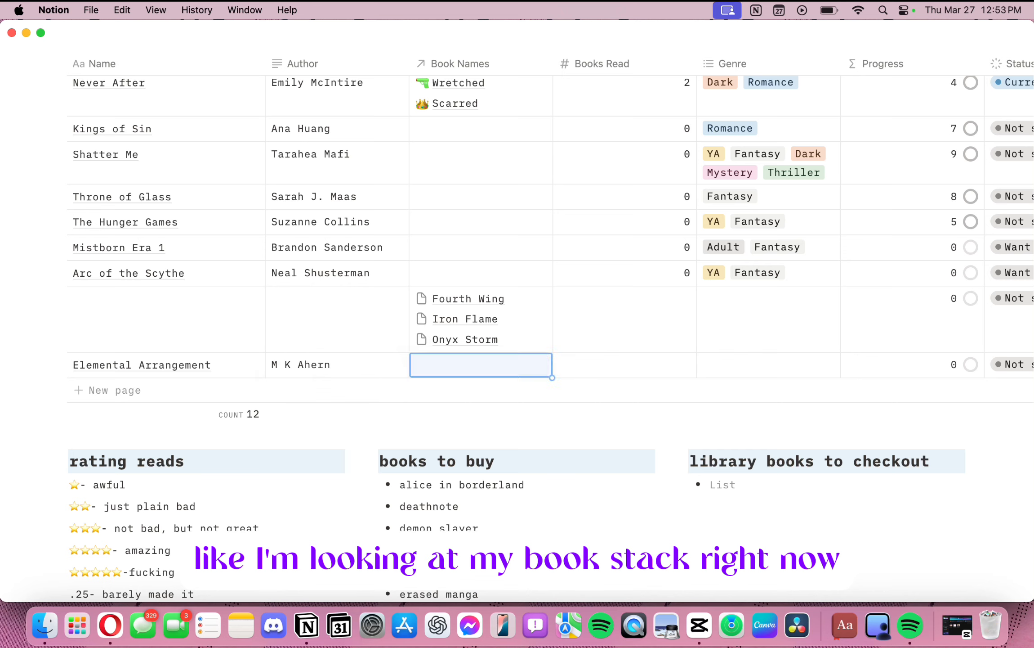
Link "Broken Flames" and a new "Warring Tides" page to Elemental Arrangement, and add a blank row below it
{"action": "type", "text": "Bro"}
{"action": "key", "text": "Return"}
{"action": "type", "text": "Warring Tides"}
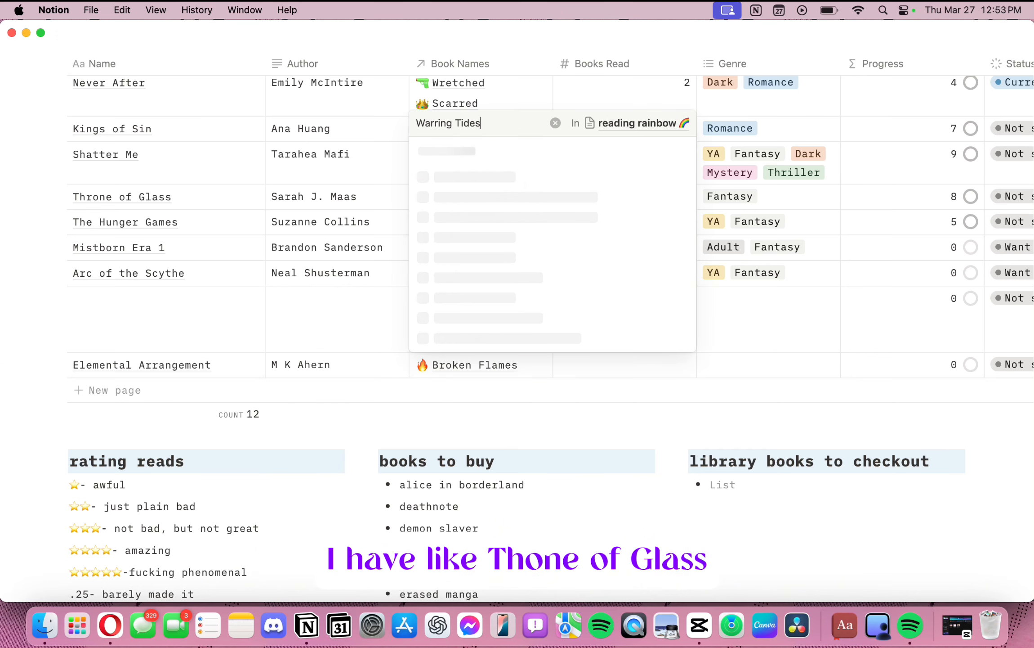
{"action": "key", "text": "Return"}
{"action": "key", "text": "Escape"}
{"action": "left_click", "coordinate": [178, 407]}
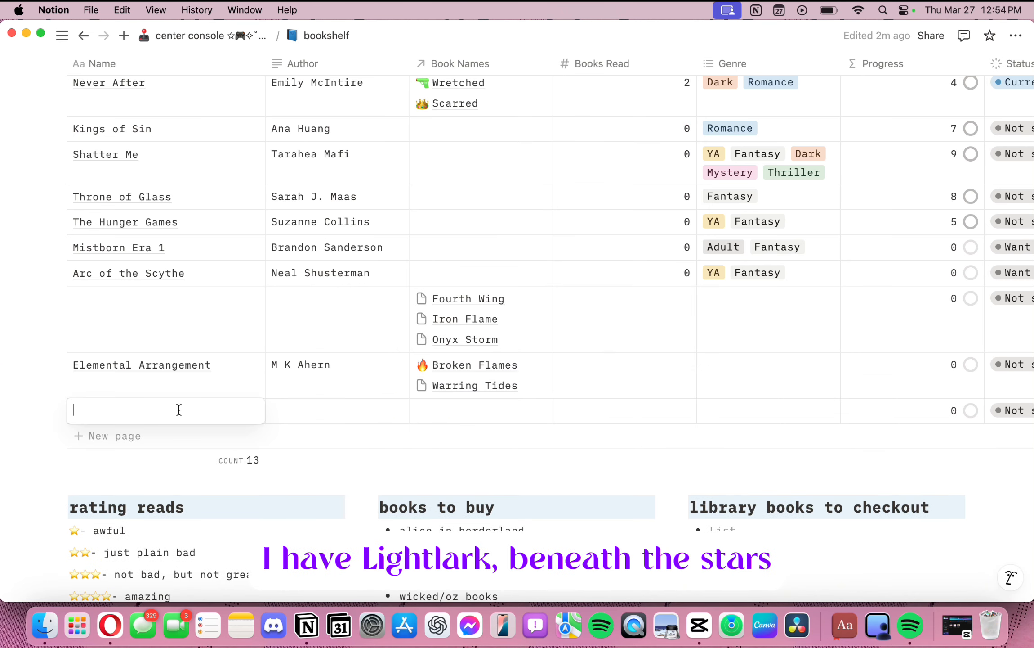
Create and link a new page named "Love Unwritten" under Book Names in the Lakefront Billionaires row
{"action": "scroll", "coordinate": [402, 331], "scroll_direction": "up", "scroll_amount": 5}
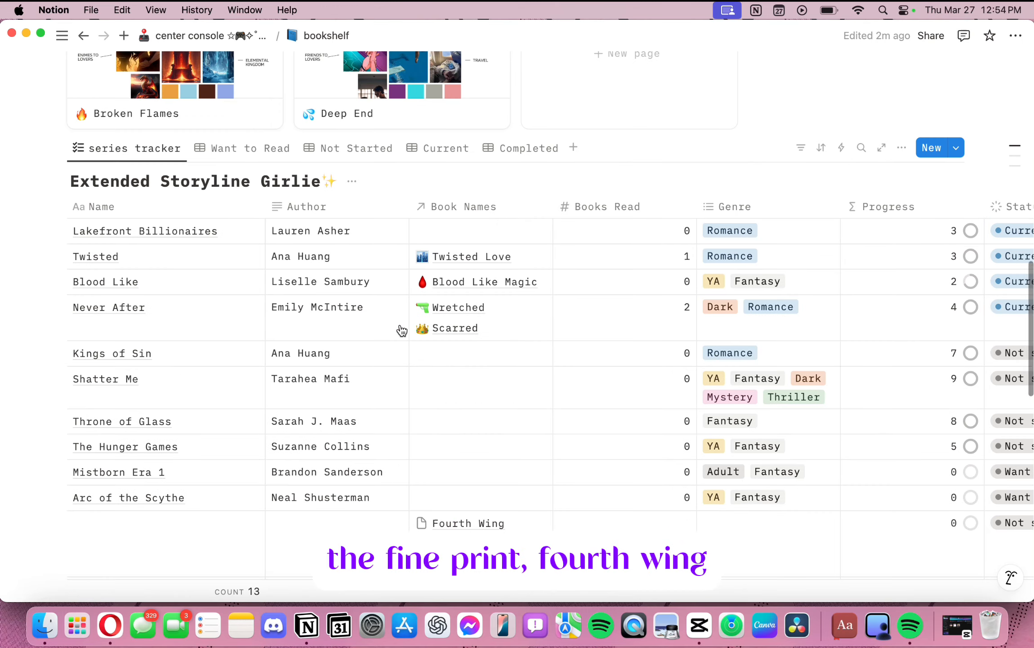
{"action": "left_click", "coordinate": [480, 230]}
{"action": "type", "text": "Love Unr"}
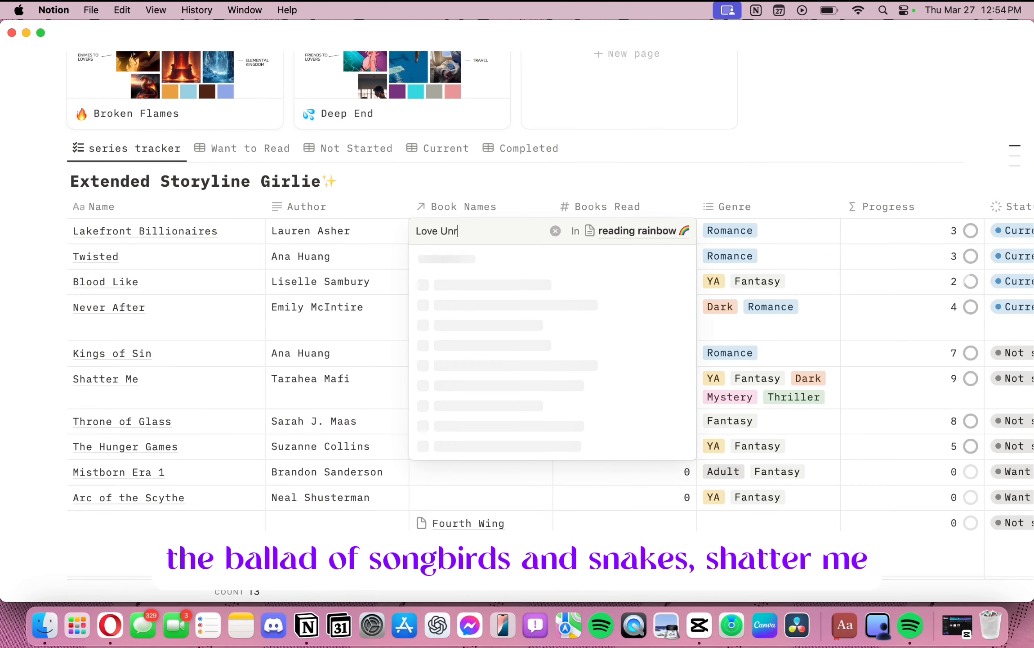
{"action": "type", "text": "ritten"}
{"action": "left_click", "coordinate": [450, 292]}
{"action": "left_click", "coordinate": [534, 232]}
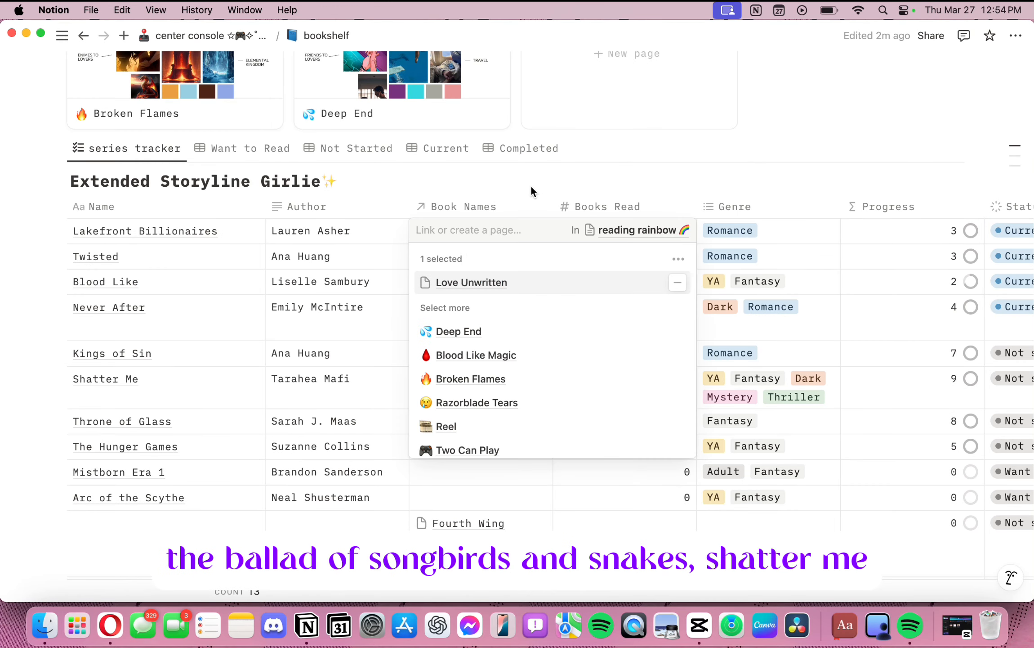
{"action": "type", "text": "Love Redesigned"}
{"action": "key", "text": "Return"}
{"action": "left_click", "coordinate": [599, 172]}
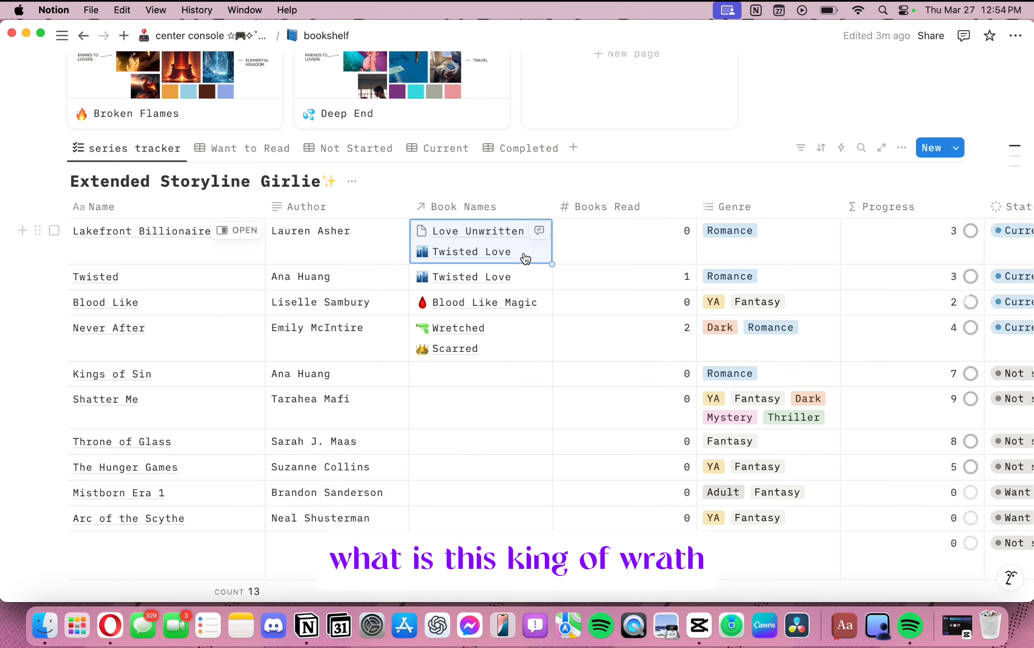
{"action": "left_click", "coordinate": [526, 257]}
{"action": "left_click", "coordinate": [679, 308]}
Create and link the new book pages "Love Redesigned" to Lakefront Billionaires and "King of Wrath" to Kings of Sin
{"action": "type", "text": "Love Redesigned"}
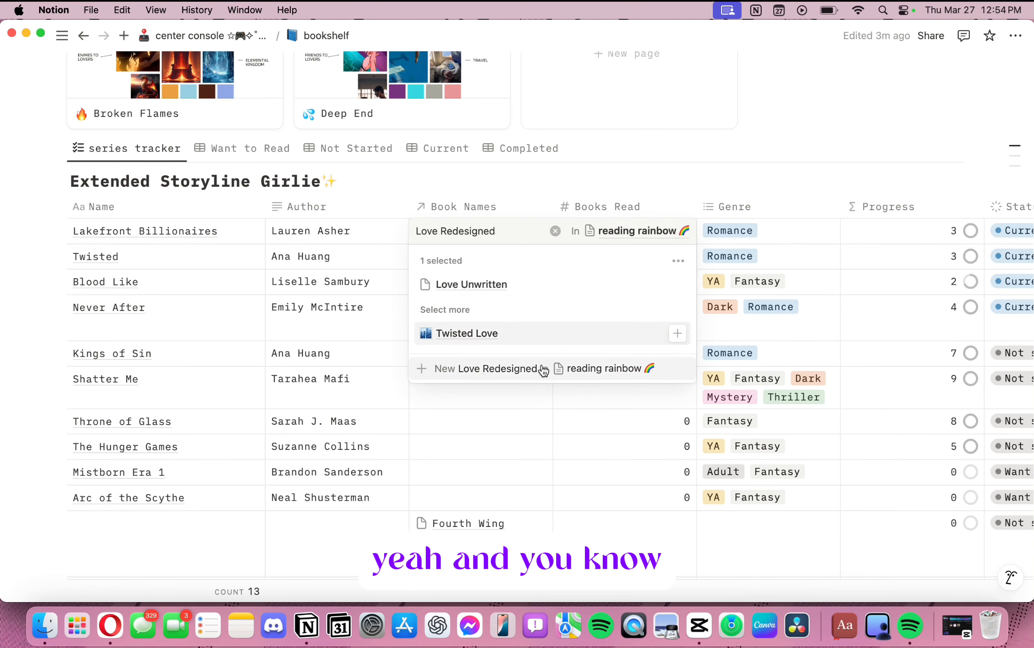
{"action": "left_click", "coordinate": [543, 369]}
{"action": "left_click", "coordinate": [452, 384]}
{"action": "type", "text": "Ki"}
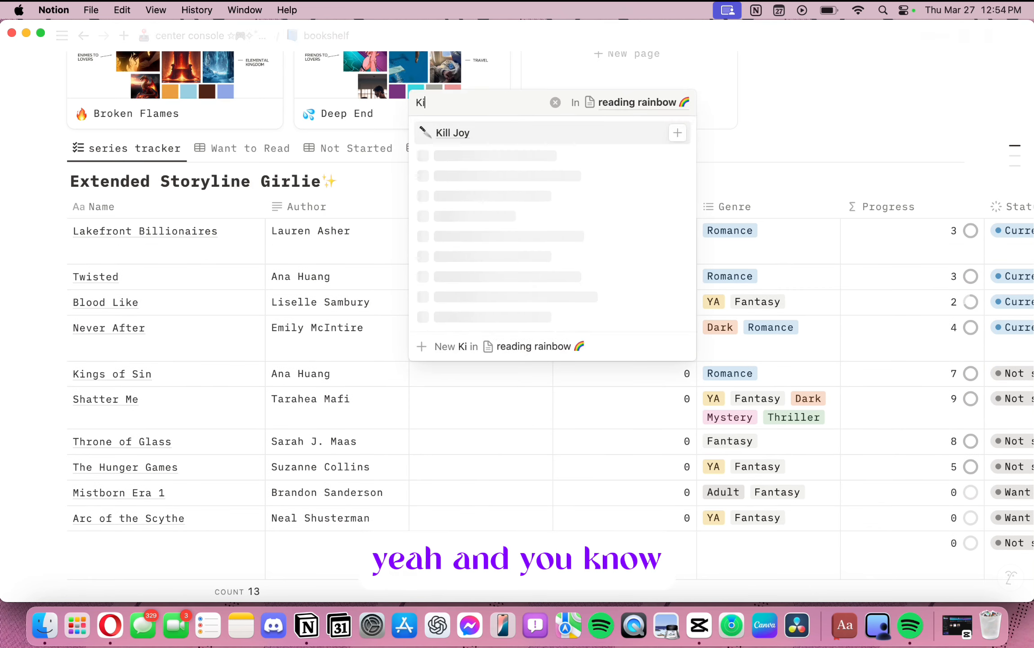
{"action": "type", "text": "ng of Wrath"}
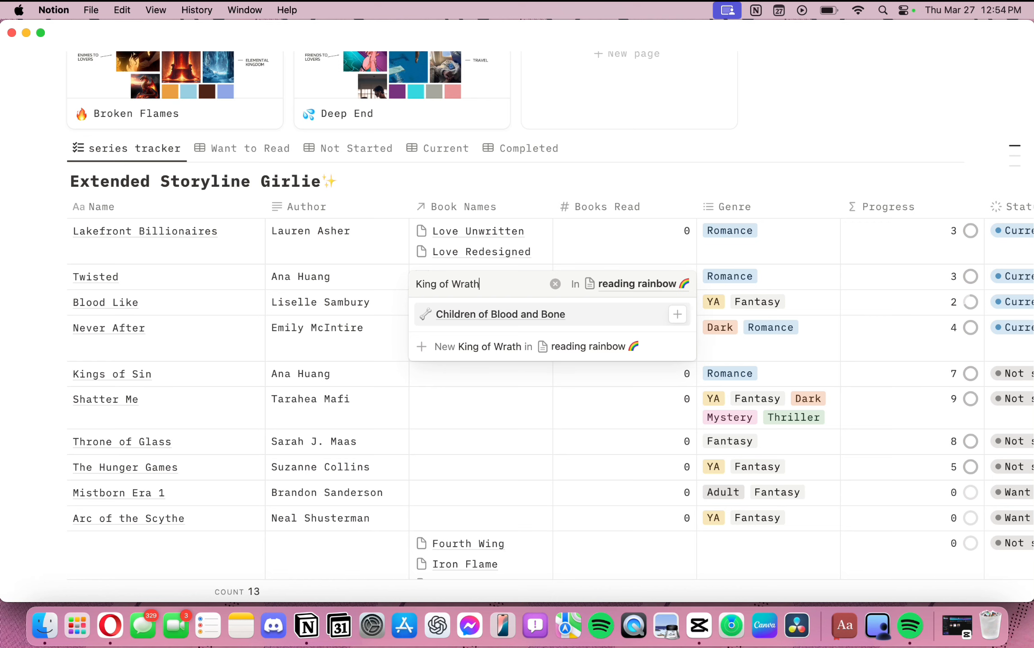
{"action": "left_click", "coordinate": [480, 349]}
{"action": "left_click", "coordinate": [744, 150]}
Create and link new book pages "Shatter Me" and "Throne of Glass" under Book Names in the series rows of the same names
{"action": "scroll", "coordinate": [568, 331], "scroll_direction": "down", "scroll_amount": 3}
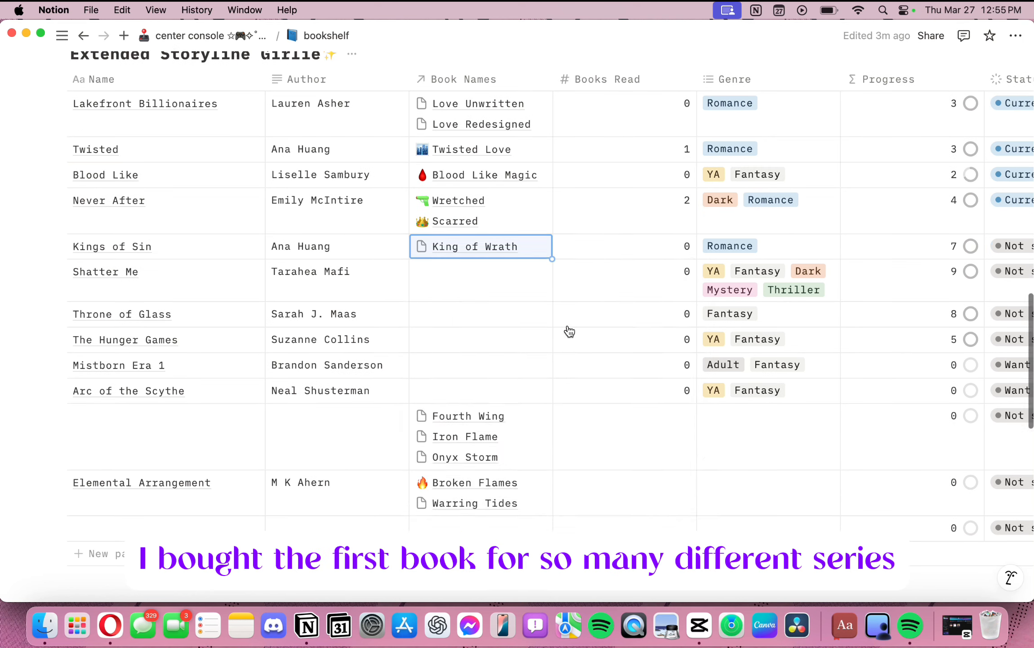
{"action": "left_click", "coordinate": [482, 278]}
{"action": "type", "text": "Shatter Me"}
{"action": "key", "text": "Return"}
{"action": "key", "text": "Escape"}
{"action": "left_click", "coordinate": [502, 317]}
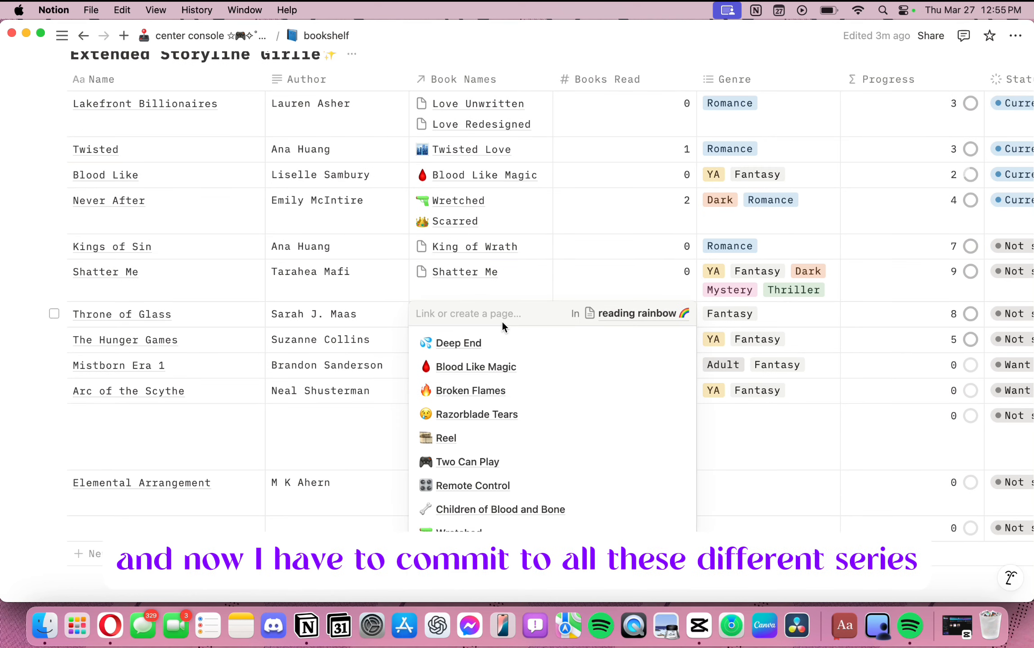
{"action": "type", "text": "Throne of Glass"}
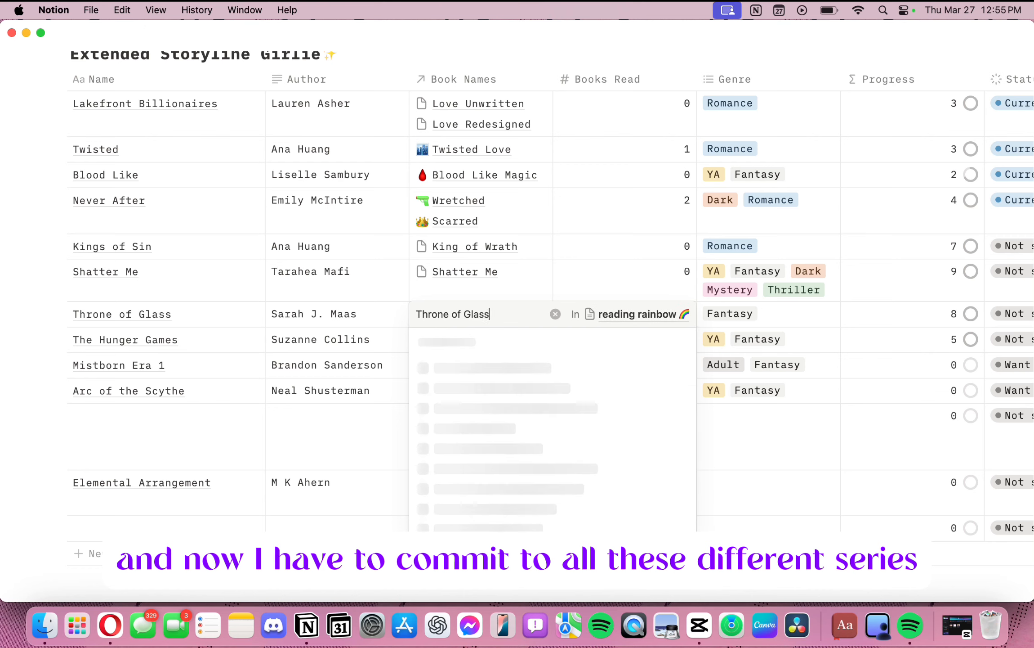
{"action": "key", "text": "Return"}
{"action": "key", "text": "Escape"}
{"action": "left_click", "coordinate": [495, 342]}
{"action": "type", "text": "Songb"}
{"action": "key", "text": "BackSpace"}
{"action": "key", "text": "BackSpace"}
{"action": "key", "text": "BackSpace"}
{"action": "key", "text": "BackSpace"}
{"action": "key", "text": "BackSpace"}
{"action": "type", "text": "The Ballad of Song"}
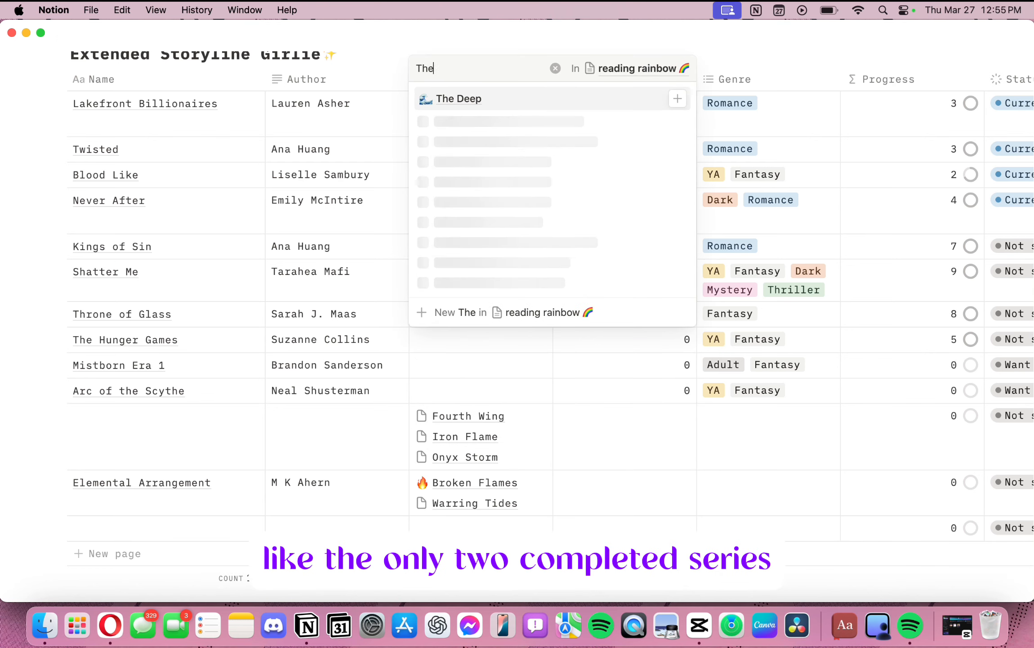
{"action": "left_click", "coordinate": [515, 396]}
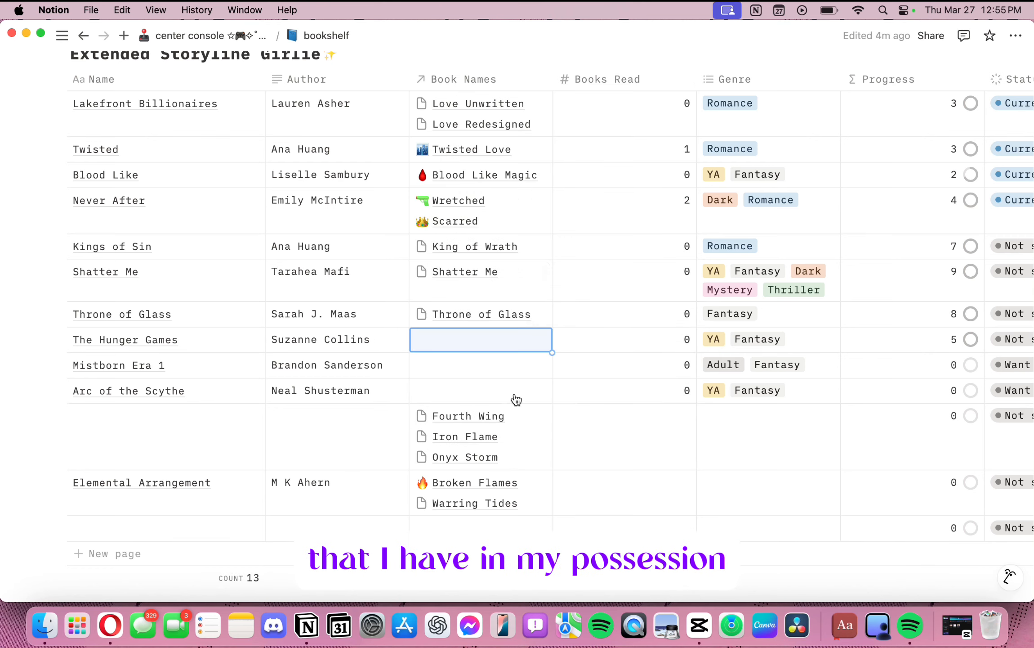
Create and link a new page named "The Ballad of Songbirds and Snakes" under Book Names in The Hunger Games row
{"action": "left_click", "coordinate": [487, 340]}
{"action": "type", "text": "The Ballad of "}
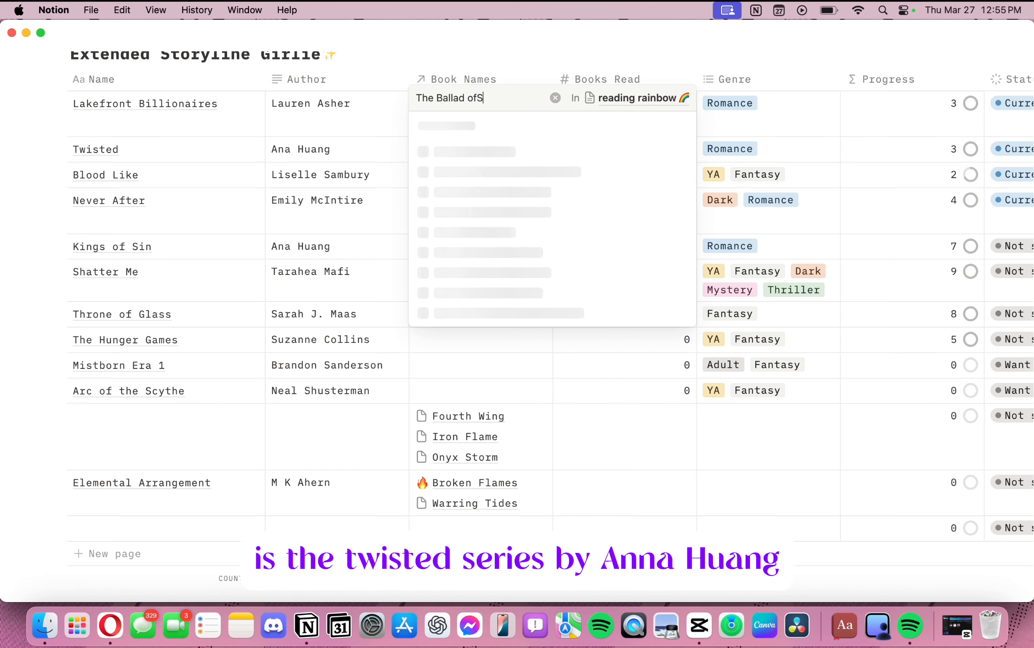
{"action": "type", "text": "Songbirds and Snakes"}
{"action": "left_click", "coordinate": [506, 313]}
{"action": "left_click", "coordinate": [510, 418]}
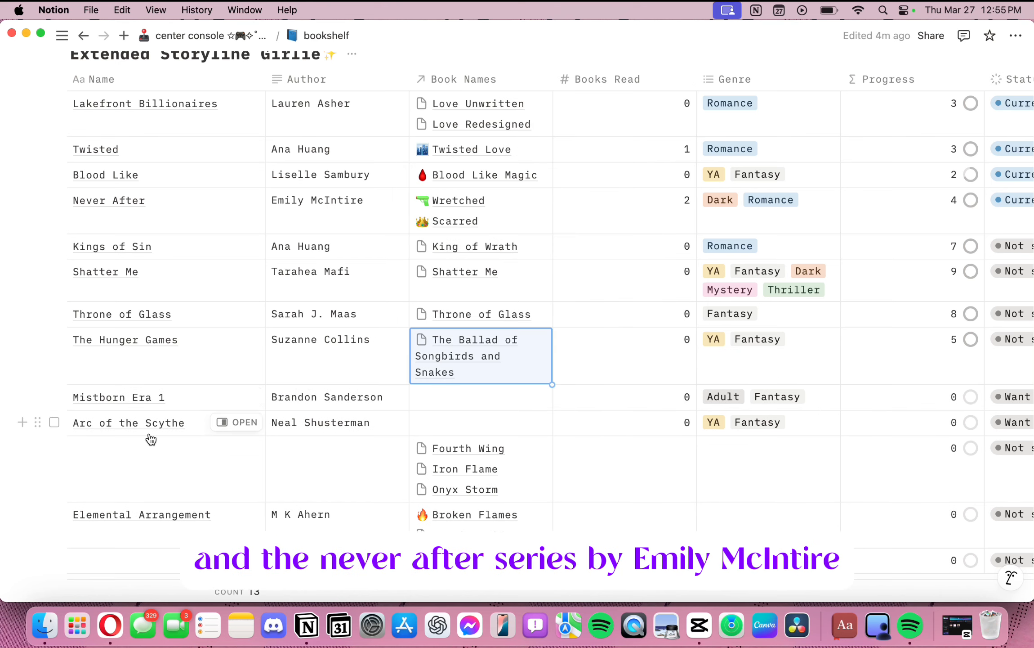
Delete the Mistborn Era 1 and Arc of the Scythe rows from the series tracker
{"action": "left_click", "coordinate": [54, 397]}
{"action": "left_click", "coordinate": [54, 422]}
{"action": "left_click", "coordinate": [619, 65]}
Enter the author Rebecca Yarros and the series name "Fourth Wing" in the unnamed row containing Fourth Wing, Iron Flame and Onyx Storm
{"action": "scroll", "coordinate": [689, 264], "scroll_direction": "down", "scroll_amount": 2}
{"action": "scroll", "coordinate": [689, 266], "scroll_direction": "up", "scroll_amount": 3}
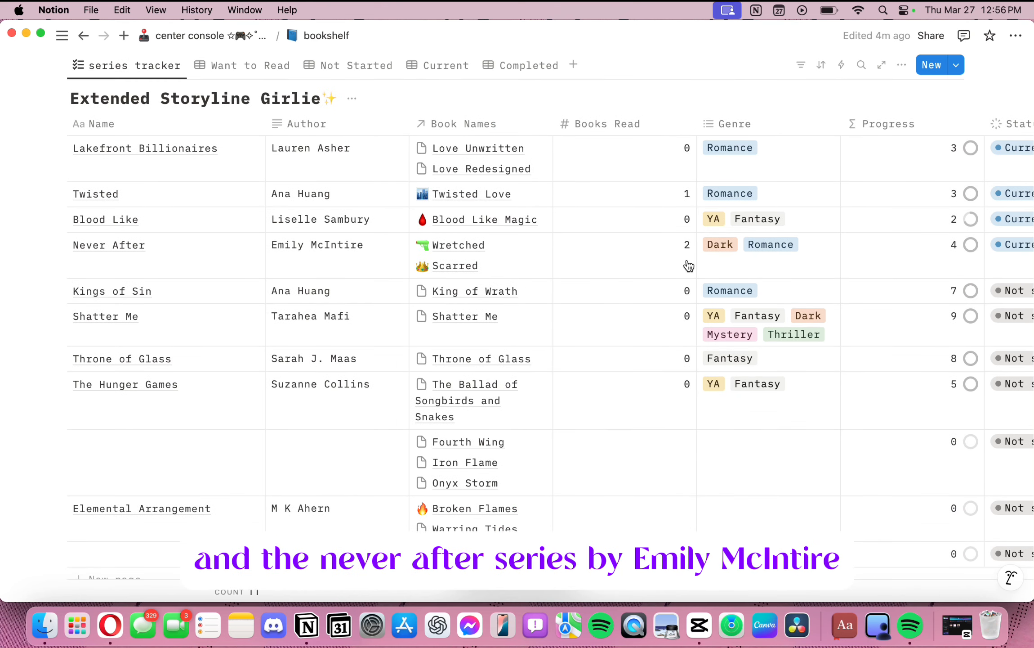
{"action": "scroll", "coordinate": [778, 365], "scroll_direction": "right", "scroll_amount": 3}
{"action": "scroll", "coordinate": [758, 307], "scroll_direction": "down", "scroll_amount": 3}
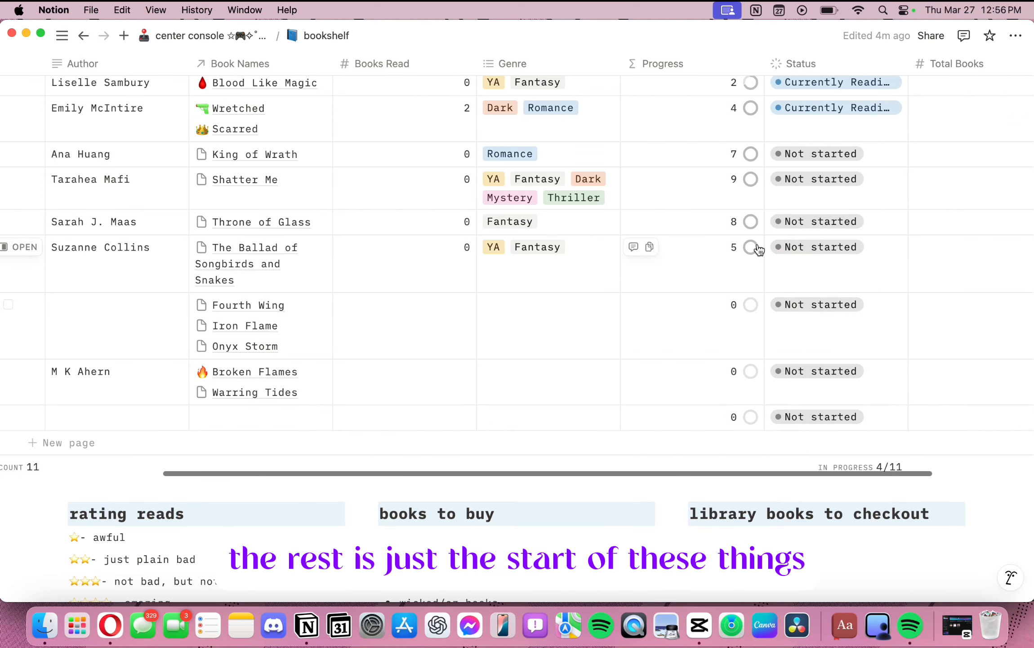
{"action": "scroll", "coordinate": [795, 277], "scroll_direction": "left", "scroll_amount": 4}
{"action": "left_click", "coordinate": [356, 307]}
{"action": "type", "text": "Rebv"}
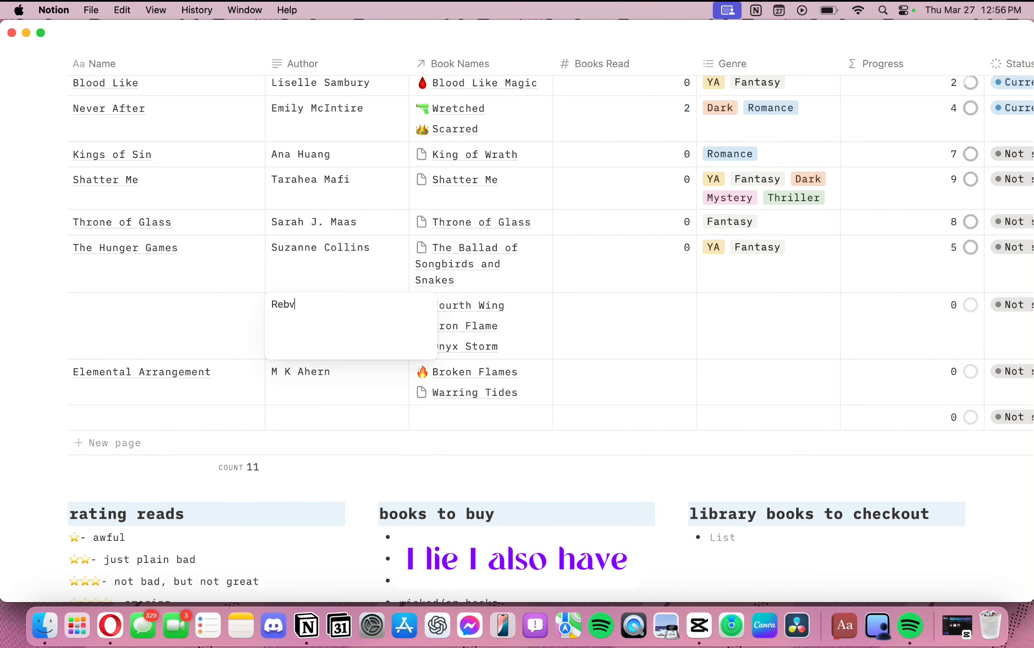
{"action": "type", "text": "cca Yarros"}
{"action": "key", "text": "Return"}
{"action": "left_click", "coordinate": [210, 351]}
{"action": "type", "text": "Fourth Wing"}
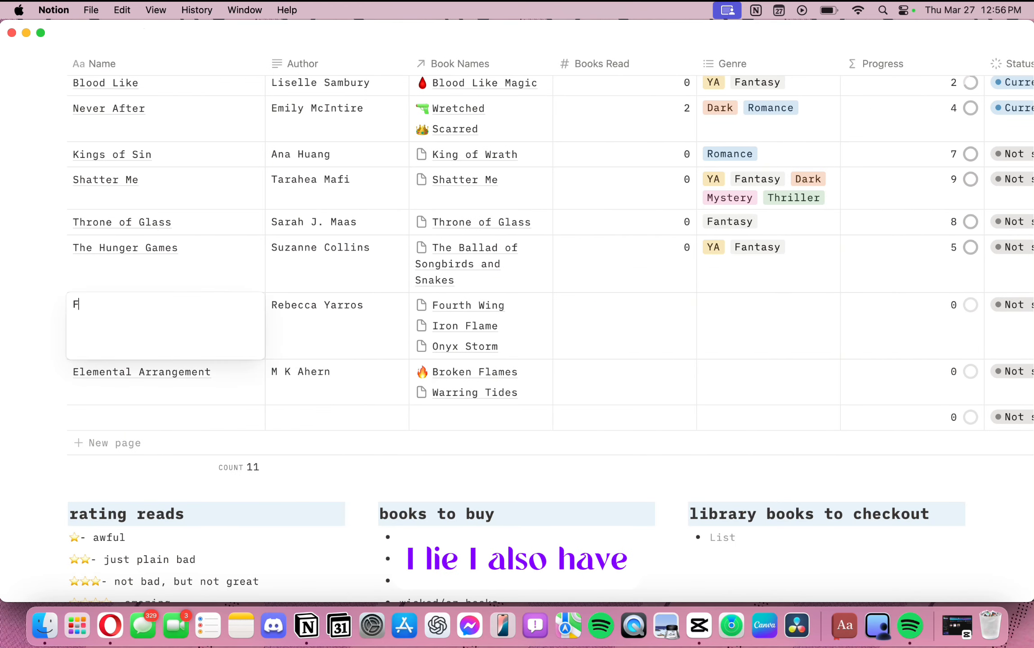
{"action": "key", "text": "Return"}
Set Books Read to 0 for the Fourth Wing and Elemental Arrangement rows
{"action": "key", "text": "Right"}
{"action": "key", "text": "Right"}
{"action": "key", "text": "Right"}
{"action": "key", "text": "Down"}
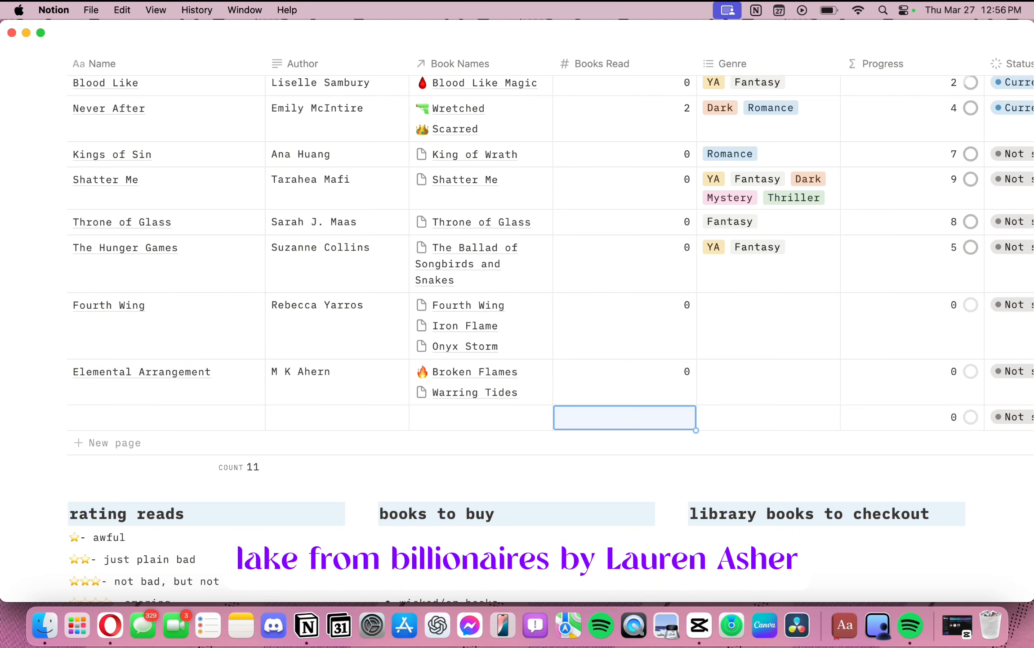
Assign the genres Fantasy and Romance to both the Fourth Wing and Elemental Arrangement rows
{"action": "left_click", "coordinate": [725, 321]}
{"action": "left_click", "coordinate": [745, 380]}
{"action": "left_click", "coordinate": [749, 401]}
{"action": "left_click", "coordinate": [779, 275]}
{"action": "left_click", "coordinate": [778, 385]}
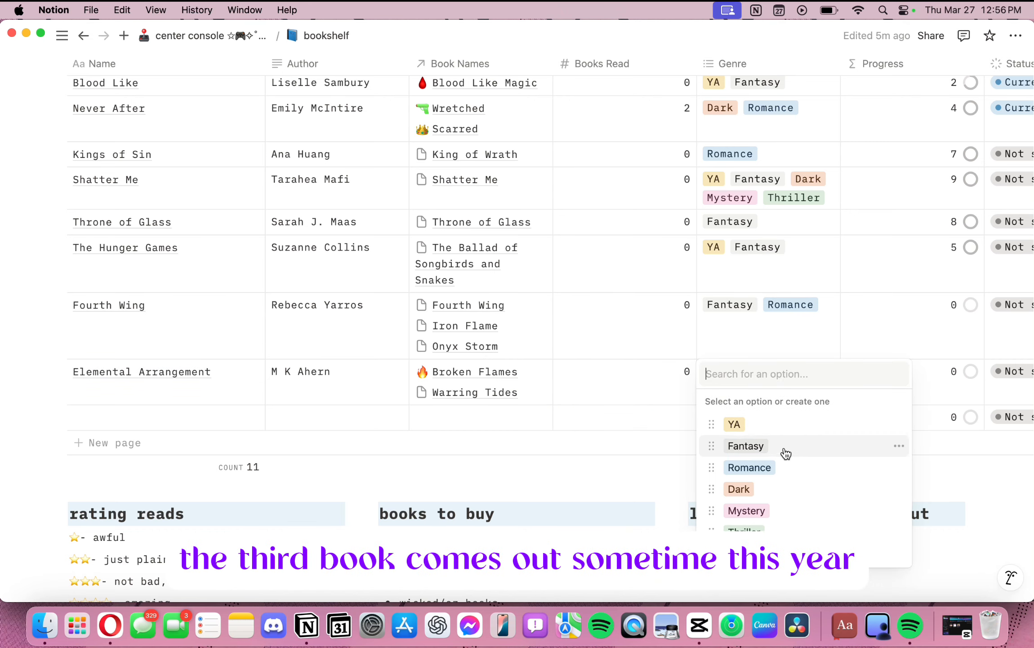
{"action": "left_click", "coordinate": [782, 447]}
{"action": "left_click", "coordinate": [784, 467]}
{"action": "left_click", "coordinate": [839, 321]}
Set Total Books to 3 for both the Fourth Wing and Elemental Arrangement rows
{"action": "scroll", "coordinate": [838, 322], "scroll_direction": "right", "scroll_amount": 8}
{"action": "scroll", "coordinate": [810, 325], "scroll_direction": "down", "scroll_amount": 2}
{"action": "left_click", "coordinate": [828, 306]}
{"action": "type", "text": "3"}
{"action": "key", "text": "Return"}
{"action": "type", "text": "3"}
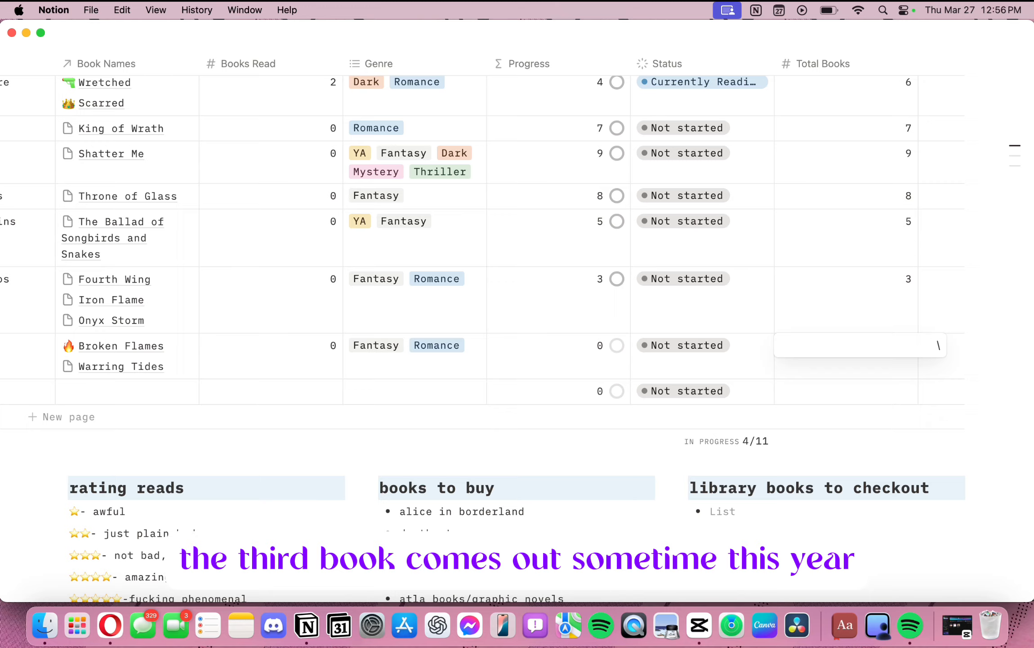
{"action": "key", "text": "Return"}
Delete the blank row below Elemental Arrangement from the series tracker
{"action": "scroll", "coordinate": [788, 337], "scroll_direction": "left", "scroll_amount": 8}
{"action": "left_click", "coordinate": [54, 391]}
{"action": "scroll", "coordinate": [429, 146], "scroll_direction": "up", "scroll_amount": 5}
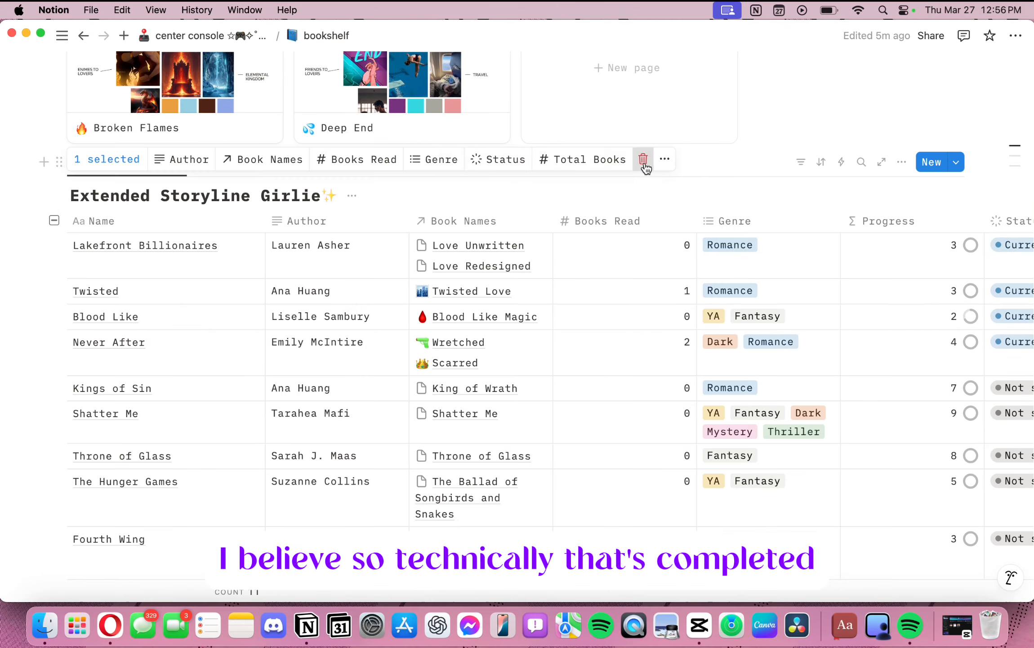
{"action": "left_click", "coordinate": [645, 163]}
Return from the bookshelf to the center console and open the career page
{"action": "scroll", "coordinate": [648, 330], "scroll_direction": "down", "scroll_amount": 6}
{"action": "scroll", "coordinate": [647, 330], "scroll_direction": "right", "scroll_amount": 7}
{"action": "scroll", "coordinate": [648, 331], "scroll_direction": "down", "scroll_amount": 11}
{"action": "scroll", "coordinate": [648, 330], "scroll_direction": "up", "scroll_amount": 20}
{"action": "scroll", "coordinate": [648, 331], "scroll_direction": "left", "scroll_amount": 7}
{"action": "scroll", "coordinate": [648, 330], "scroll_direction": "up", "scroll_amount": 7}
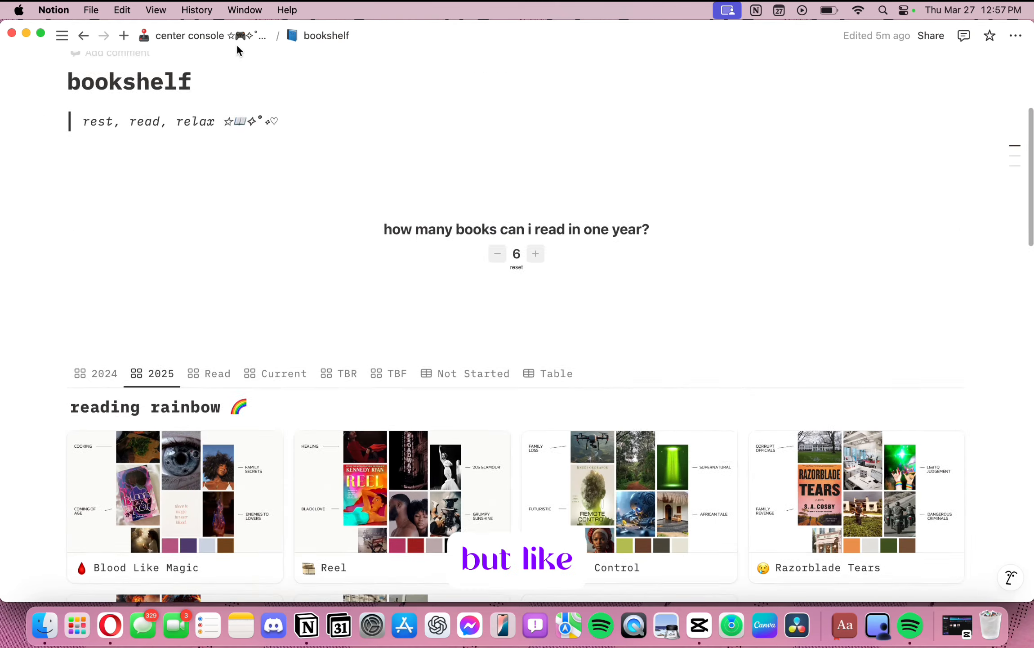
{"action": "left_click", "coordinate": [236, 40]}
{"action": "scroll", "coordinate": [302, 231], "scroll_direction": "down", "scroll_amount": 12}
{"action": "left_click", "coordinate": [115, 294]}
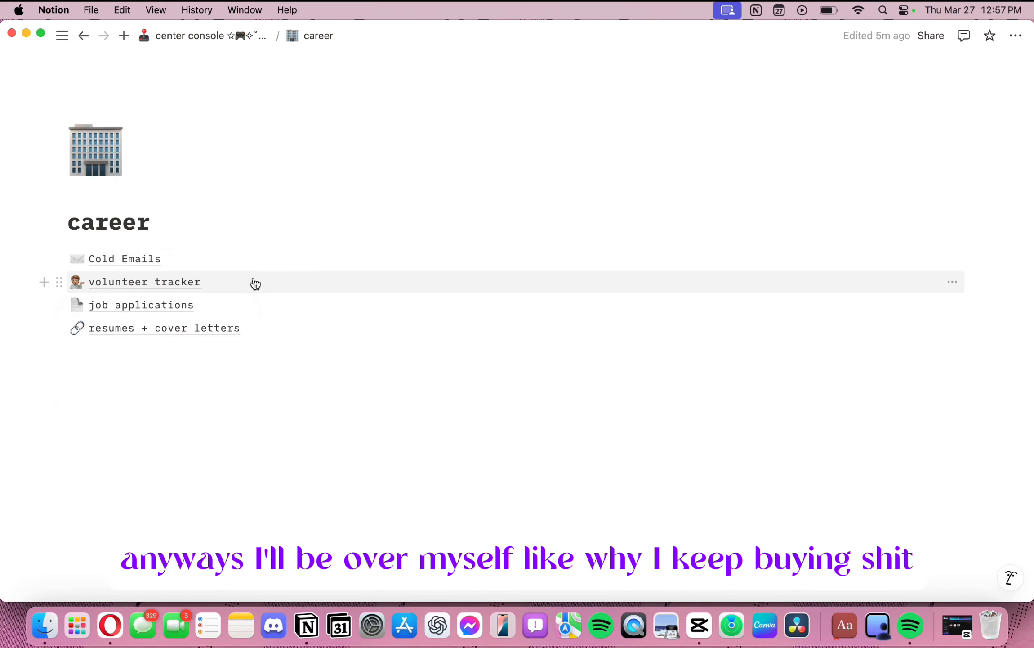
Open job applications and delete the two Licensed Massage Therapist entries and the front desk coordinator entry
{"action": "left_click", "coordinate": [141, 305]}
{"action": "left_click", "coordinate": [54, 345]}
{"action": "left_click", "coordinate": [54, 400]}
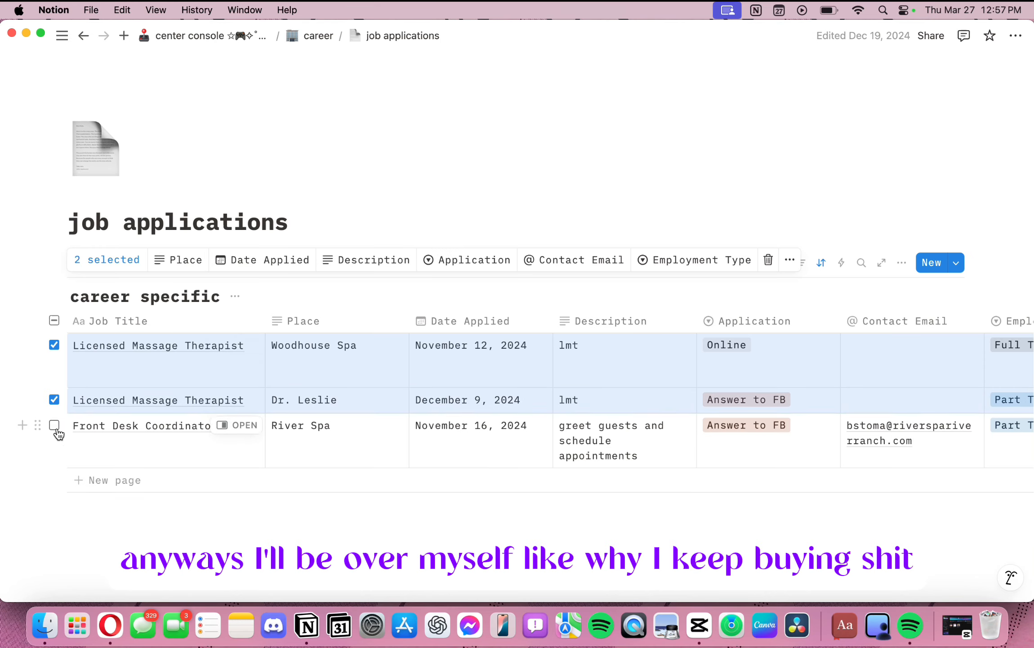
{"action": "left_click", "coordinate": [54, 426]}
{"action": "key", "text": "BackSpace"}
Open the resume in resumes + cover letters and add a bold "Substitute Teacher" job title under Work Experience
{"action": "left_click", "coordinate": [313, 37]}
{"action": "left_click", "coordinate": [148, 279]}
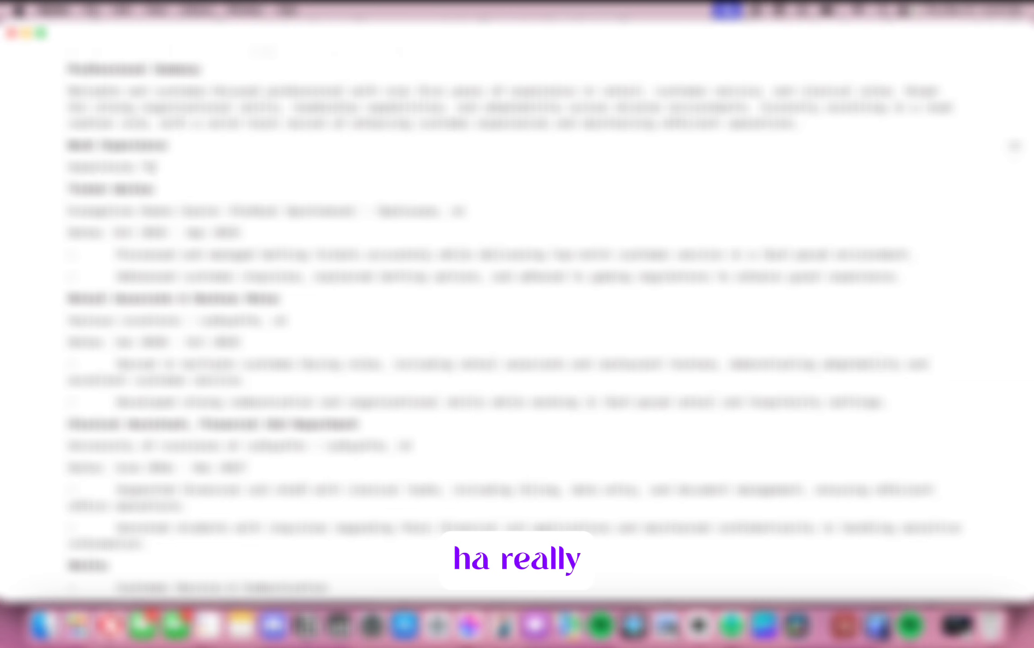
{"action": "type", "text": "acher"}
{"action": "left_click_drag", "start_coordinate": [191, 167], "coordinate": [66, 168]}
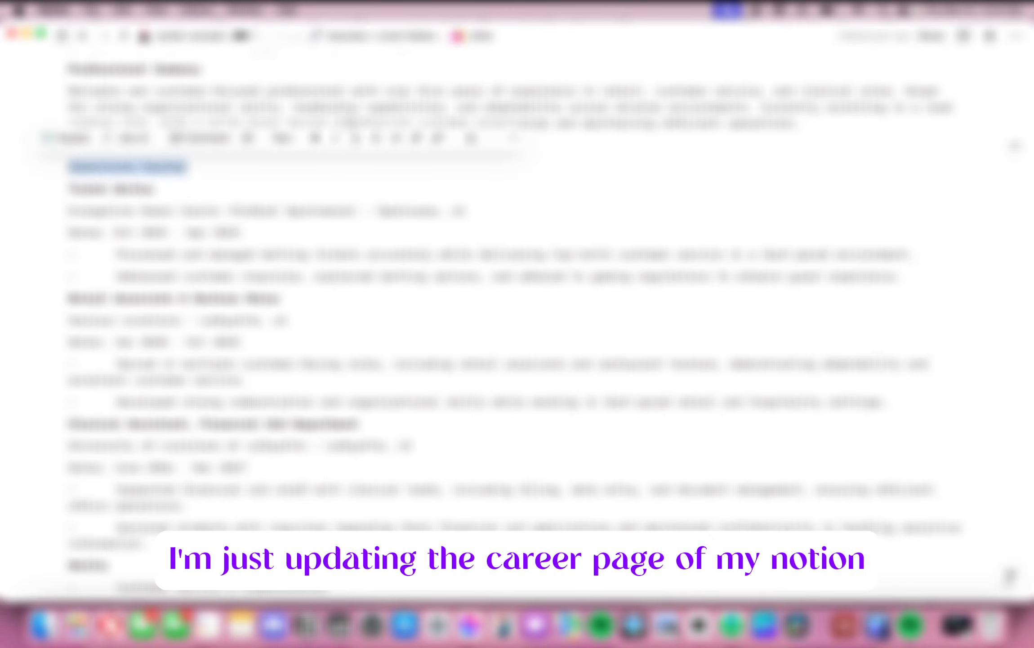
{"action": "left_click", "coordinate": [317, 140]}
{"action": "left_click", "coordinate": [217, 167]}
Below the Substitute Teacher title, add the lines "Lafayette Parish School System" and "Dates: Jan 2025 - Present"
{"action": "key", "text": "Return"}
{"action": "type", "text": "Lafayett"}
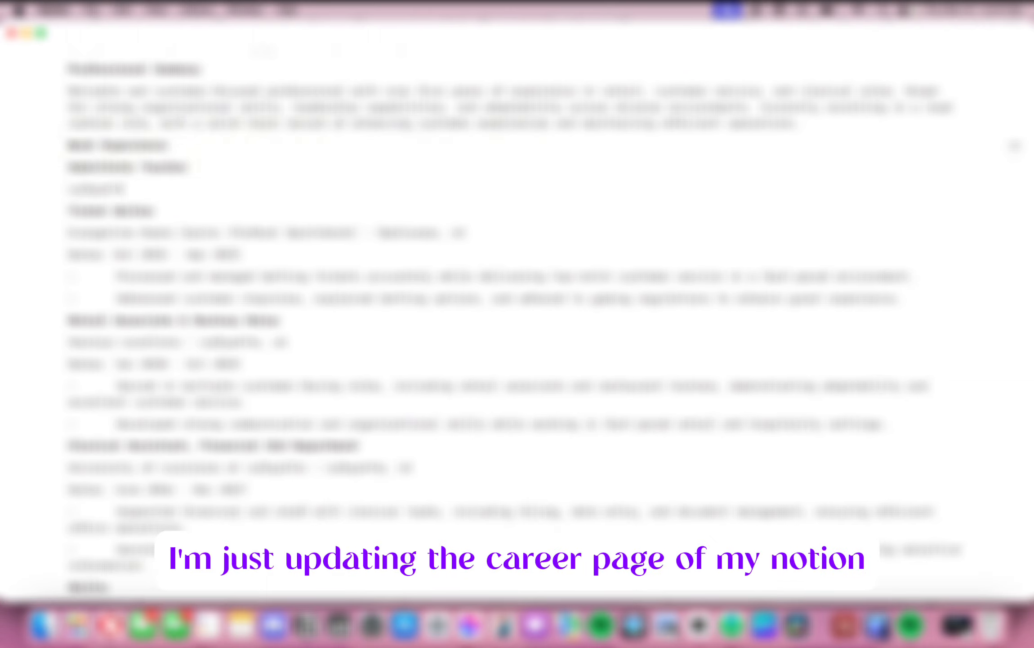
{"action": "type", "text": "e Parish School System"}
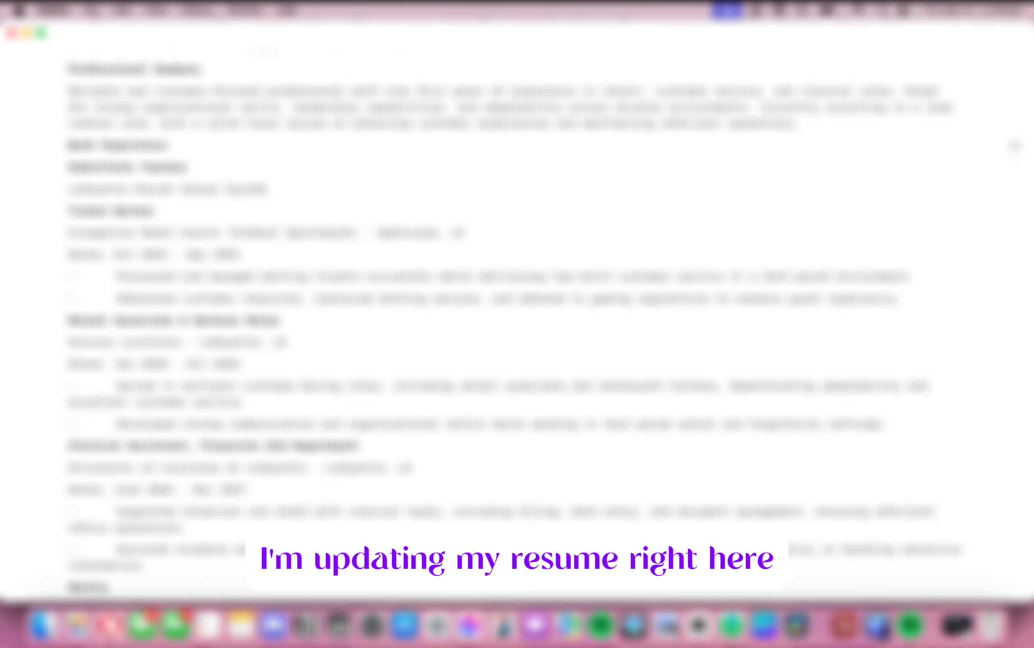
{"action": "key", "text": "Return"}
{"action": "type", "text": "Dates: Jan"}
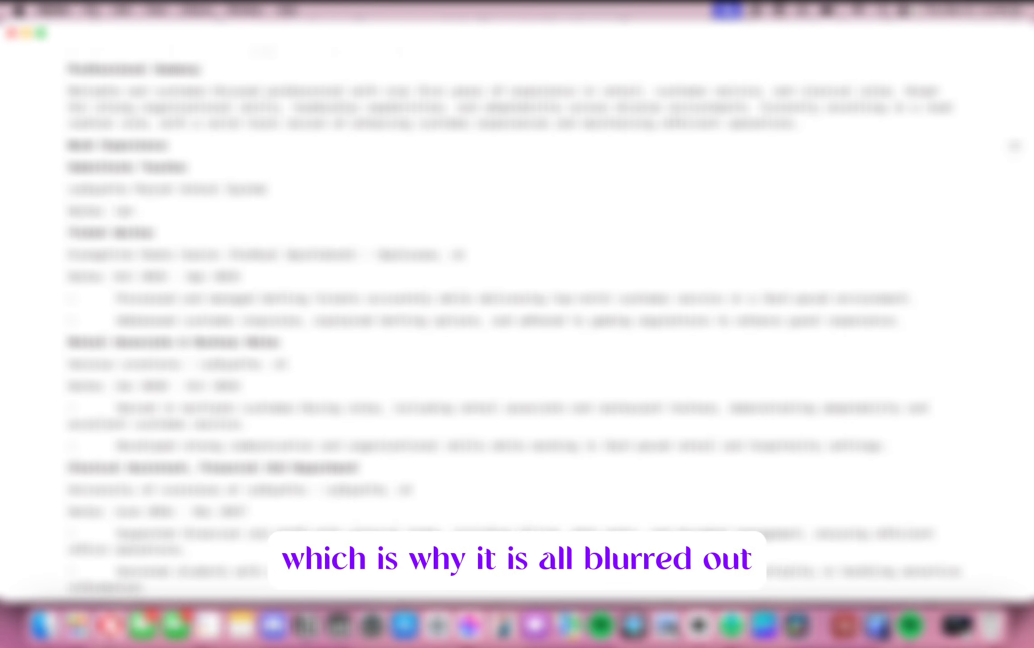
{"action": "type", "text": " 2025 - Present"}
Start a bulleted list with three bullets below the Substitute Teacher dates
{"action": "key", "text": "Return"}
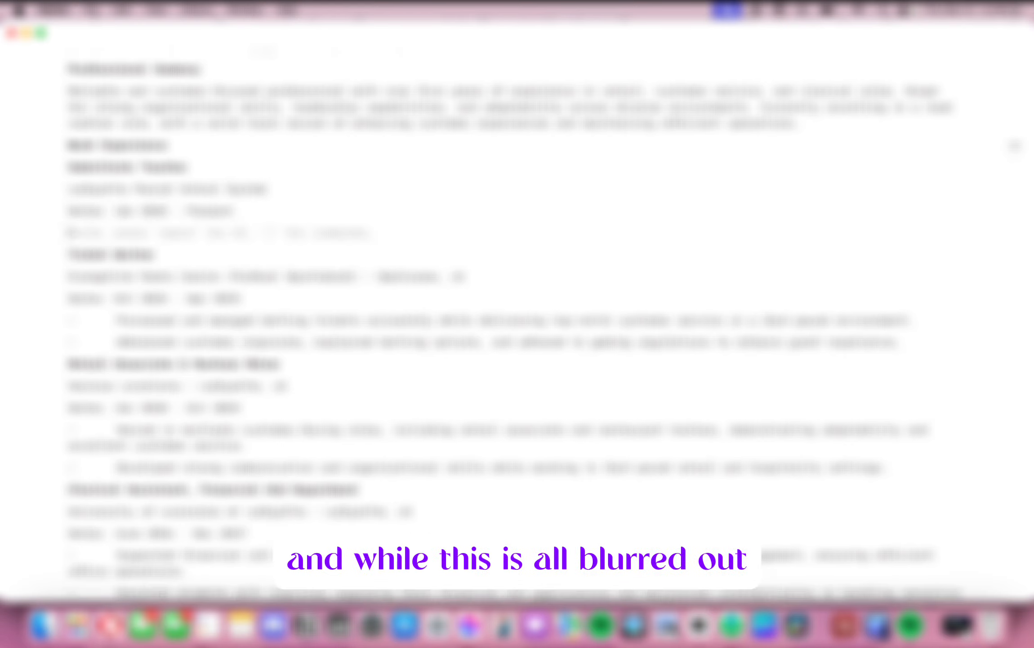
{"action": "type", "text": "-"}
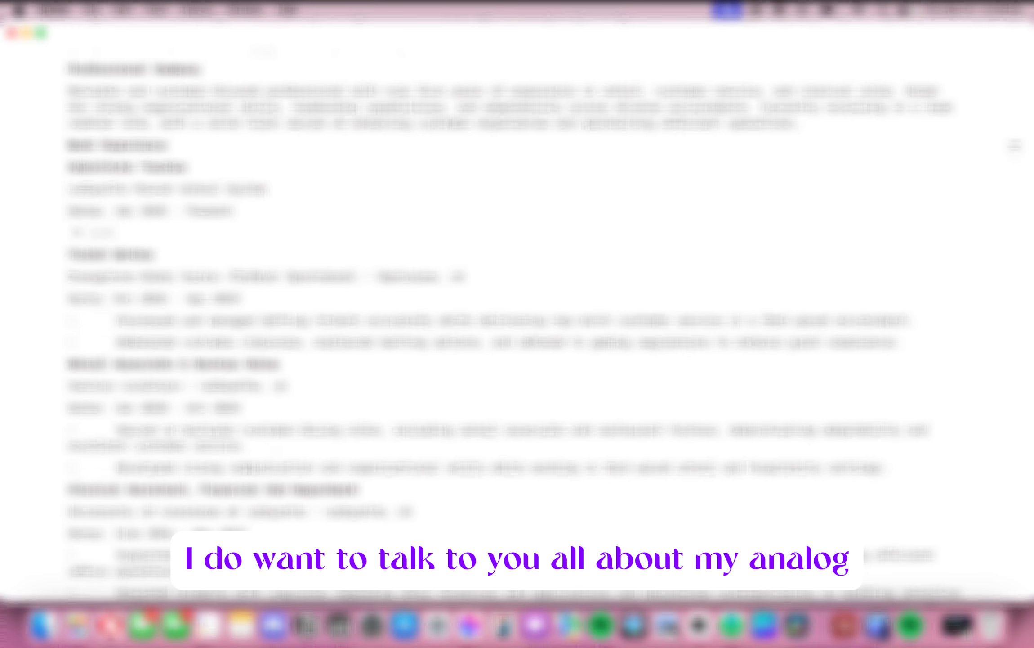
{"action": "key", "text": "Return"}
{"action": "type", "text": "/"}
{"action": "key", "text": "Return"}
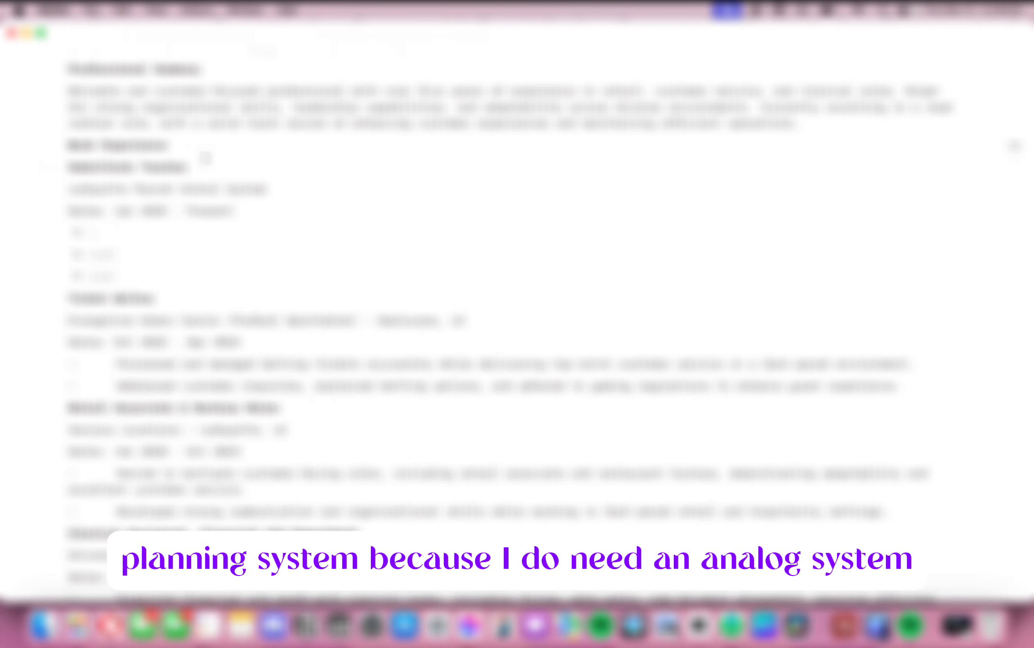
{"action": "scroll", "coordinate": [288, 185], "scroll_direction": "down", "scroll_amount": 15}
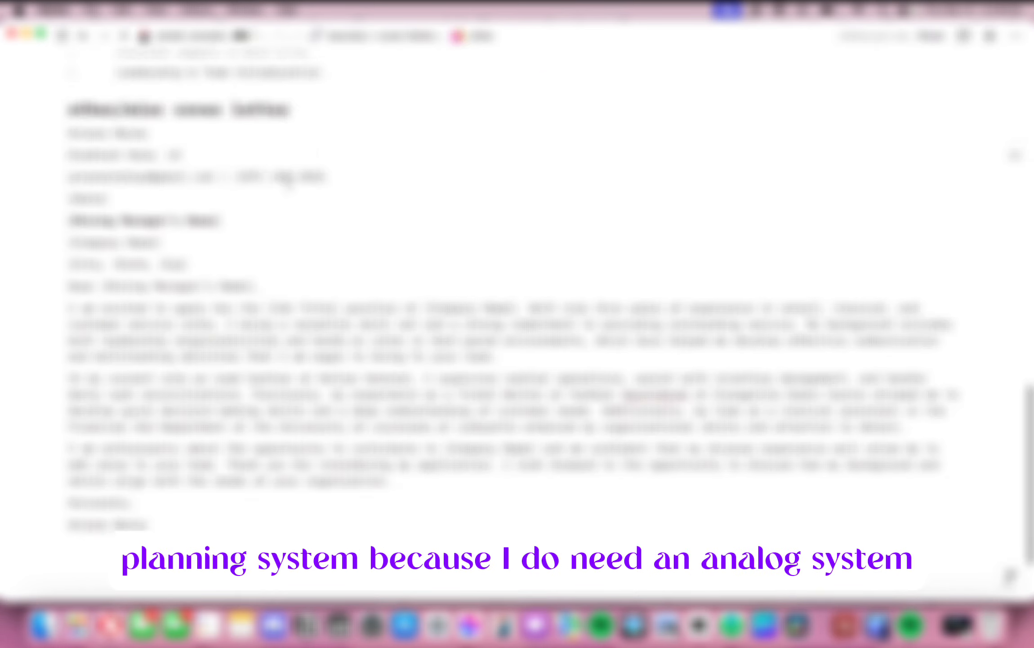
{"action": "scroll", "coordinate": [288, 184], "scroll_direction": "down", "scroll_amount": 3}
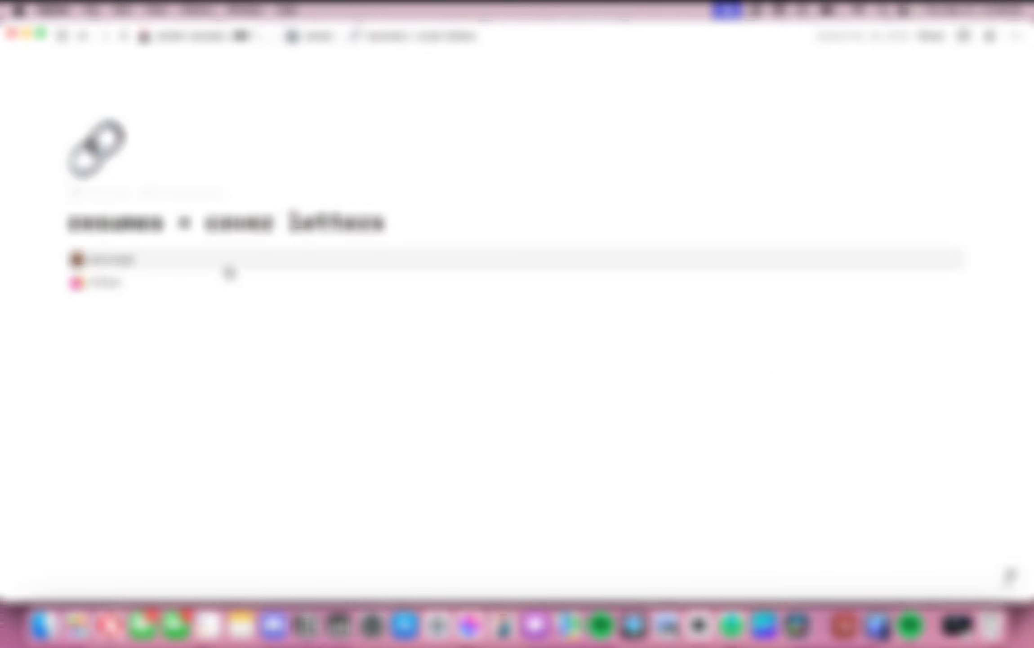
Open the "other" page in resumes + cover letters and add a bold "Education" heading below the resume's Skills list
{"action": "left_click", "coordinate": [226, 265]}
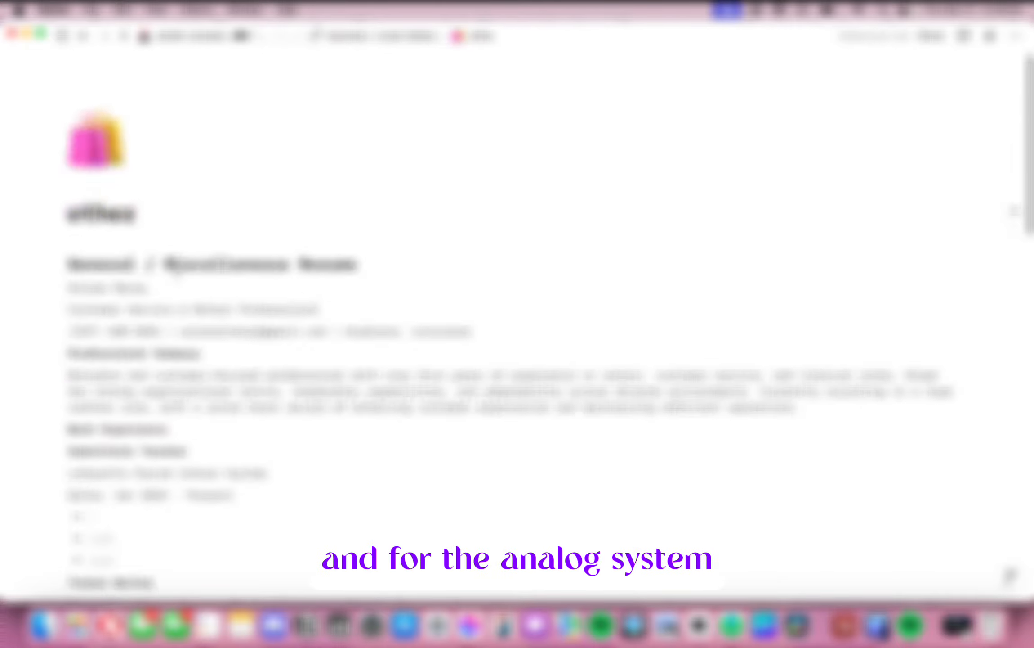
{"action": "scroll", "coordinate": [176, 274], "scroll_direction": "down", "scroll_amount": 20}
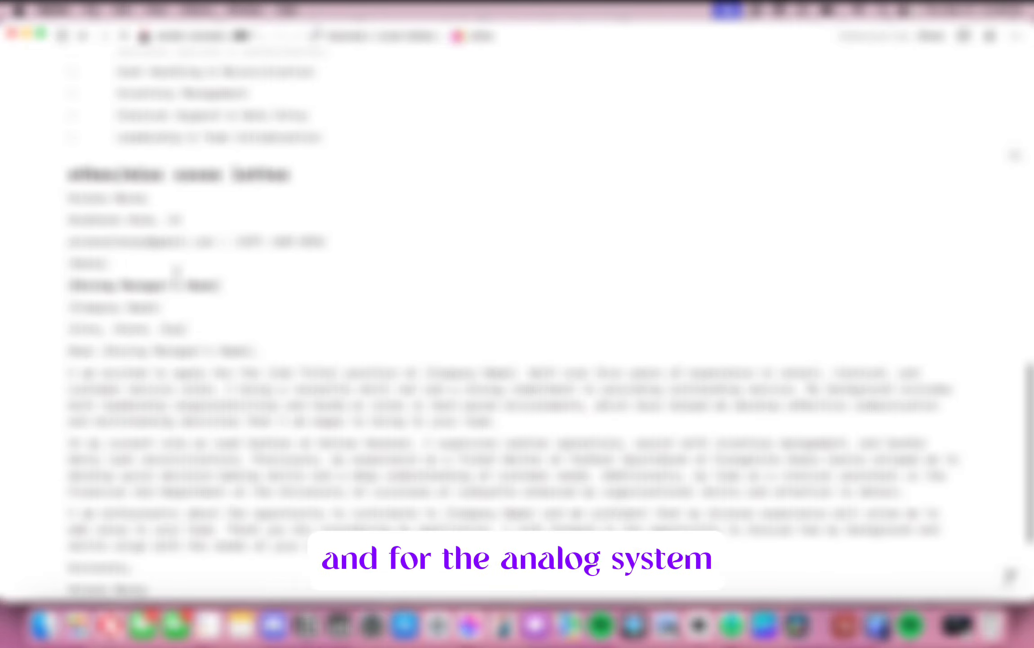
{"action": "scroll", "coordinate": [177, 270], "scroll_direction": "up", "scroll_amount": 15}
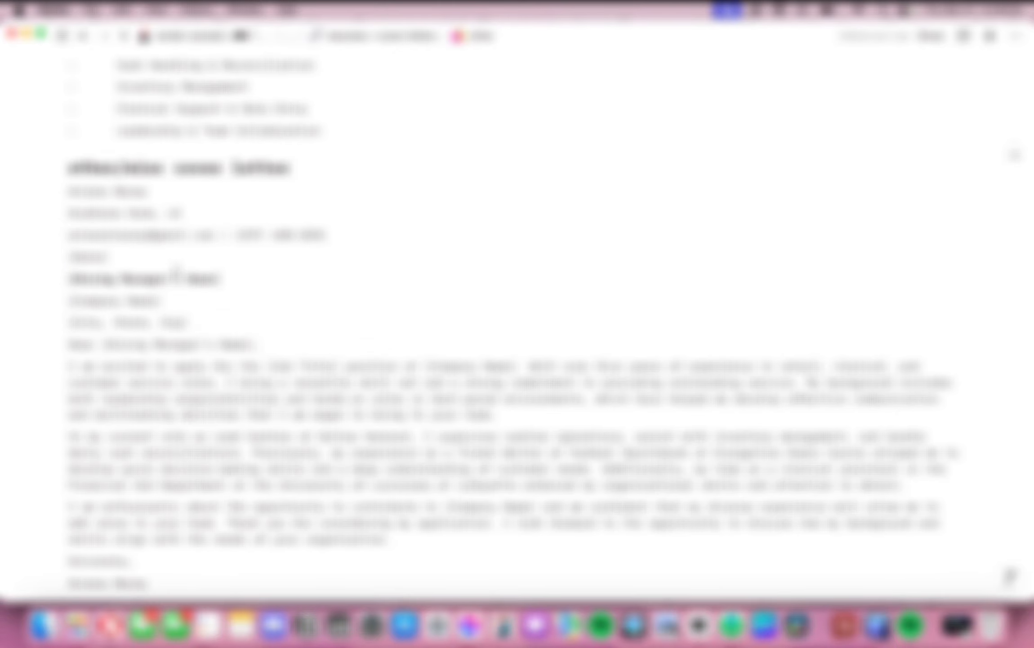
{"action": "scroll", "coordinate": [176, 272], "scroll_direction": "down", "scroll_amount": 4}
{"action": "scroll", "coordinate": [333, 200], "scroll_direction": "up", "scroll_amount": 12}
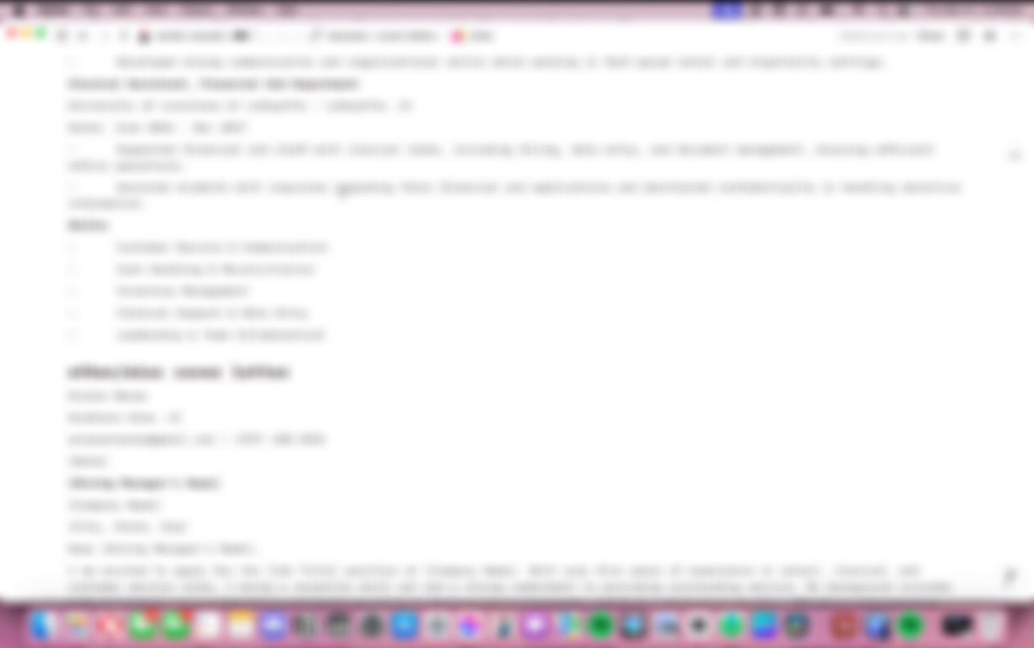
{"action": "key", "text": "Return"}
{"action": "key", "text": "Return"}
{"action": "key", "text": "BackSpace"}
{"action": "type", "text": "whatever"}
{"action": "left_click_drag", "start_coordinate": [124, 360], "coordinate": [68, 361]}
{"action": "left_click", "coordinate": [151, 348]}
{"action": "type", "text": "s"}
{"action": "left_click", "coordinate": [317, 331]}
{"action": "left_click", "coordinate": [133, 358]}
{"action": "key", "text": "Return"}
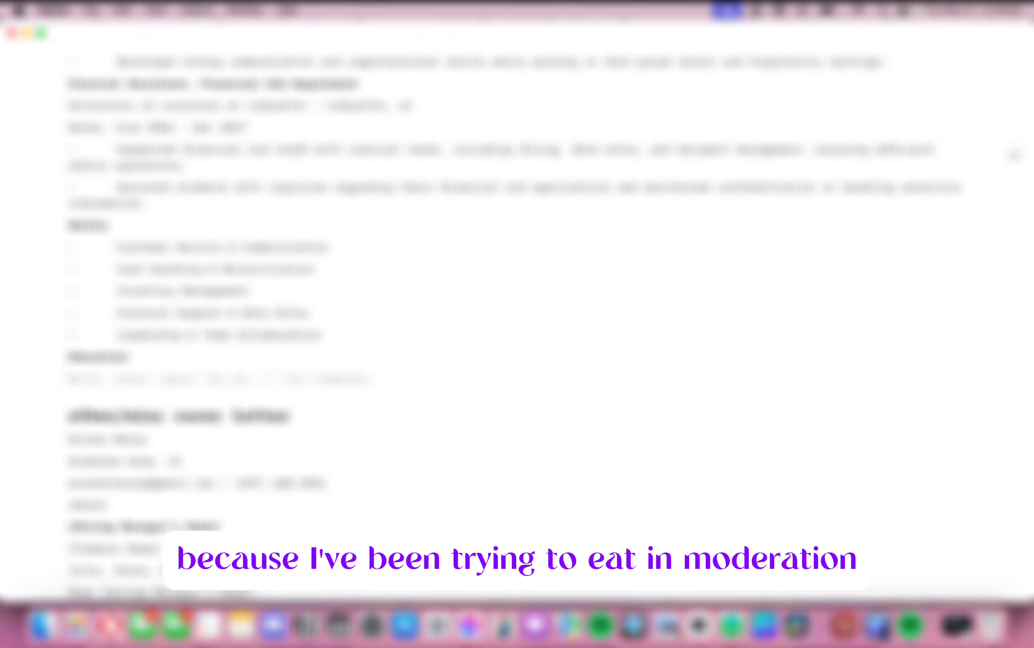
Under Education, add a line for the Blue Cliff College Diploma of Massage Therapy and a dates line below it
{"action": "type", "text": "Grad Cliff Colleg"}
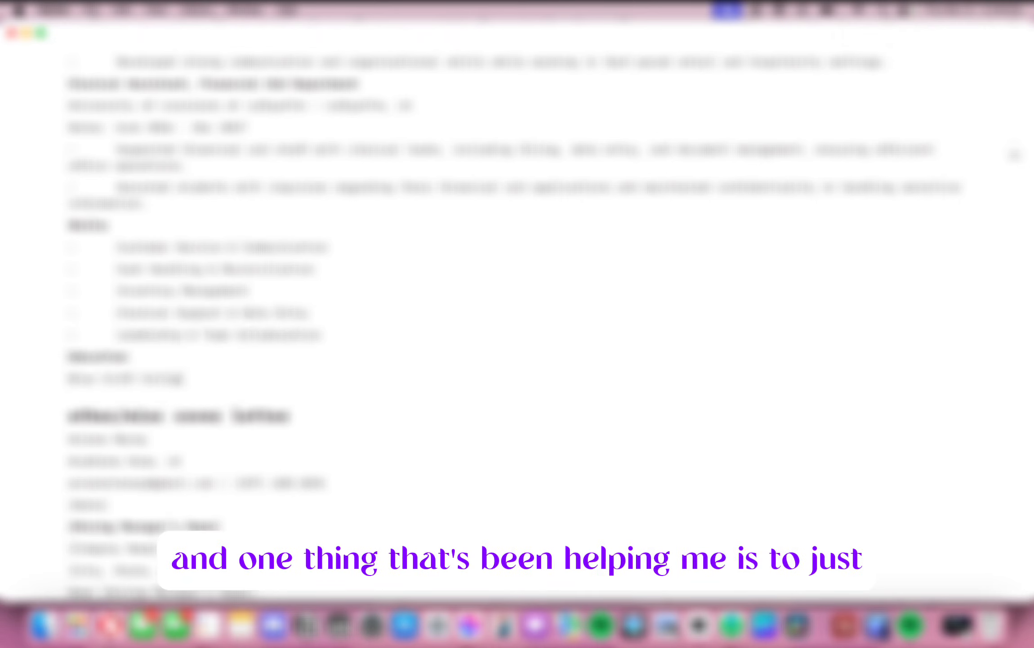
{"action": "type", "text": "e, Diploma of Massage Therapy"}
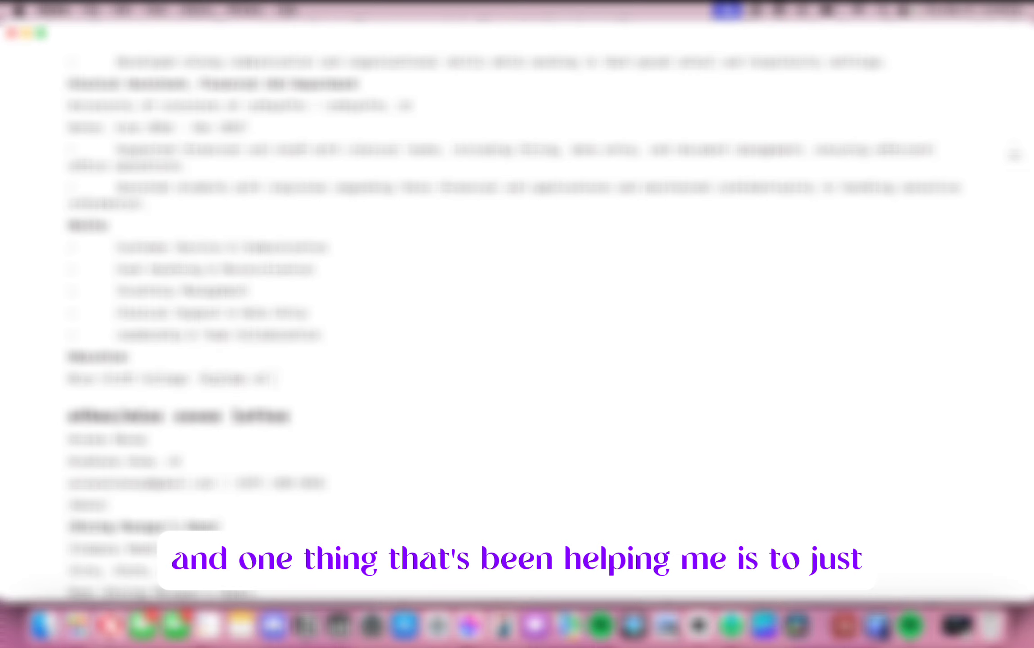
{"action": "key", "text": "Return"}
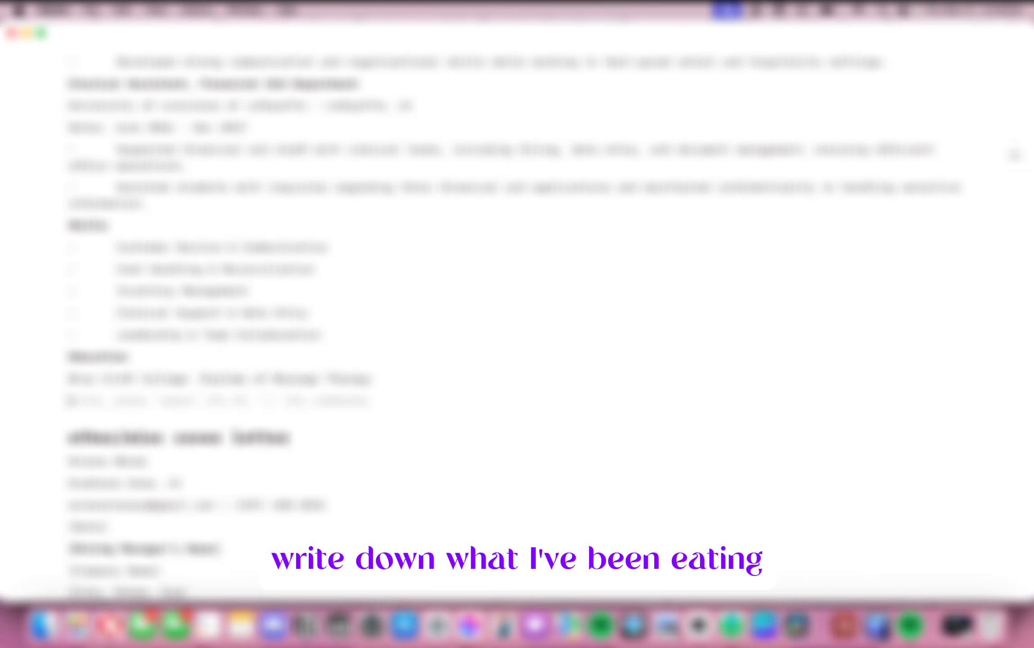
{"action": "type", "text": "Dates: "}
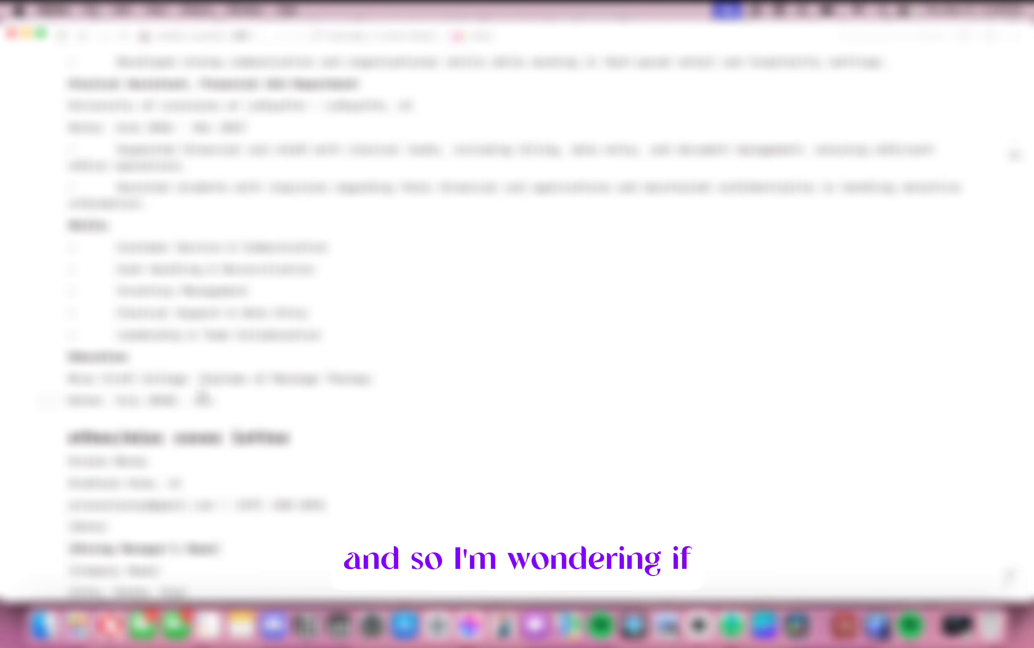
{"action": "type", "text": " 2025"}
{"action": "key", "text": "Return"}
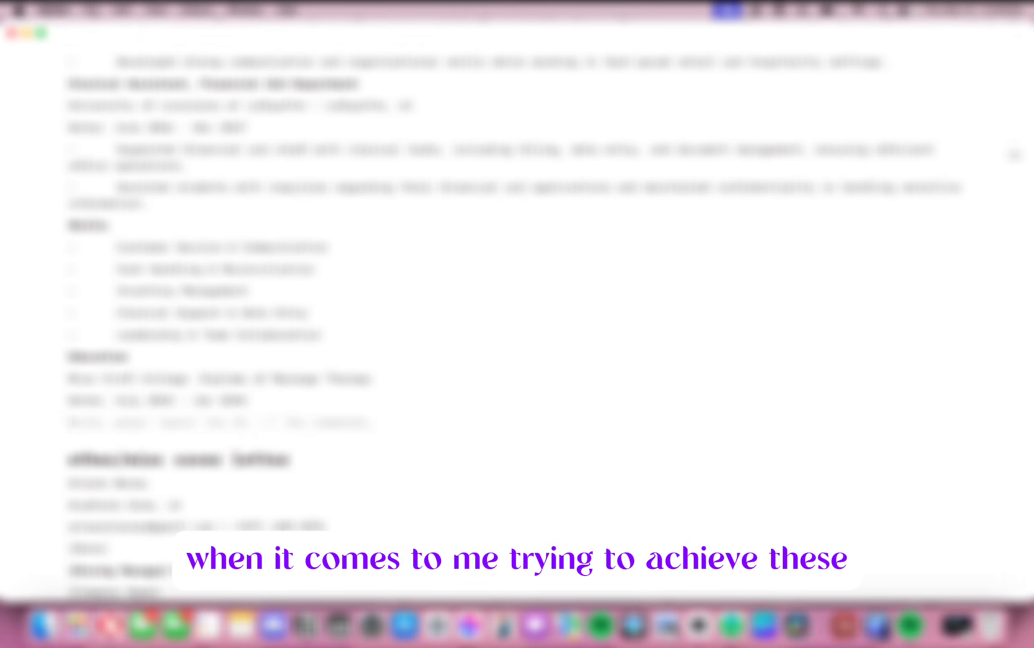
Add a "Certifications and Licenses" line below the education dates and correct its spelling
{"action": "type", "text": "Unii"}
{"action": "key", "text": "BackSpace"}
{"action": "type", "text": "tification"}
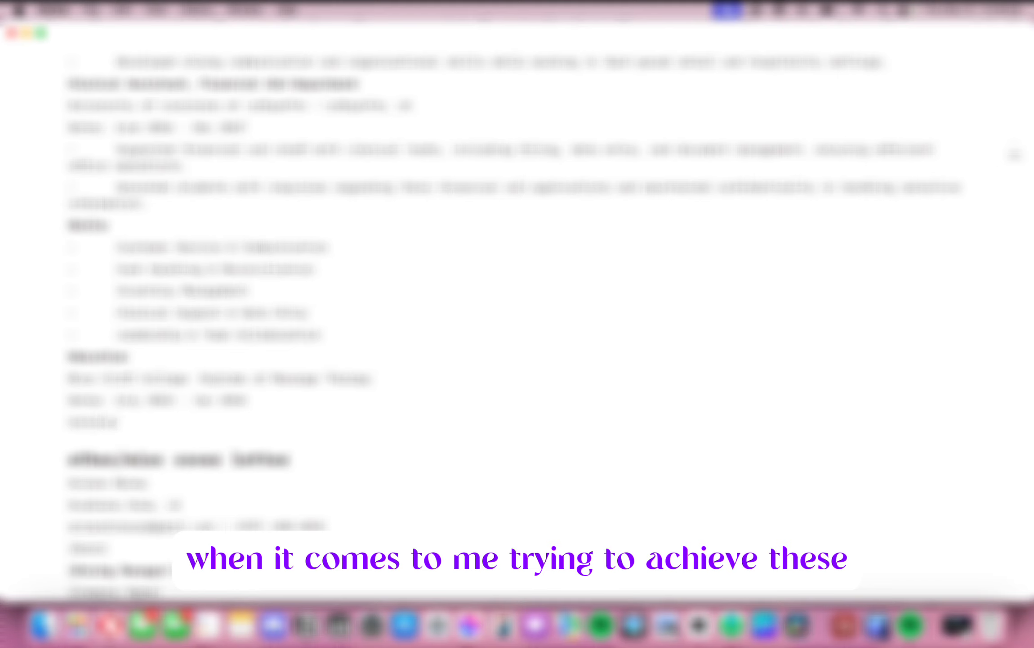
{"action": "type", "text": "ficate"}
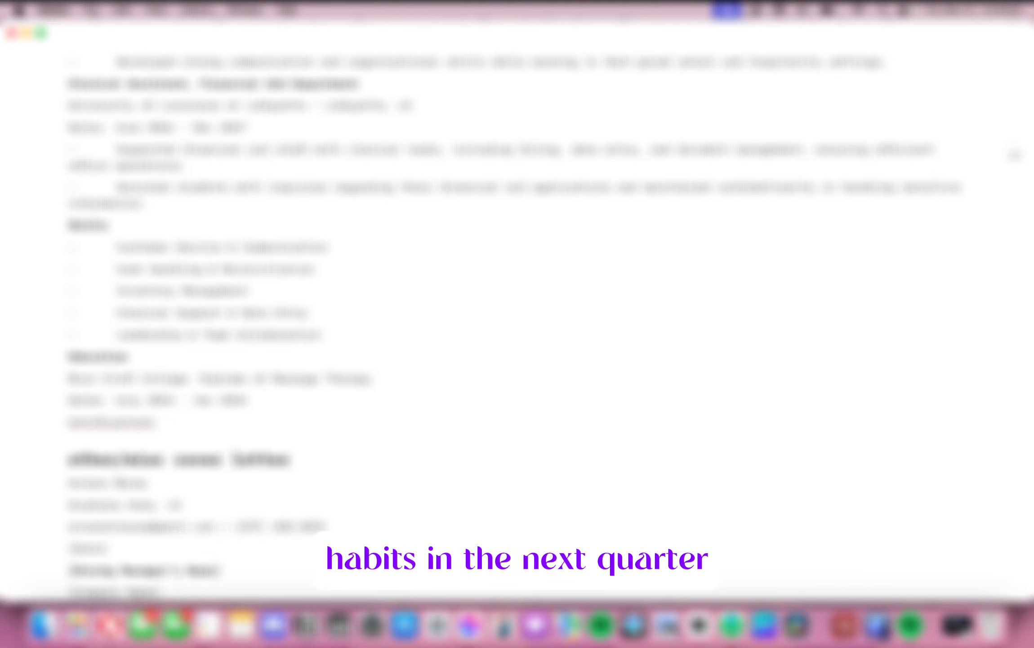
{"action": "type", "text": "ses"}
{"action": "key", "text": "Return"}
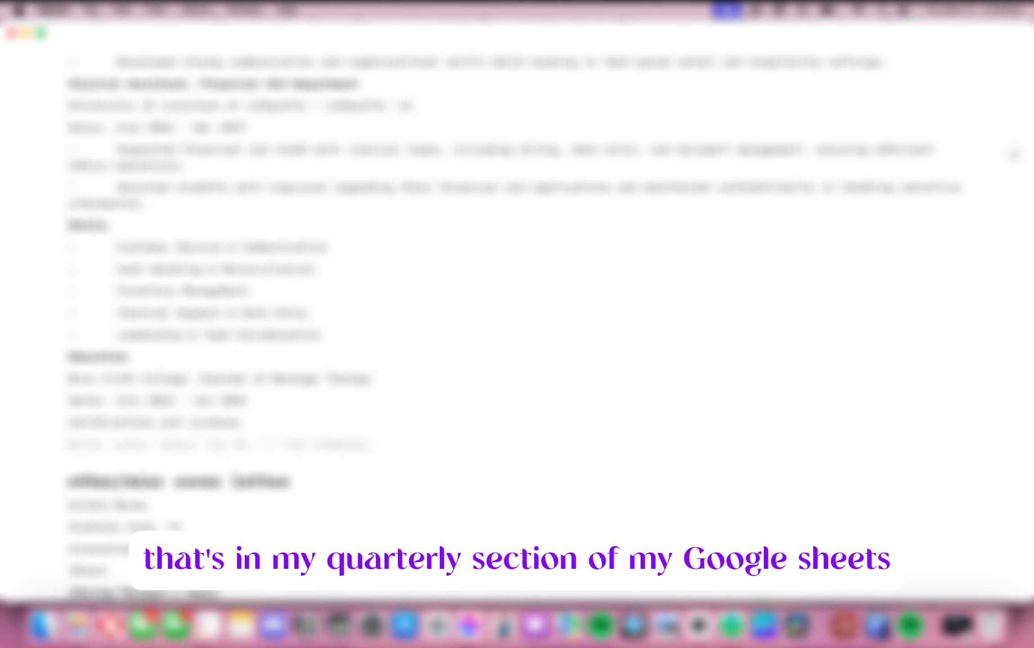
{"action": "type", "text": "xxxx"}
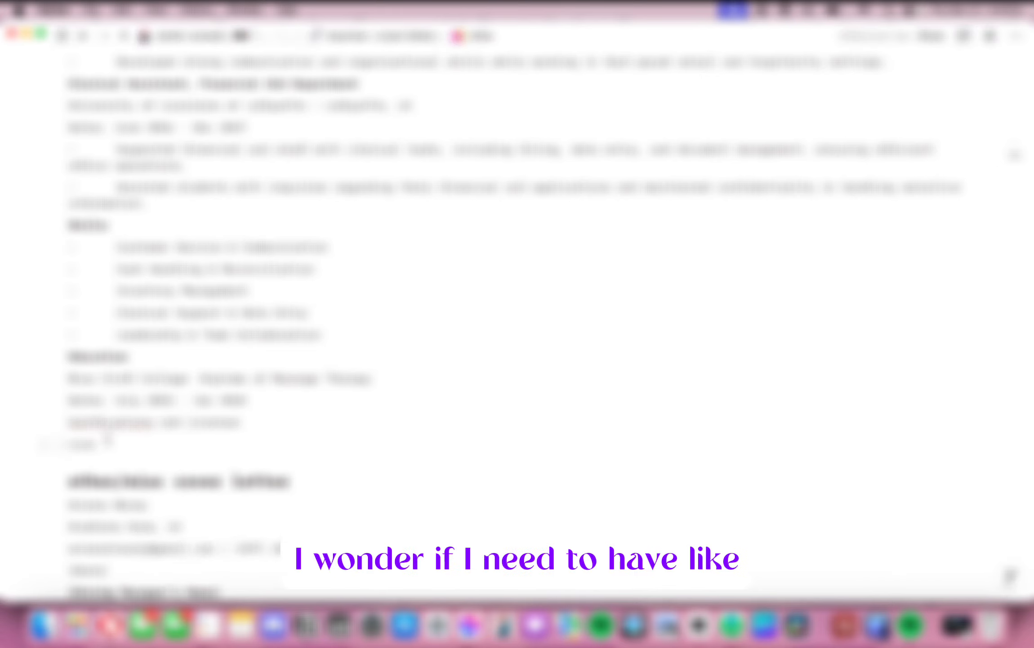
{"action": "left_click_drag", "start_coordinate": [154, 424], "coordinate": [83, 421]}
{"action": "type", "text": "r"}
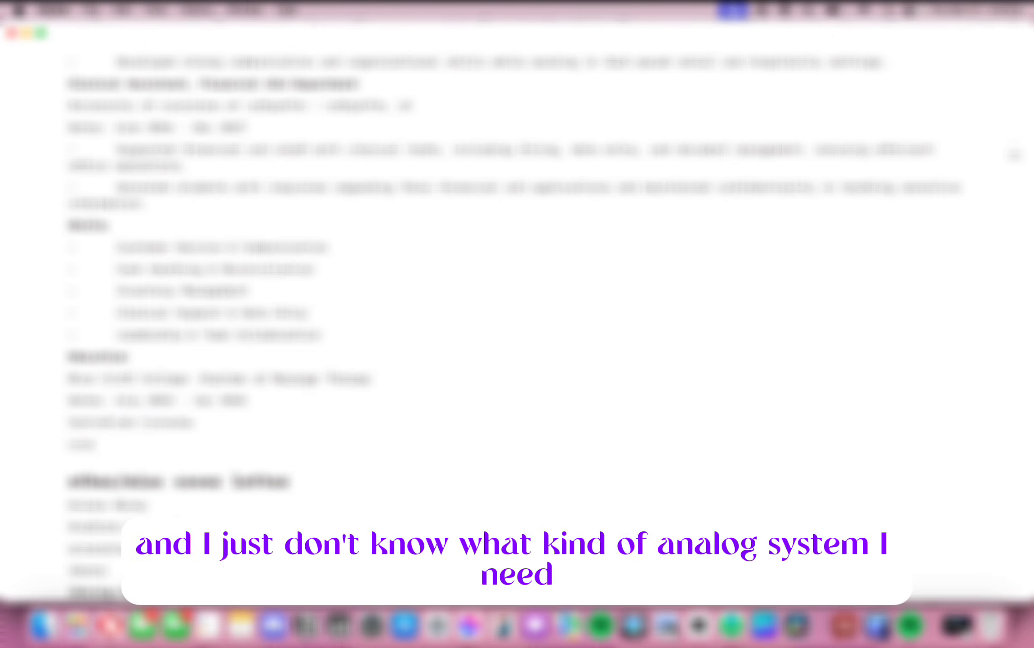
{"action": "type", "text": "ications"}
Below Certifications and Licenses, add "Licensed Massage Therapist" and a line naming the Louisiana licensing board
{"action": "left_click", "coordinate": [110, 449]}
{"action": "type", "text": "nsc"}
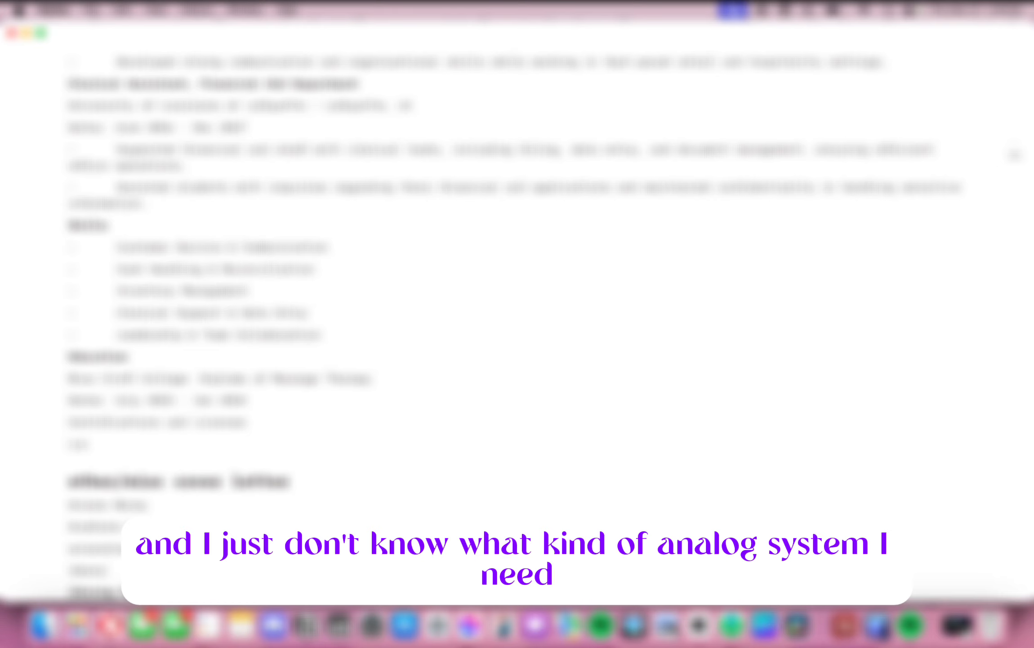
{"action": "type", "text": "ensed Massage Therapist"}
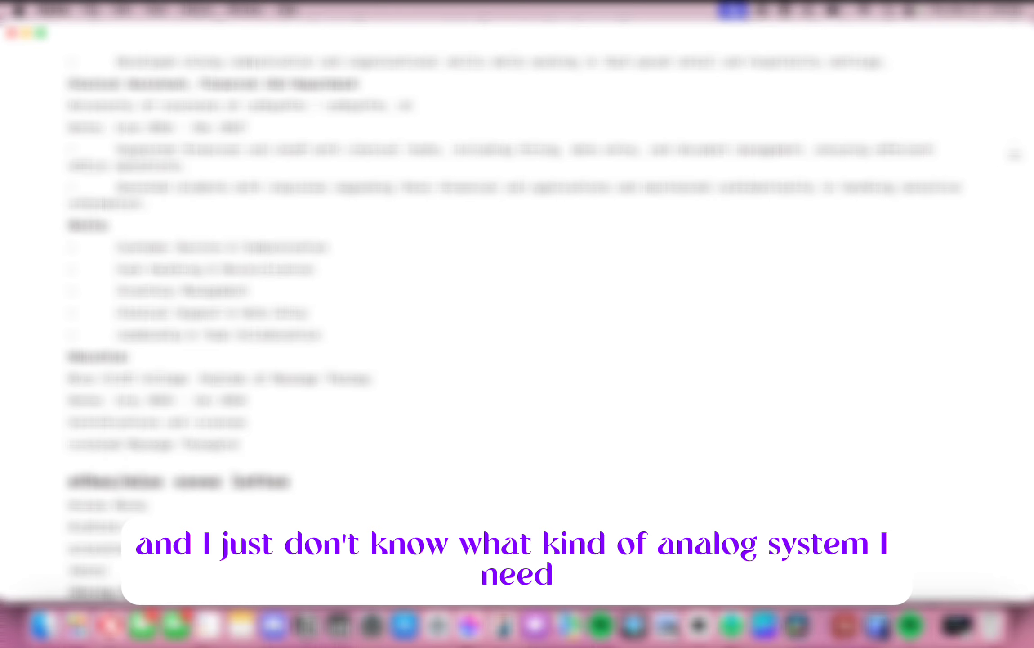
{"action": "key", "text": "Return"}
{"action": "type", "text": "Licensed"}
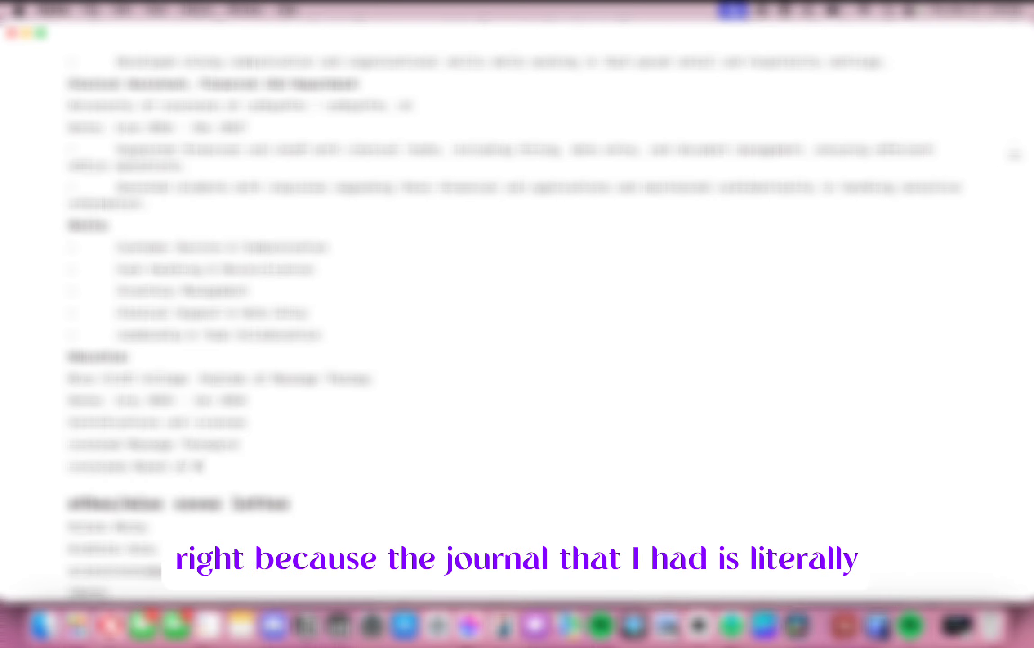
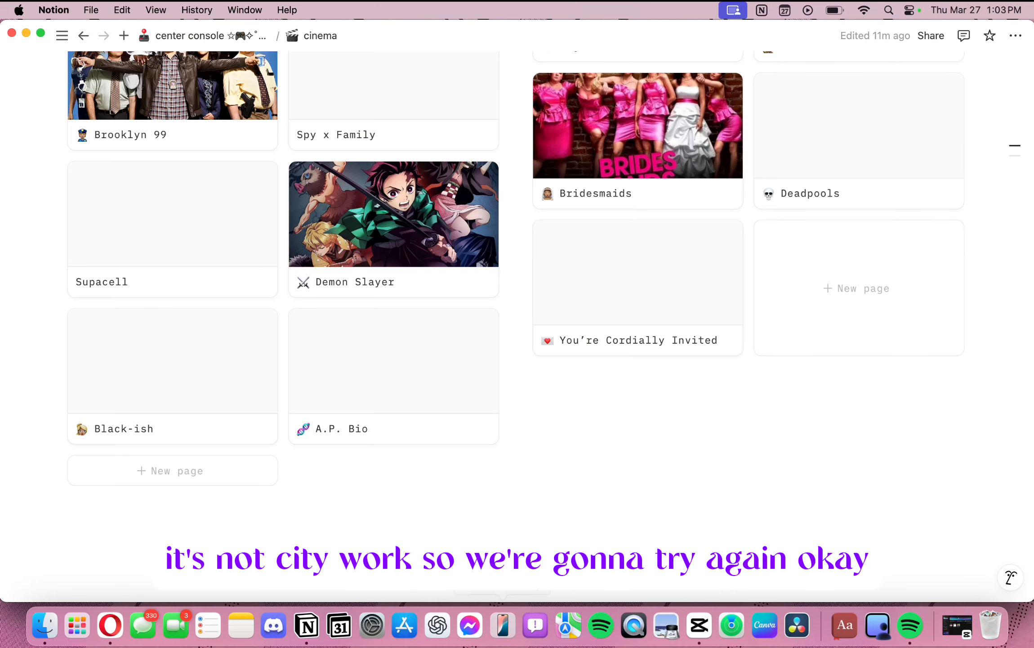
Switch to Opera and search Google Images for a "you're cordially invited" movie picture
{"action": "left_click", "coordinate": [108, 634]}
{"action": "left_click", "coordinate": [267, 66]}
{"action": "type", "text": "you're"}
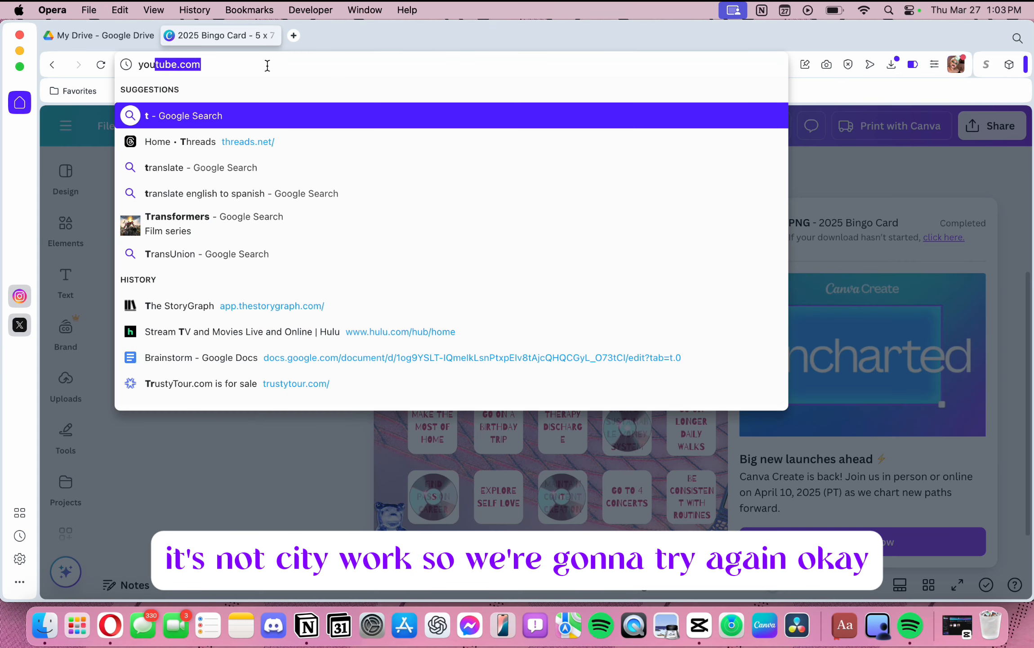
{"action": "left_click", "coordinate": [269, 145]}
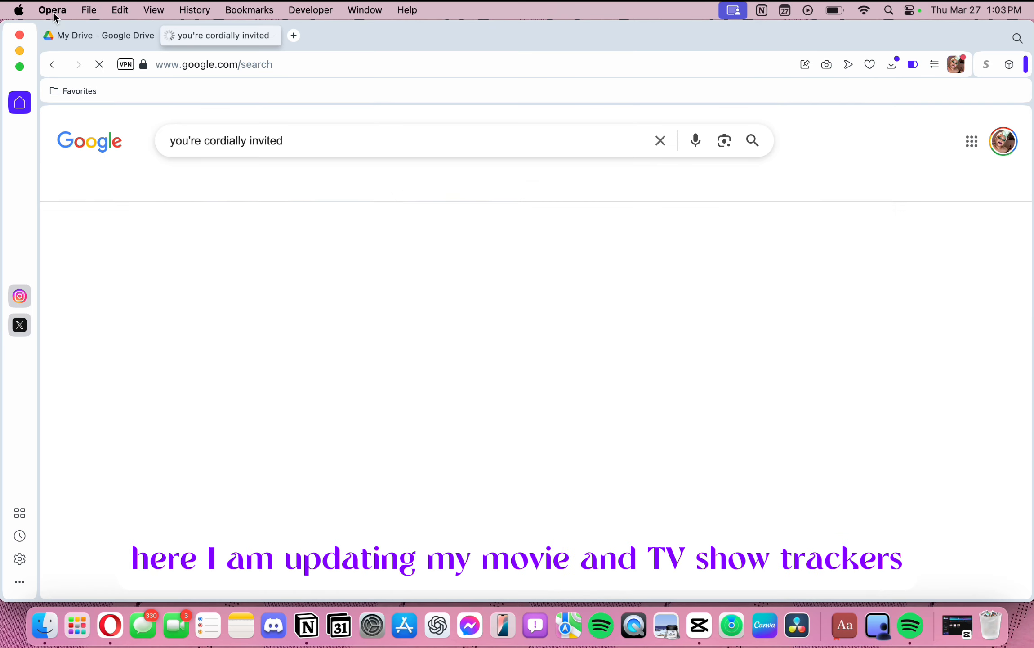
{"action": "left_click", "coordinate": [48, 35]}
{"action": "left_click", "coordinate": [217, 184]}
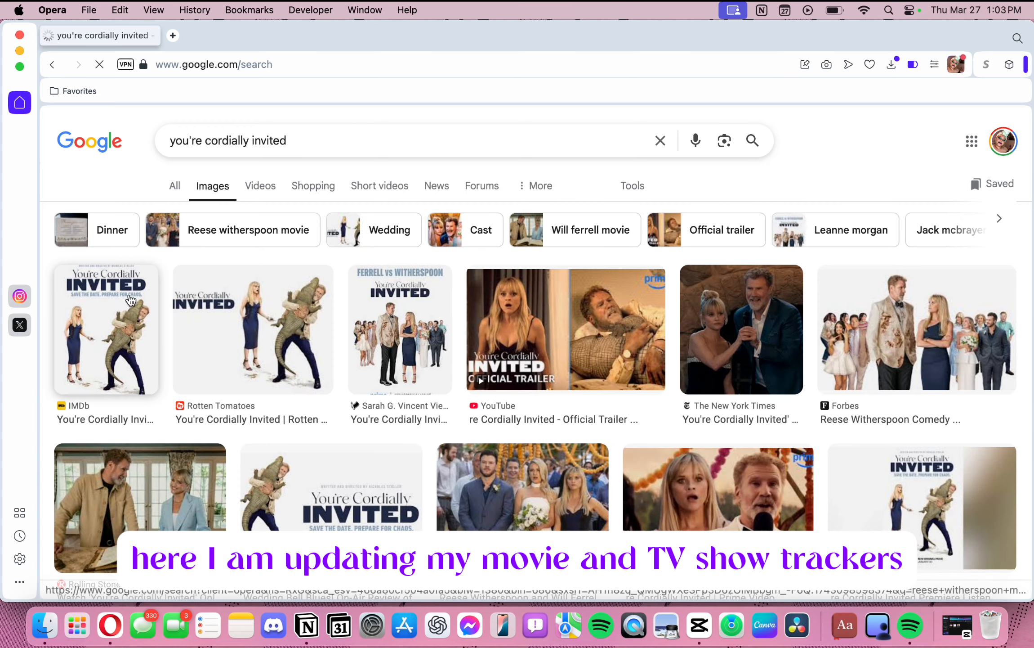
{"action": "left_click_drag", "start_coordinate": [719, 504], "coordinate": [669, 607]}
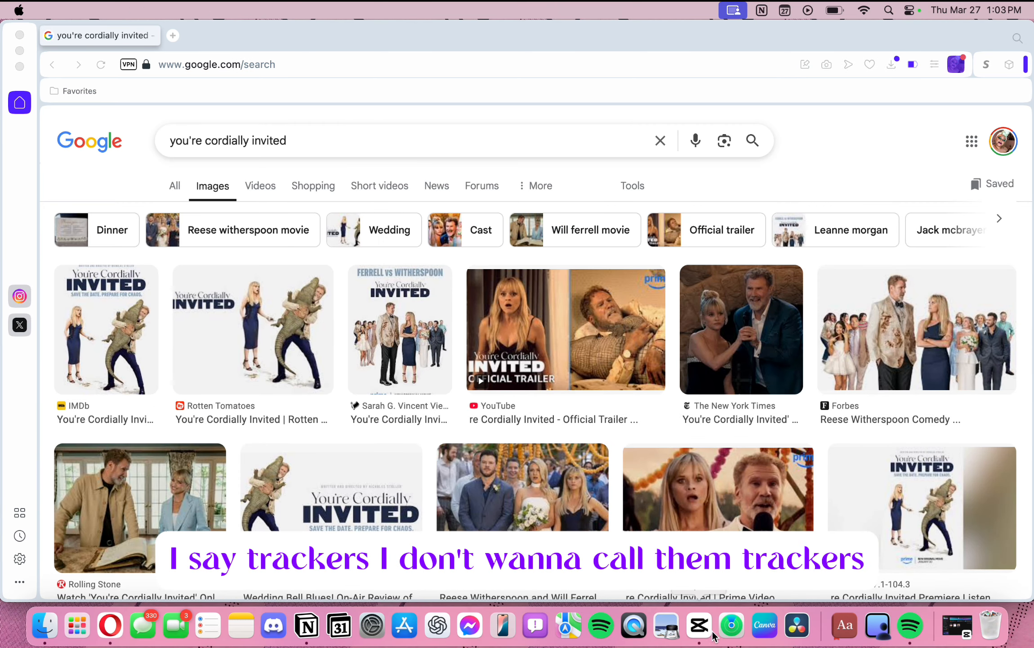
{"action": "left_click_drag", "start_coordinate": [83, 321], "coordinate": [663, 623]}
Search Pinterest for "you're cordially invited" and download a movie poster image from the pins
{"action": "left_click", "coordinate": [268, 68]}
{"action": "type", "text": "p"}
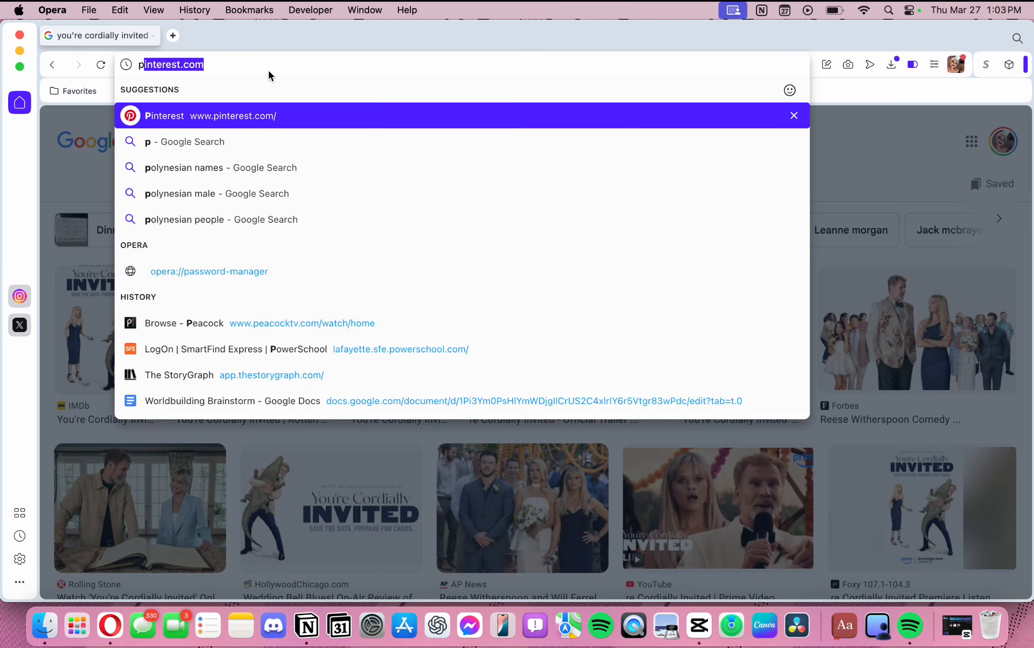
{"action": "key", "text": "Return"}
{"action": "left_click", "coordinate": [393, 129]}
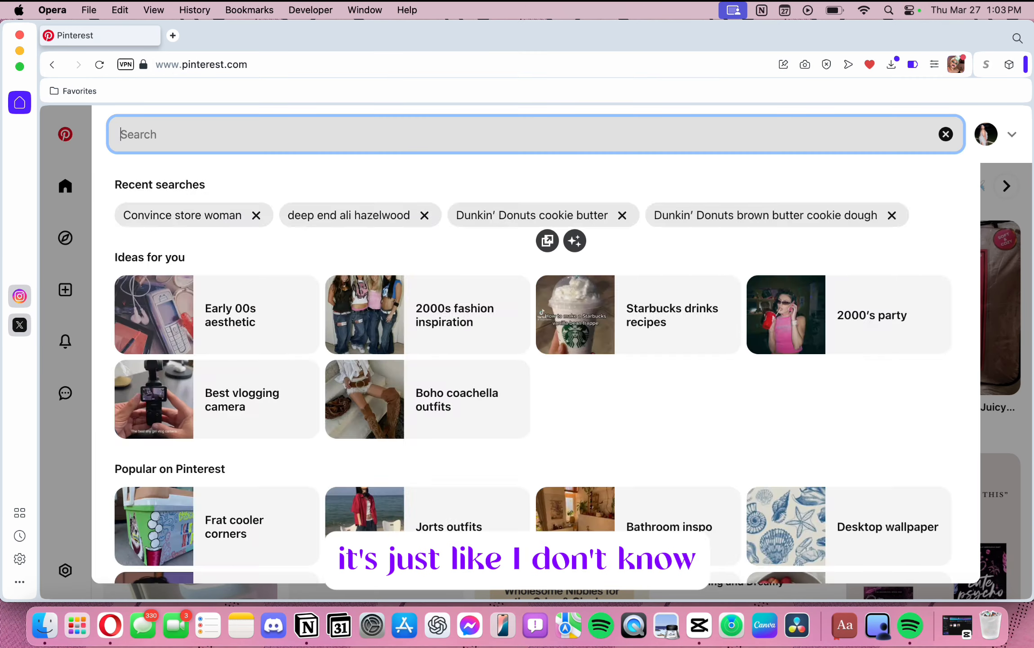
{"action": "type", "text": "you're cordially invited"}
{"action": "key", "text": "Return"}
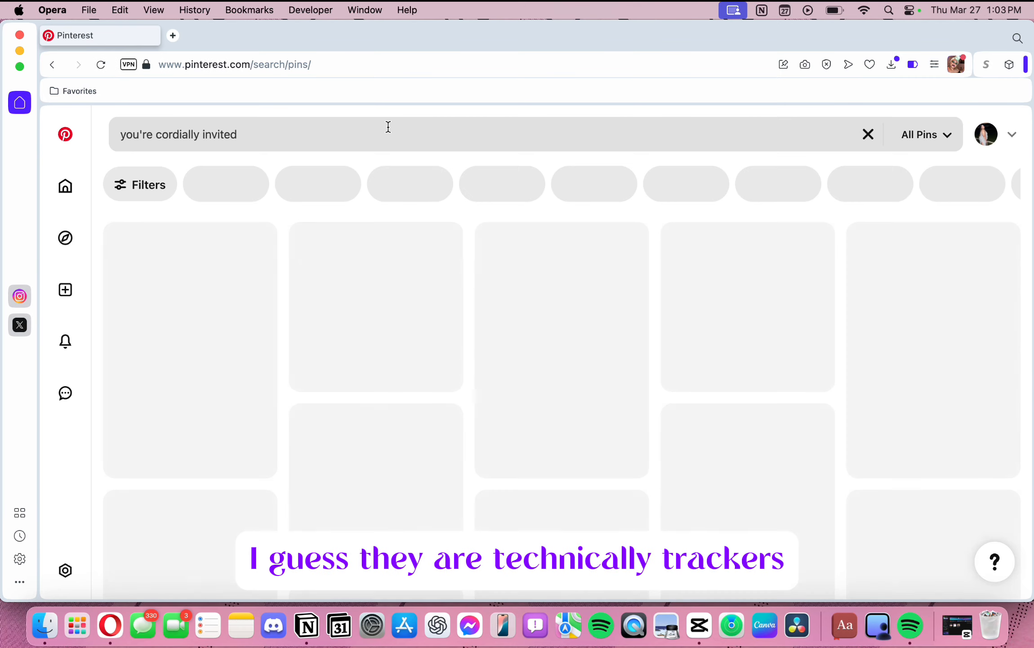
{"action": "left_click", "coordinate": [258, 457]}
{"action": "left_click", "coordinate": [270, 518]}
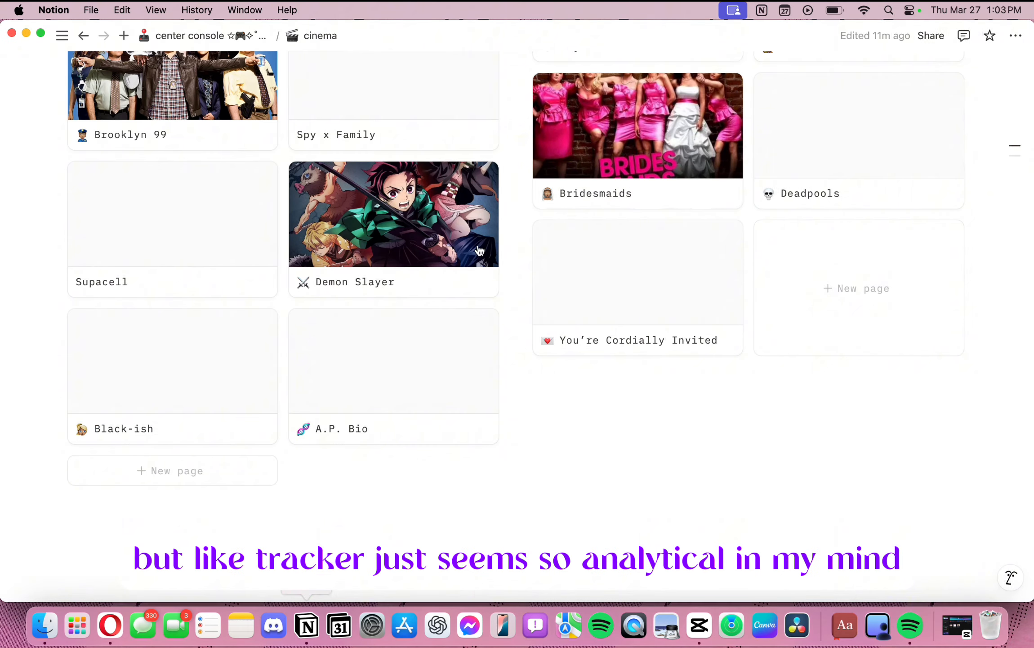
In Notion's cinema page, add an image block to the You're Cordially Invited card and upload the downloaded poster
{"action": "left_click", "coordinate": [547, 316]}
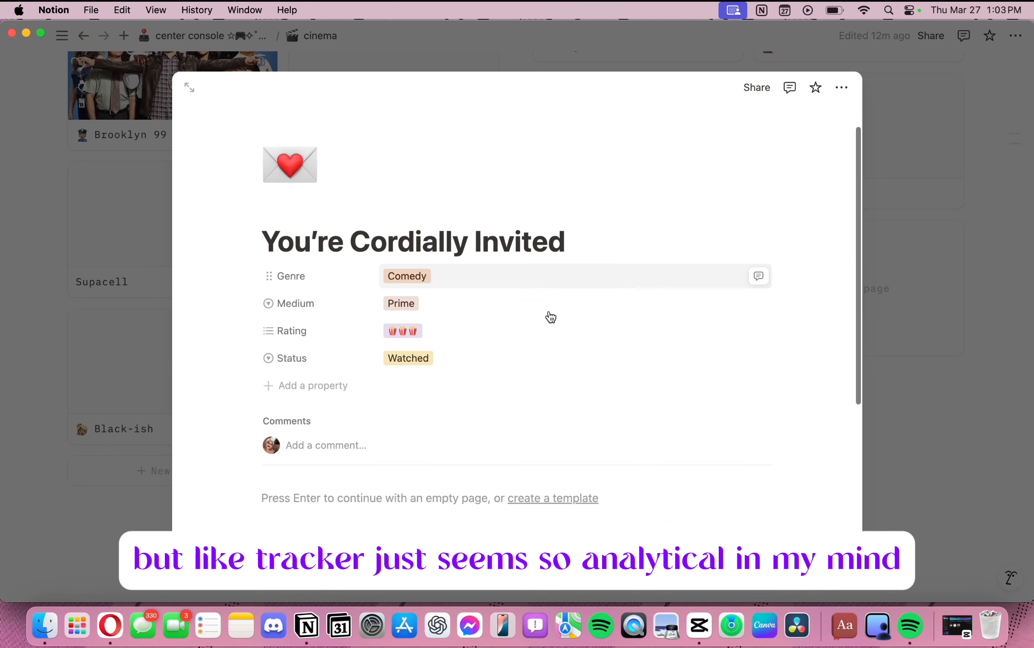
{"action": "scroll", "coordinate": [466, 270], "scroll_direction": "down", "scroll_amount": 5}
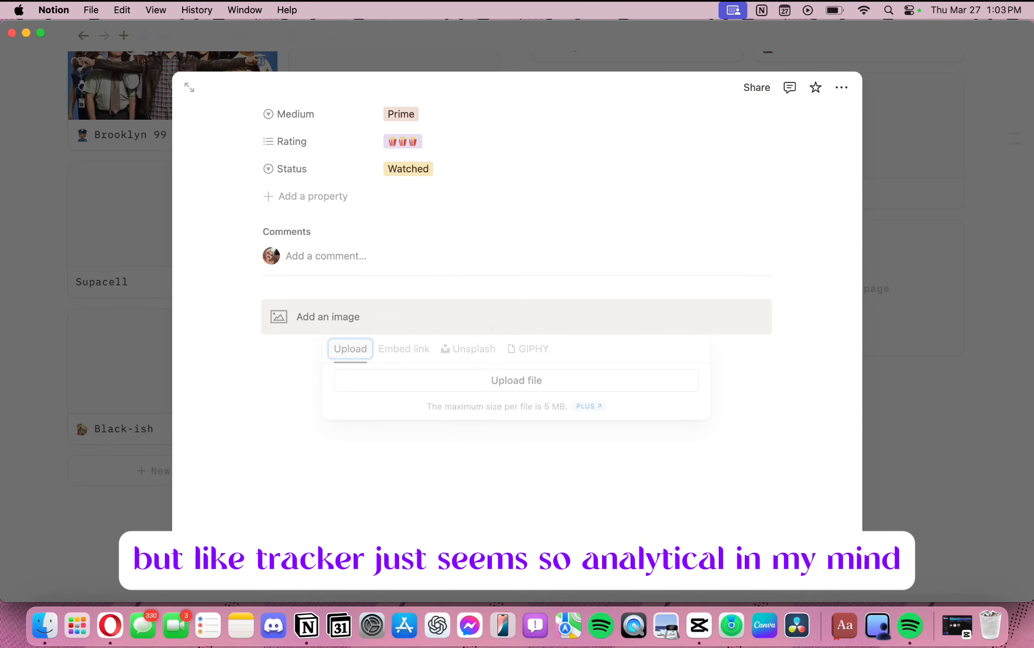
{"action": "left_click", "coordinate": [517, 380]}
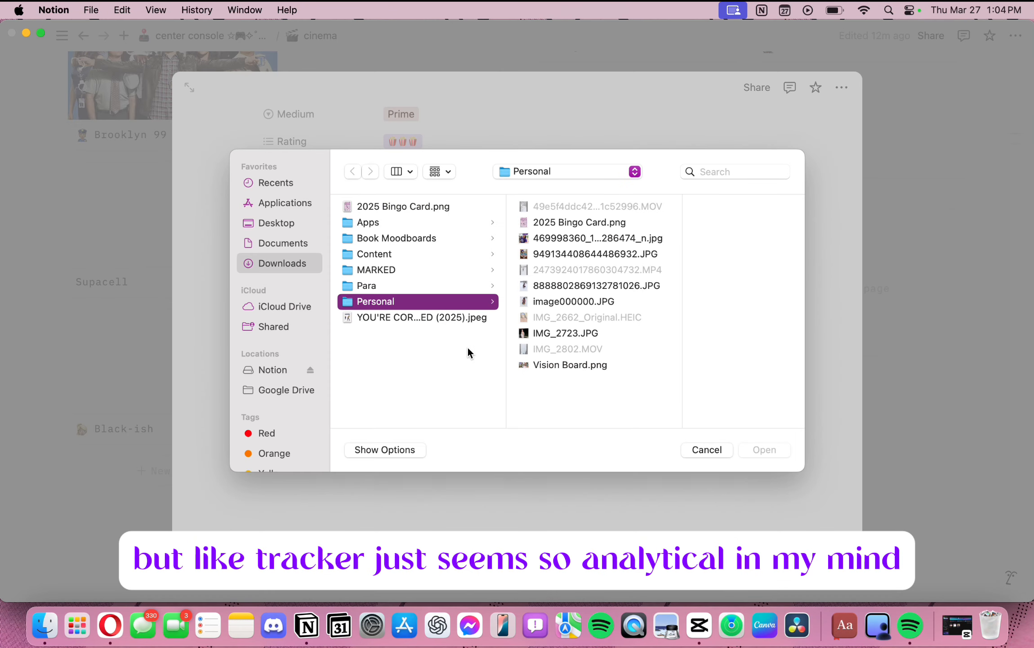
{"action": "left_click", "coordinate": [403, 321]}
{"action": "left_click", "coordinate": [773, 449]}
{"action": "left_click", "coordinate": [935, 367]}
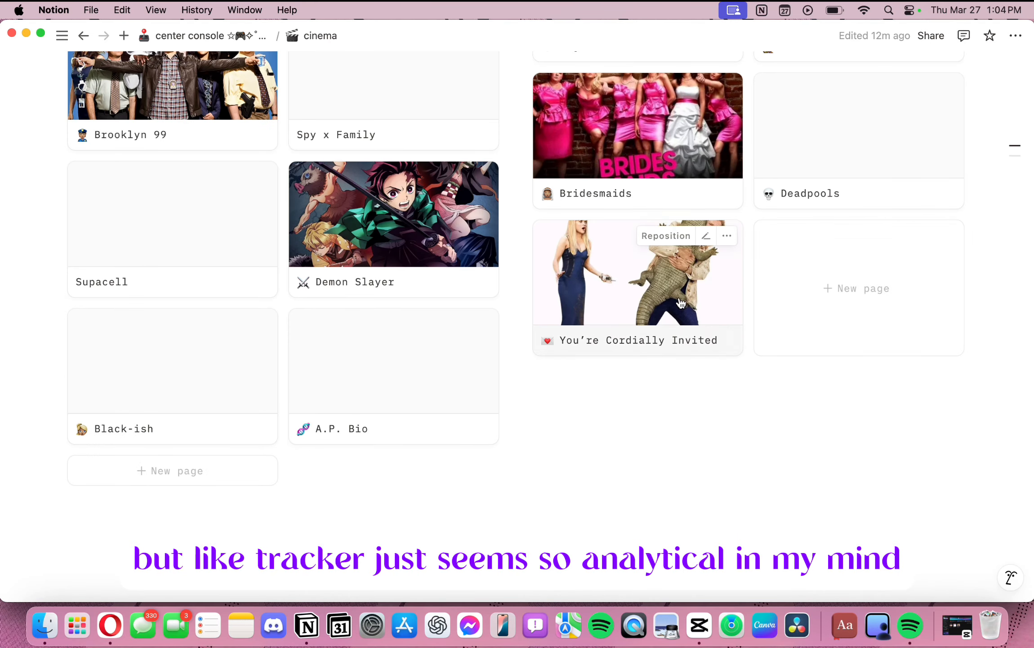
Switch to Opera, search Pinterest for "deadpool" and download the picture of Deadpool standing with crossed arms
{"action": "scroll", "coordinate": [837, 310], "scroll_direction": "up", "scroll_amount": 3}
{"action": "left_click", "coordinate": [110, 625]}
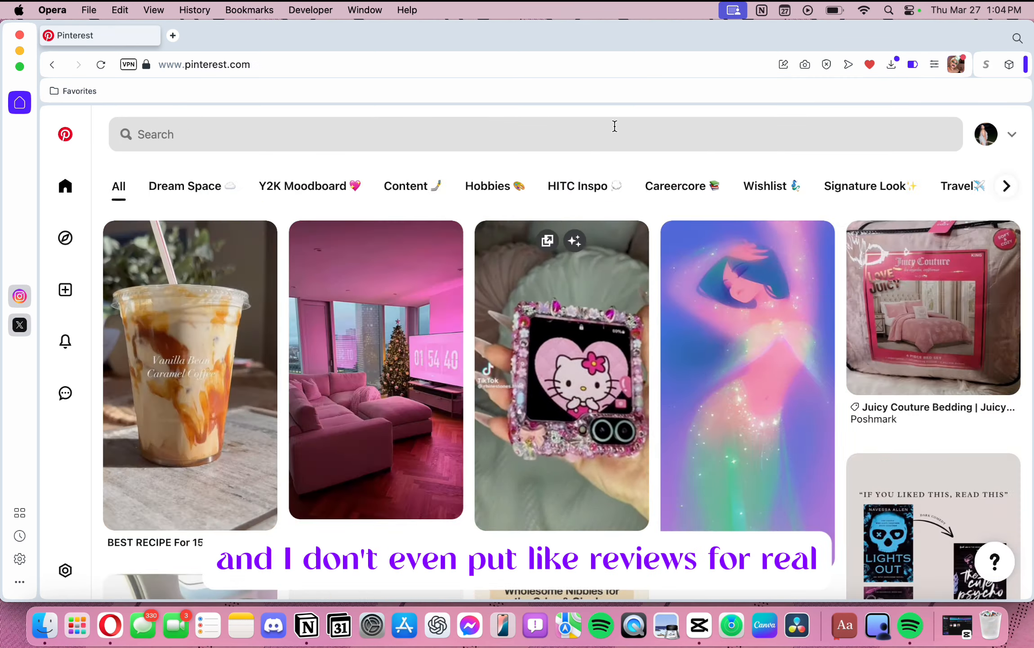
{"action": "left_click", "coordinate": [614, 127]}
{"action": "type", "text": "deadpool"}
{"action": "key", "text": "Return"}
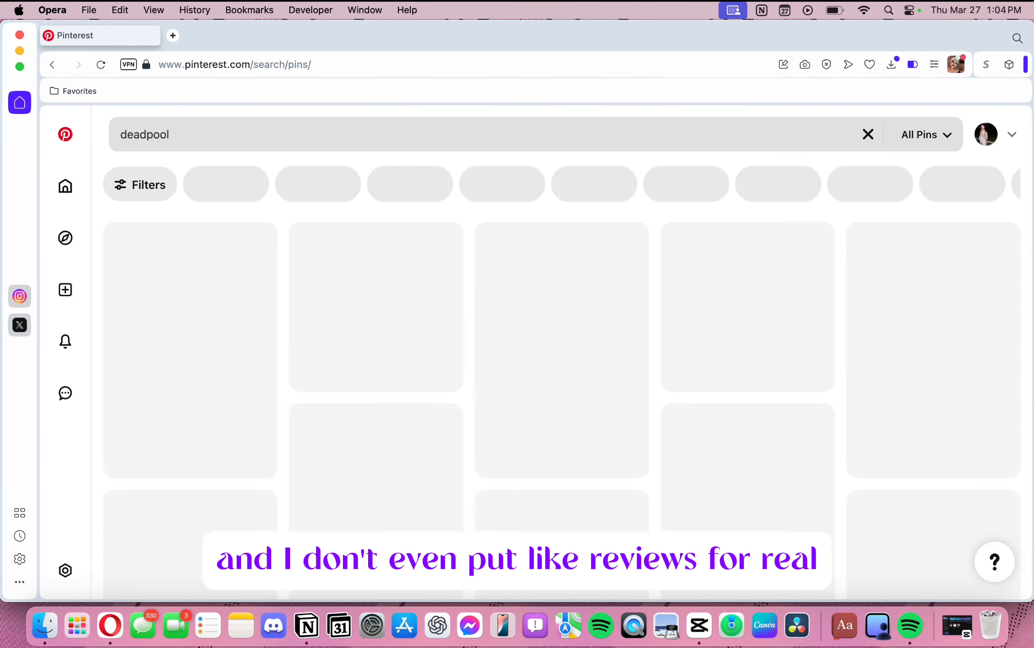
{"action": "left_click", "coordinate": [446, 512]}
{"action": "left_click", "coordinate": [439, 451]}
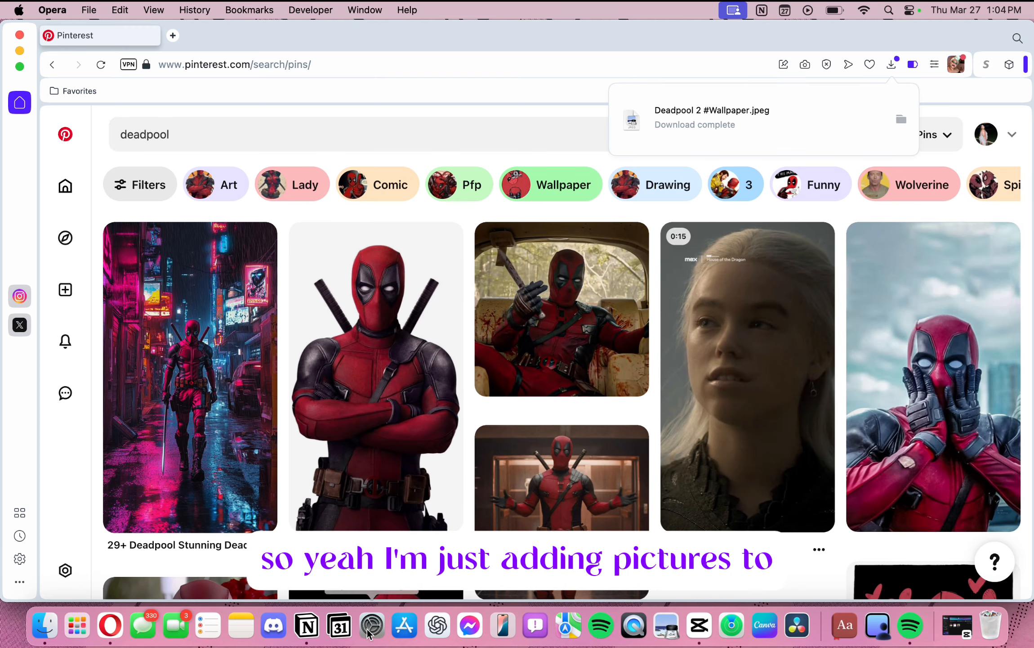
Switch to Notion, add an image block to the Deadpools card and upload "Deadpool 2 #Wallpaper.jpeg"
{"action": "left_click", "coordinate": [307, 626]}
{"action": "left_click", "coordinate": [915, 323]}
{"action": "scroll", "coordinate": [560, 392], "scroll_direction": "down", "scroll_amount": 4}
{"action": "key", "text": "Return"}
{"action": "type", "text": "/image"}
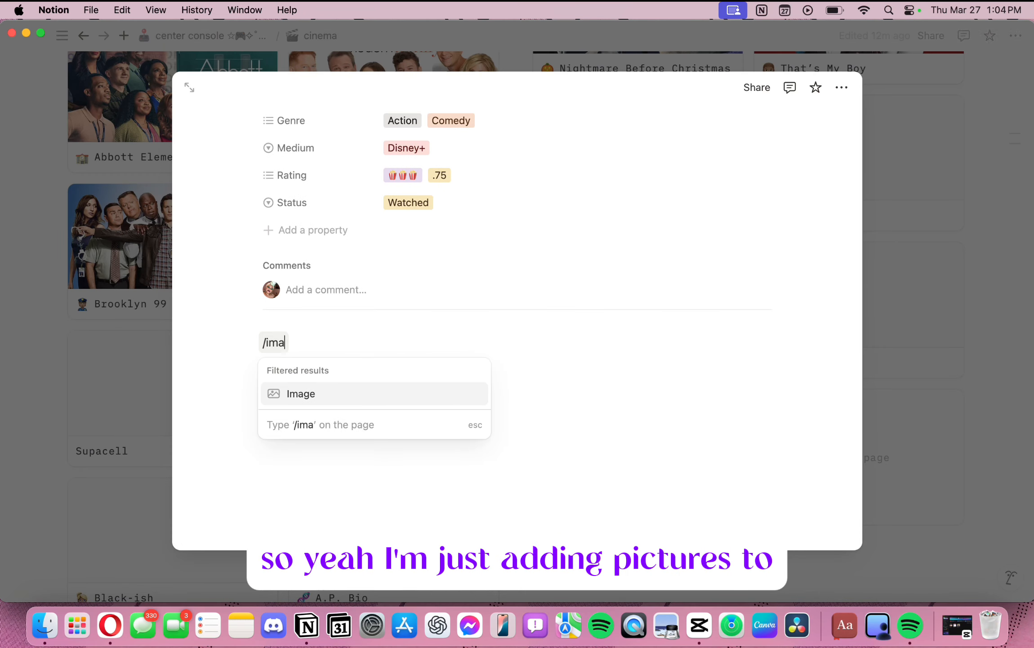
{"action": "left_click", "coordinate": [396, 405]}
{"action": "left_click", "coordinate": [441, 268]}
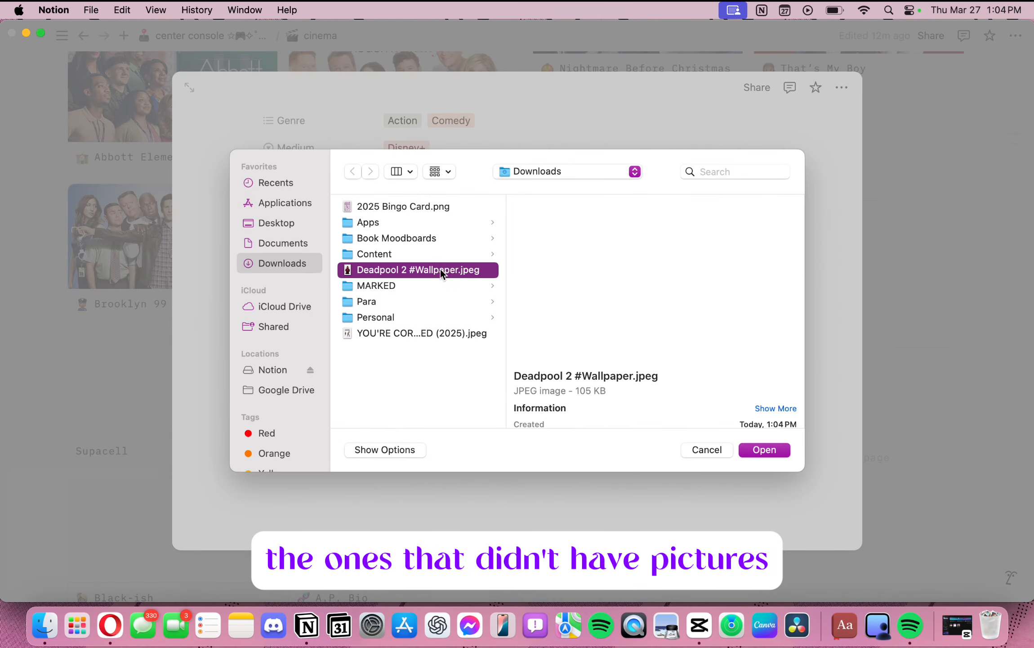
{"action": "left_click", "coordinate": [764, 445]}
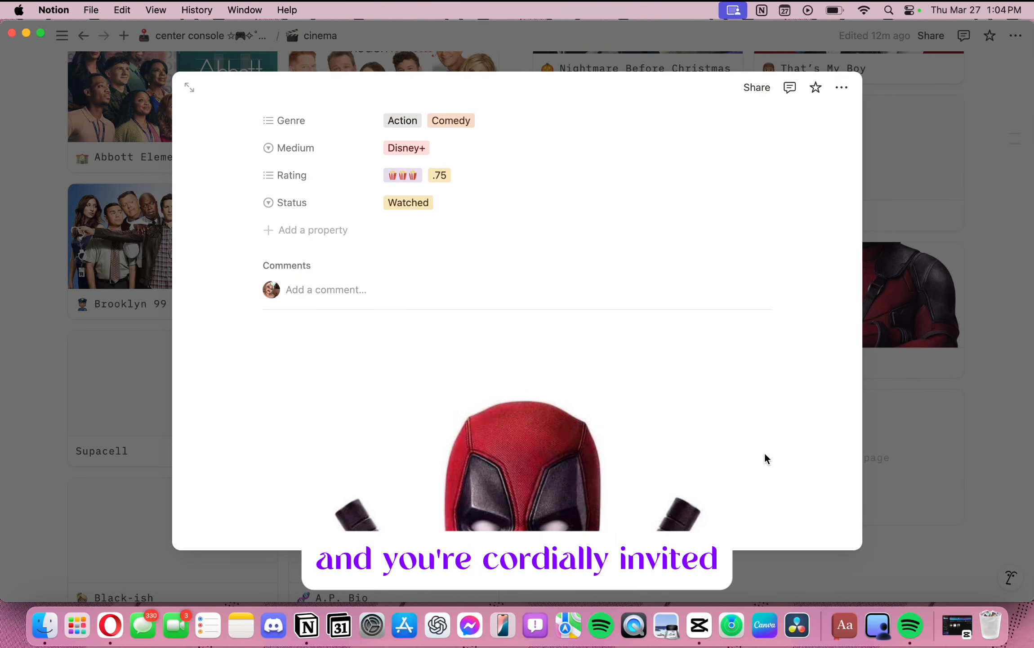
{"action": "left_click", "coordinate": [998, 277]}
Reposition the preview image on the Deadpools card downward so that the character's head shows
{"action": "left_click", "coordinate": [893, 270]}
{"action": "left_click", "coordinate": [890, 262]}
{"action": "left_click", "coordinate": [892, 266]}
{"action": "left_click_drag", "start_coordinate": [908, 296], "coordinate": [922, 442]}
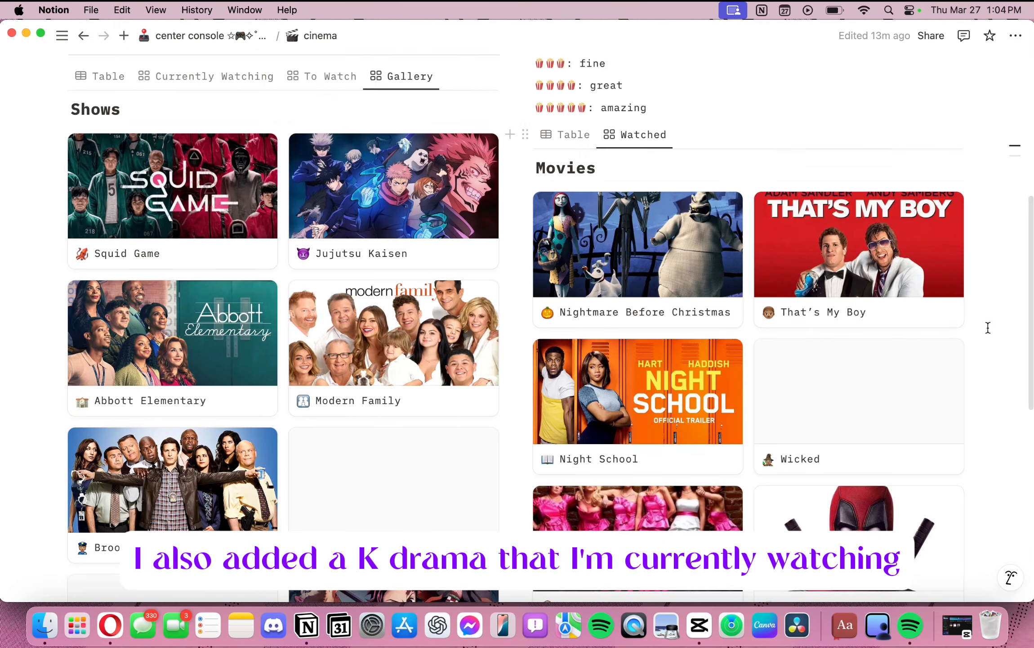
Delete the A.P. Bio and Spy x Family cards from the Shows gallery
{"action": "scroll", "coordinate": [988, 327], "scroll_direction": "down", "scroll_amount": 5}
{"action": "scroll", "coordinate": [988, 328], "scroll_direction": "down", "scroll_amount": 5}
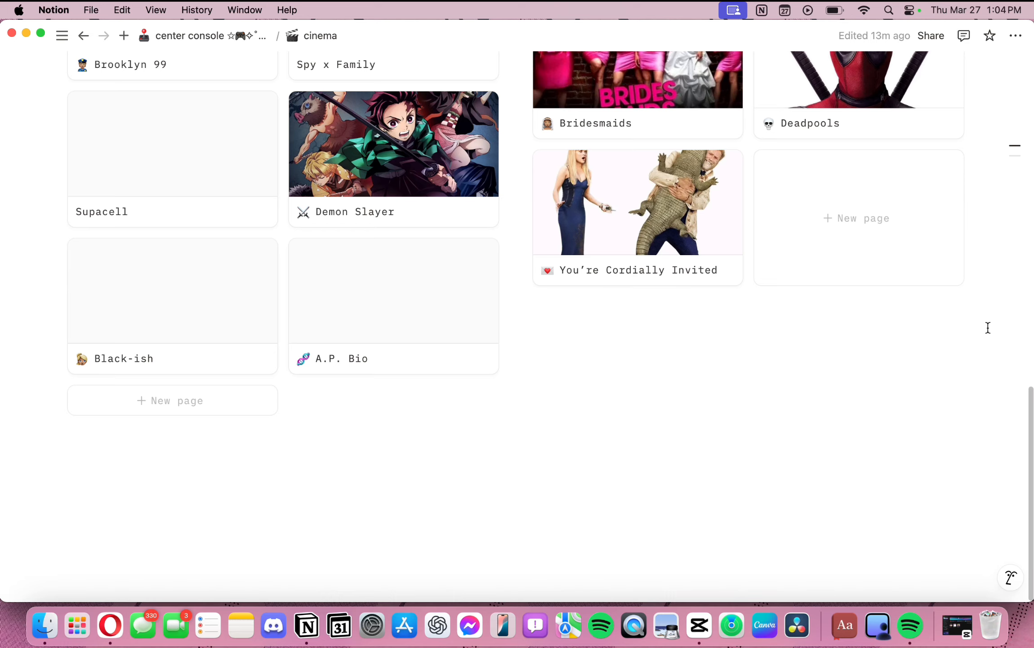
{"action": "left_click", "coordinate": [262, 252]}
{"action": "mouse_move", "coordinate": [313, 450]}
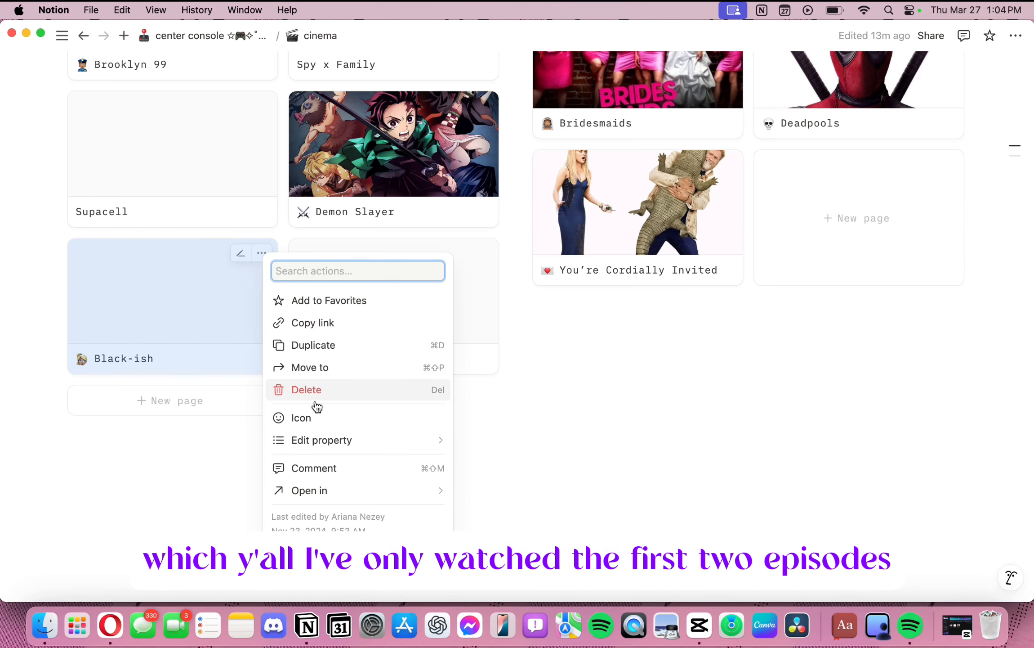
{"action": "key", "text": "Escape"}
{"action": "left_click", "coordinate": [483, 253]}
{"action": "left_click", "coordinate": [538, 391]}
{"action": "scroll", "coordinate": [480, 108], "scroll_direction": "up", "scroll_amount": 4}
{"action": "left_click", "coordinate": [483, 138]}
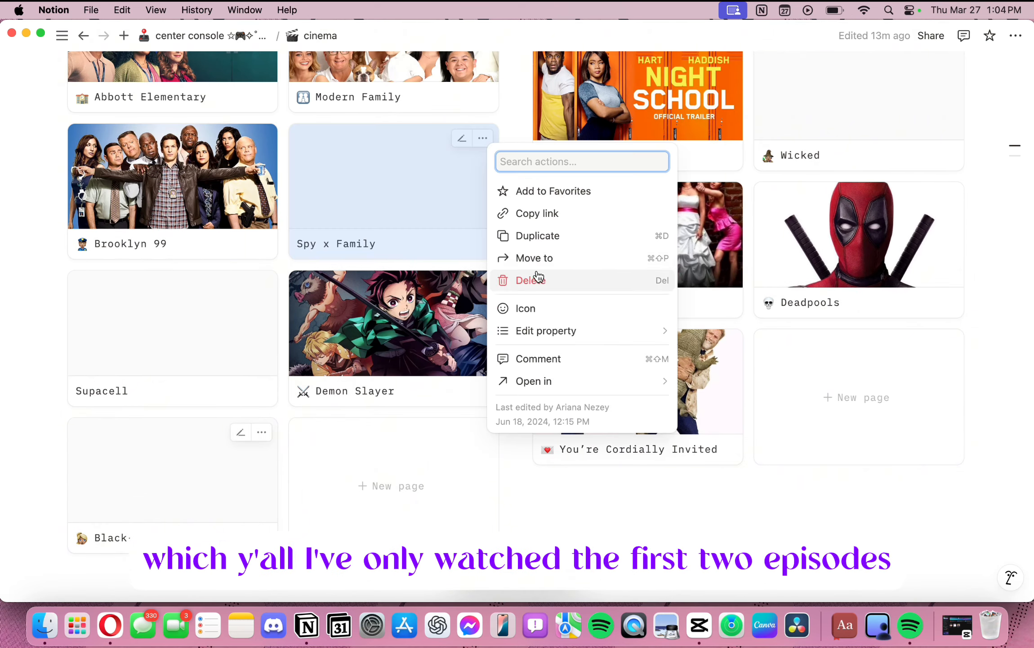
{"action": "left_click", "coordinate": [538, 280]}
Add a new card titled "The Trunk" to the Shows gallery and set its episode to 3
{"action": "scroll", "coordinate": [447, 166], "scroll_direction": "up", "scroll_amount": 5}
{"action": "scroll", "coordinate": [295, 298], "scroll_direction": "down", "scroll_amount": 8}
{"action": "left_click", "coordinate": [192, 383]}
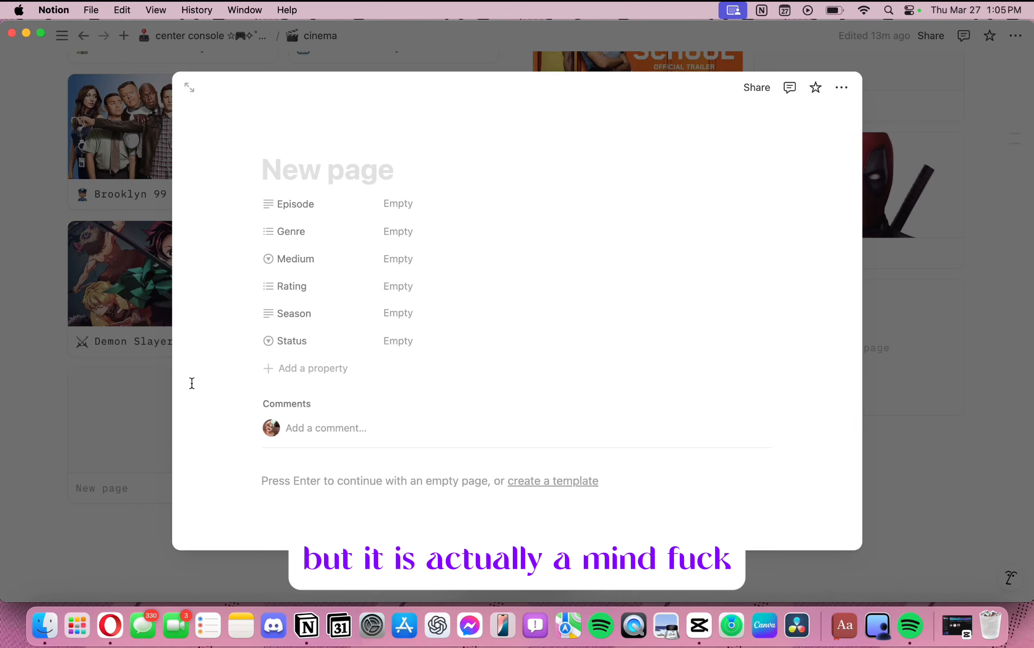
{"action": "type", "text": "The Trunk"}
{"action": "left_click", "coordinate": [424, 229]}
{"action": "left_click", "coordinate": [428, 209]}
{"action": "left_click", "coordinate": [430, 208]}
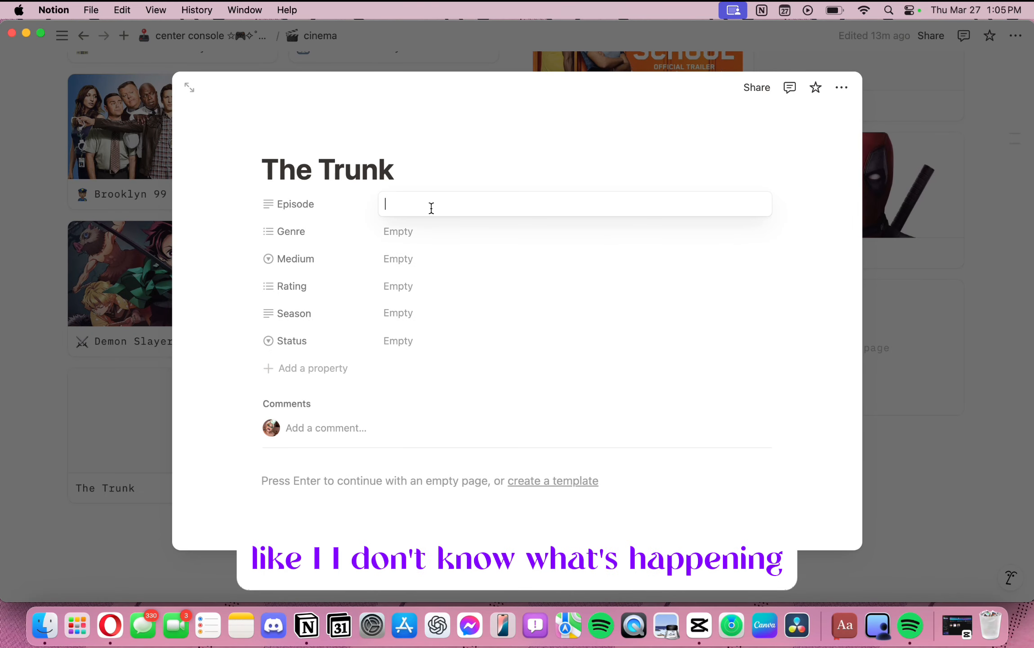
{"action": "type", "text": "3"}
Set The Trunk's genre to Psychological and Thriller, plus a new Mystery option
{"action": "left_click", "coordinate": [418, 239]}
{"action": "left_click", "coordinate": [419, 239]}
{"action": "left_click", "coordinate": [452, 306]}
{"action": "left_click", "coordinate": [454, 285]}
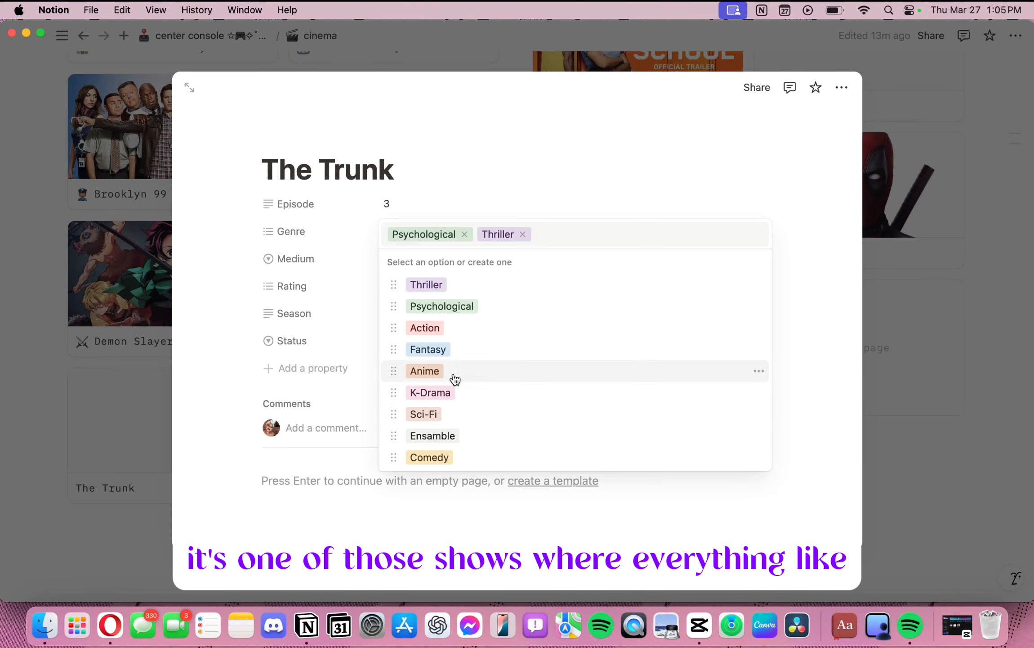
{"action": "type", "text": "Mystery"}
{"action": "key", "text": "Return"}
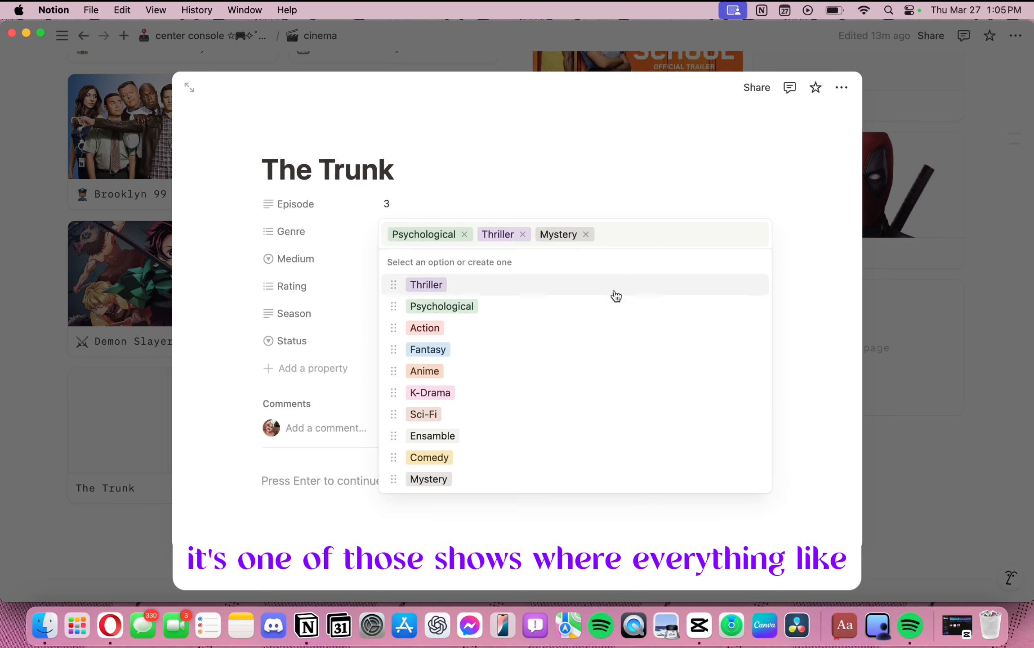
{"action": "key", "text": "Escape"}
Set The Trunk's medium to Netflix, season to 1 and status to Currently Watching
{"action": "left_click", "coordinate": [446, 258]}
{"action": "left_click", "coordinate": [425, 312]}
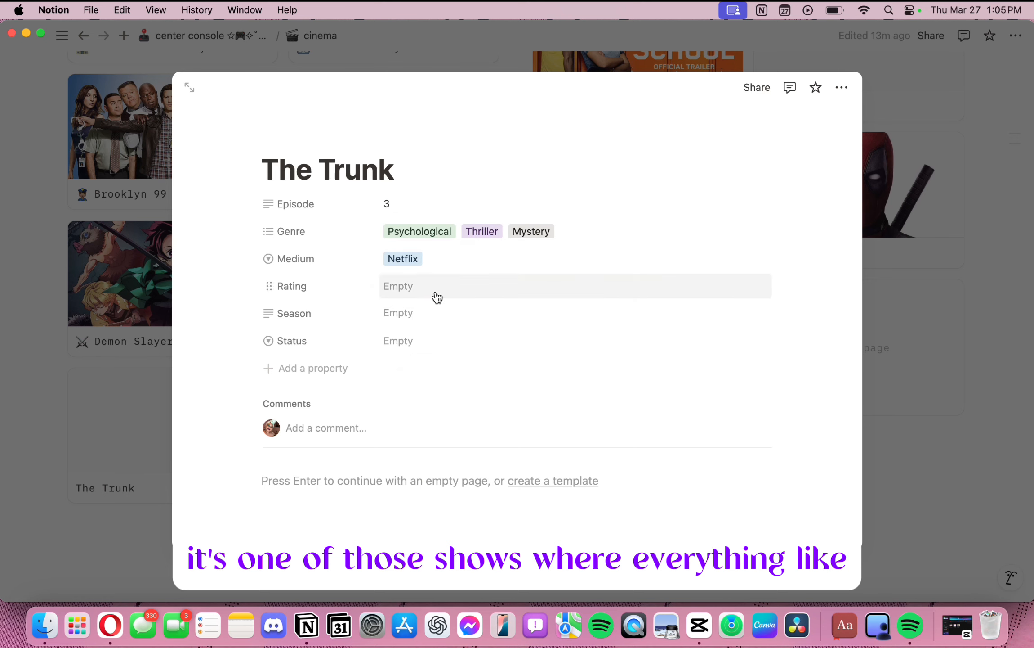
{"action": "left_click", "coordinate": [429, 315]}
{"action": "type", "text": "1"}
{"action": "left_click", "coordinate": [444, 340]}
{"action": "left_click", "coordinate": [455, 393]}
{"action": "key", "text": "Escape"}
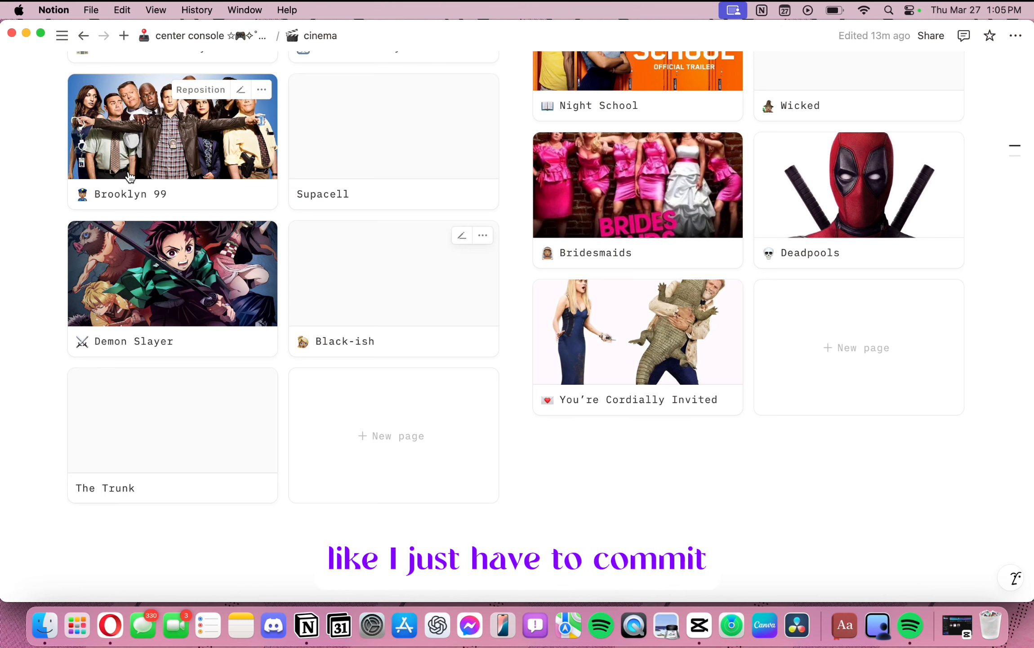
Give The Trunk card a briefcase emoji icon, found by searching for "case"
{"action": "scroll", "coordinate": [642, 383], "scroll_direction": "down", "scroll_amount": 3}
{"action": "left_click", "coordinate": [191, 360]}
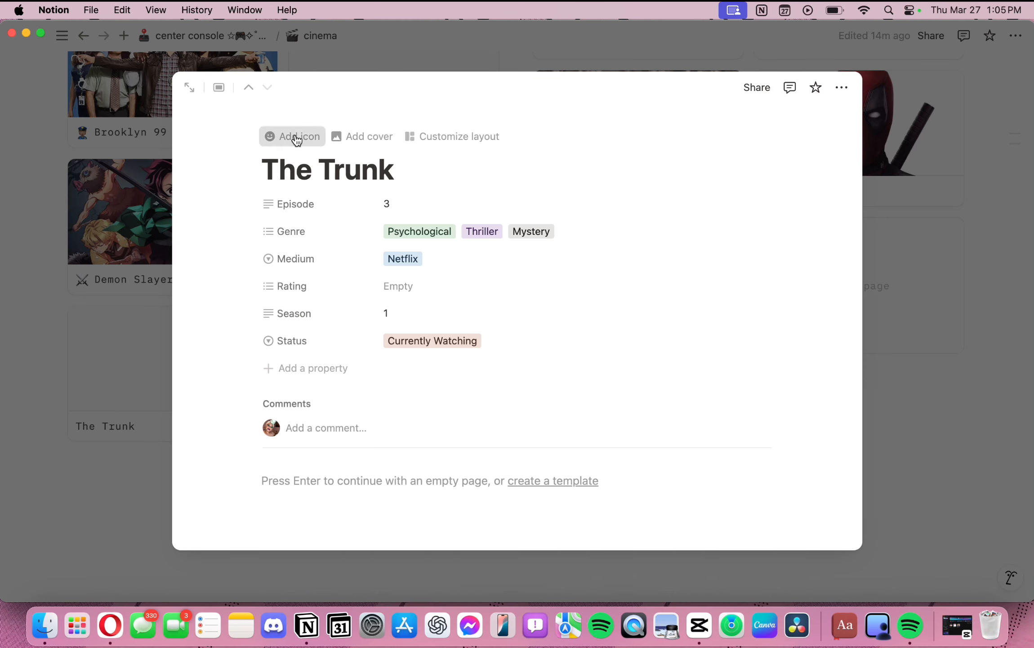
{"action": "left_click", "coordinate": [297, 141]}
{"action": "type", "text": "suitcase"}
{"action": "key", "text": "BackSpace"}
{"action": "key", "text": "BackSpace"}
{"action": "key", "text": "BackSpace"}
{"action": "key", "text": "BackSpace"}
{"action": "key", "text": "BackSpace"}
{"action": "key", "text": "BackSpace"}
{"action": "key", "text": "BackSpace"}
{"action": "key", "text": "BackSpace"}
{"action": "type", "text": "case"}
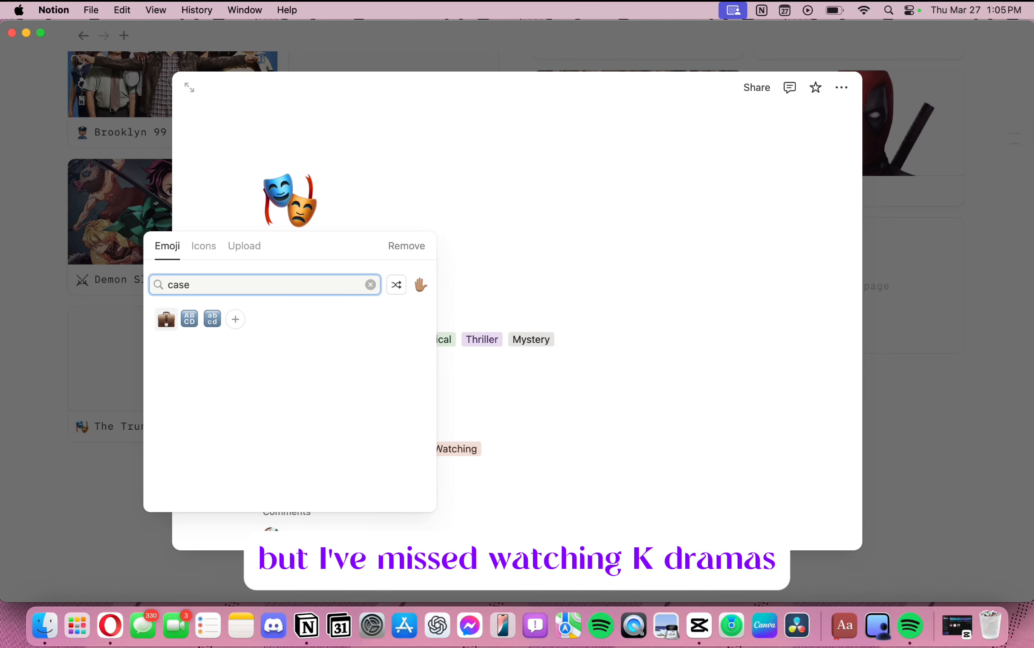
{"action": "key", "text": "Return"}
{"action": "left_click", "coordinate": [1004, 325]}
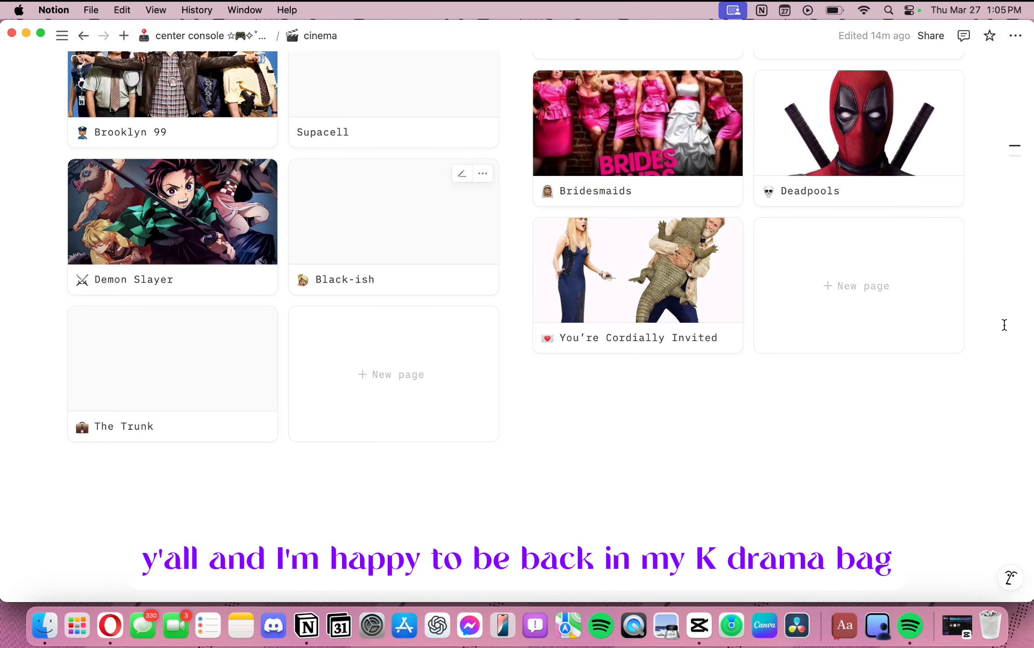
Review the Shows and Movies galleries and the available Shows views on the cinema page
{"action": "scroll", "coordinate": [443, 292], "scroll_direction": "up", "scroll_amount": 15}
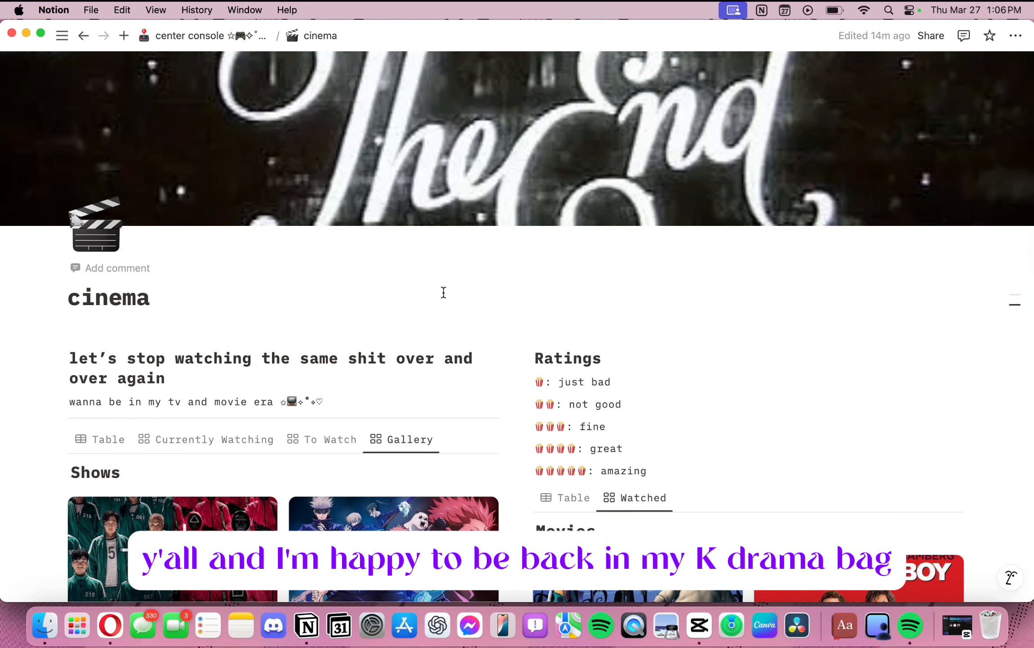
{"action": "scroll", "coordinate": [443, 292], "scroll_direction": "down", "scroll_amount": 5}
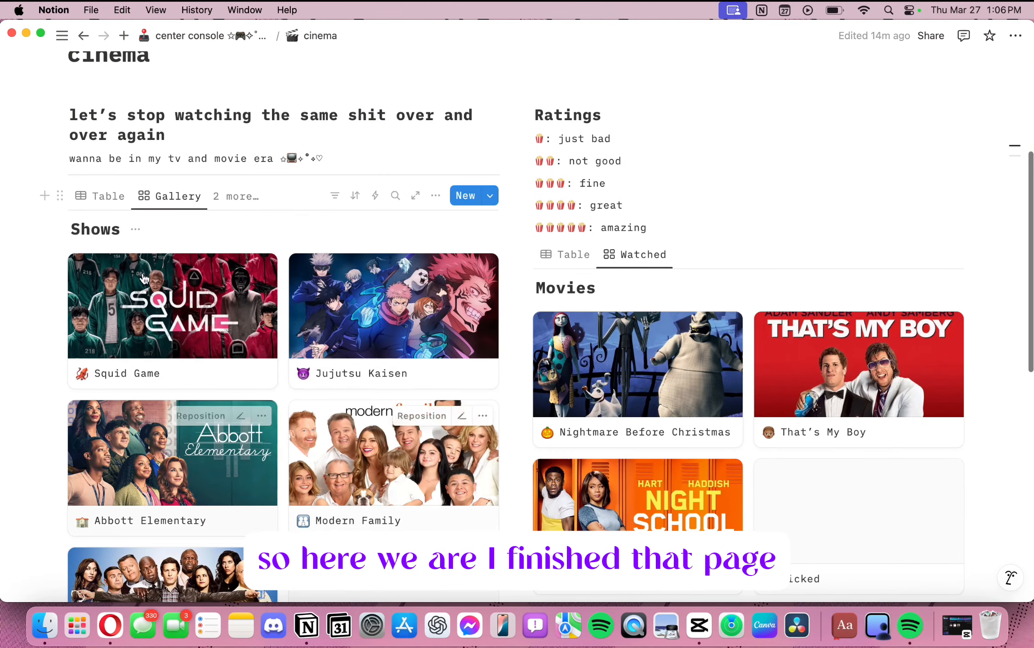
{"action": "left_click", "coordinate": [250, 198]}
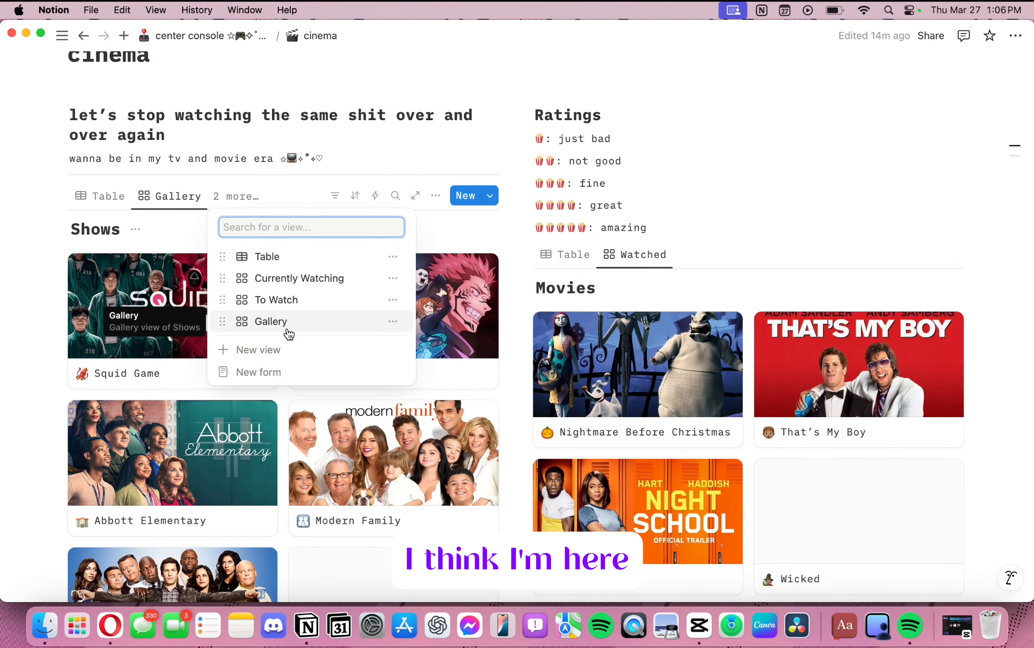
{"action": "left_click", "coordinate": [42, 289]}
{"action": "scroll", "coordinate": [249, 526], "scroll_direction": "down", "scroll_amount": 10}
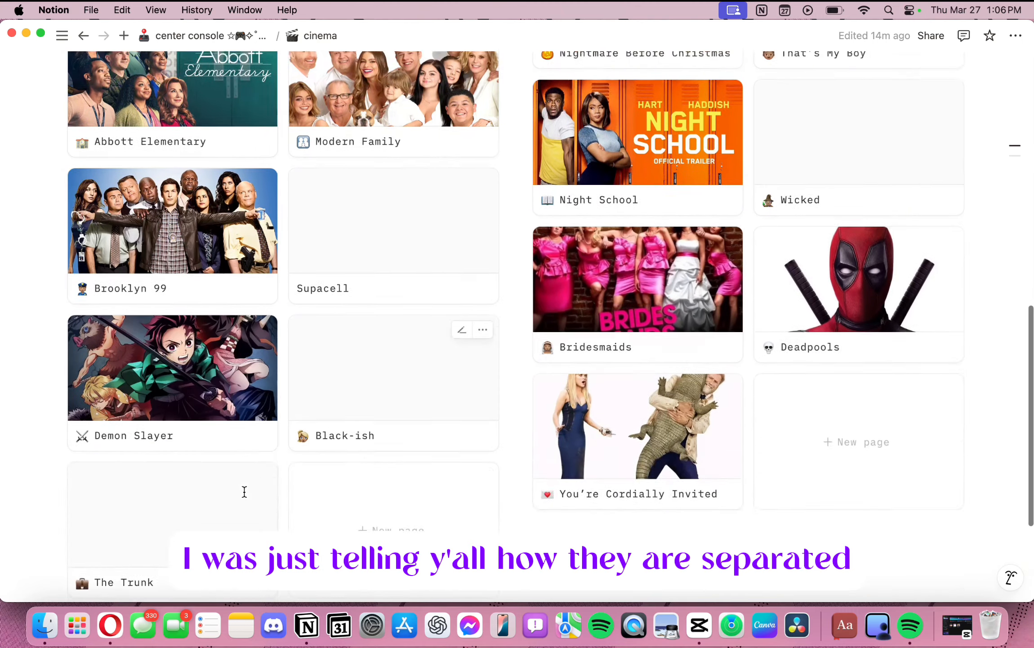
{"action": "scroll", "coordinate": [248, 526], "scroll_direction": "up", "scroll_amount": 8}
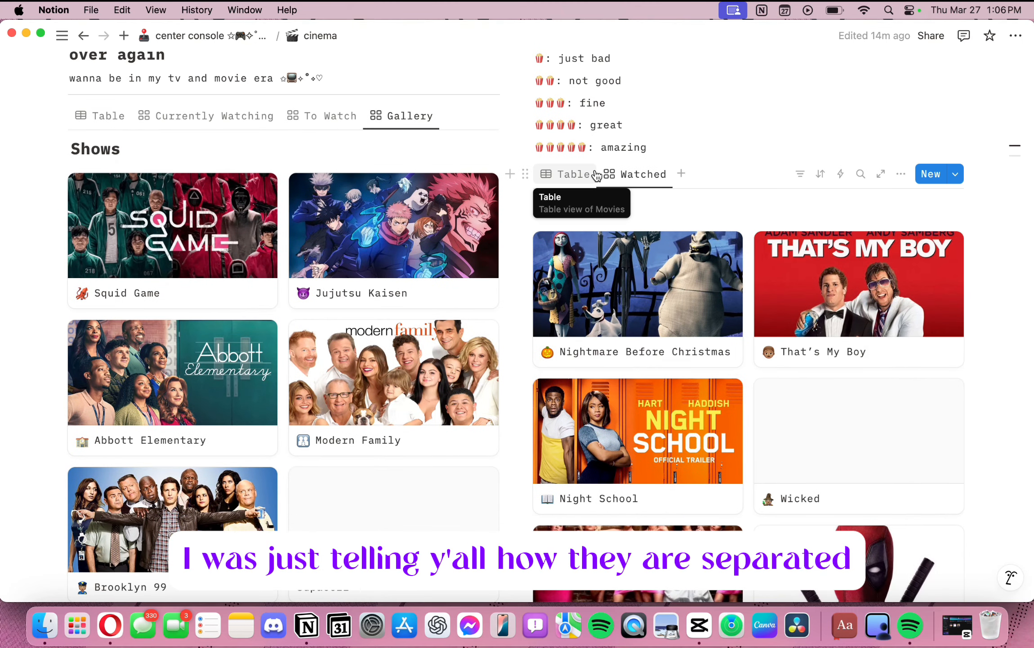
{"action": "scroll", "coordinate": [906, 323], "scroll_direction": "down", "scroll_amount": 10}
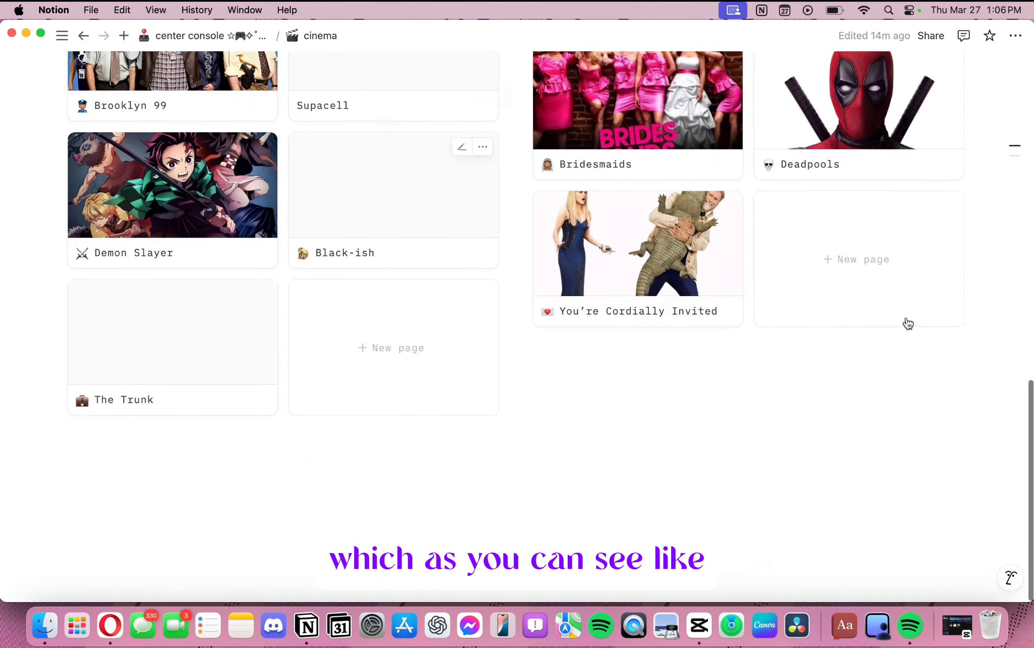
{"action": "scroll", "coordinate": [907, 318], "scroll_direction": "up", "scroll_amount": 15}
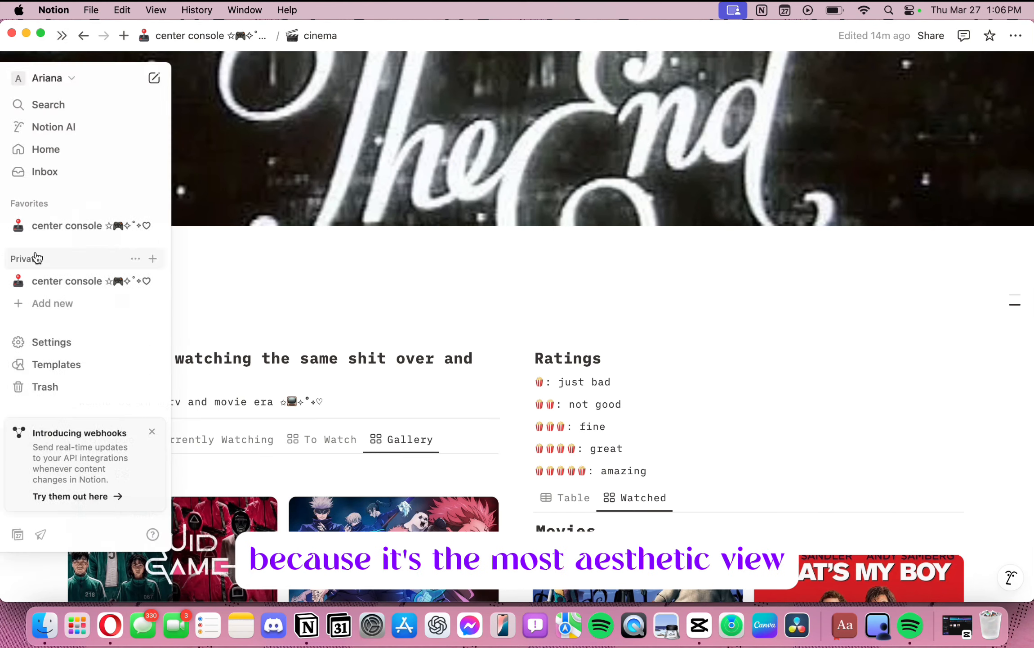
Go back to the center console, open the content page and look through its Track and Update board
{"action": "left_click", "coordinate": [189, 36]}
{"action": "scroll", "coordinate": [218, 323], "scroll_direction": "down", "scroll_amount": 10}
{"action": "left_click", "coordinate": [195, 331]}
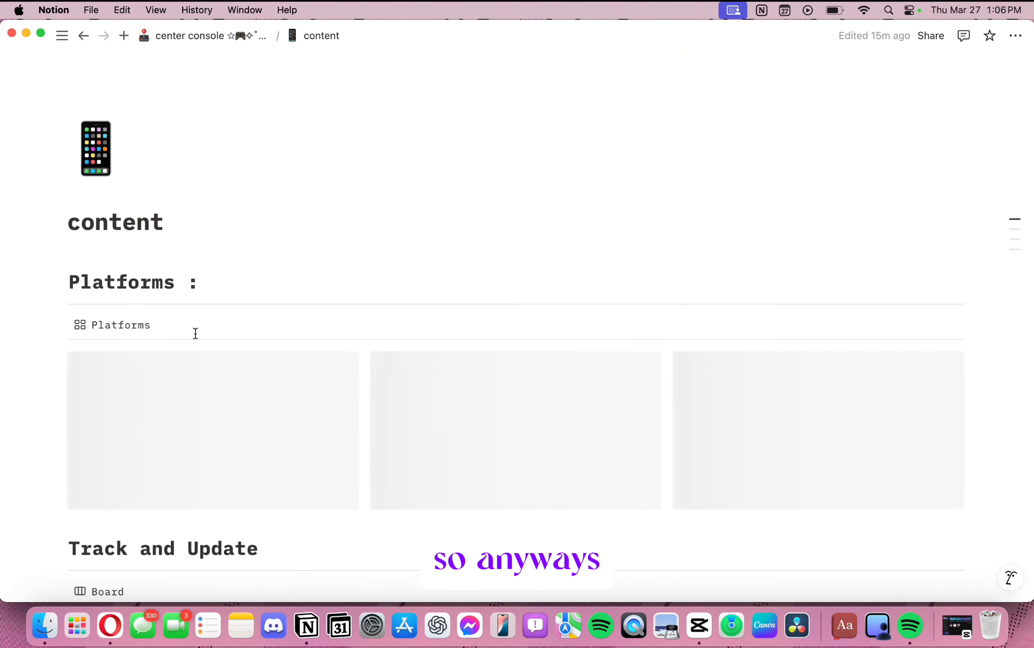
{"action": "scroll", "coordinate": [196, 335], "scroll_direction": "down", "scroll_amount": 6}
{"action": "scroll", "coordinate": [196, 338], "scroll_direction": "down", "scroll_amount": 15}
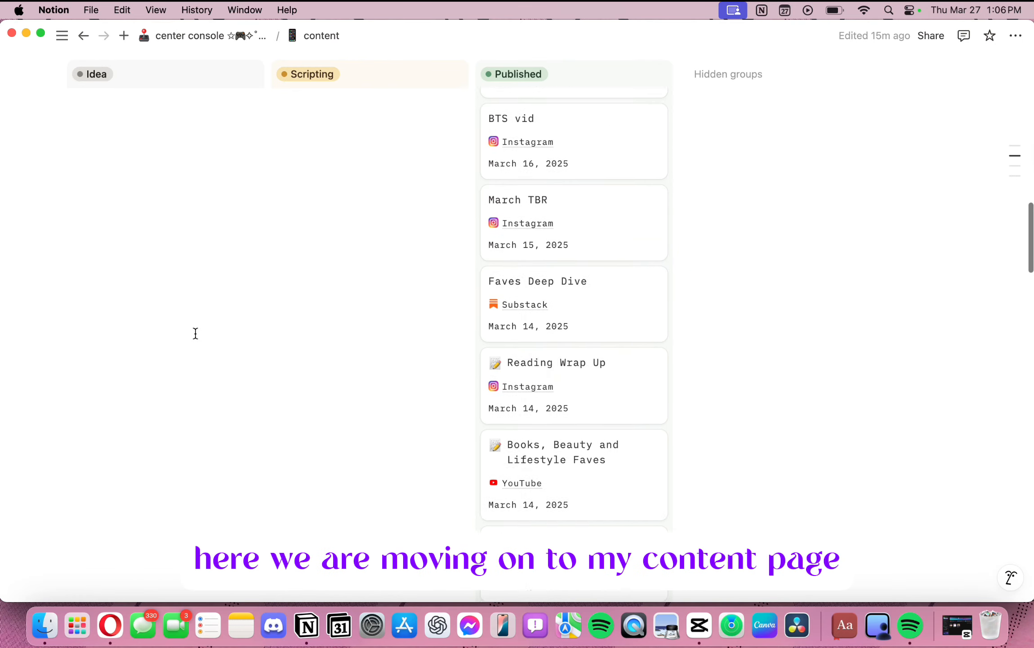
{"action": "scroll", "coordinate": [197, 339], "scroll_direction": "up", "scroll_amount": 10}
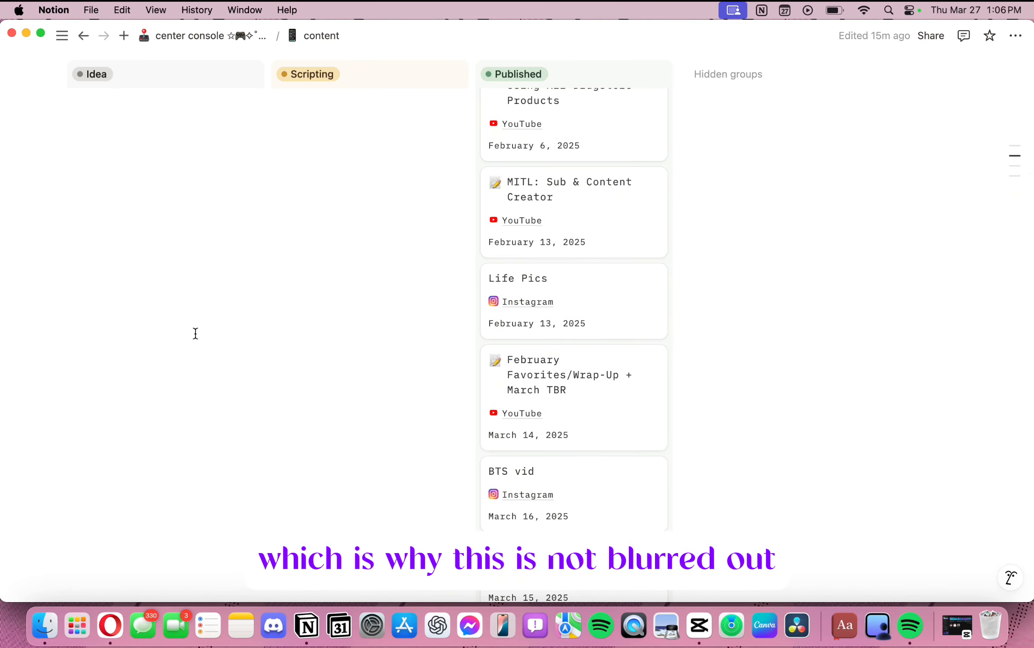
{"action": "scroll", "coordinate": [195, 333], "scroll_direction": "up", "scroll_amount": 10}
{"action": "scroll", "coordinate": [372, 390], "scroll_direction": "down", "scroll_amount": 2}
{"action": "scroll", "coordinate": [218, 376], "scroll_direction": "down", "scroll_amount": 15}
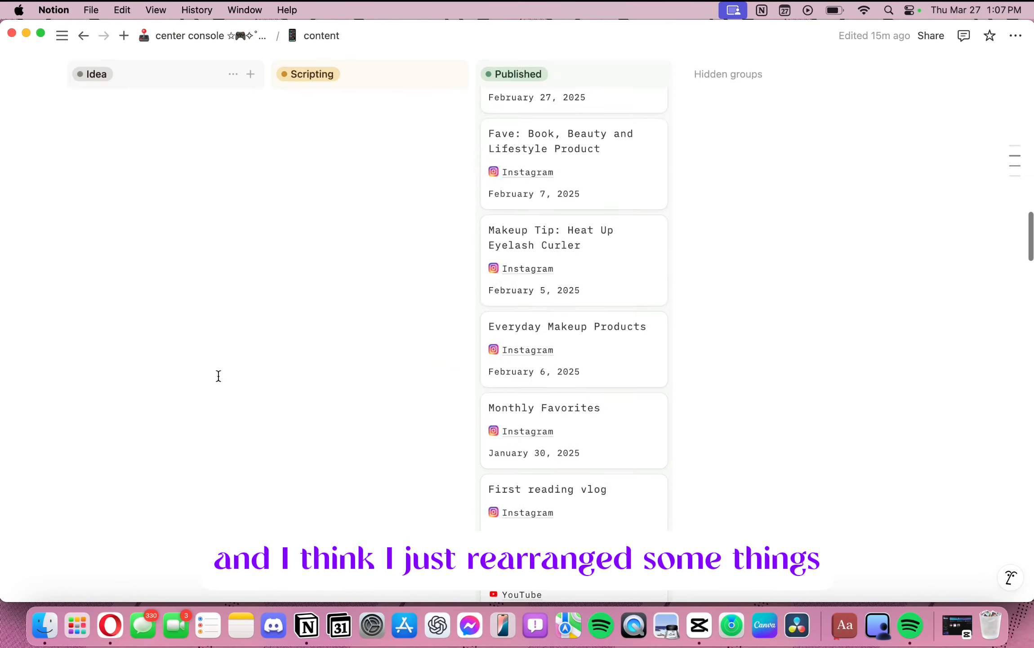
Open the reading vlog entry in the content calendar and delete its "diy maintainance" to-do
{"action": "scroll", "coordinate": [218, 376], "scroll_direction": "down", "scroll_amount": 5}
{"action": "left_click", "coordinate": [220, 373]}
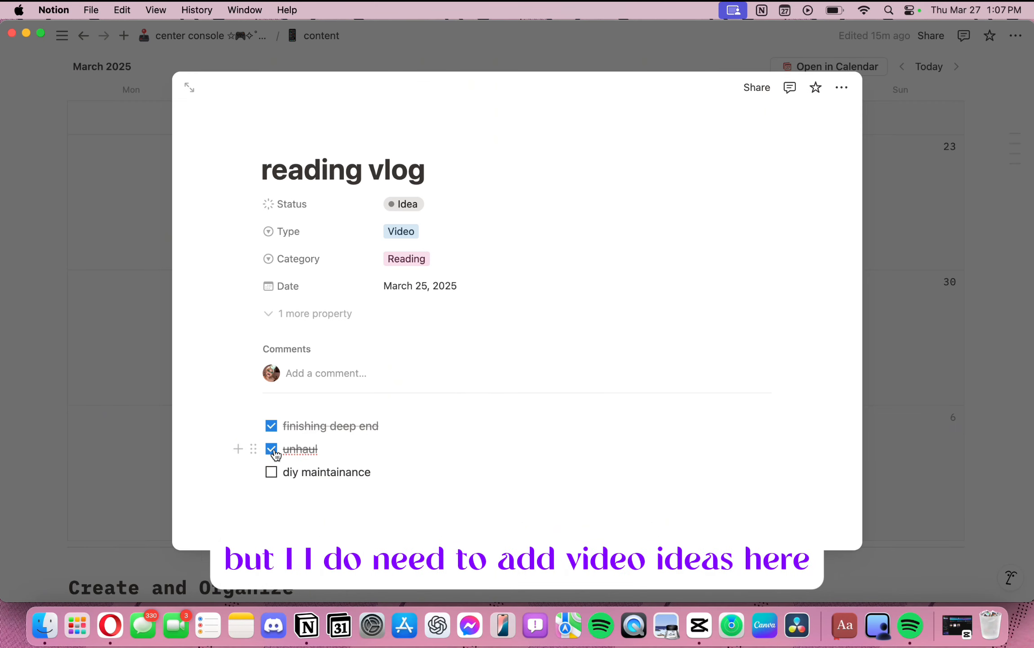
{"action": "left_click", "coordinate": [254, 472]}
{"action": "left_click", "coordinate": [234, 417]}
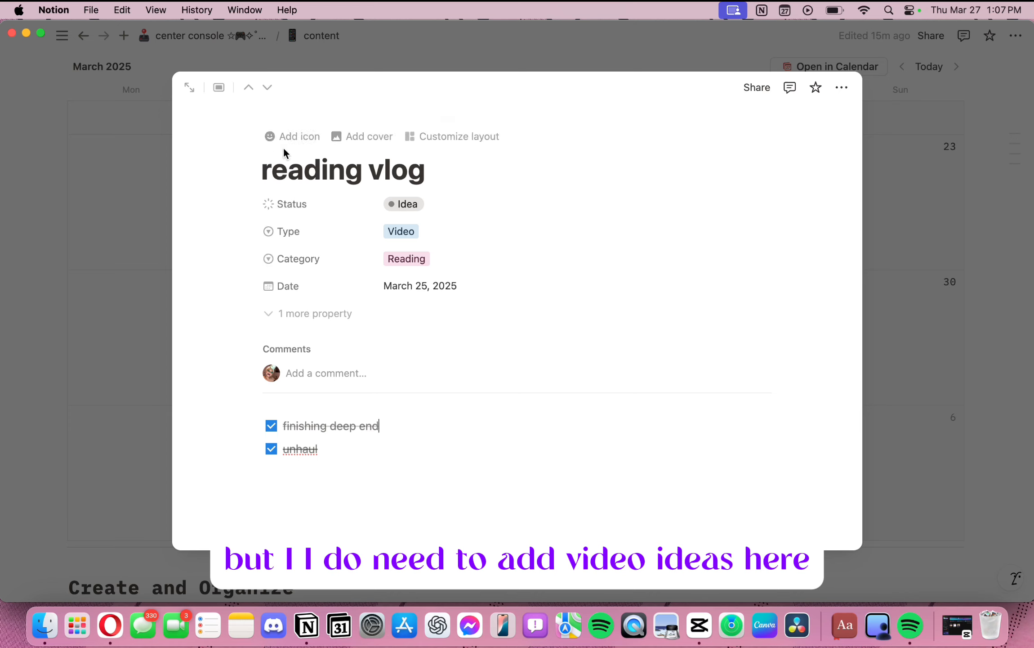
Add the memo-and-pencil icon to the reading vlog entry and set its status to Published
{"action": "left_click", "coordinate": [289, 135]}
{"action": "left_click", "coordinate": [163, 340]}
{"action": "left_click", "coordinate": [405, 312]}
{"action": "left_click", "coordinate": [118, 299]}
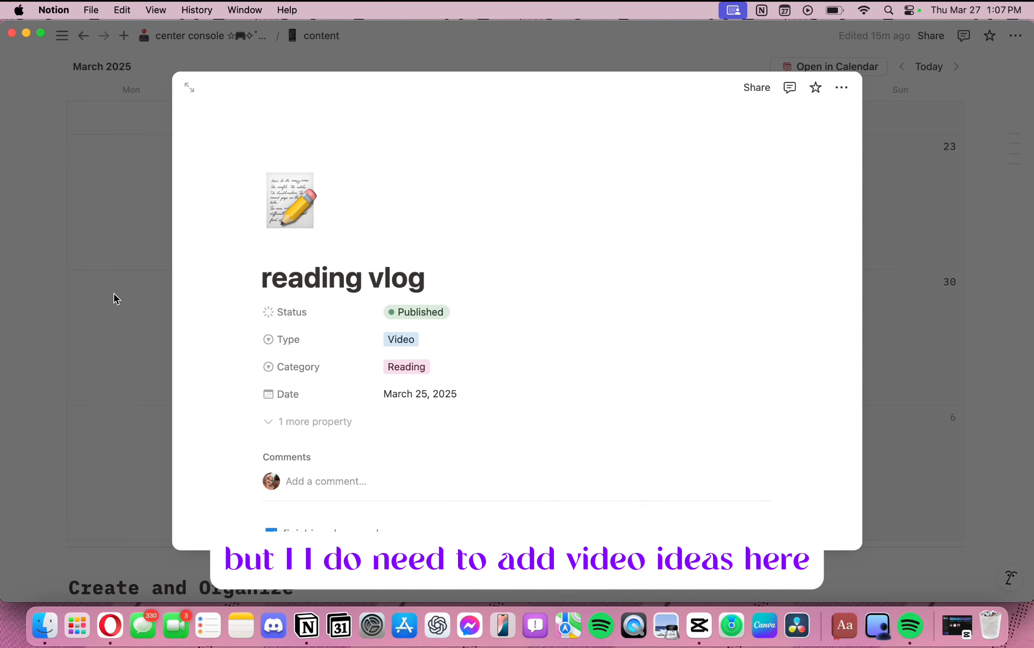
{"action": "left_click", "coordinate": [117, 299]}
Move the reading vlog entry one day later and the hygiene 101 entry one week later in the content calendar
{"action": "left_click_drag", "start_coordinate": [270, 330], "coordinate": [434, 337]}
{"action": "left_click", "coordinate": [672, 348]}
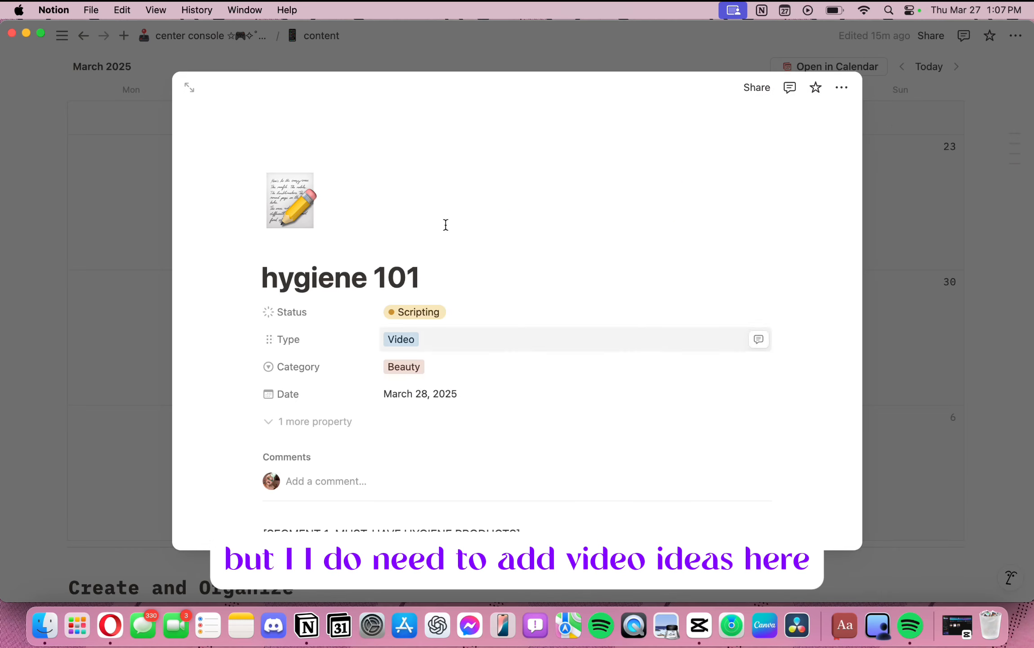
{"action": "left_click", "coordinate": [940, 231]}
{"action": "left_click_drag", "start_coordinate": [648, 335], "coordinate": [650, 455]}
Add a content calendar entry on March 28, 2025 titled "upgrading my organization systems"
{"action": "left_click", "coordinate": [594, 280]}
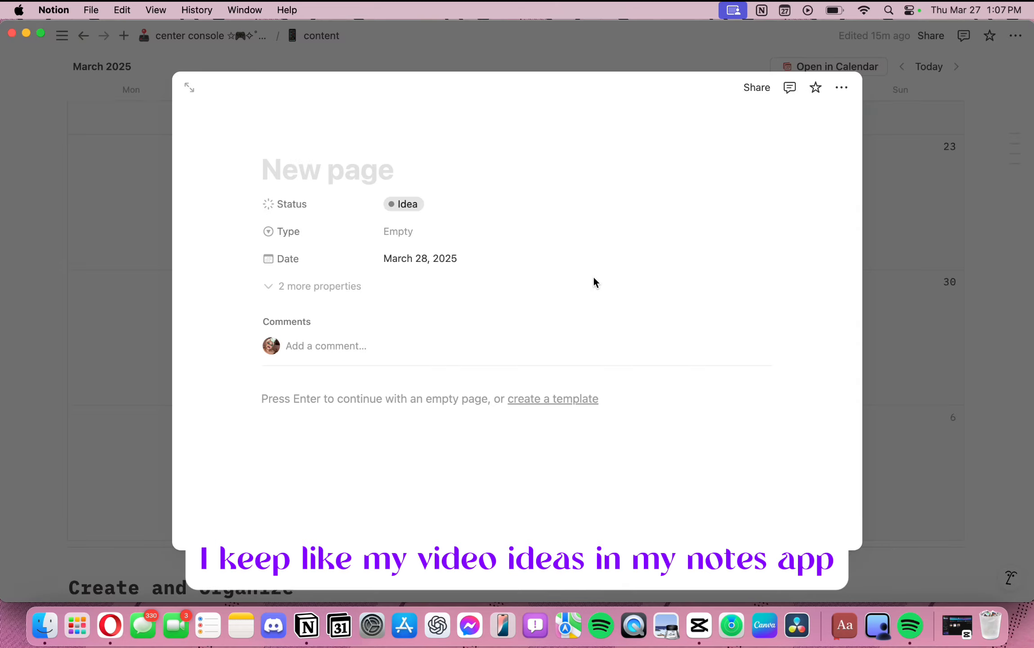
{"action": "type", "text": "upgrading my organiz"}
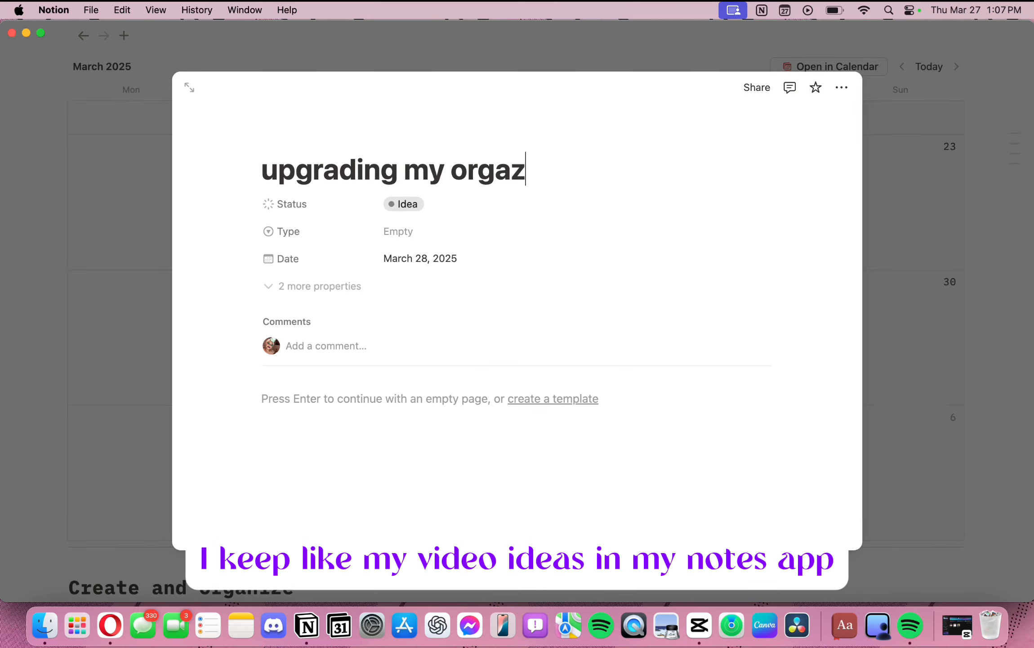
{"action": "key", "text": "BackSpace"}
{"action": "type", "text": "nizaito"}
{"action": "key", "text": "BackSpace"}
{"action": "key", "text": "BackSpace"}
{"action": "key", "text": "BackSpace"}
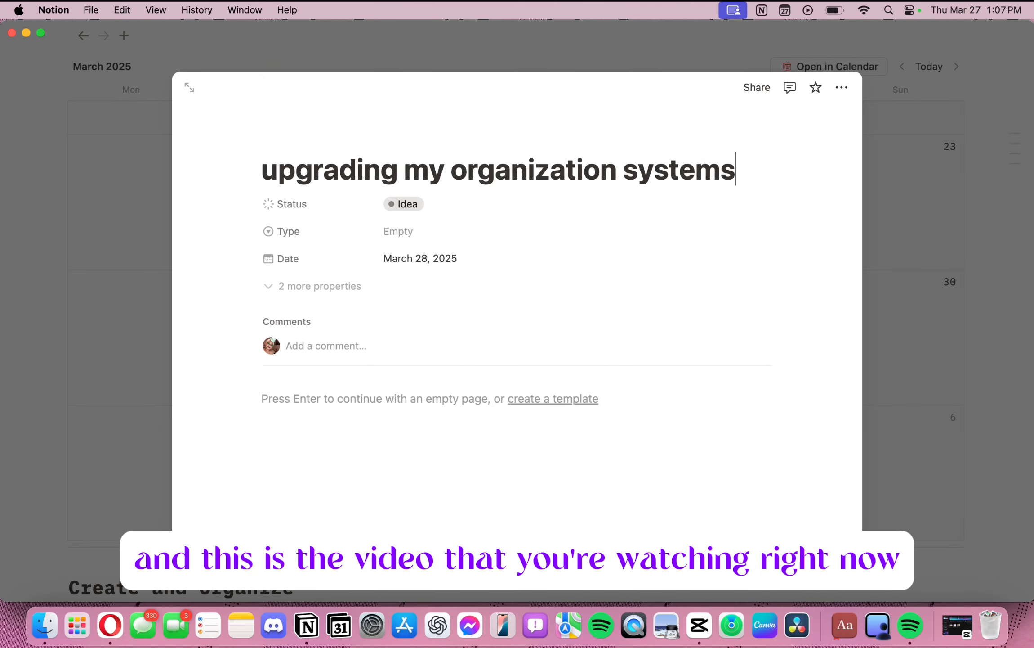
Set the "upgrading my organization systems" entry's status to Filming and its type to Video
{"action": "left_click", "coordinate": [403, 204]}
{"action": "left_click", "coordinate": [477, 368]}
{"action": "left_click", "coordinate": [434, 231]}
{"action": "left_click", "coordinate": [427, 349]}
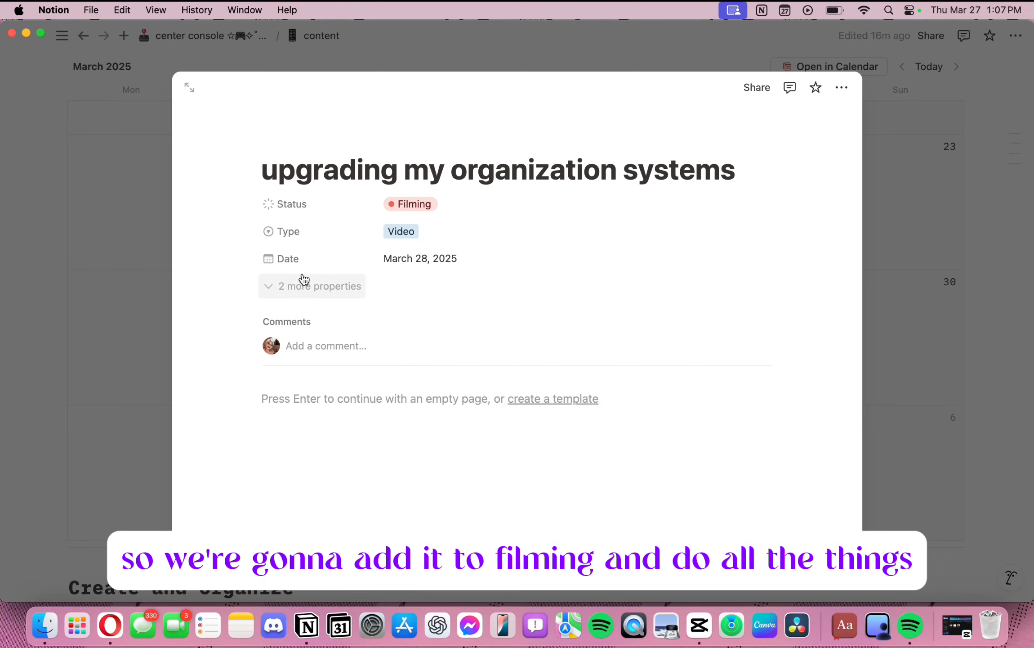
Set the "upgrading my organization systems" entry's platform to YouTube and its category to Lifestyle, and close the entry
{"action": "left_click", "coordinate": [304, 279]}
{"action": "left_click", "coordinate": [459, 266]}
{"action": "left_click", "coordinate": [423, 308]}
{"action": "left_click", "coordinate": [461, 279]}
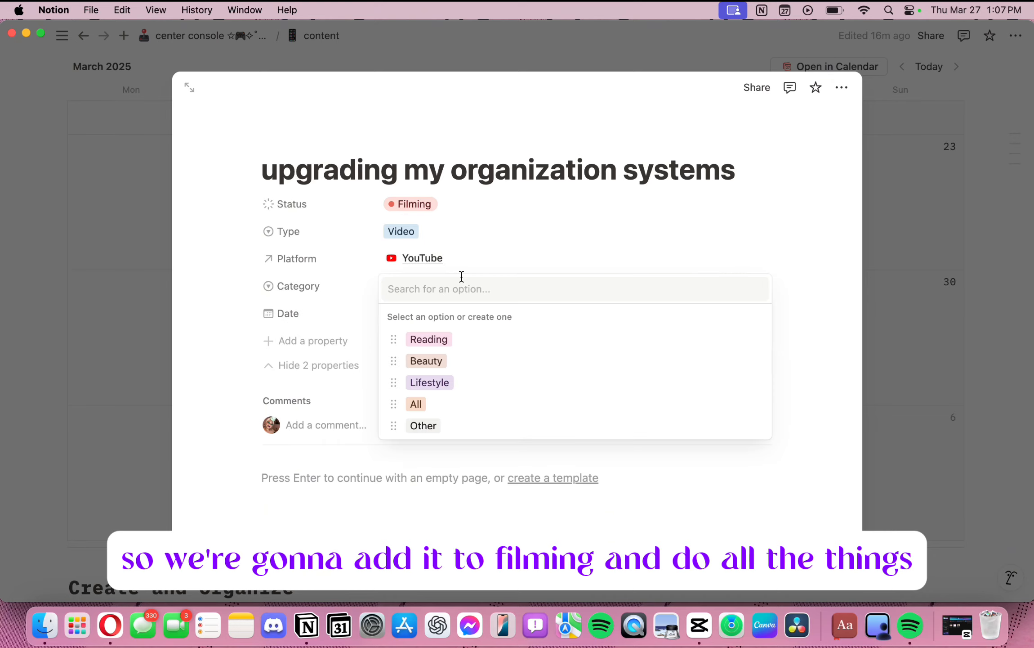
{"action": "left_click", "coordinate": [423, 424]}
{"action": "left_click", "coordinate": [137, 263]}
{"action": "left_click", "coordinate": [700, 365]}
{"action": "left_click", "coordinate": [408, 255]}
{"action": "left_click", "coordinate": [428, 354]}
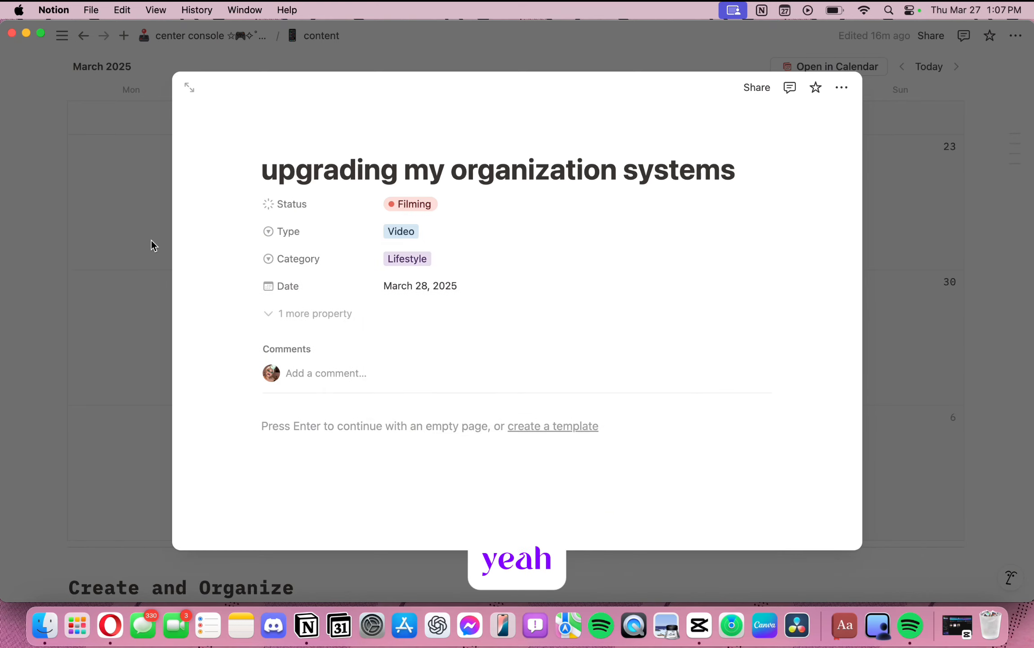
{"action": "left_click", "coordinate": [154, 245]}
Return to the center console page and delete the three pages listed below content in the life section
{"action": "scroll", "coordinate": [360, 306], "scroll_direction": "up", "scroll_amount": 20}
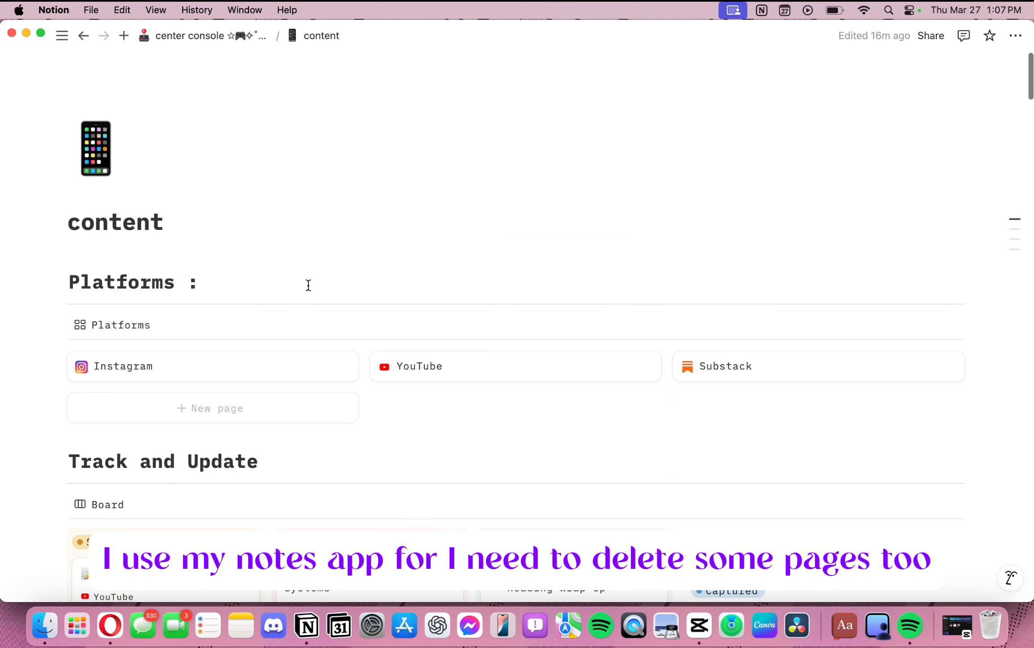
{"action": "left_click", "coordinate": [207, 35]}
{"action": "left_click", "coordinate": [60, 361]}
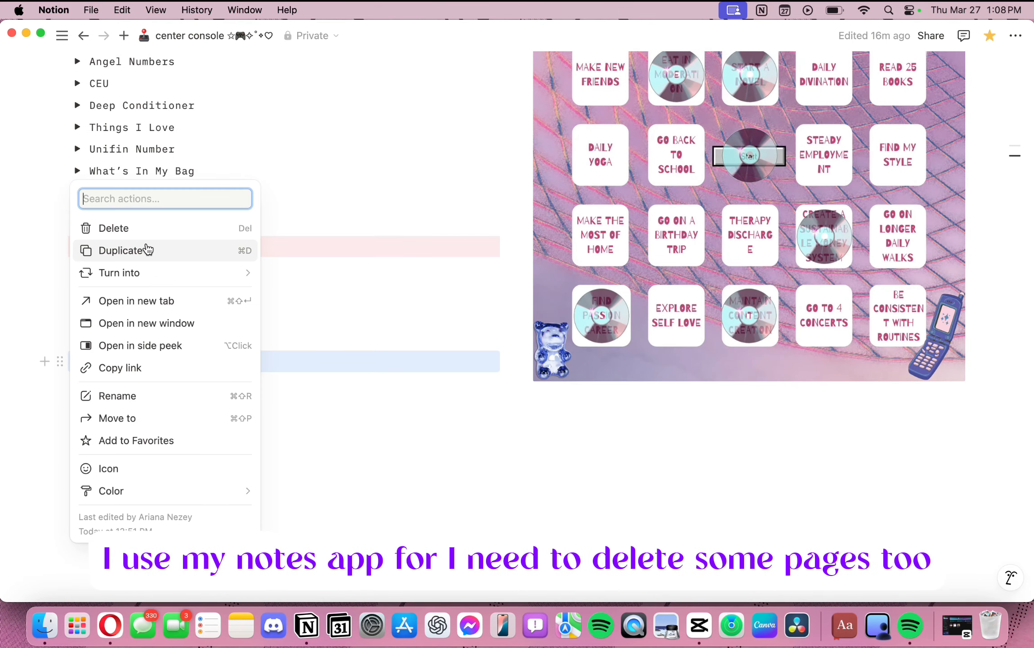
{"action": "left_click", "coordinate": [140, 227]}
{"action": "left_click", "coordinate": [59, 384]}
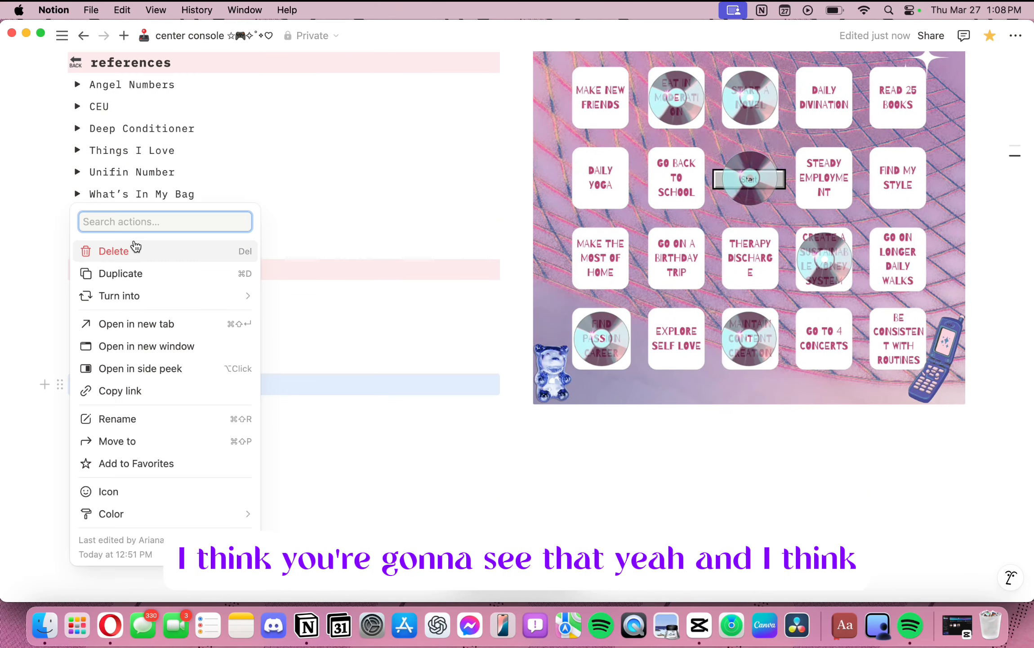
{"action": "left_click", "coordinate": [135, 248]}
{"action": "left_click", "coordinate": [61, 399]}
{"action": "left_click", "coordinate": [157, 264]}
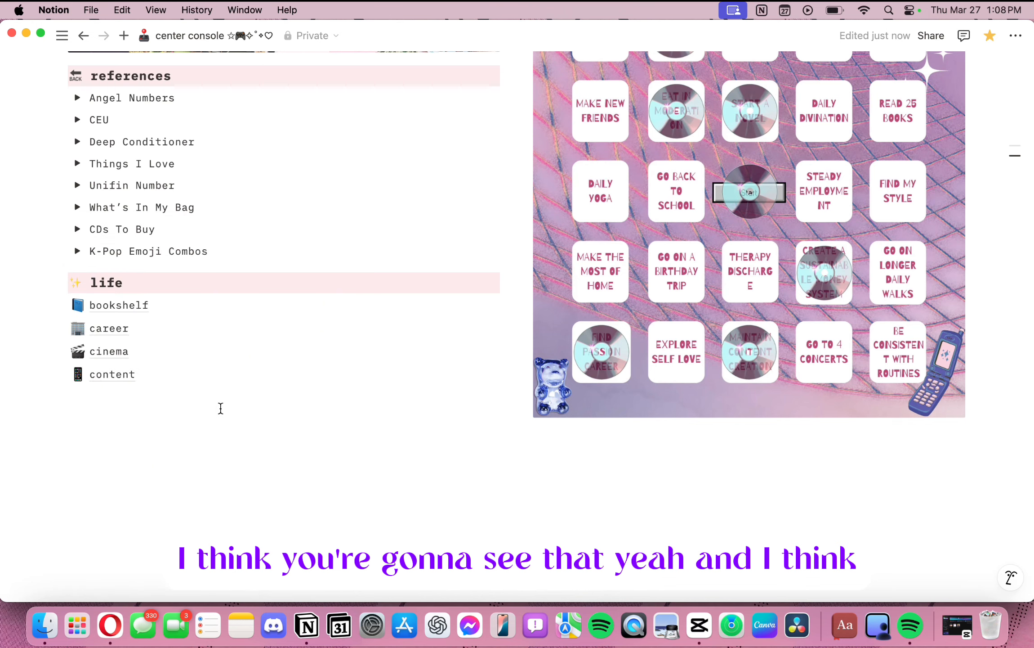
{"action": "scroll", "coordinate": [227, 390], "scroll_direction": "up", "scroll_amount": 10}
{"action": "scroll", "coordinate": [230, 388], "scroll_direction": "down", "scroll_amount": 10}
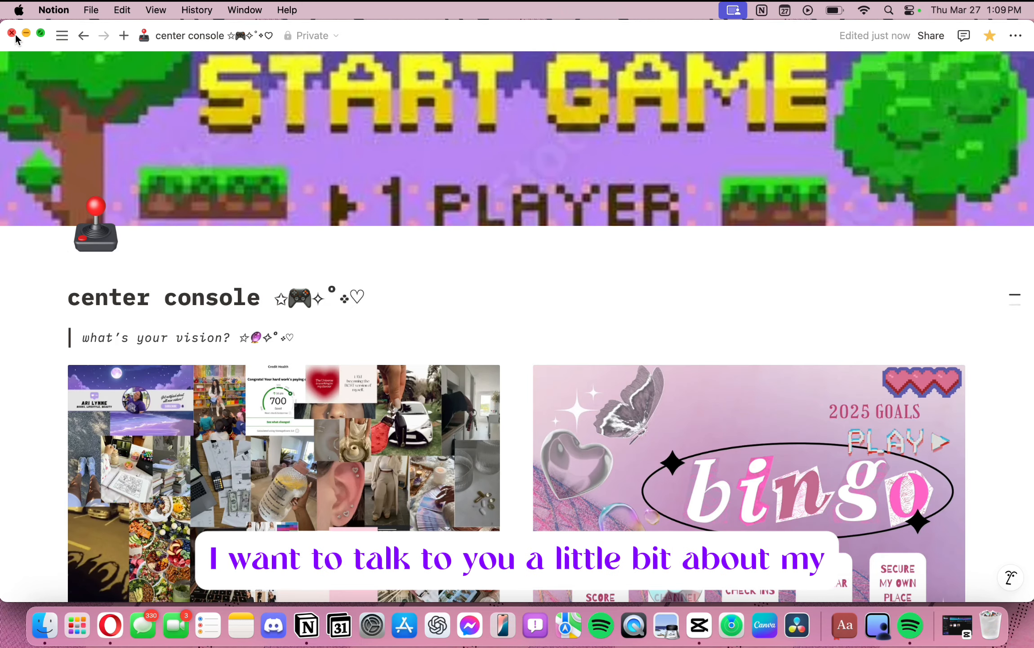
{"action": "left_click", "coordinate": [110, 626]}
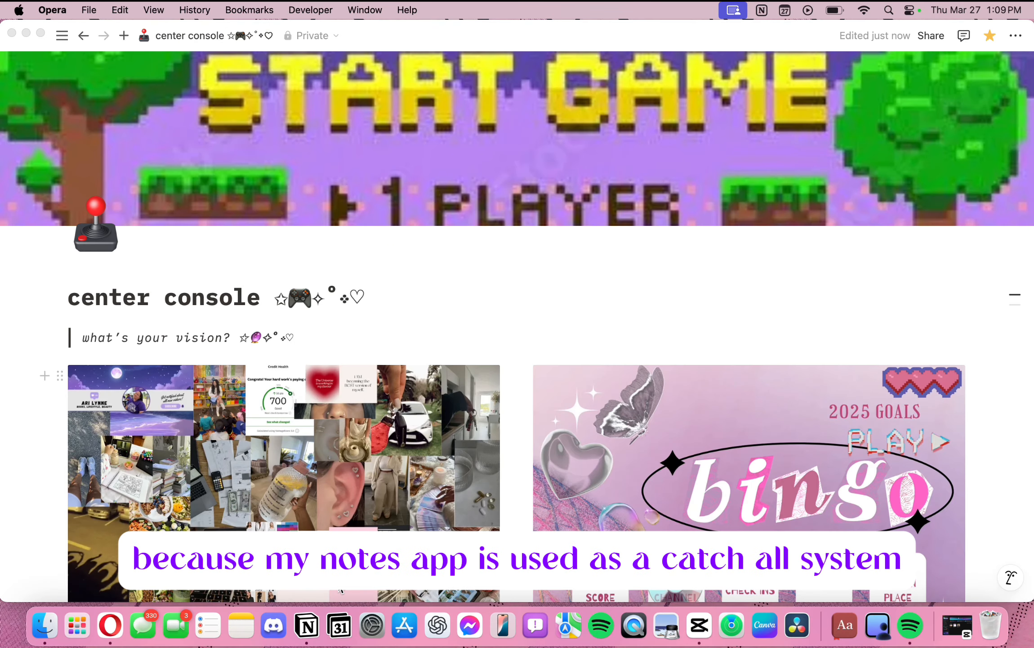
{"action": "scroll", "coordinate": [837, 490], "scroll_direction": "down", "scroll_amount": 10}
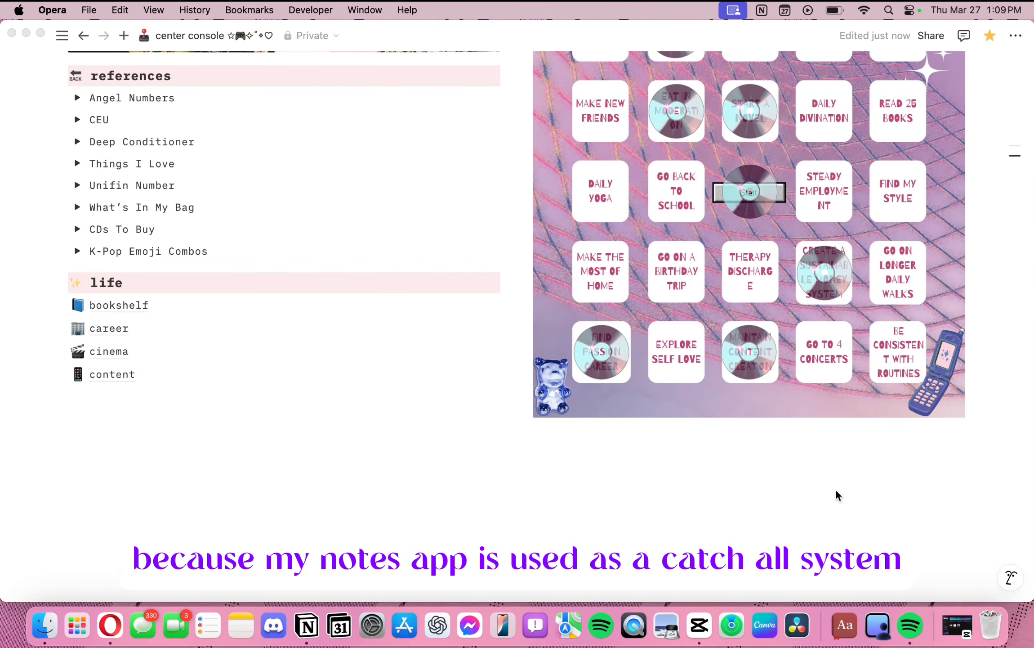
{"action": "scroll", "coordinate": [837, 489], "scroll_direction": "up", "scroll_amount": 10}
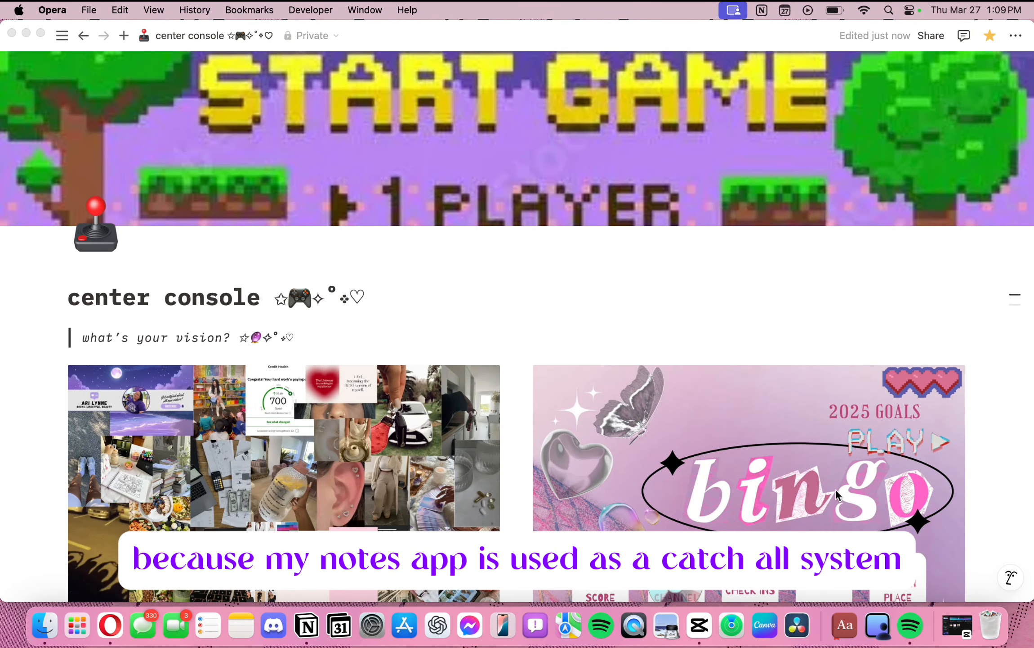